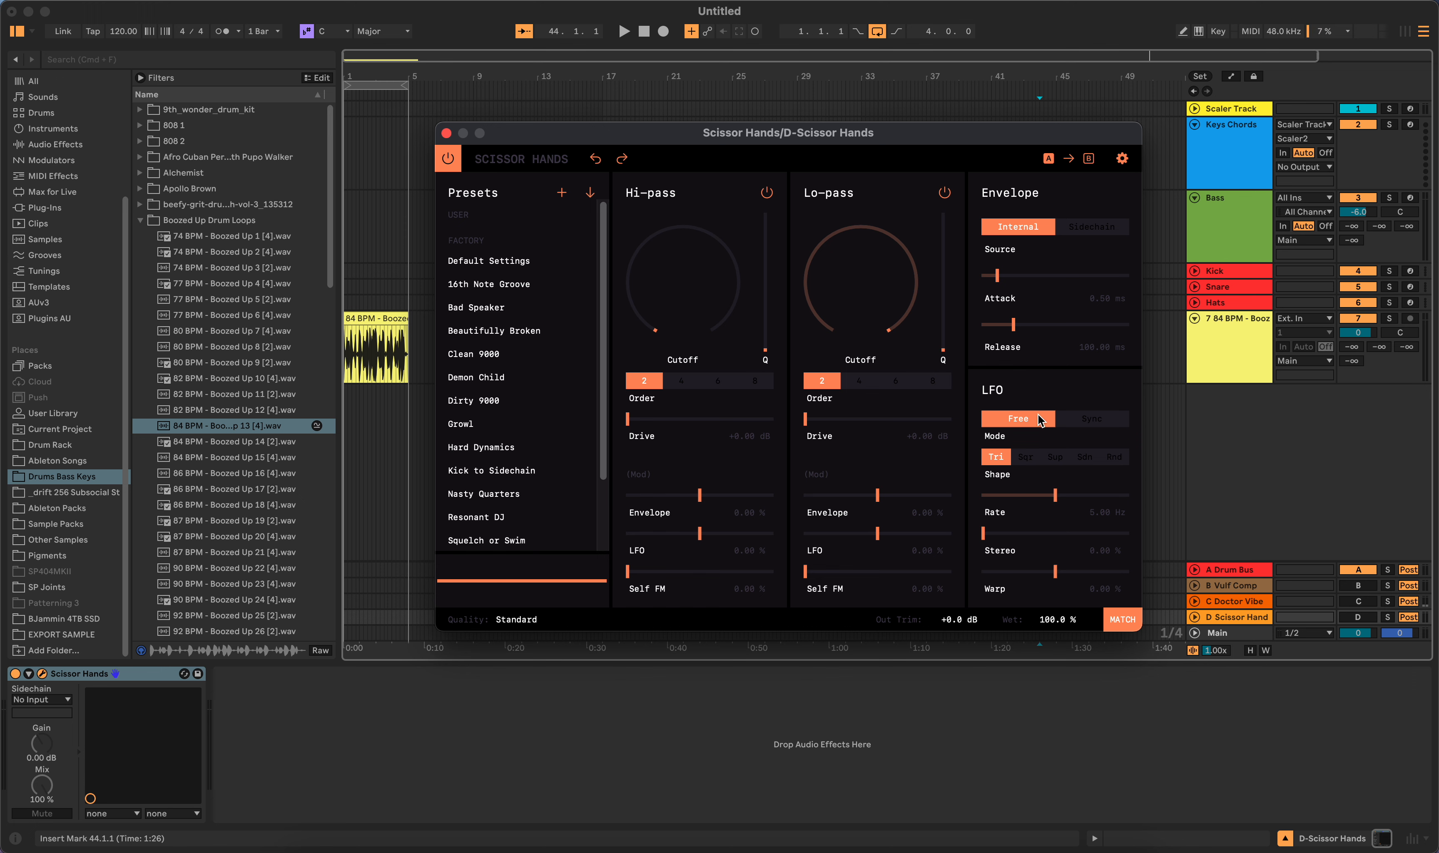
Step: Try the envelope's Sidechain source, return it to Internal, and set the LFO mode to Sync in Scissor Hands
left_click(1084, 229)
left_click(1037, 227)
left_click(1084, 418)
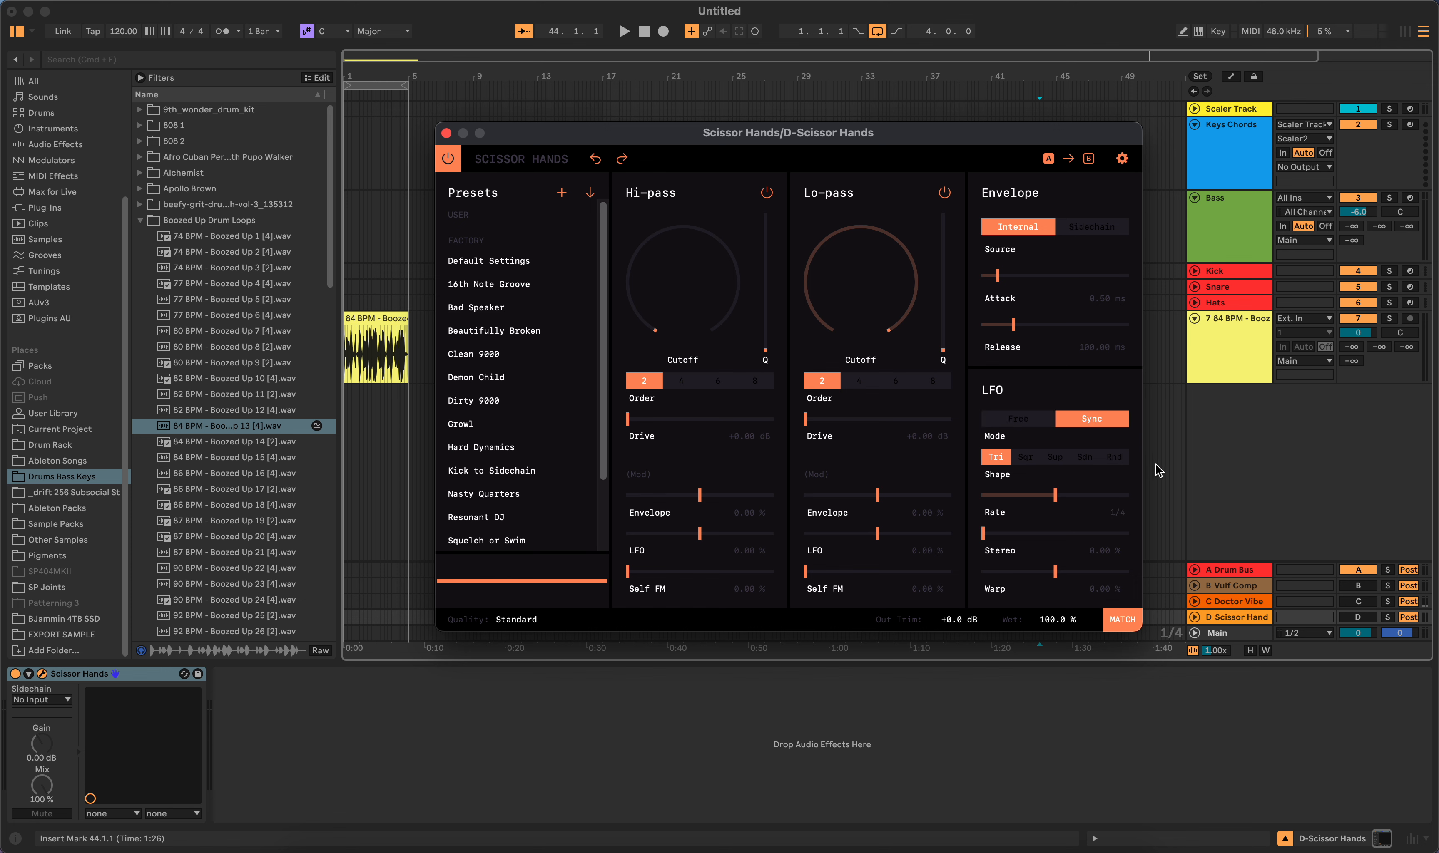
left_click(1023, 424)
left_click(1090, 421)
Step: Cycle the LFO shape from Sqr through the remaining waveforms to Rnd and back to Tri
left_click(1026, 458)
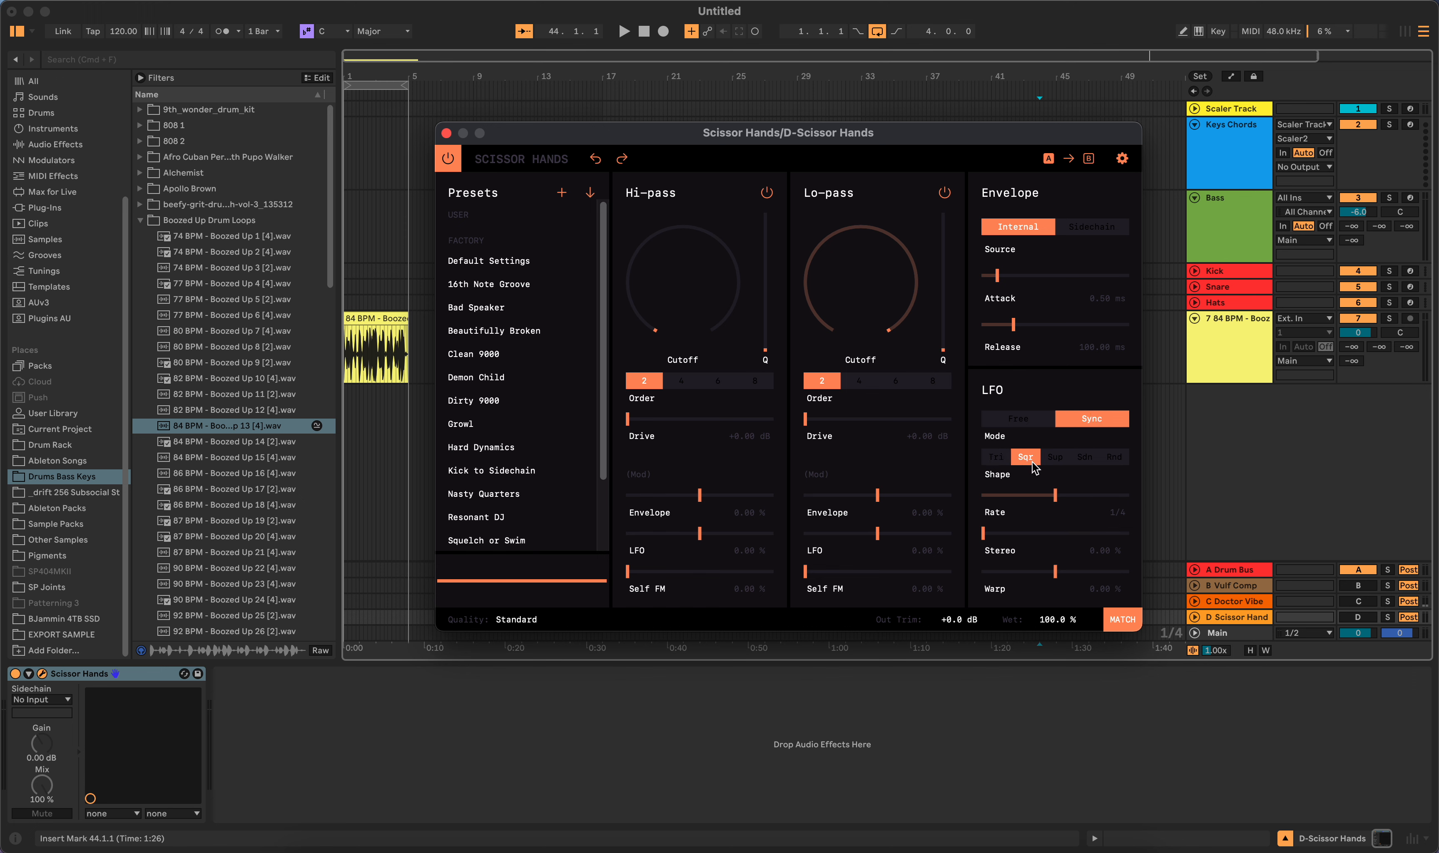
left_click(1055, 459)
left_click(1084, 458)
left_click(1115, 459)
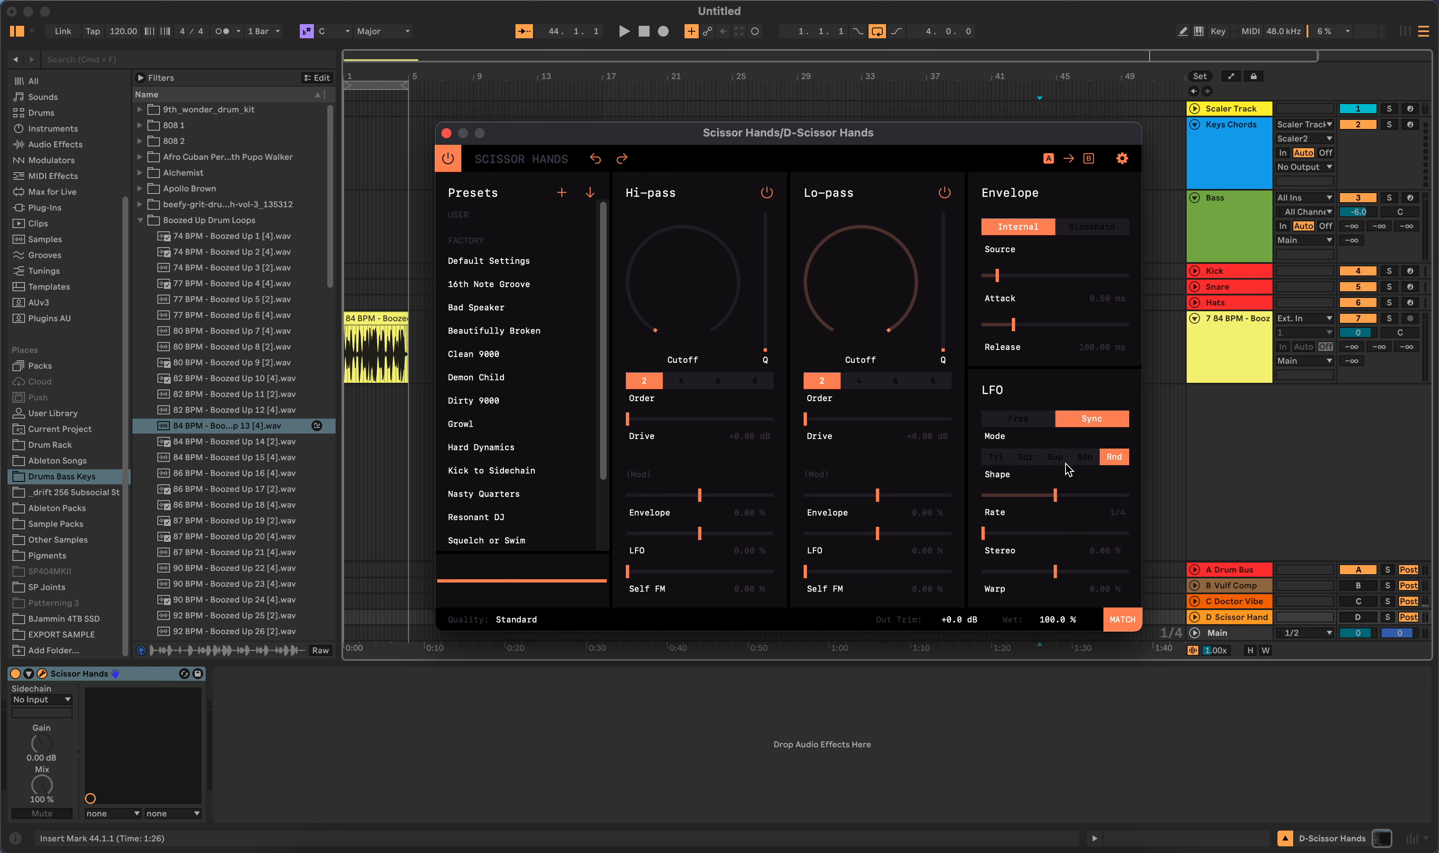
left_click(995, 458)
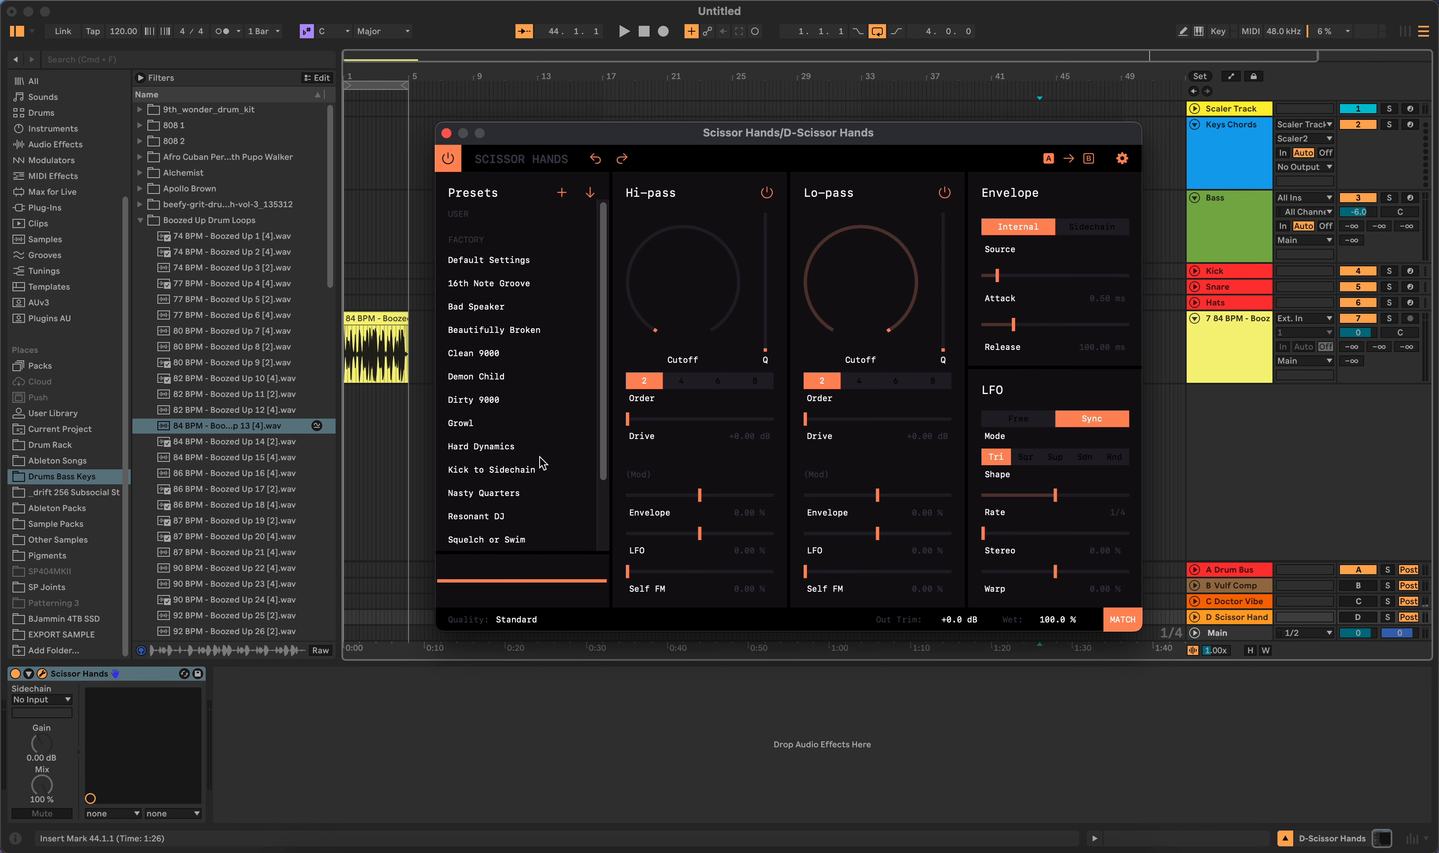
Step: Select the 84 BPM drum loop clip in the arrangement and play it briefly at the current tempo
scroll(540, 461, "down", 1)
left_click(348, 319)
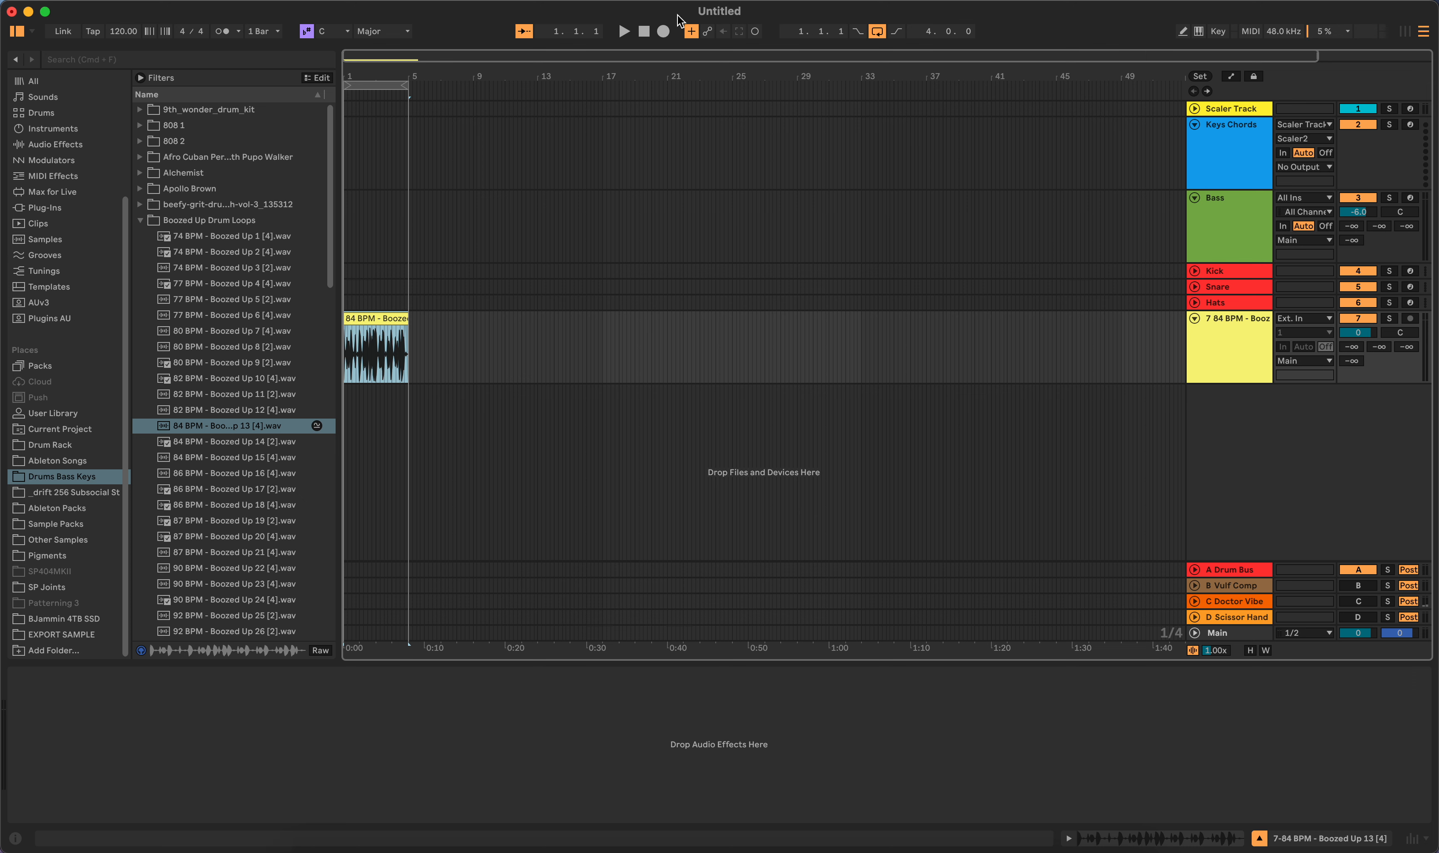
left_click(624, 30)
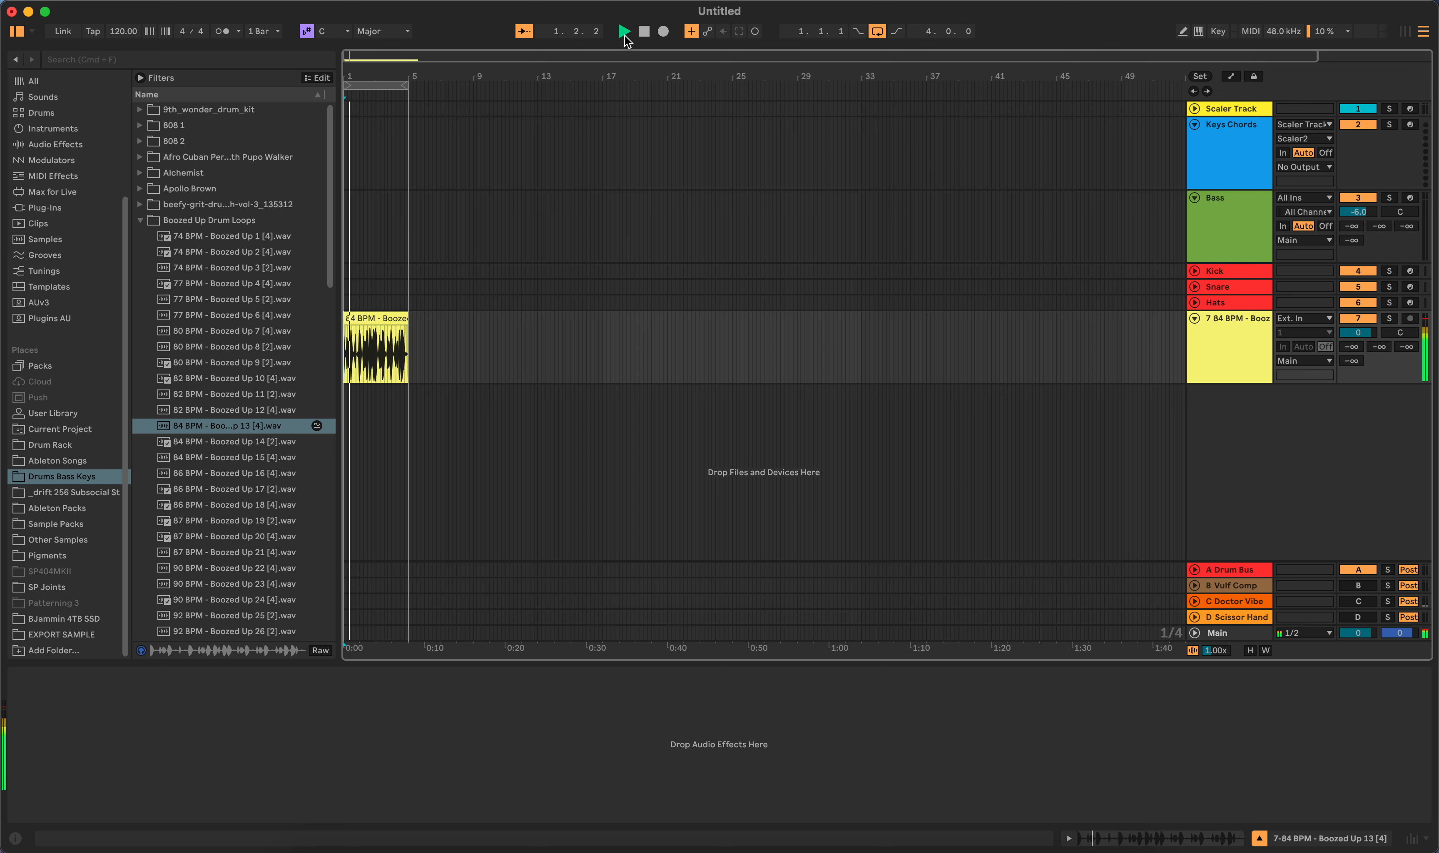
left_click(643, 32)
Step: Set the project tempo to 84 BPM and check the drum loop clip by playing it and viewing its sample
left_click_drag(119, 35, 118, 76)
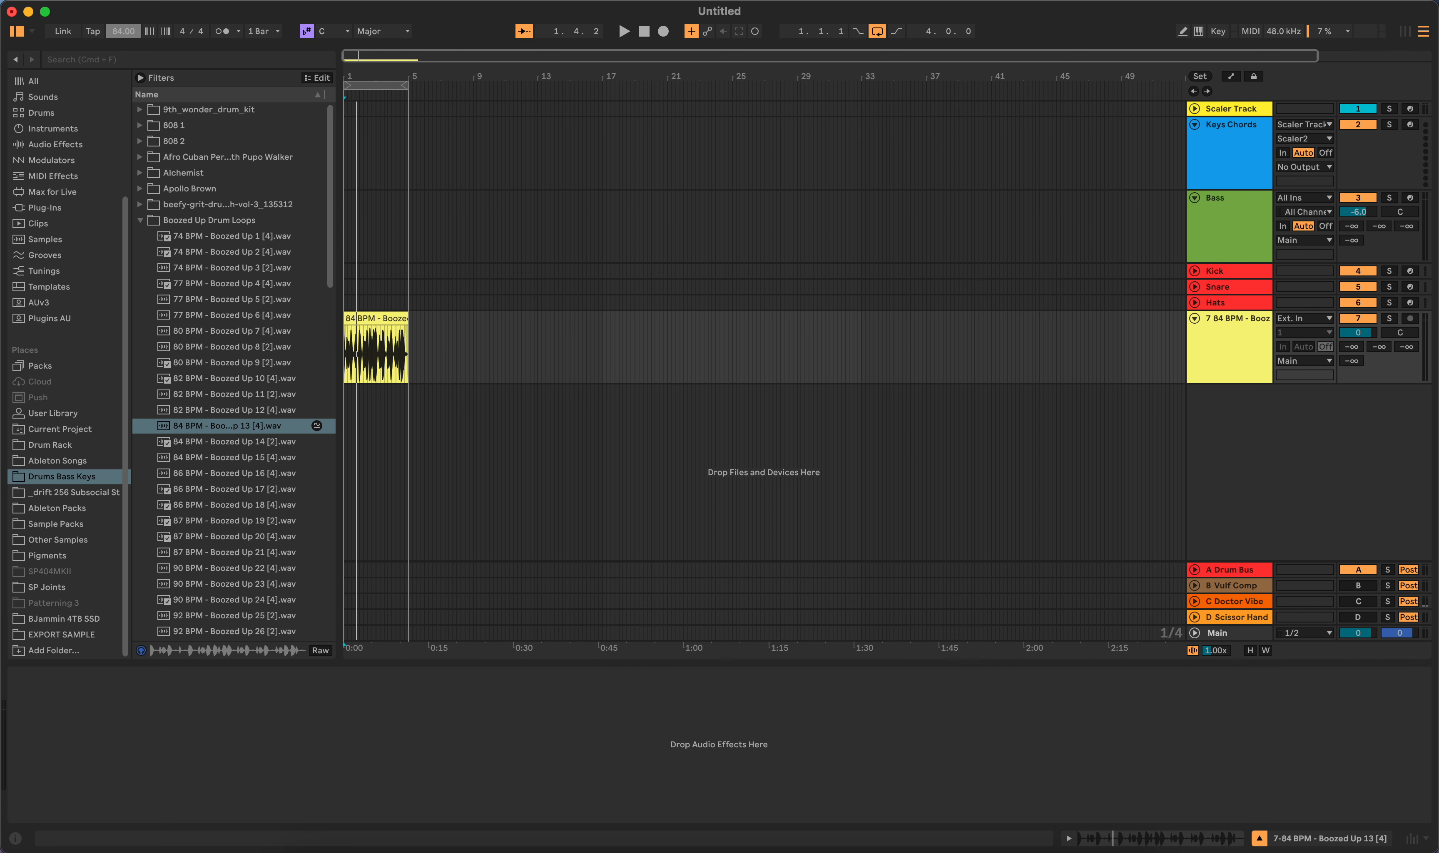
left_click(624, 31)
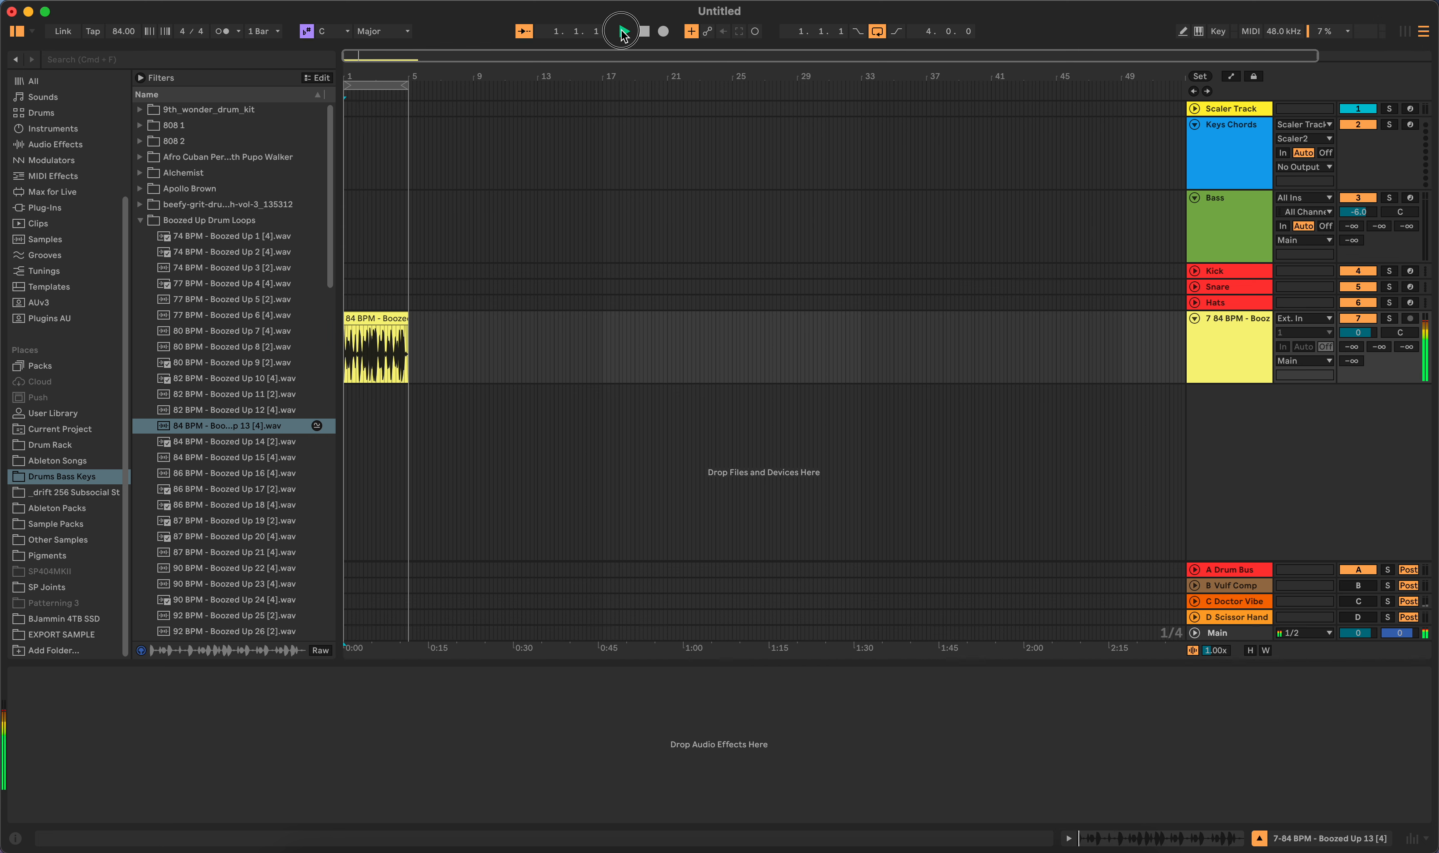
left_click(644, 32)
double_click(377, 350)
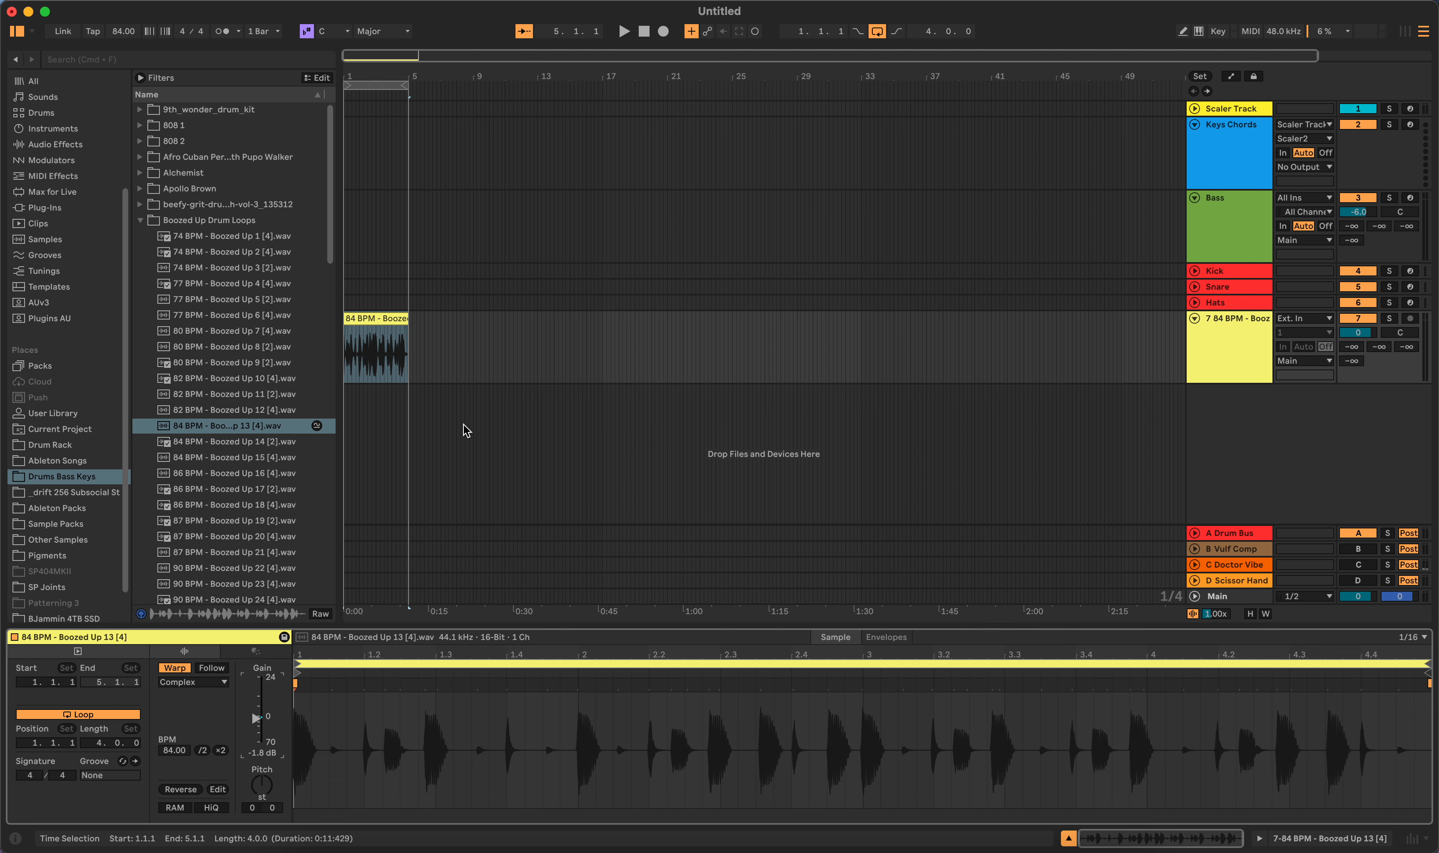
key("shift+Tab")
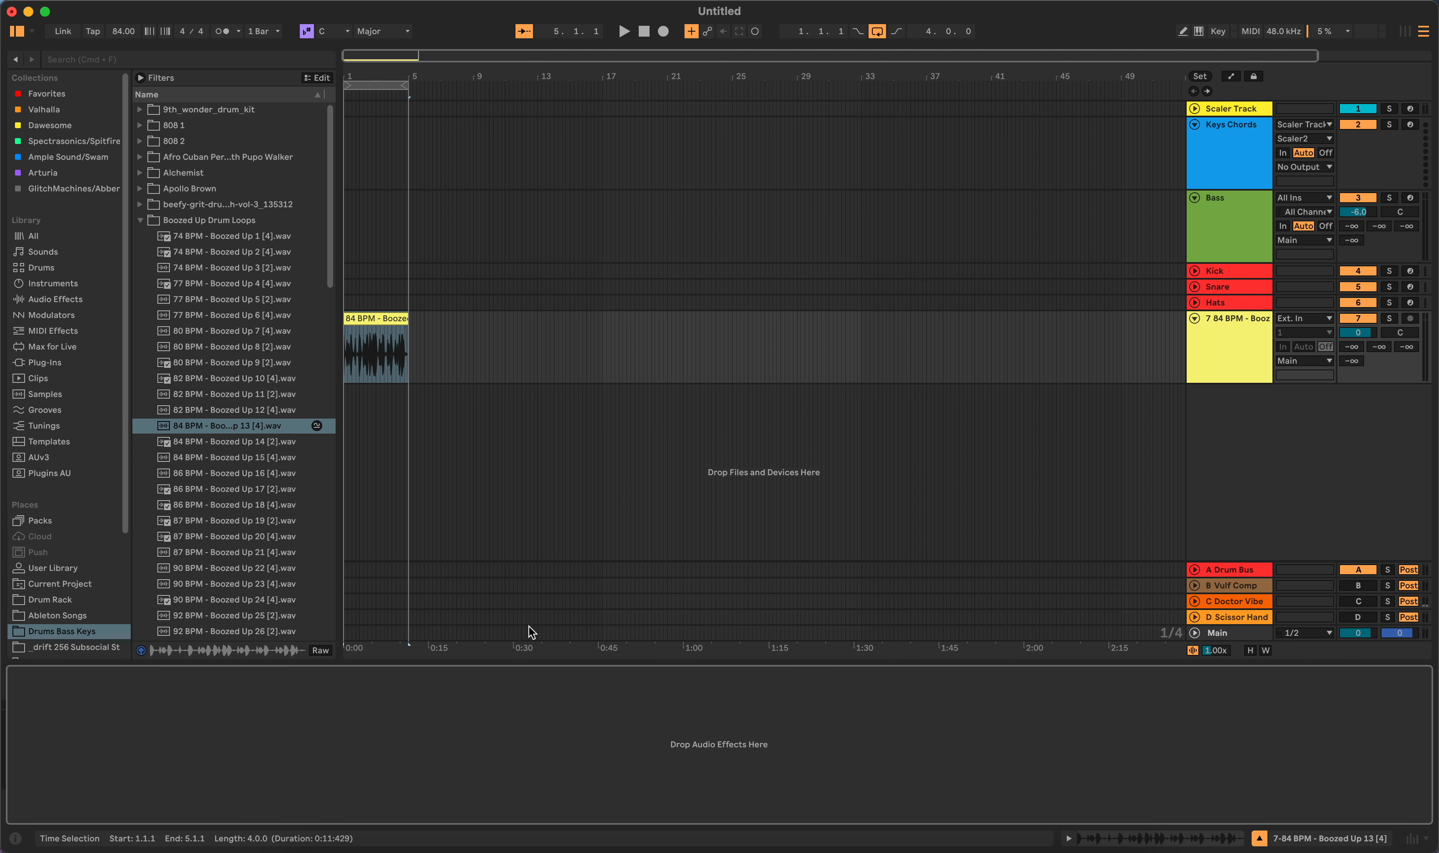
Step: In the mixer, enable send C on Doctor Vibe and send D on Scissor Hands, and raise the drum loop track's send D during playback
left_click(1411, 839)
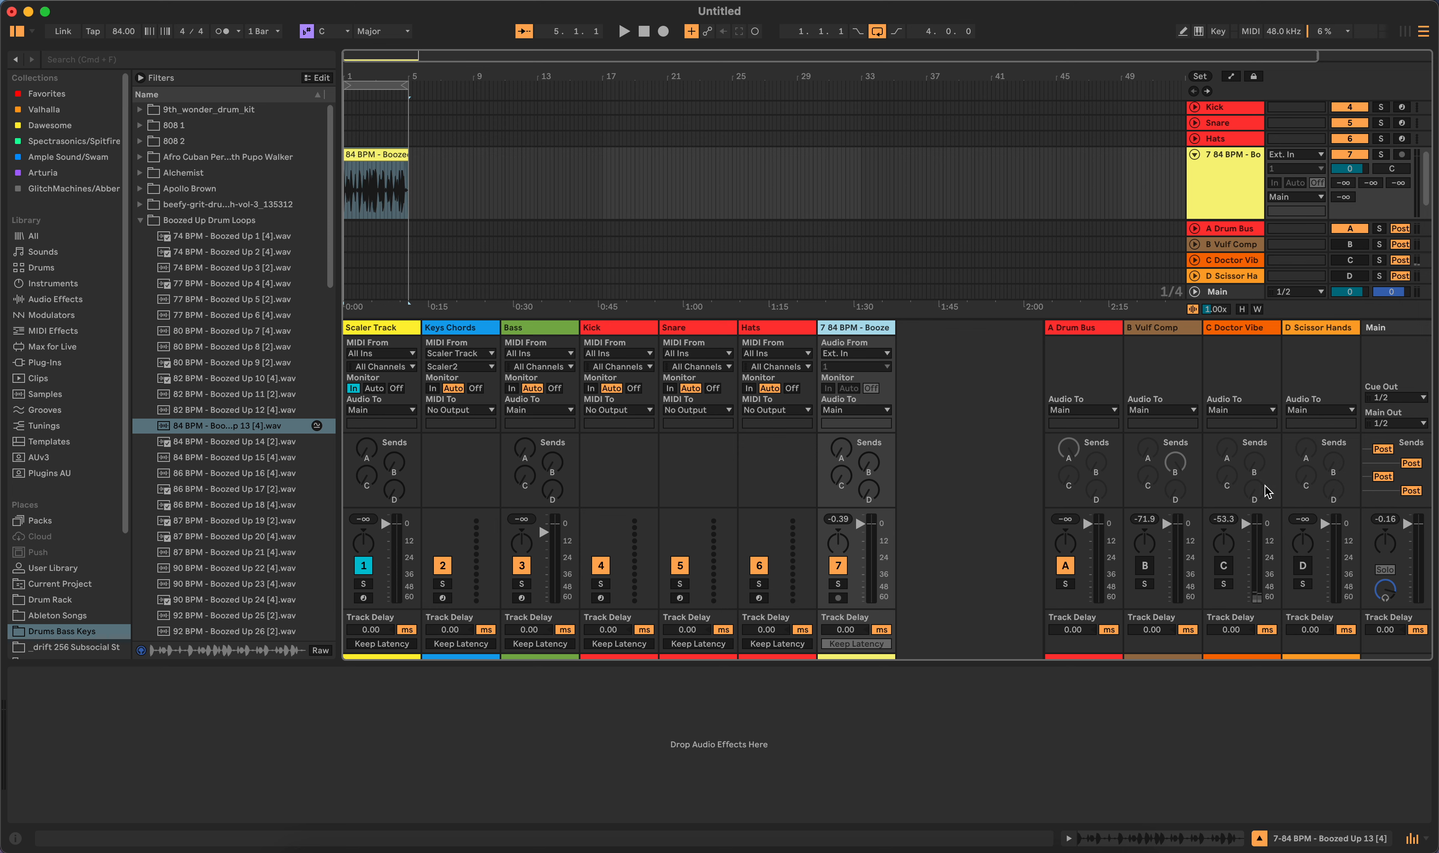
left_click(1228, 482)
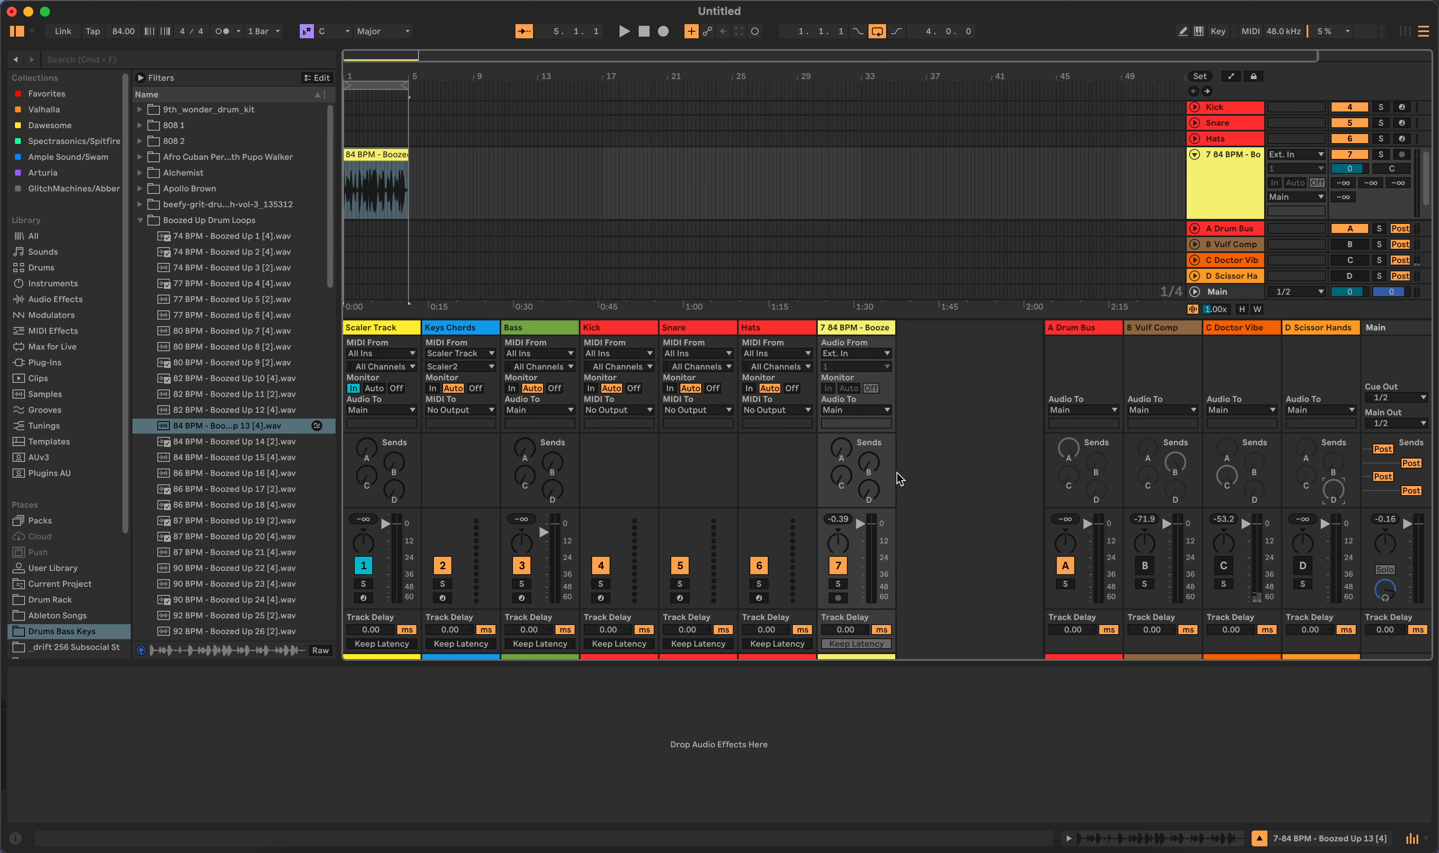
left_click_drag(869, 489, 869, 470)
key("space")
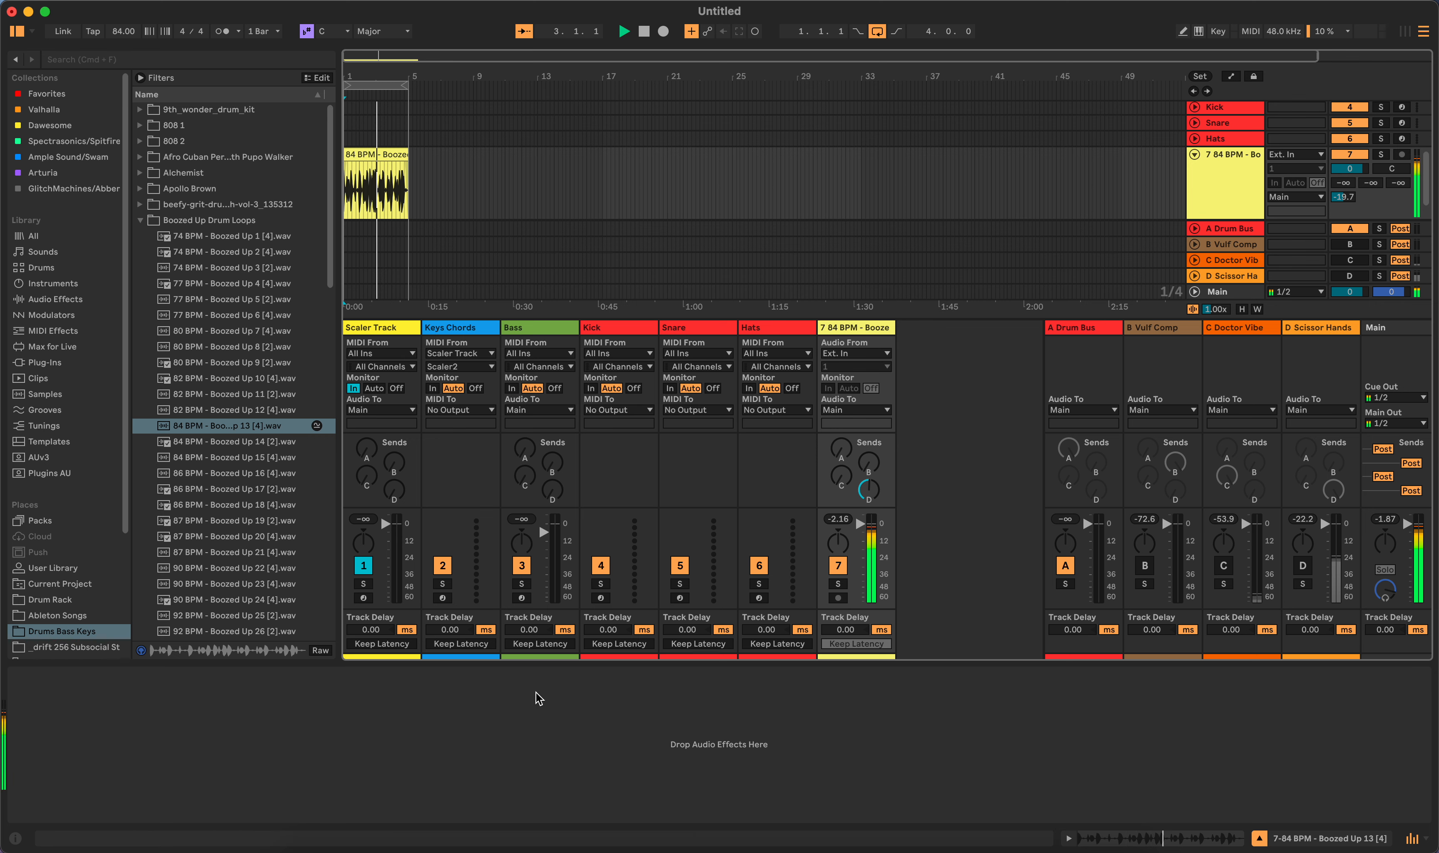
Step: Hide the mixer and load the 16th Note Groove preset in Scissor Hands on return track D
left_click(1412, 839)
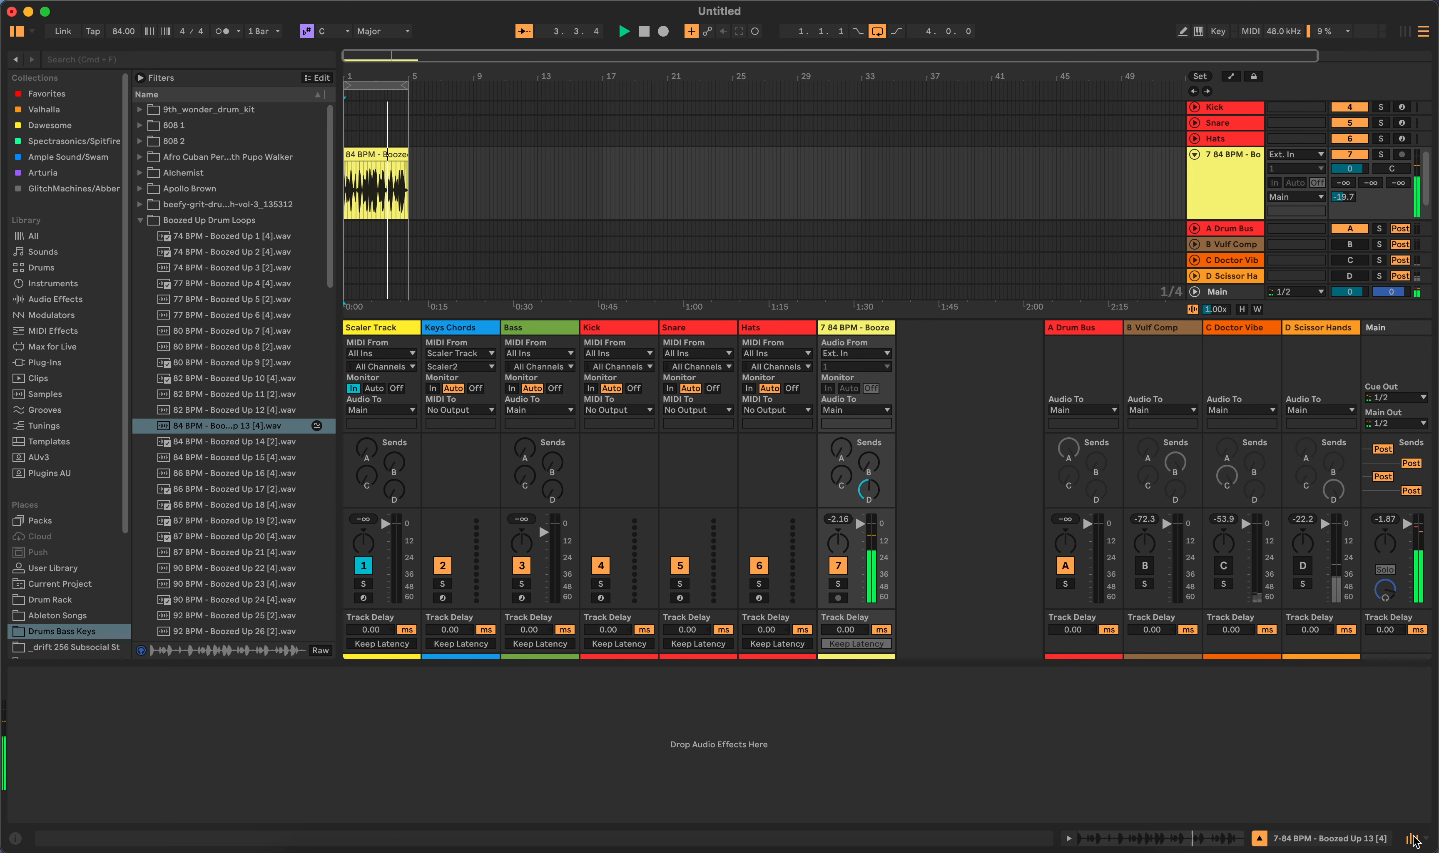
left_click(1112, 623)
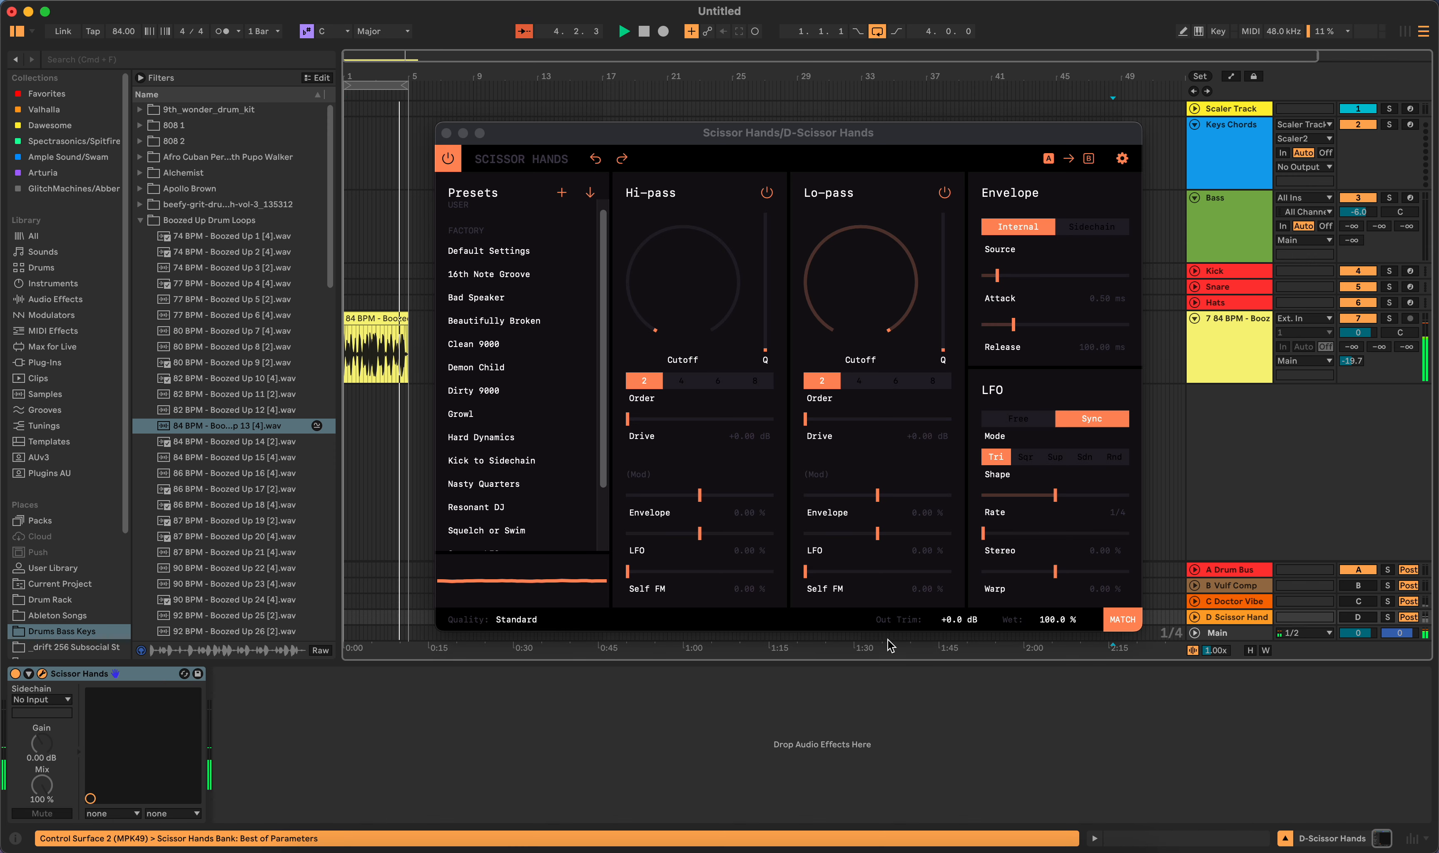
scroll(523, 467, "down", 1)
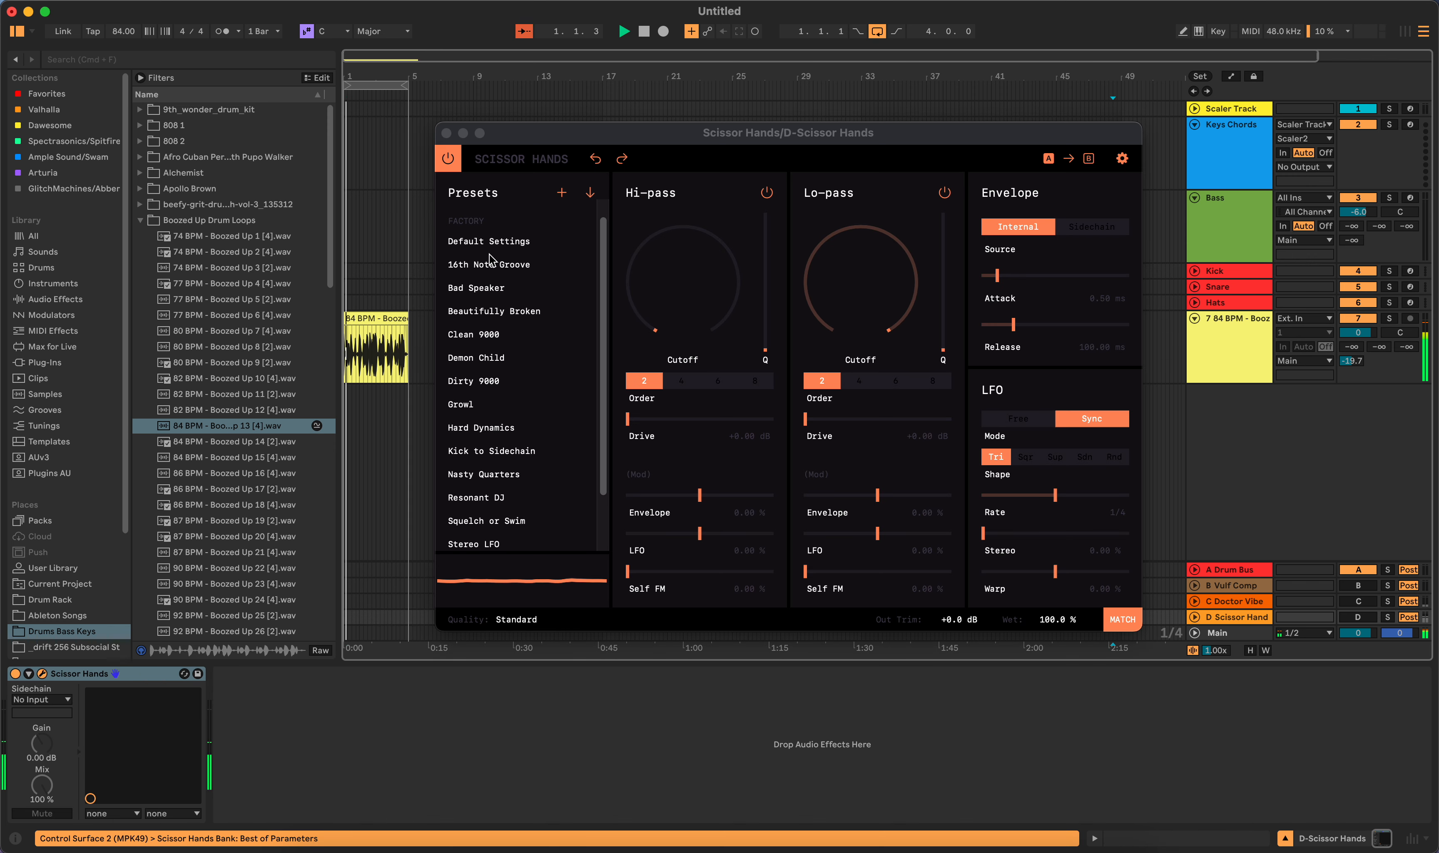
left_click(503, 270)
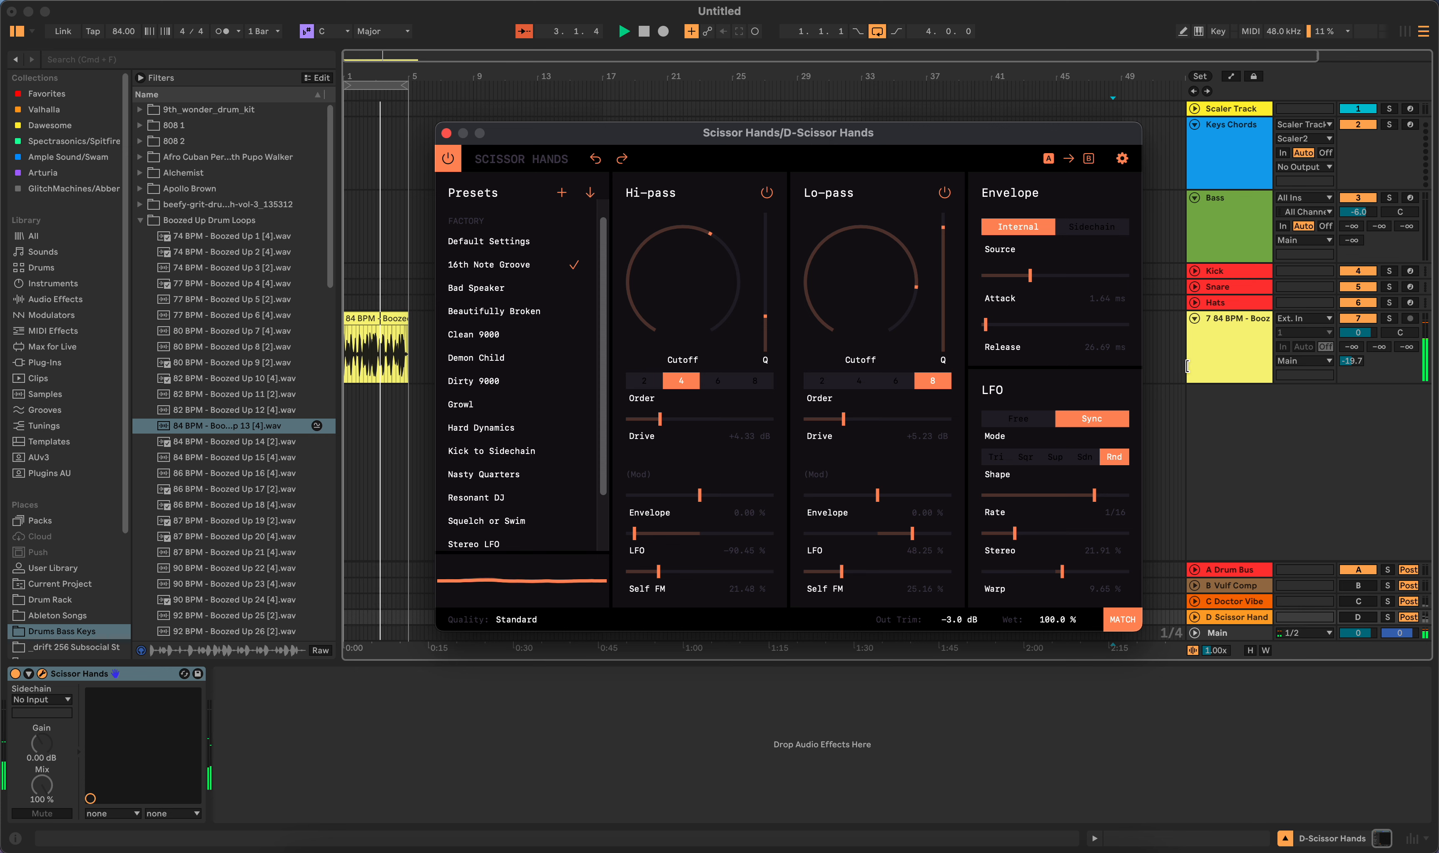
Step: Show the mixer with the plug-in window moved aside and raise the drum loop track's send D further
left_click(1411, 840)
left_click(1411, 840)
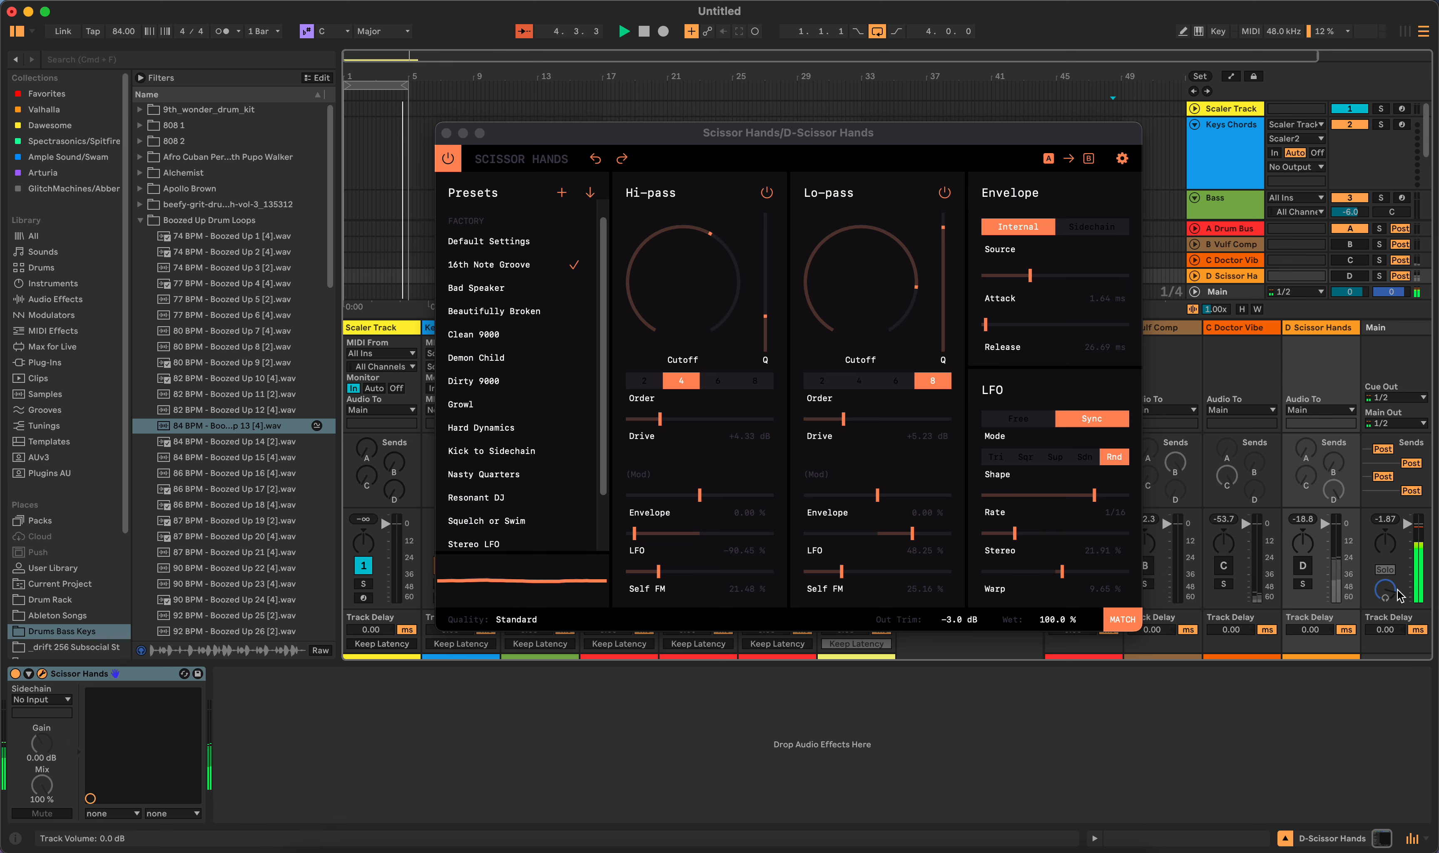
left_click_drag(848, 146, 512, 408)
left_click(870, 494)
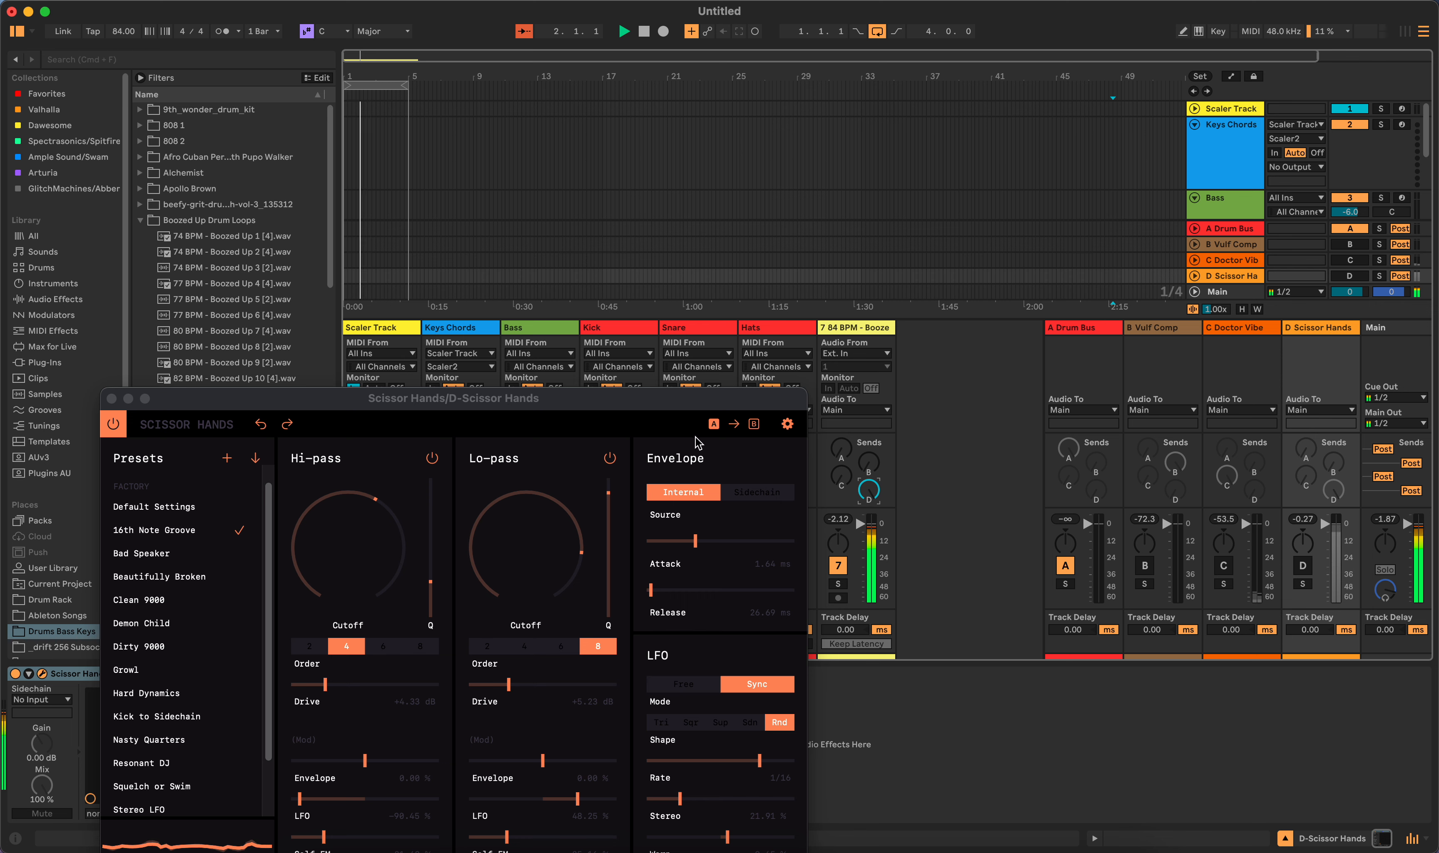
Step: Load the Bad Speaker preset in Scissor Hands and close the plug-in window
left_click_drag(615, 403, 1014, 169)
left_click(540, 319)
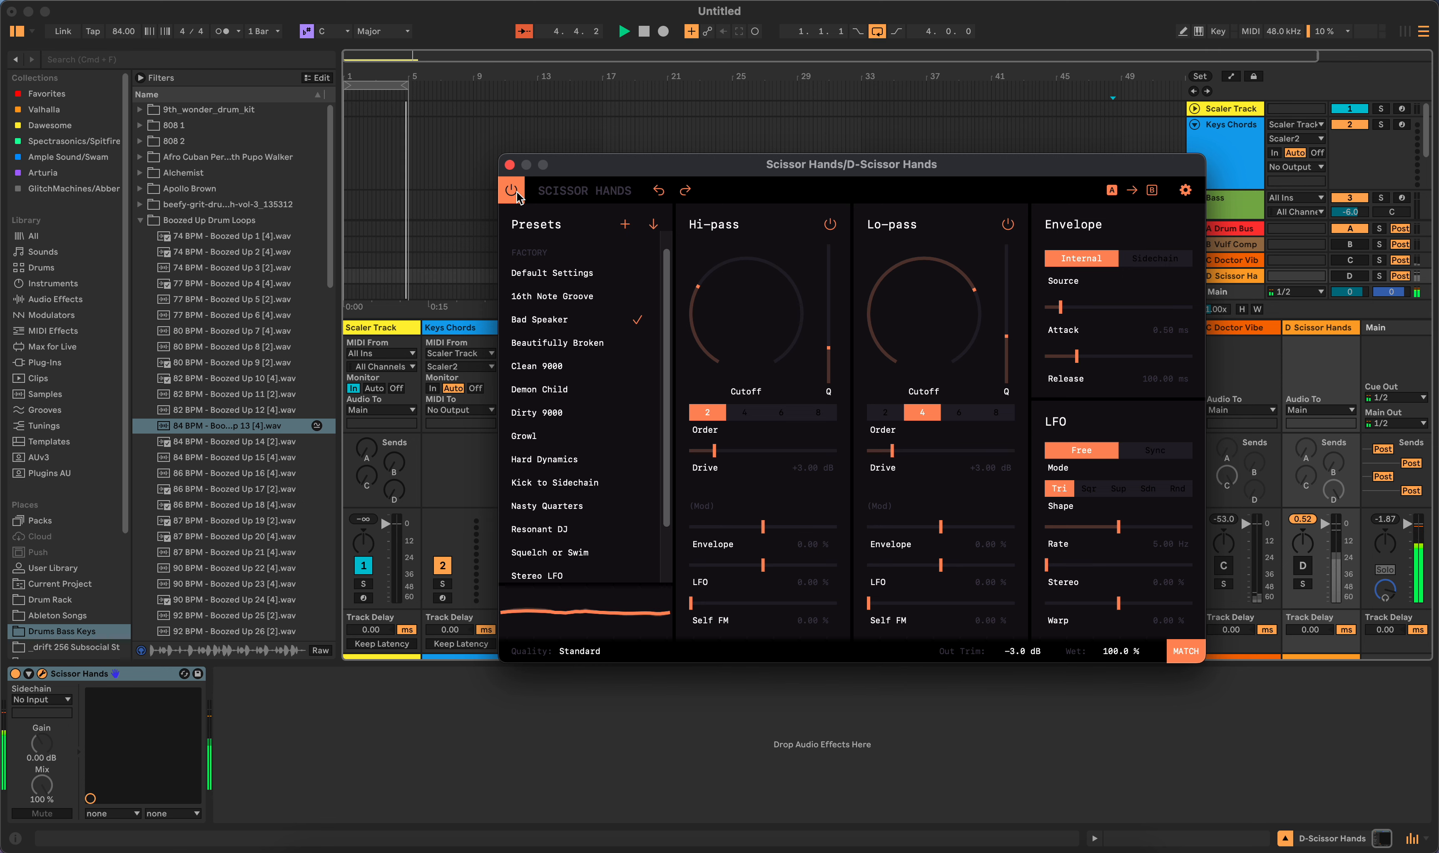
left_click(509, 165)
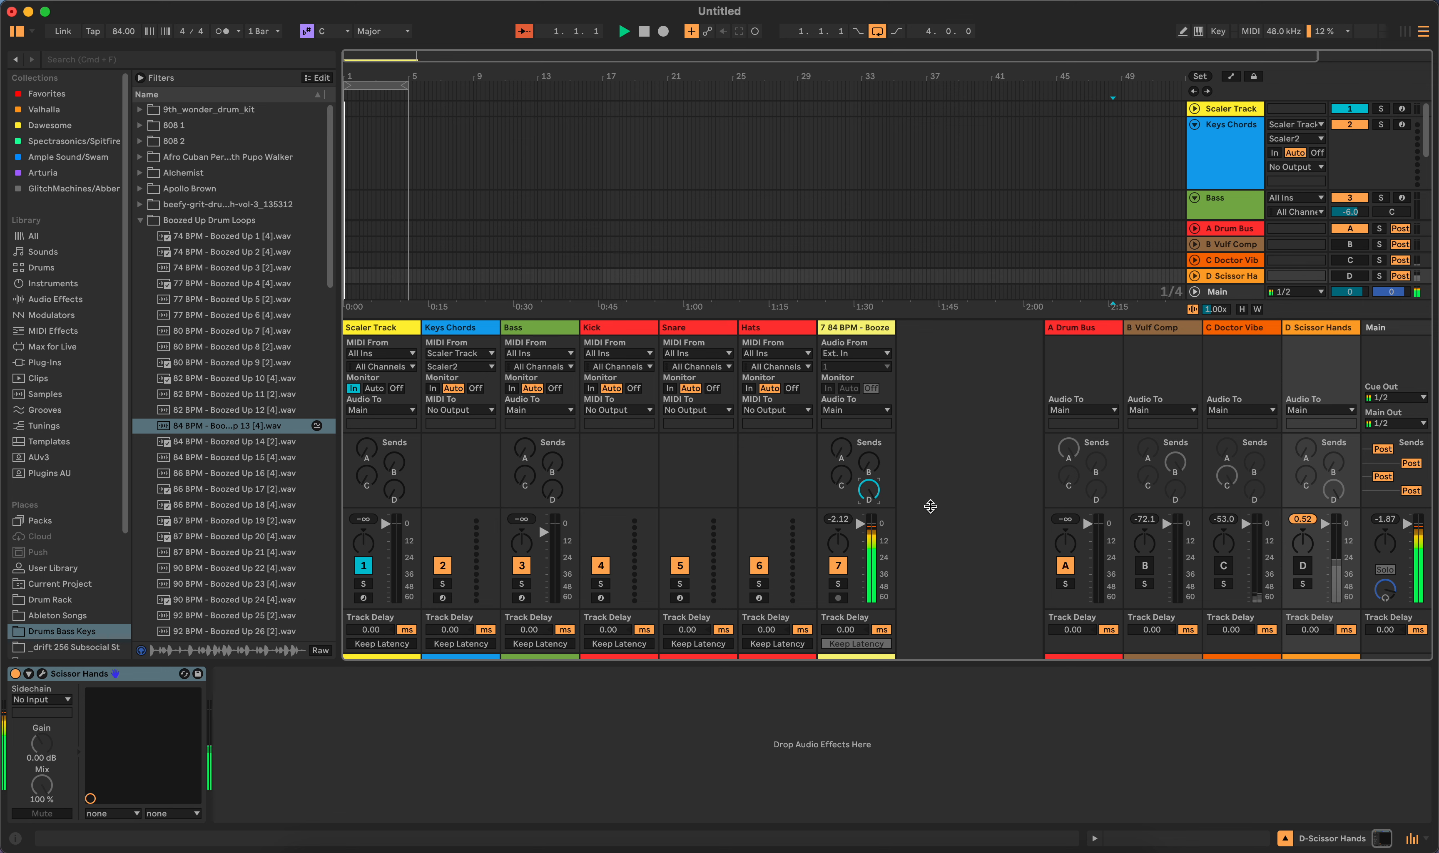
Step: Briefly try the drum loop track's send C to Doctor Vibe, hide the mixer and stop playback
mouse_move(841, 476)
left_mouse_down()
mouse_move(841, 444)
mouse_move(841, 479)
left_mouse_up()
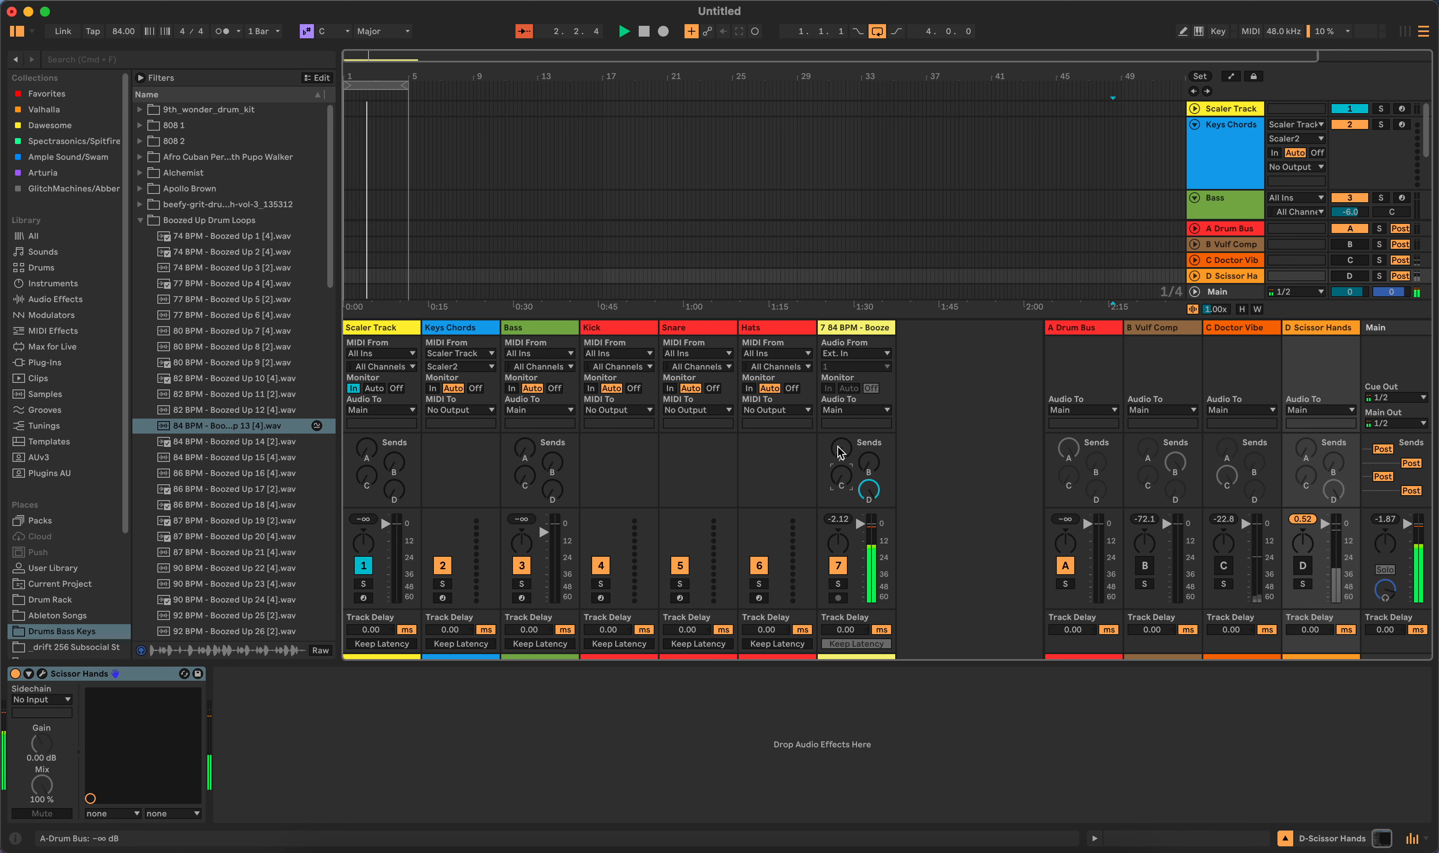
left_click(1410, 838)
left_click(643, 31)
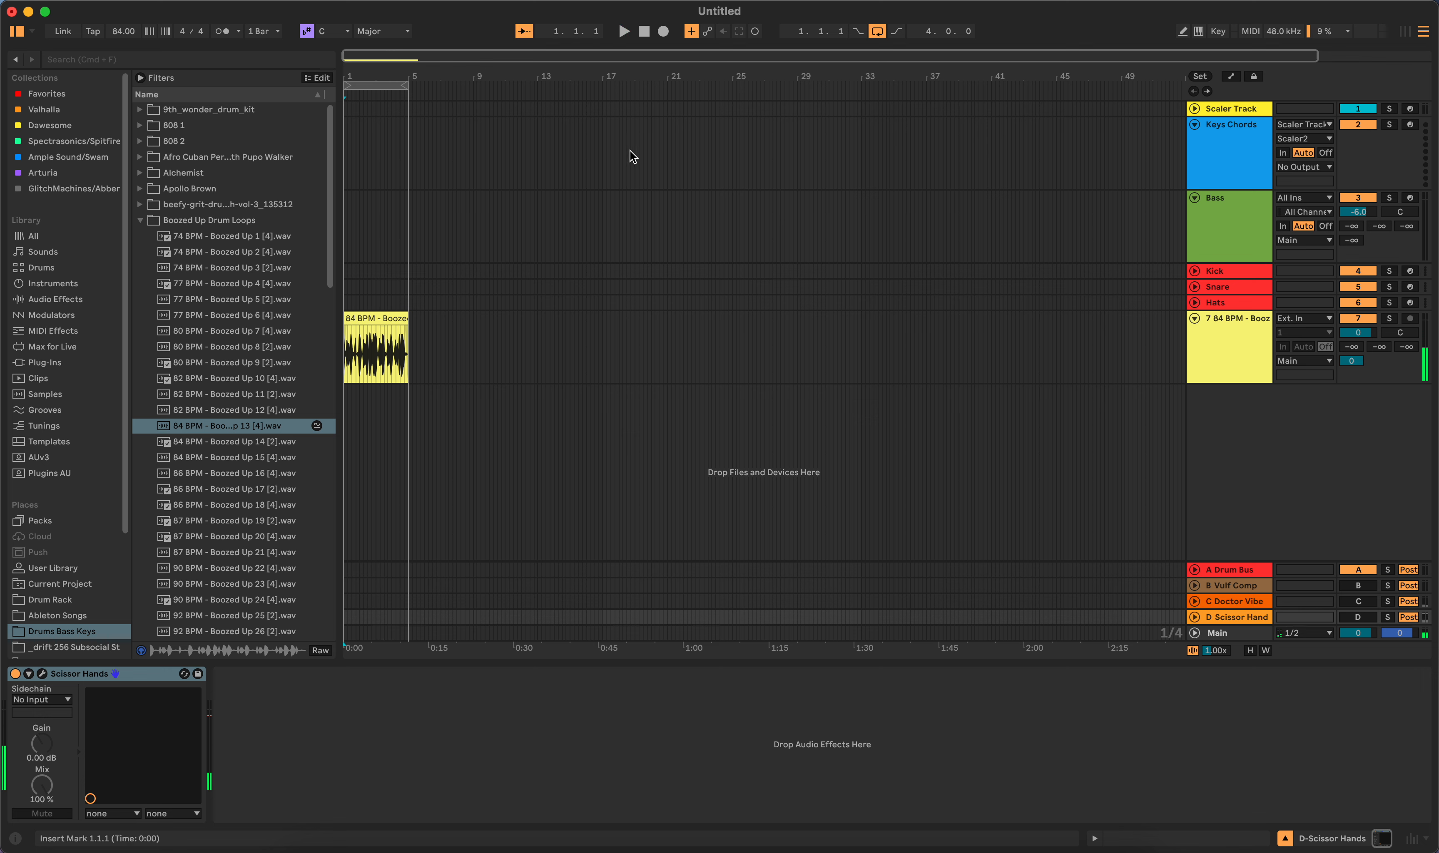
Step: Convert the drums of the 84 BPM audio clip to a new MIDI track and mute the original audio track
right_click(387, 321)
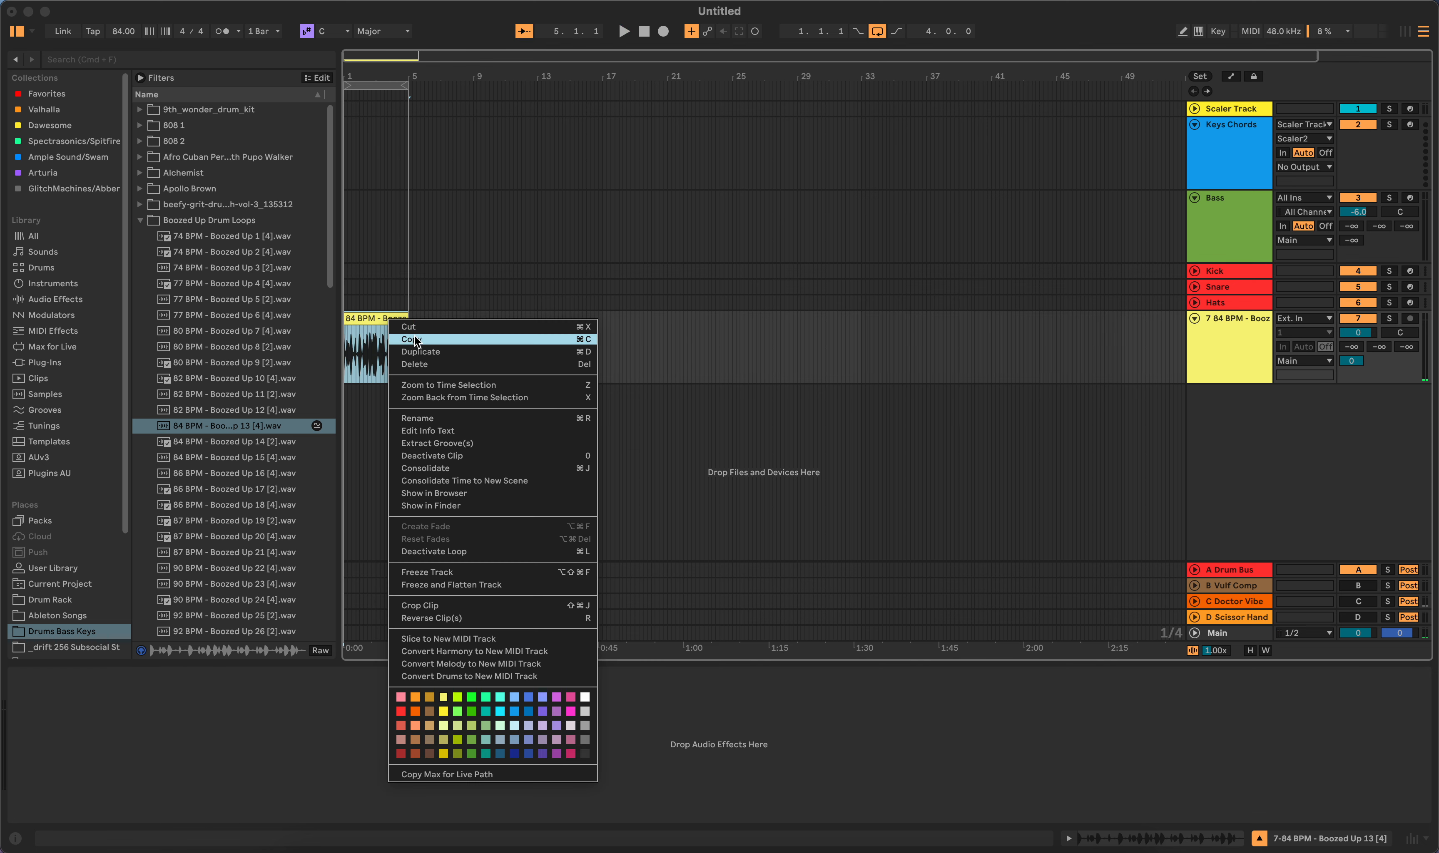
left_click(480, 678)
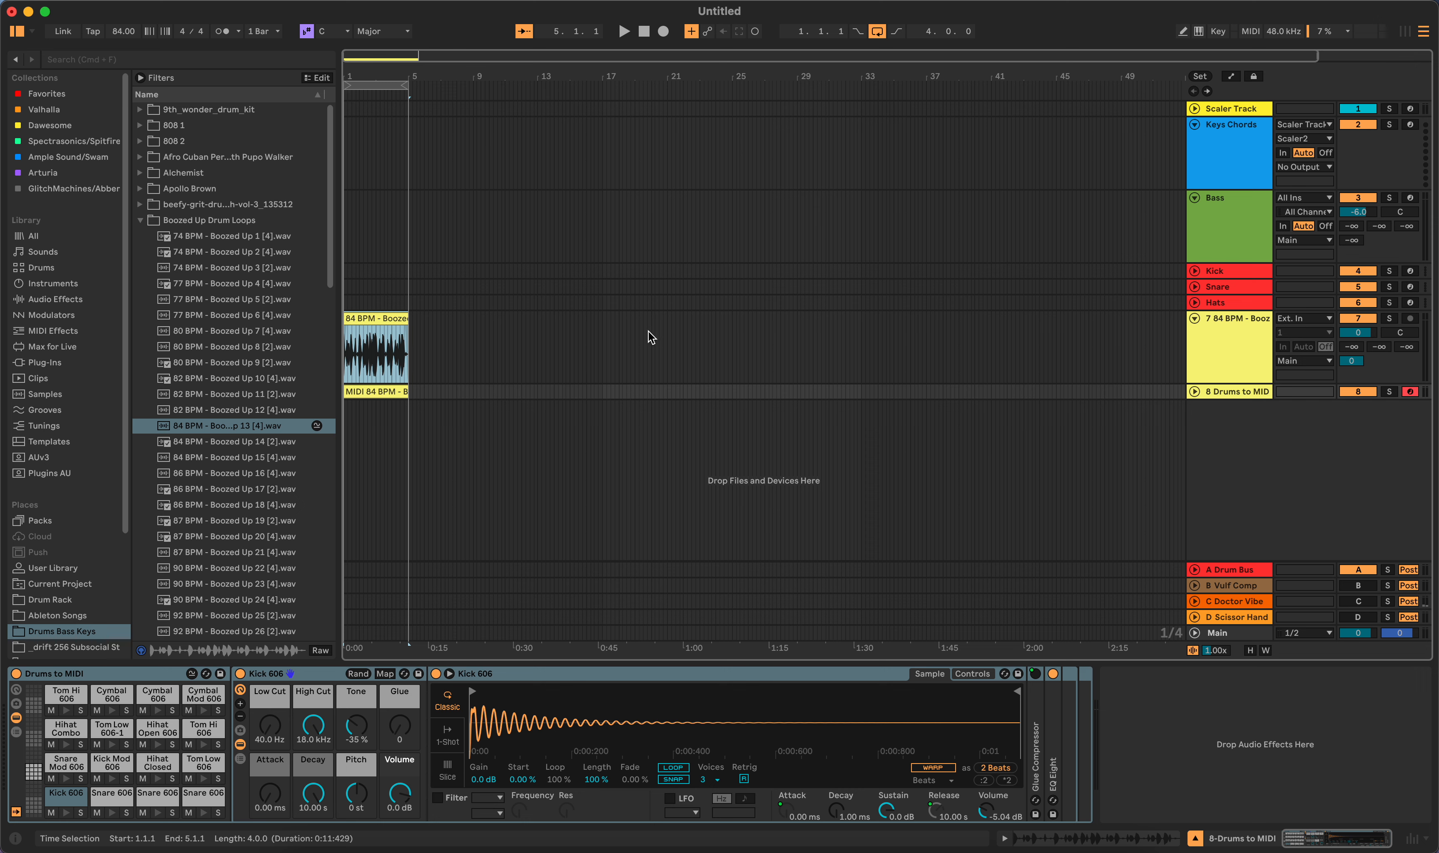
left_click(1370, 323)
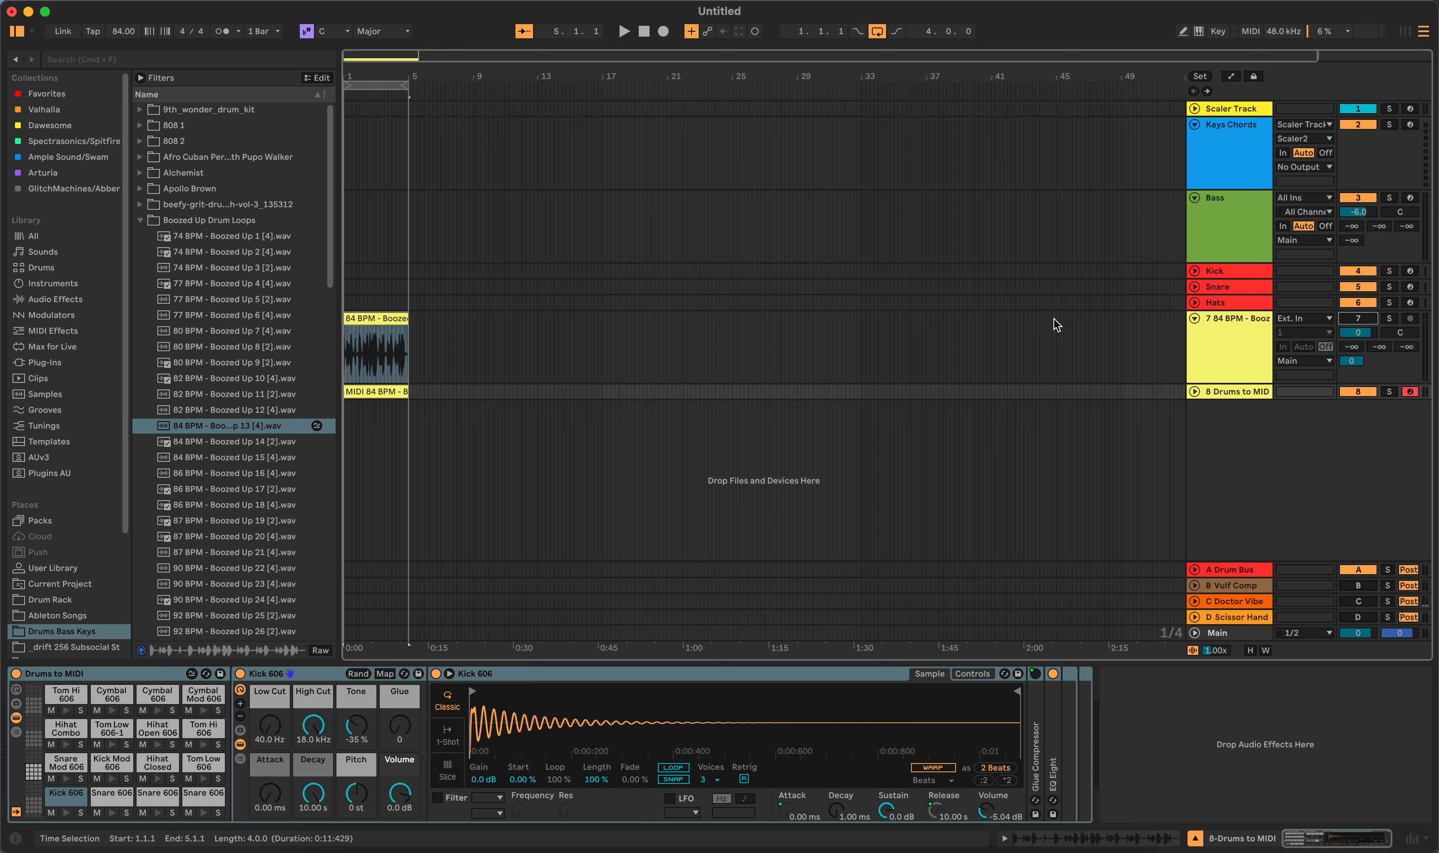
Step: Collapse the audio loop track, expand the Drums to MIDI track and listen to the converted pattern
left_click(1193, 318)
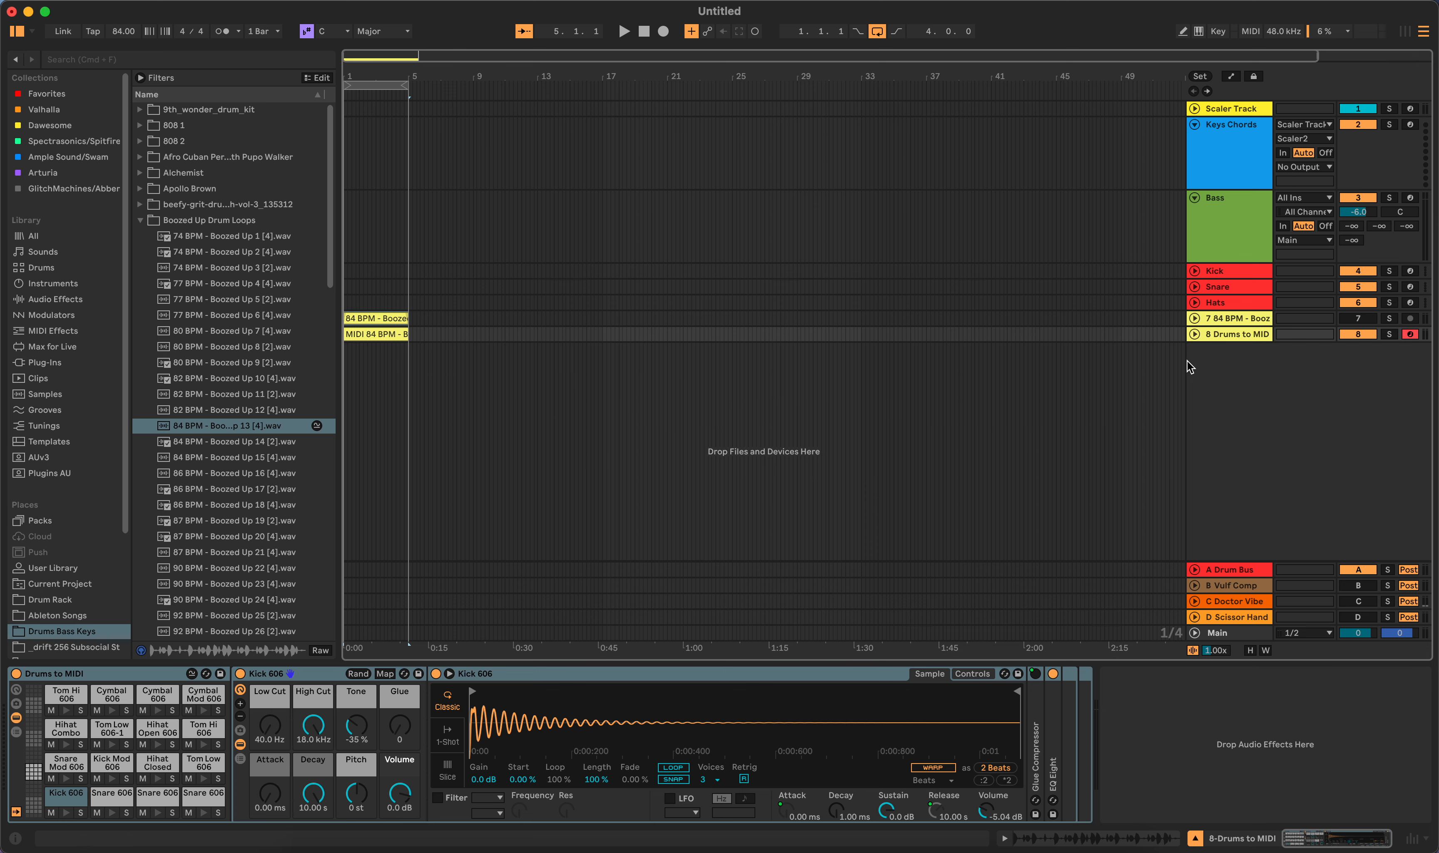
left_click(1194, 334)
key("space")
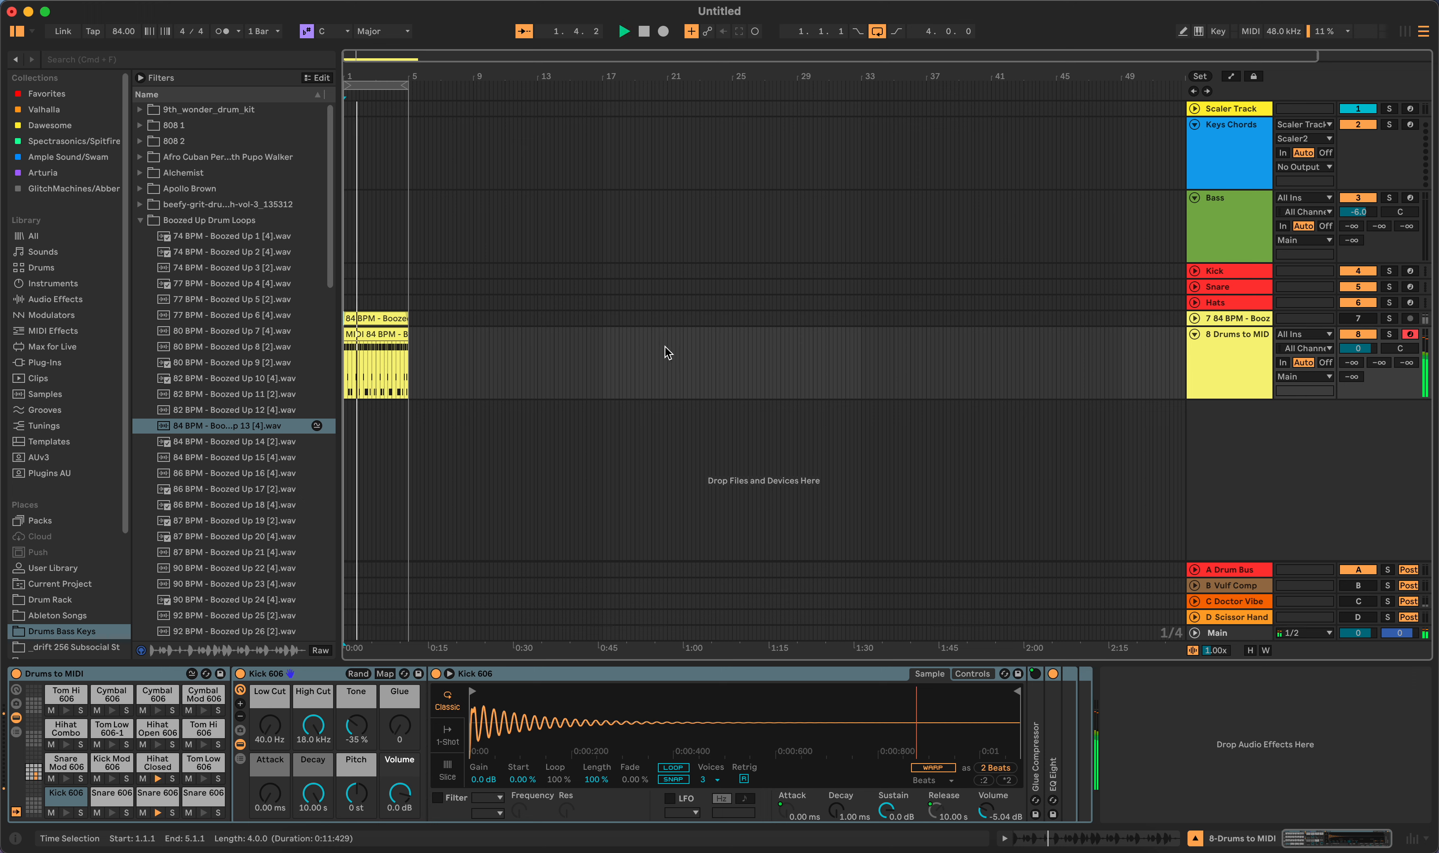
left_click(644, 31)
Step: Place the converted MIDI clip on the Kick, Snare and Hats tracks and delete the audio loop and Drums to MIDI tracks
left_click_drag(372, 334, 377, 303)
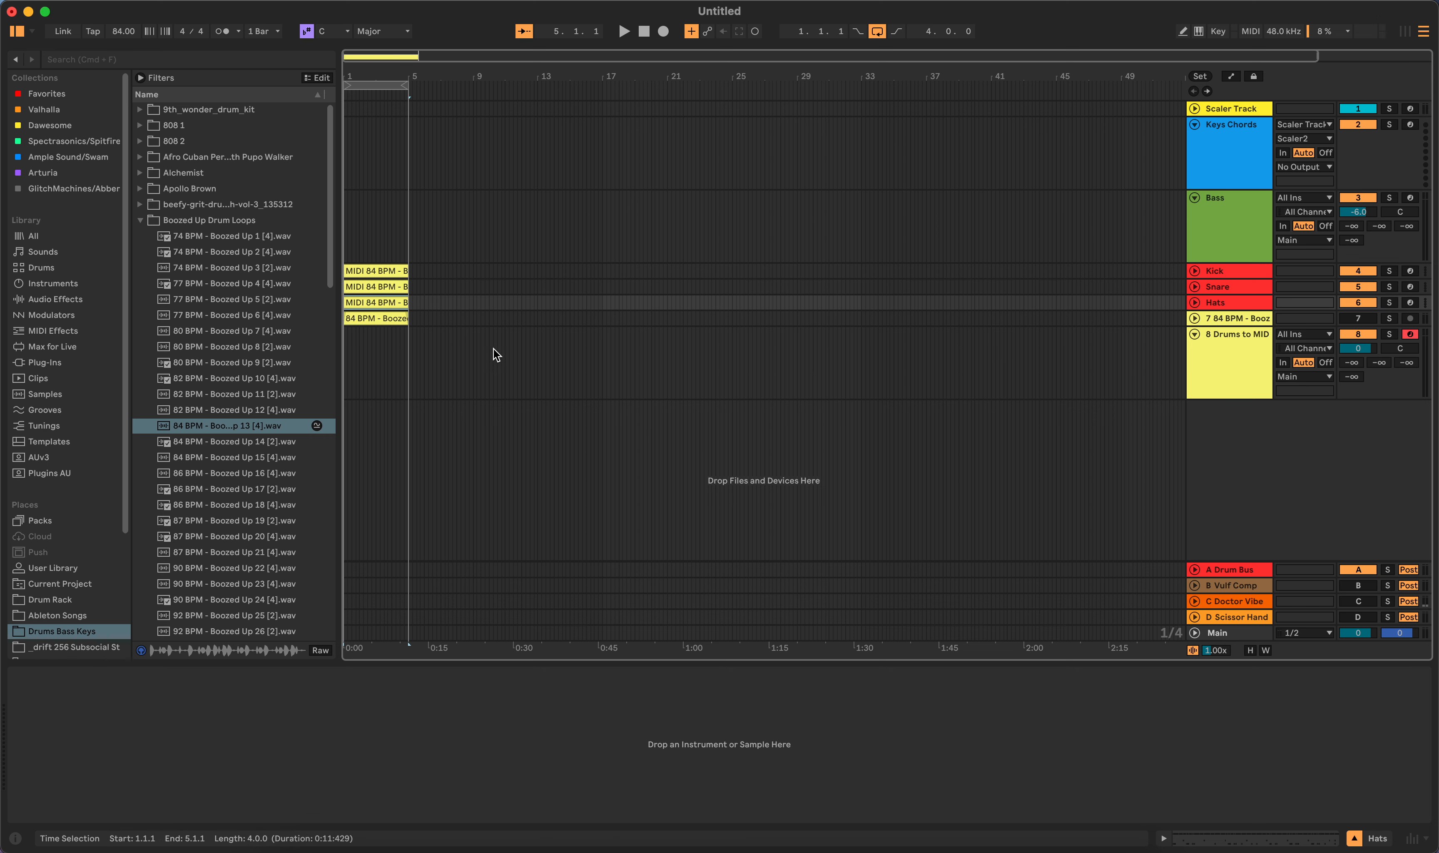
left_click(1233, 321)
key("Delete")
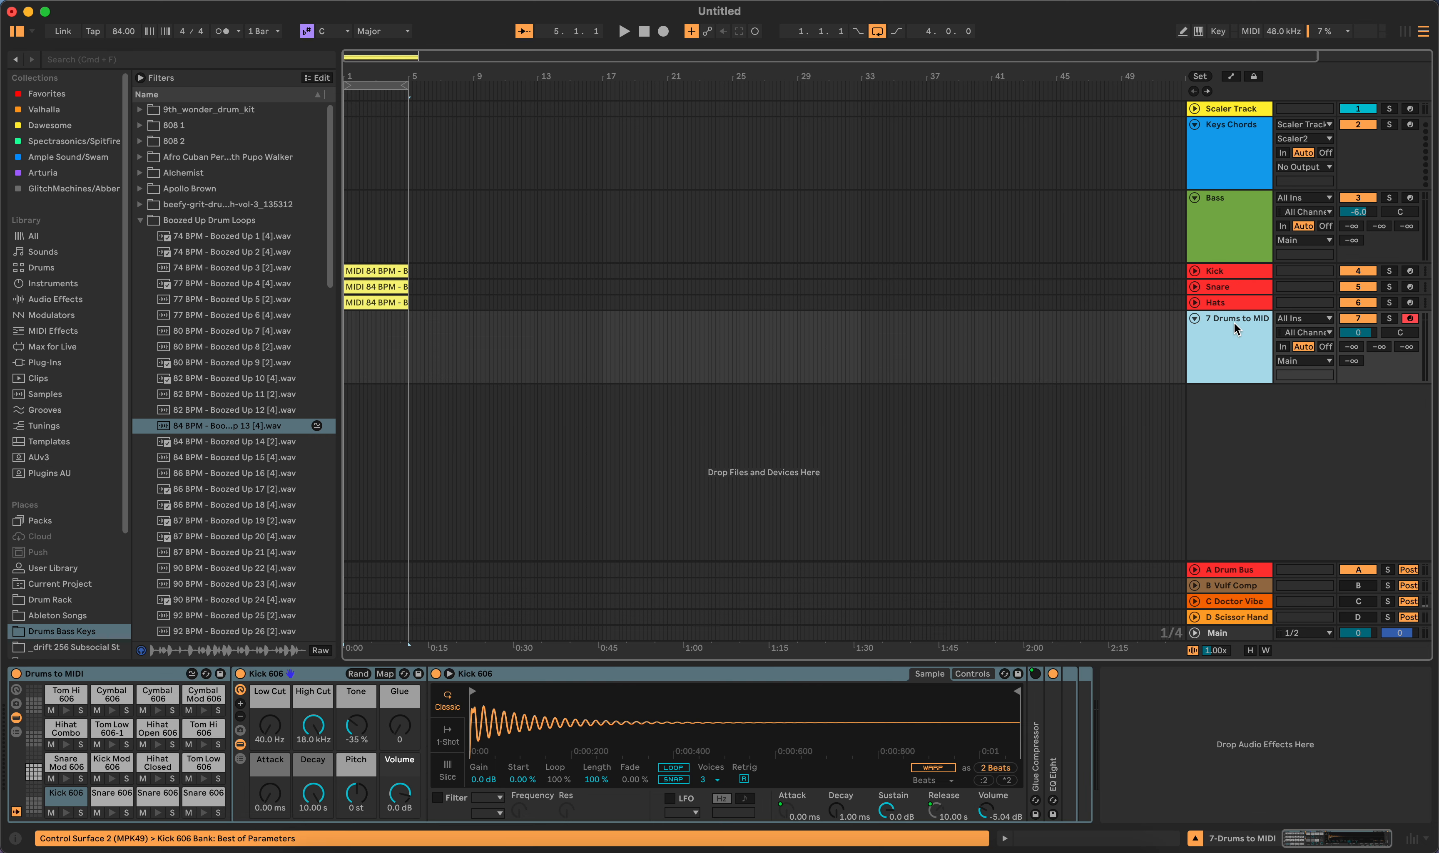
left_click(1233, 325)
key("Delete")
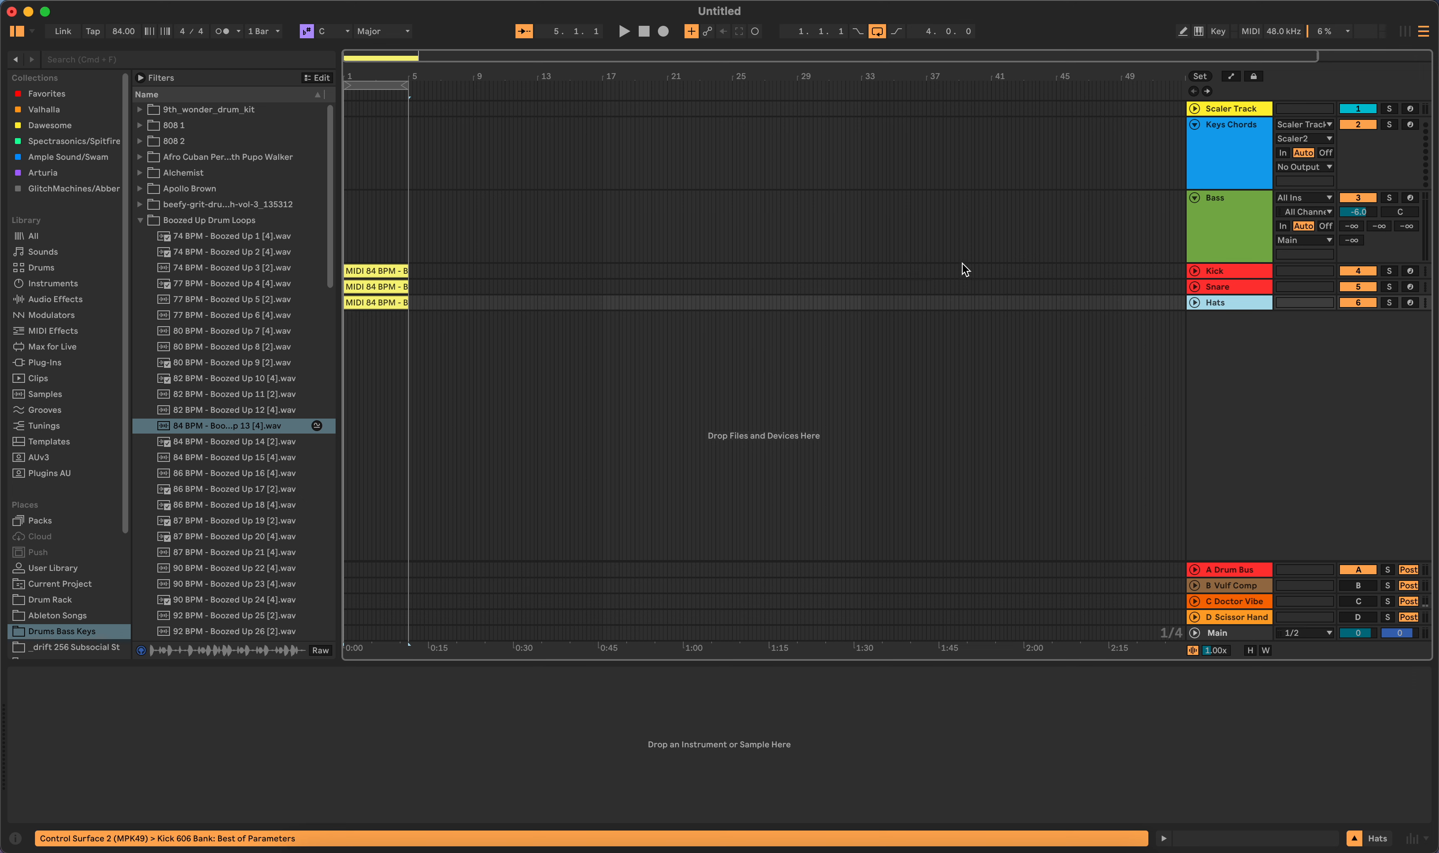
Step: Expand the Kick, Snare and Hats tracks in the arrangement to show their MIDI notes
left_click(1195, 271)
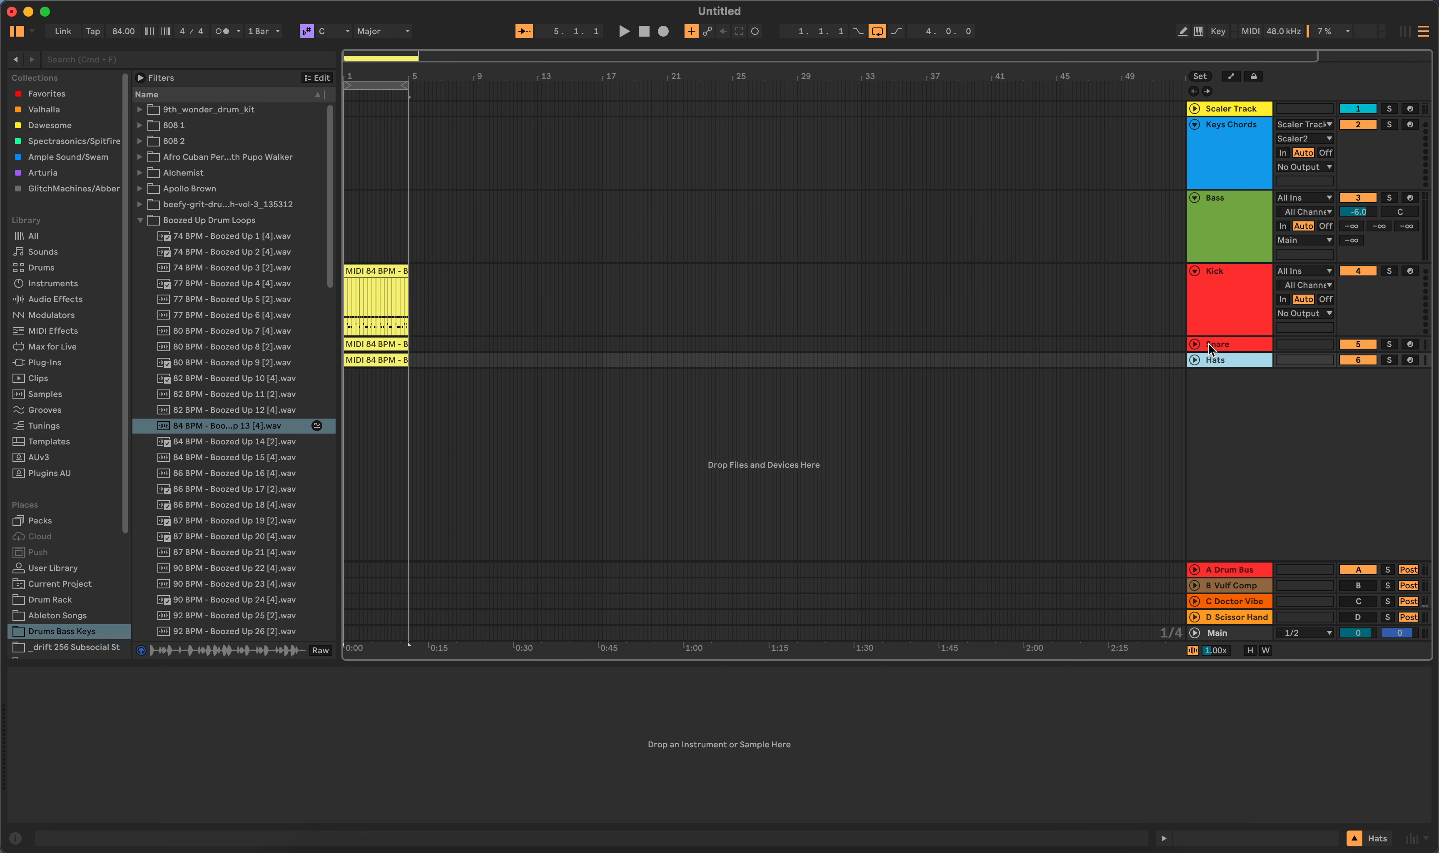
left_click(1195, 346)
left_click(1195, 418)
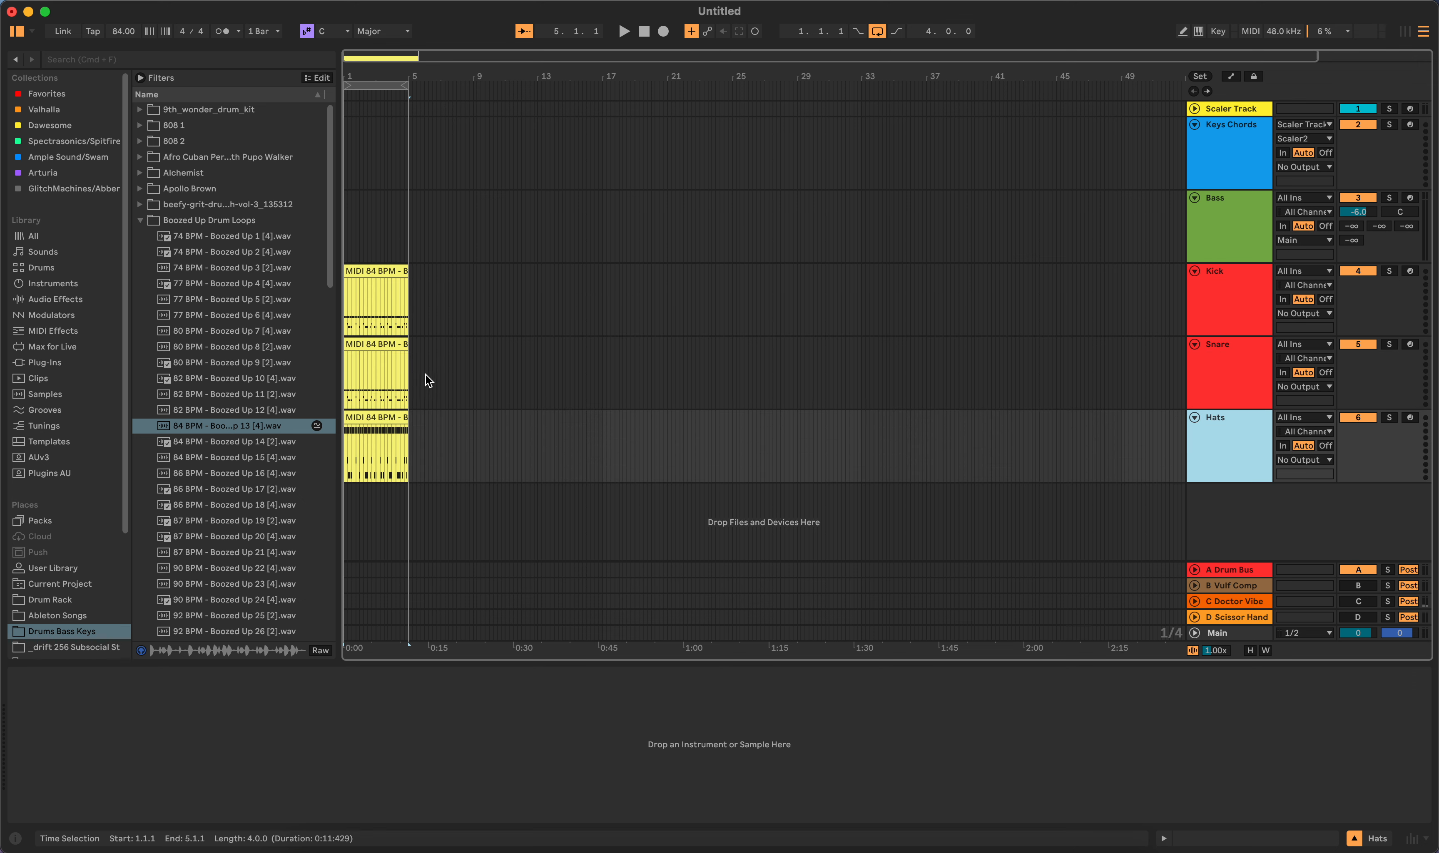
Step: Consolidate the Kick track's MIDI clip and delete all of its F#1 and D1 notes
double_click(371, 303)
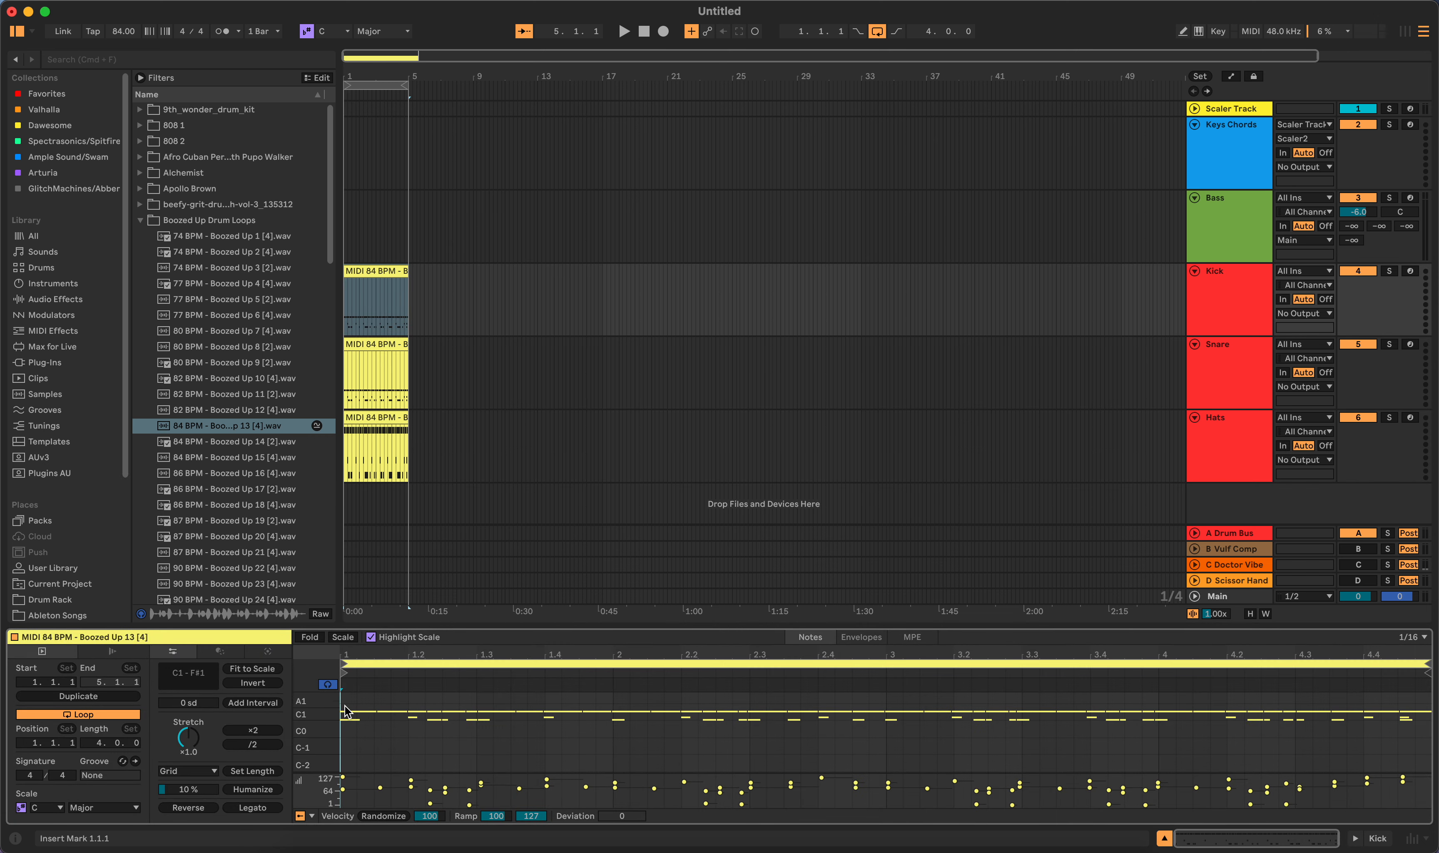
right_click(395, 272)
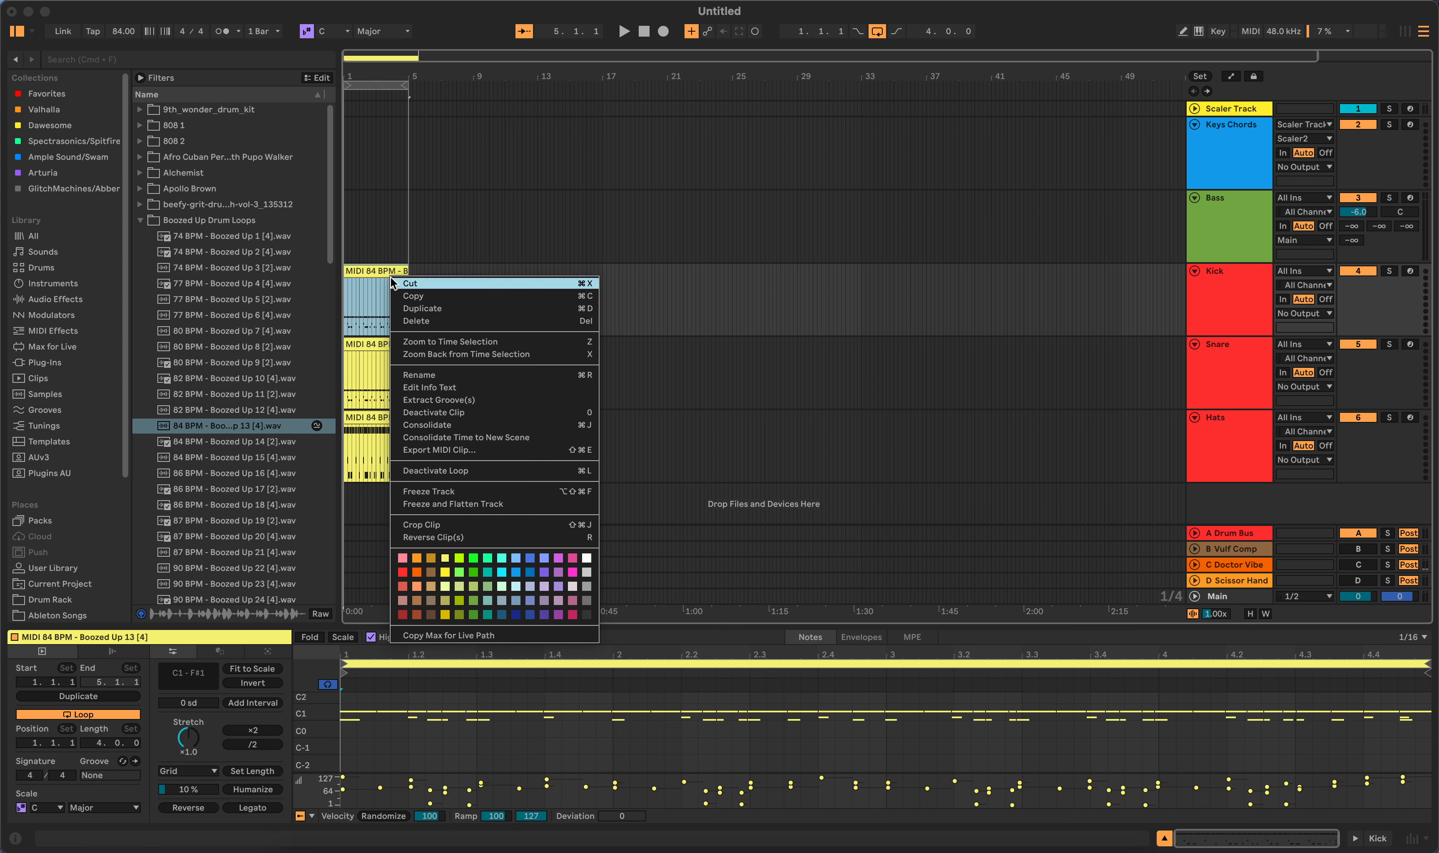
left_click(447, 425)
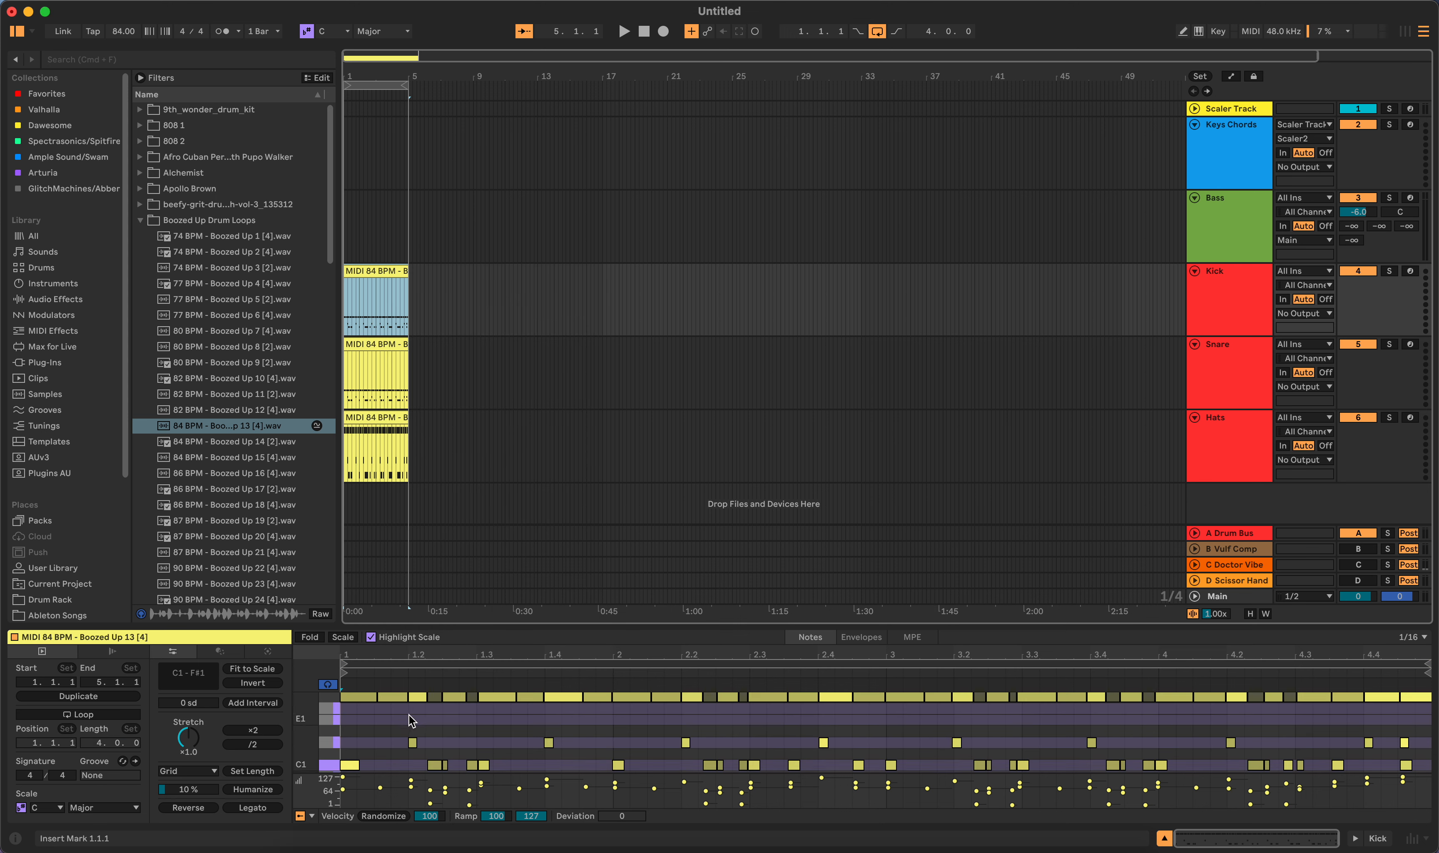
left_click(322, 694)
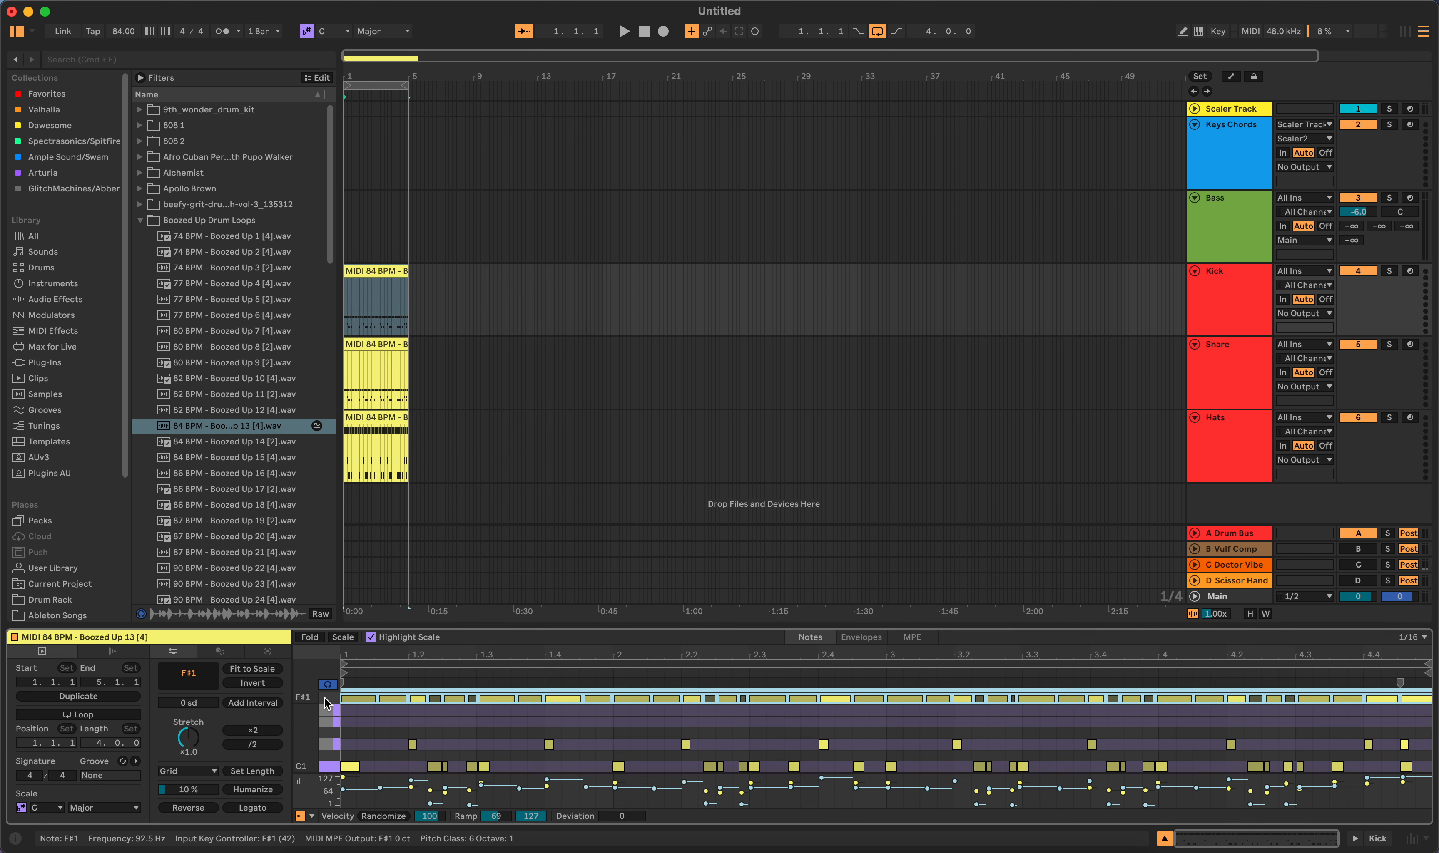
key("Delete")
left_click(326, 745)
key("Delete")
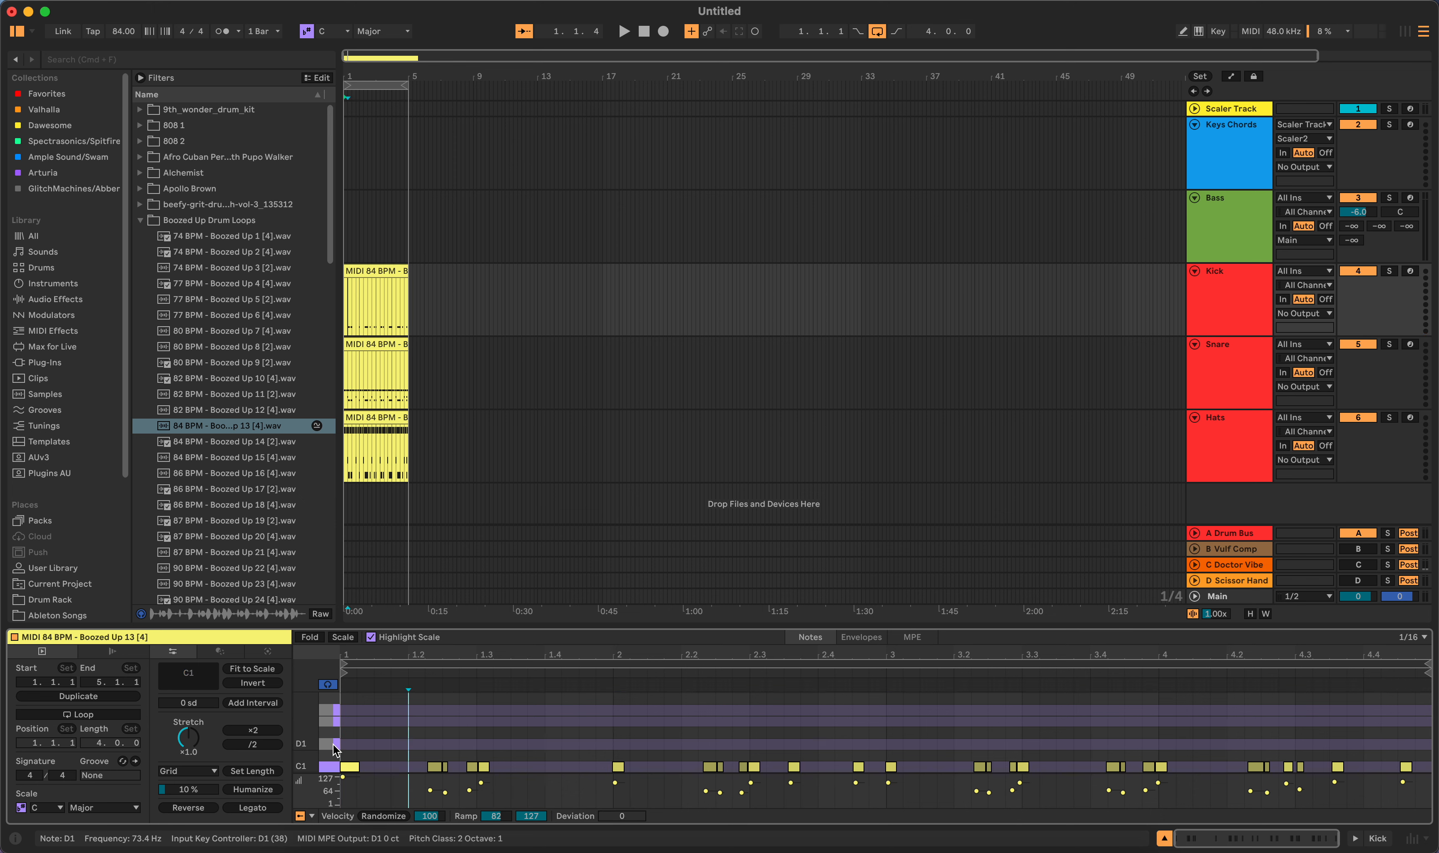
Step: Transpose the remaining C1 notes of the Kick clip up two octaves to C3
left_click(334, 766)
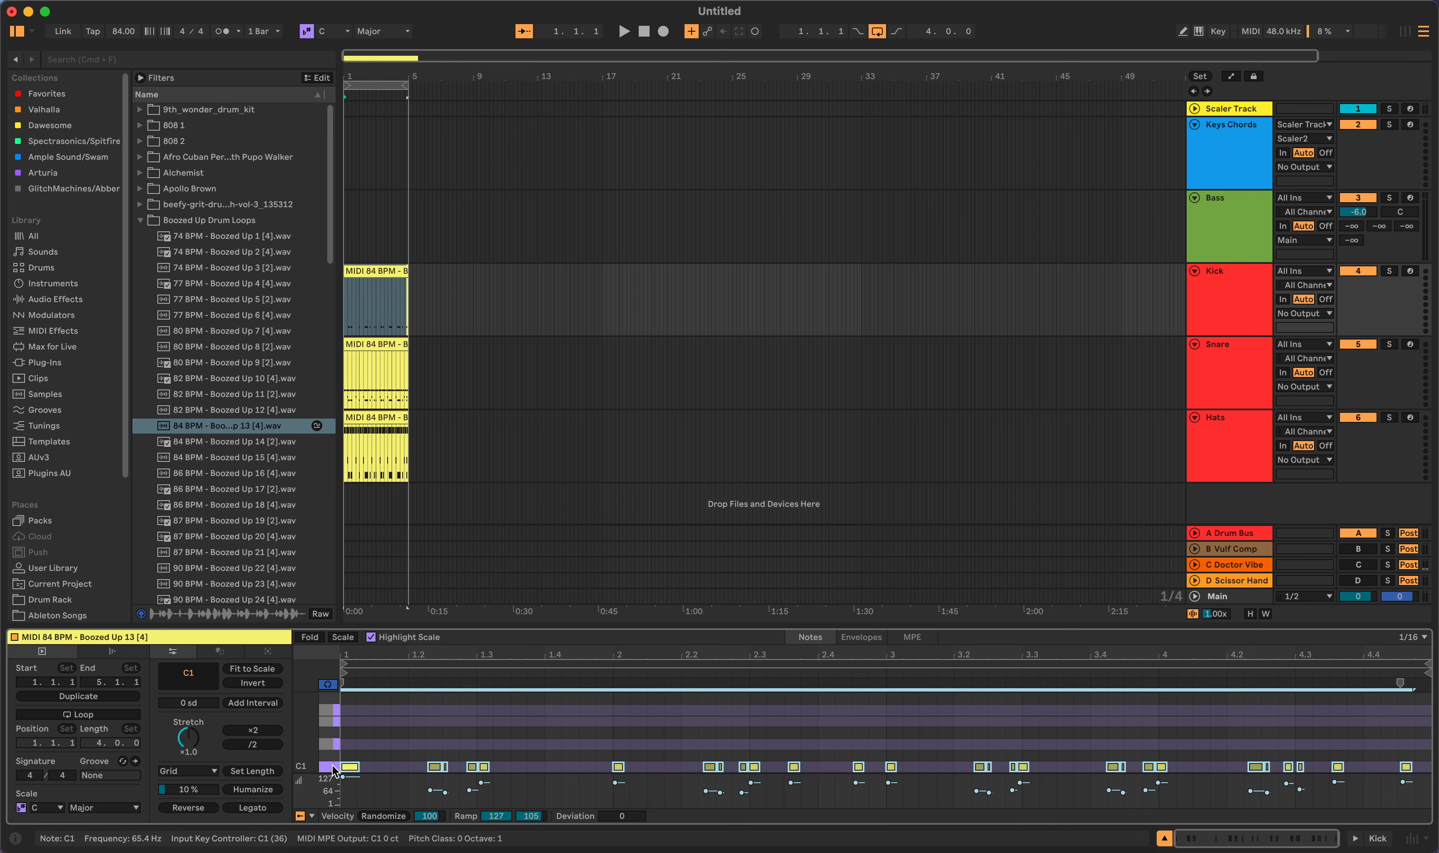
key("shift+Up")
key("shift+Up")
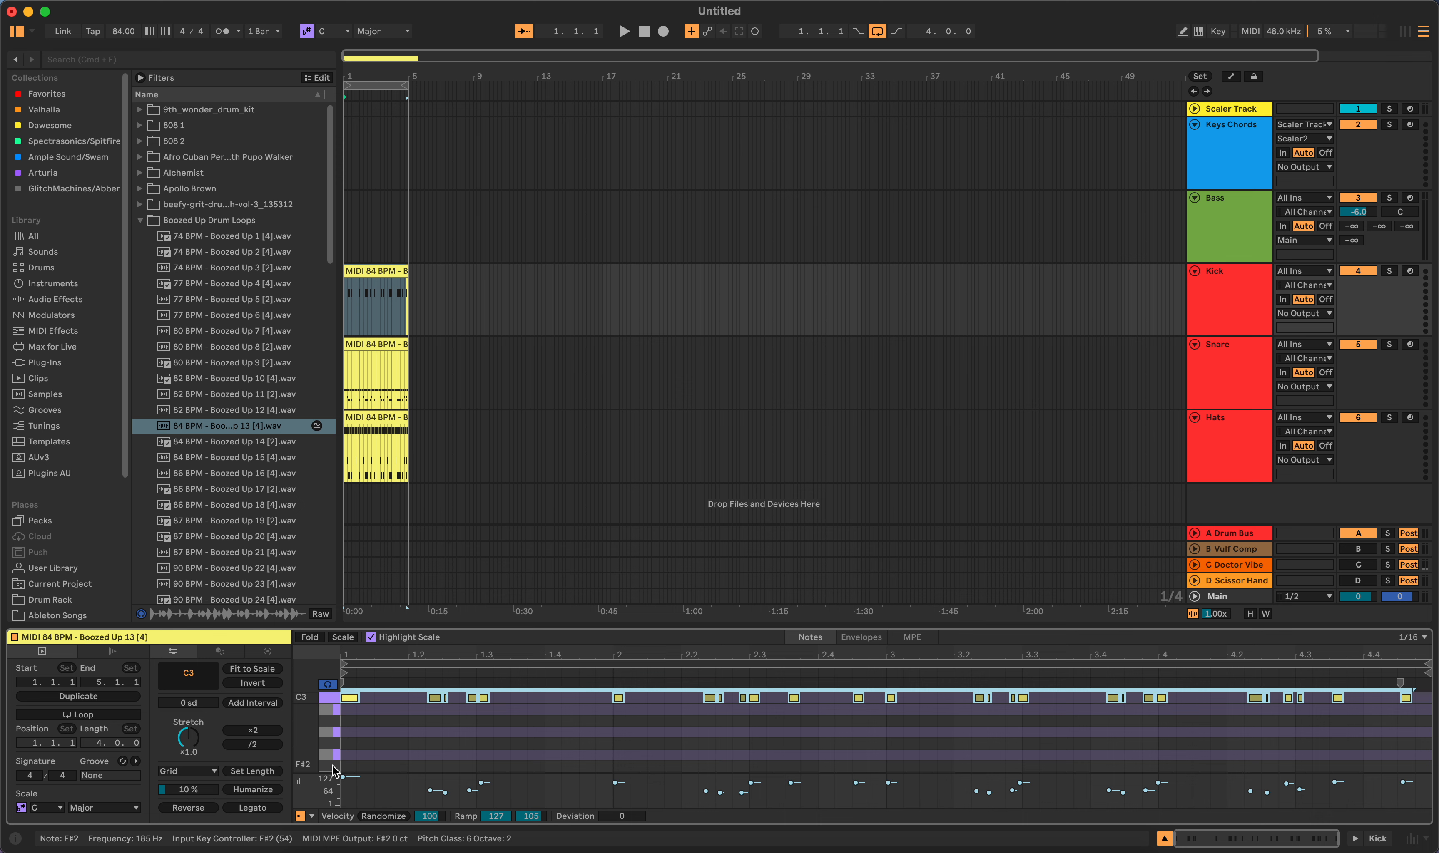
Step: Open the Snare track's MIDI clip and delete all of its F#1 and C1 notes
left_click(388, 345)
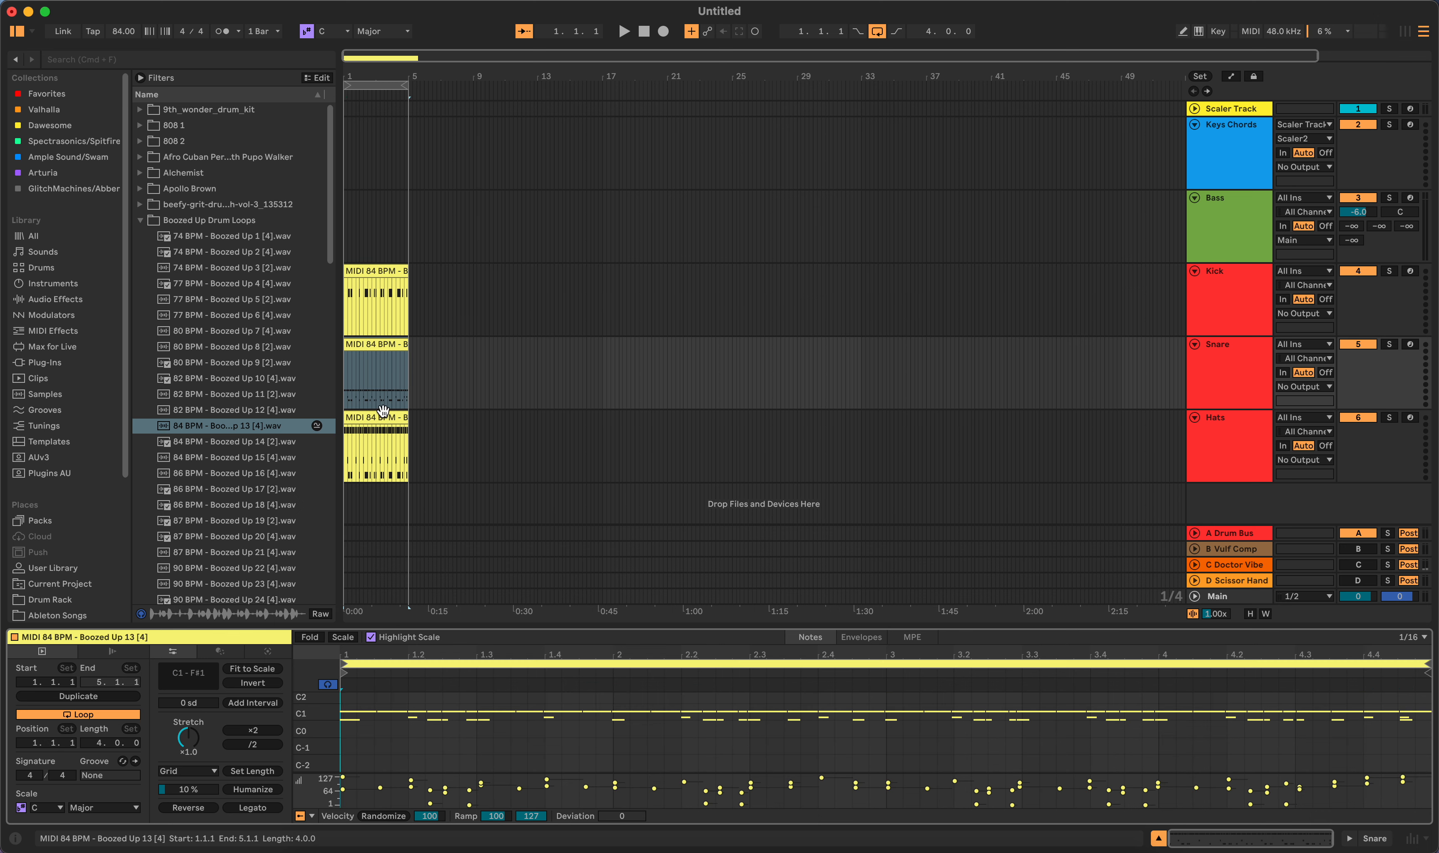
double_click(376, 349)
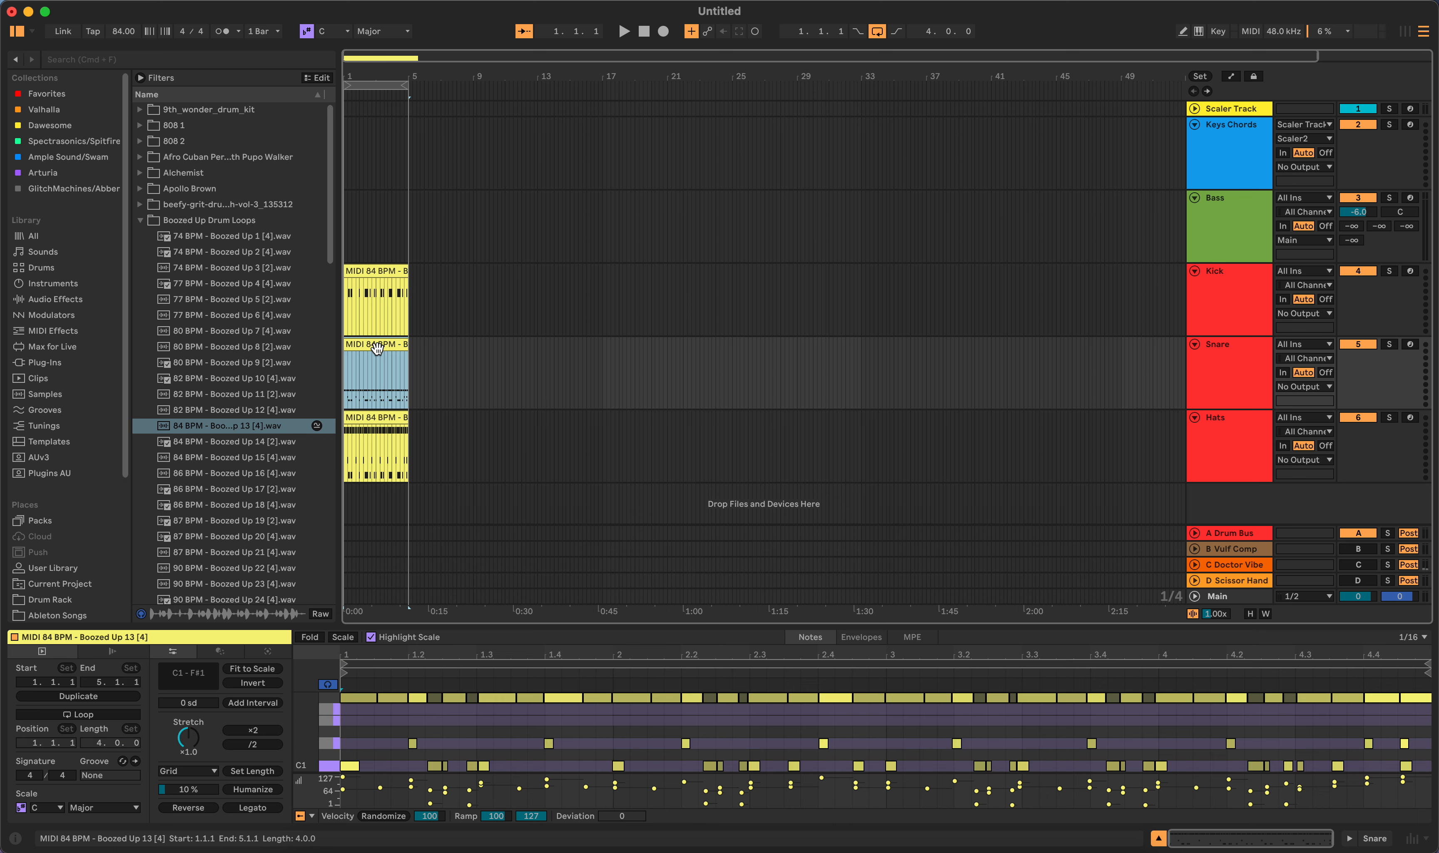
left_click(326, 698)
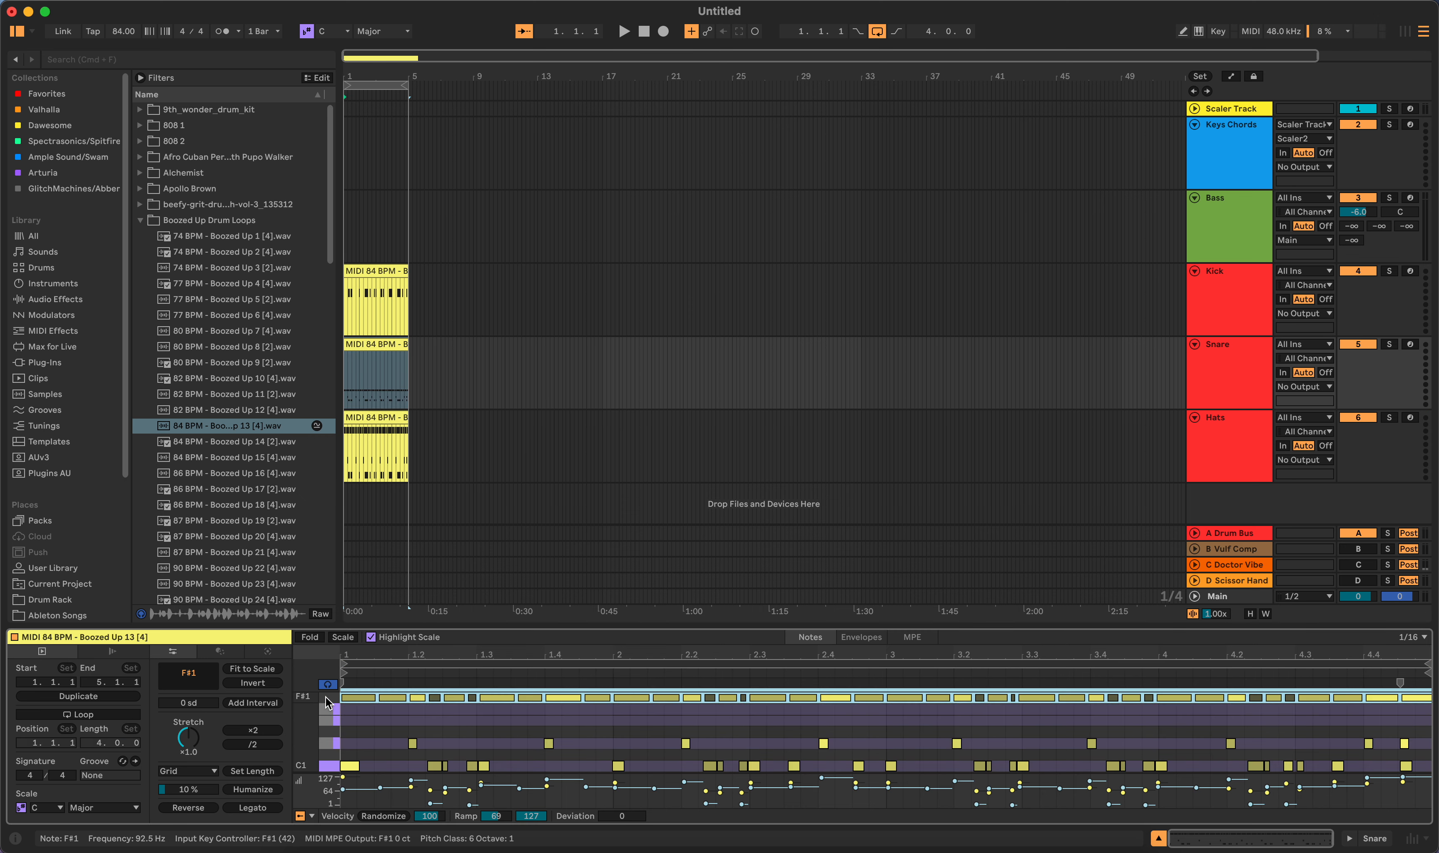
key("Delete")
left_click(330, 768)
key("Delete")
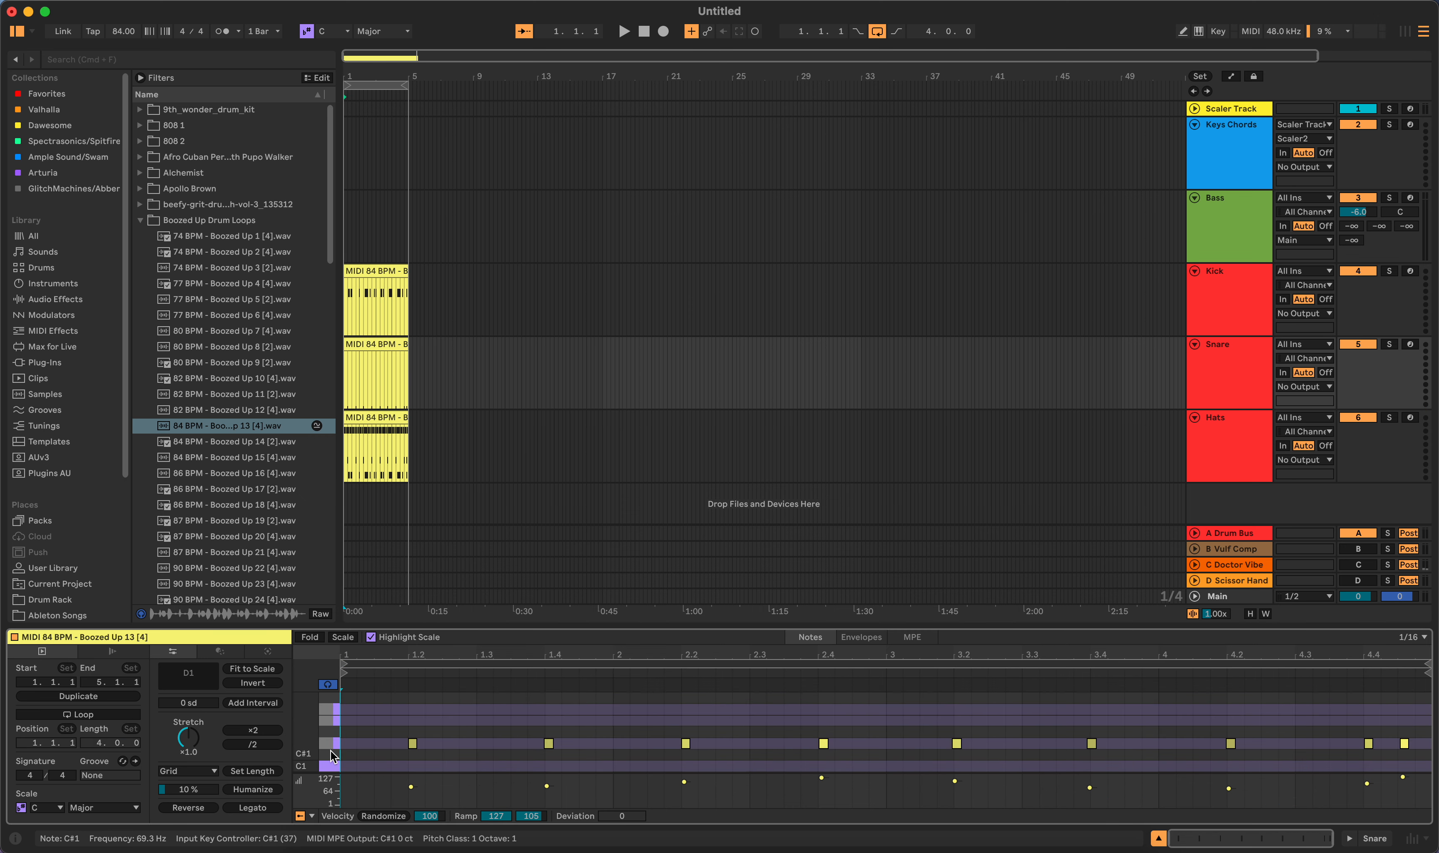
Step: Transpose the remaining D1 notes of the Snare clip up to C3
left_click(329, 745)
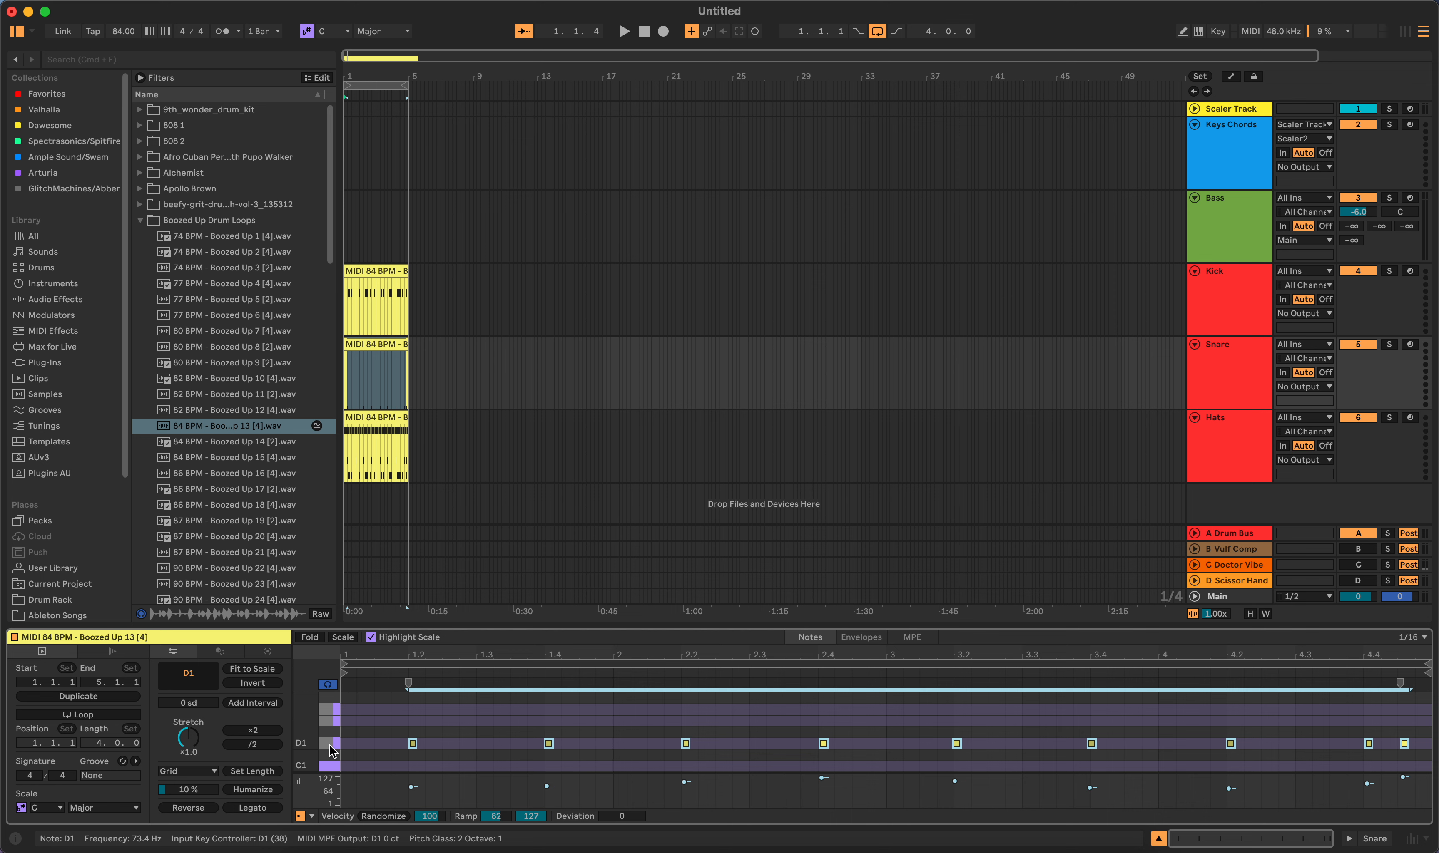
key("shift+Up")
key("shift+Up")
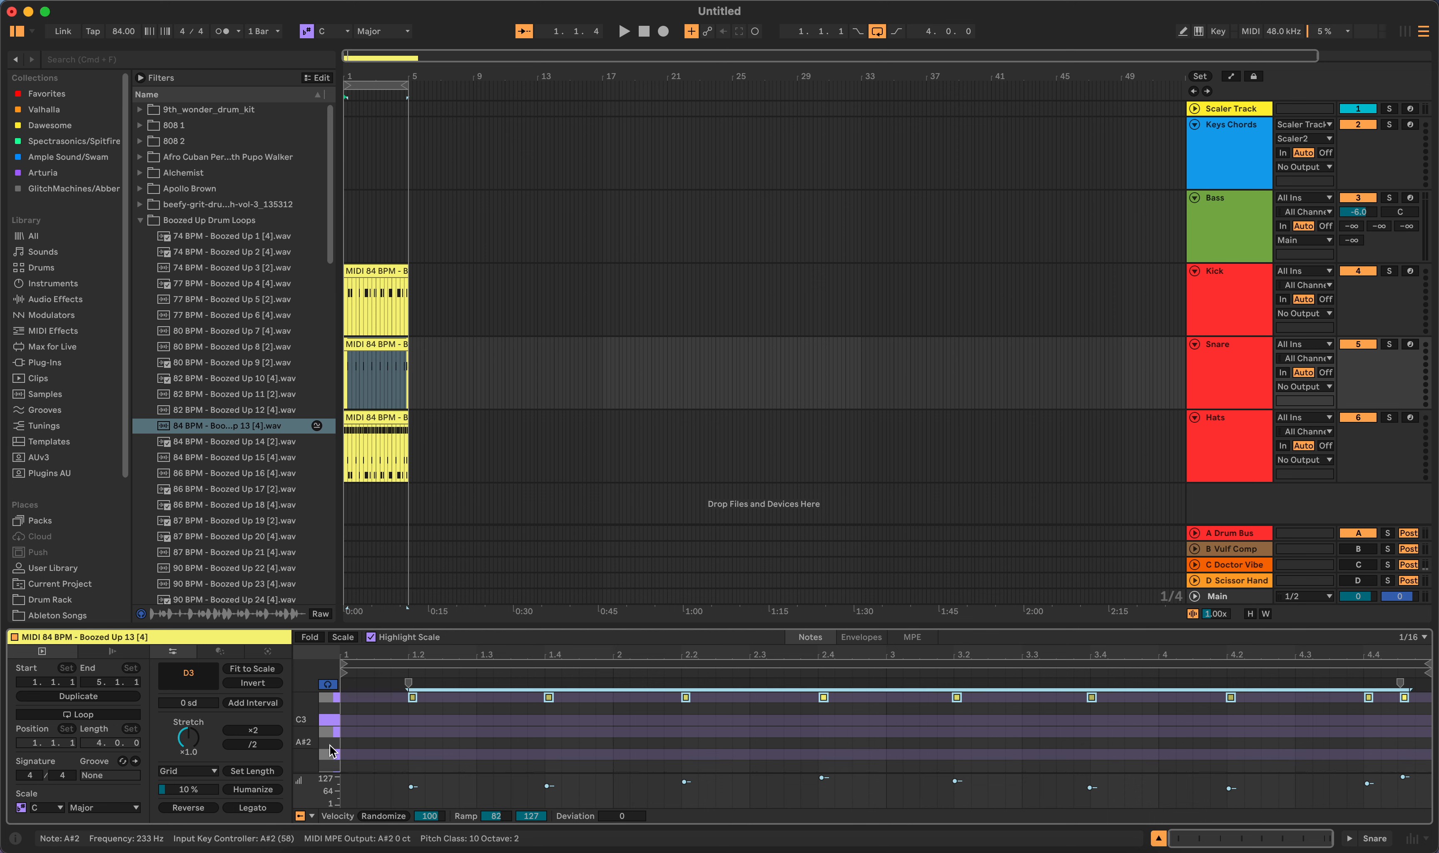
key("Down")
key("Down")
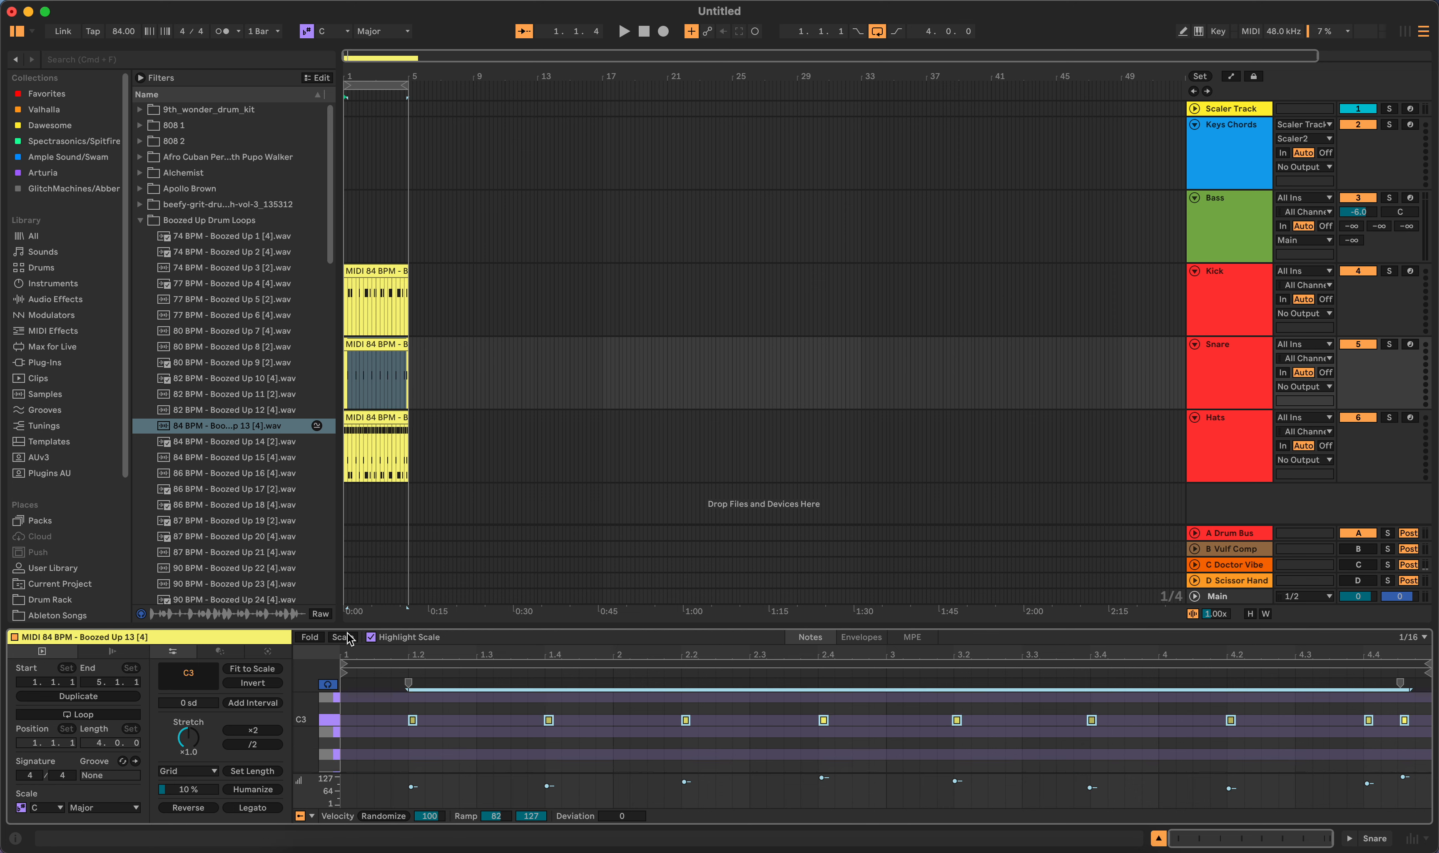
Step: Open the Hats track's MIDI clip and delete all of its D1 and C1 notes
left_click(388, 414)
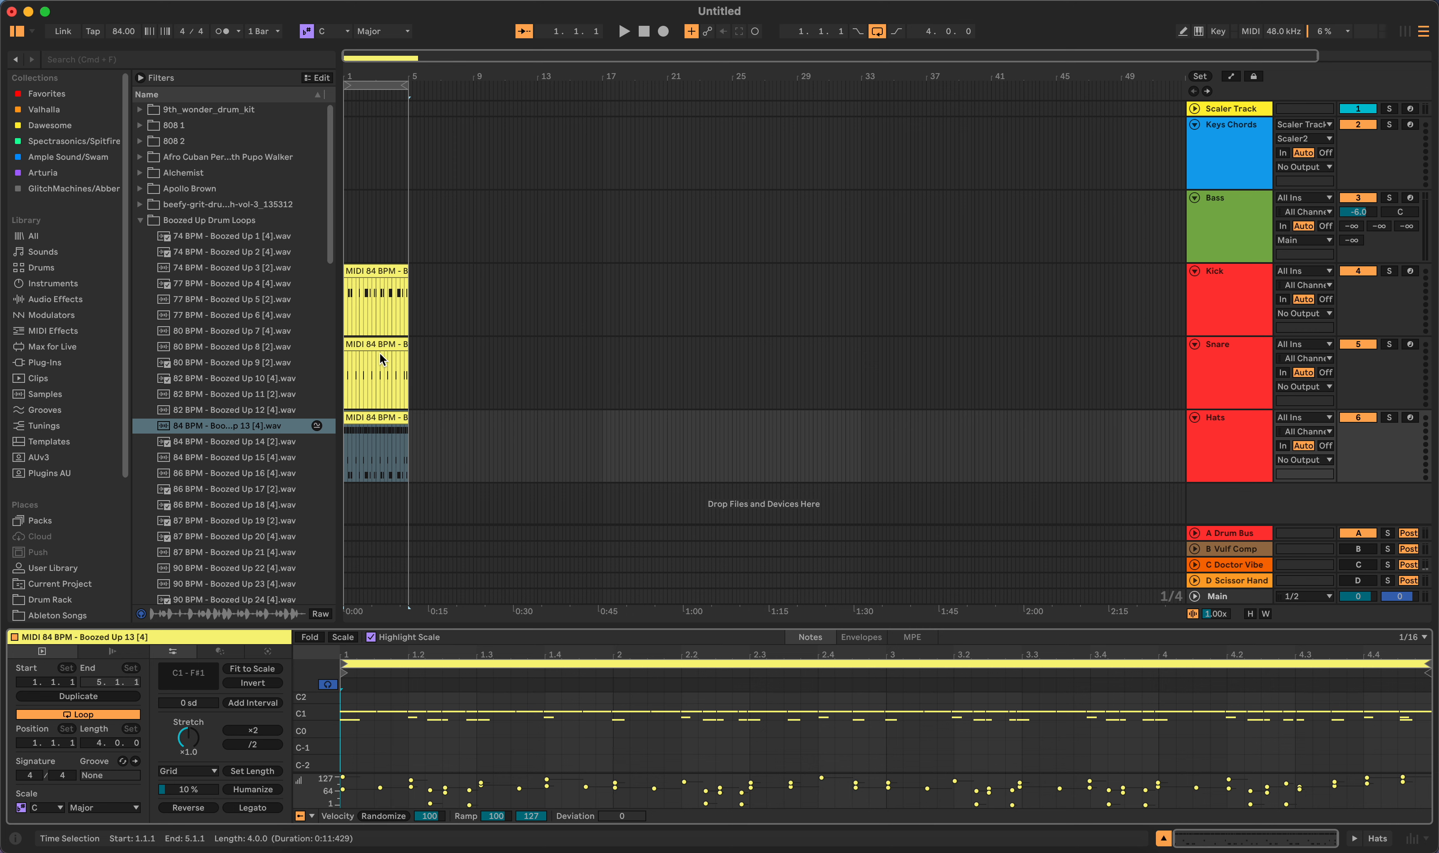
left_click(384, 421)
double_click(384, 421)
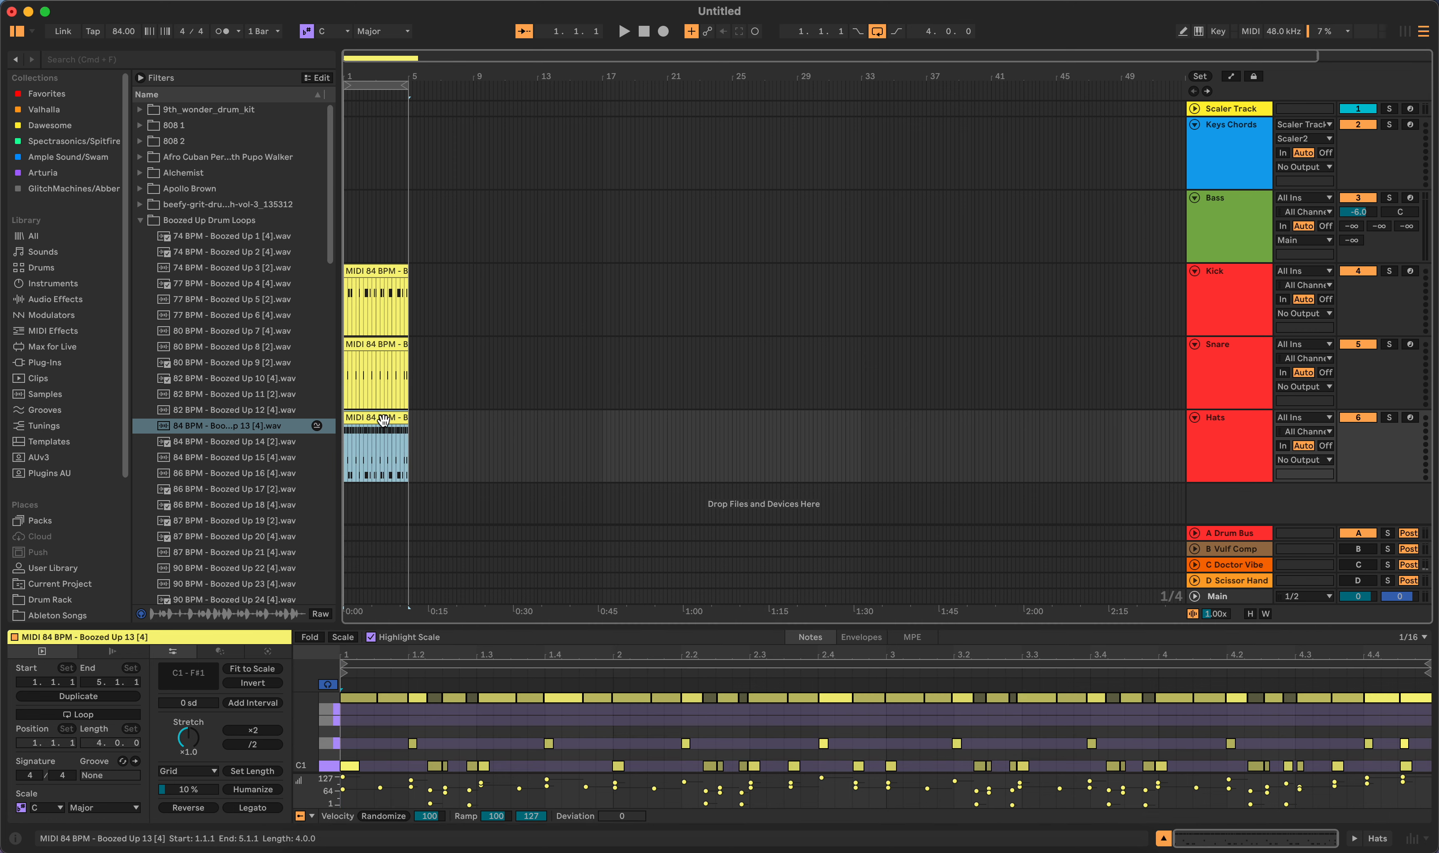
left_click(328, 748)
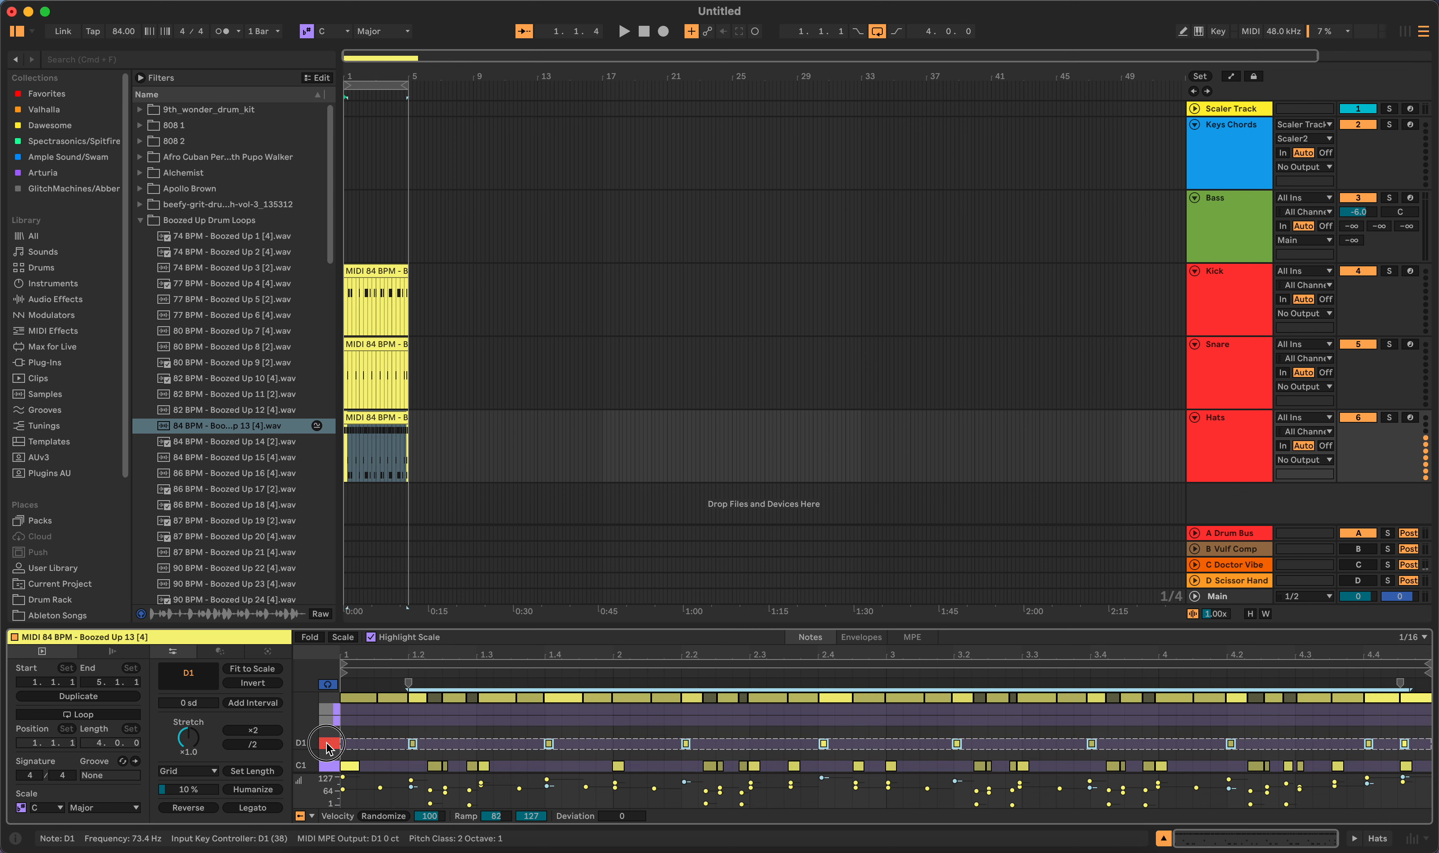
key("Delete")
left_click(329, 767)
key("Delete")
Step: Transpose all the F#1 notes of the Hats clip up to C3
left_click(331, 698)
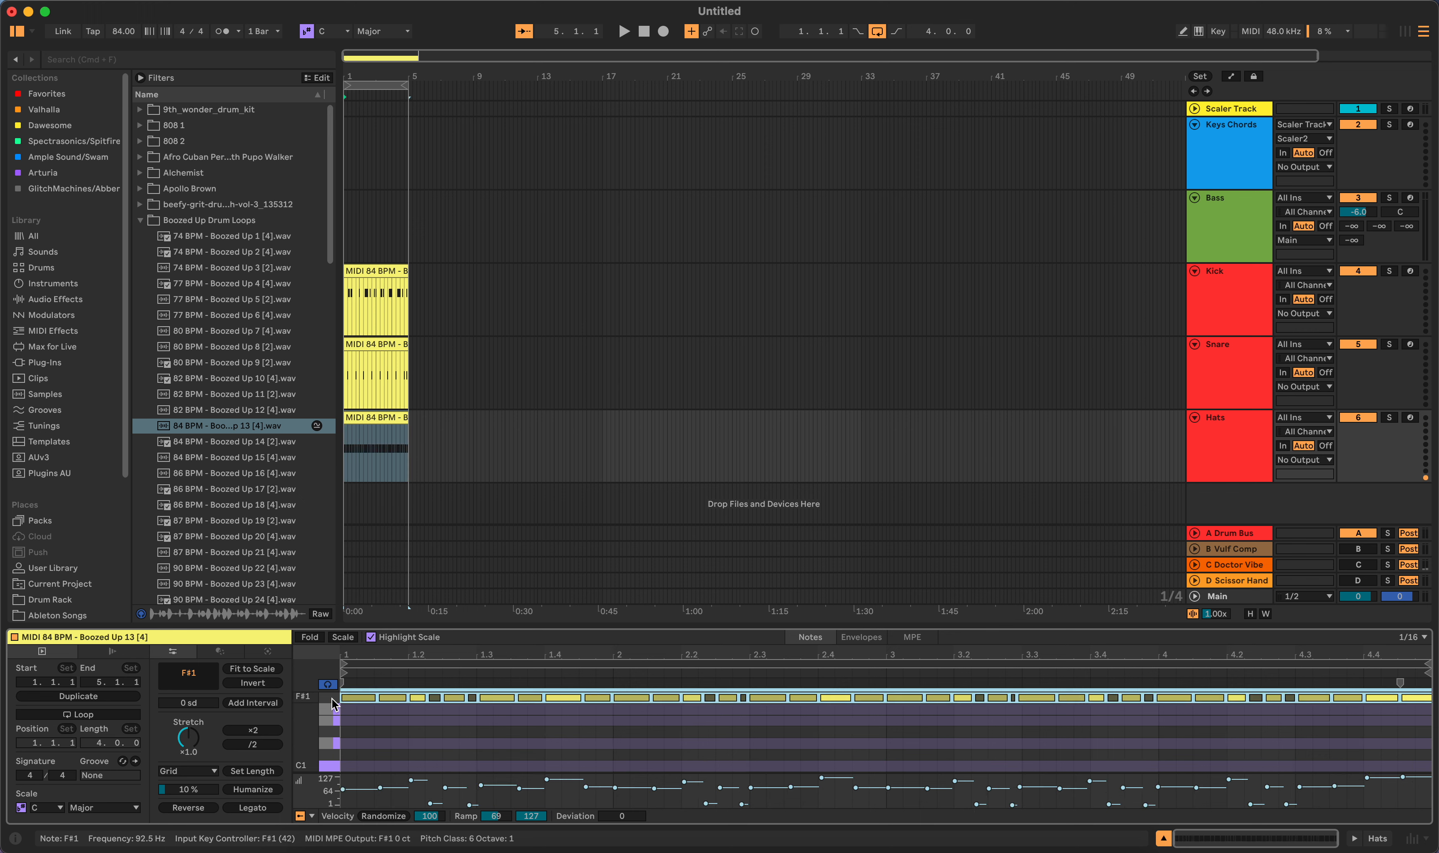
key("Up")
key("Up")
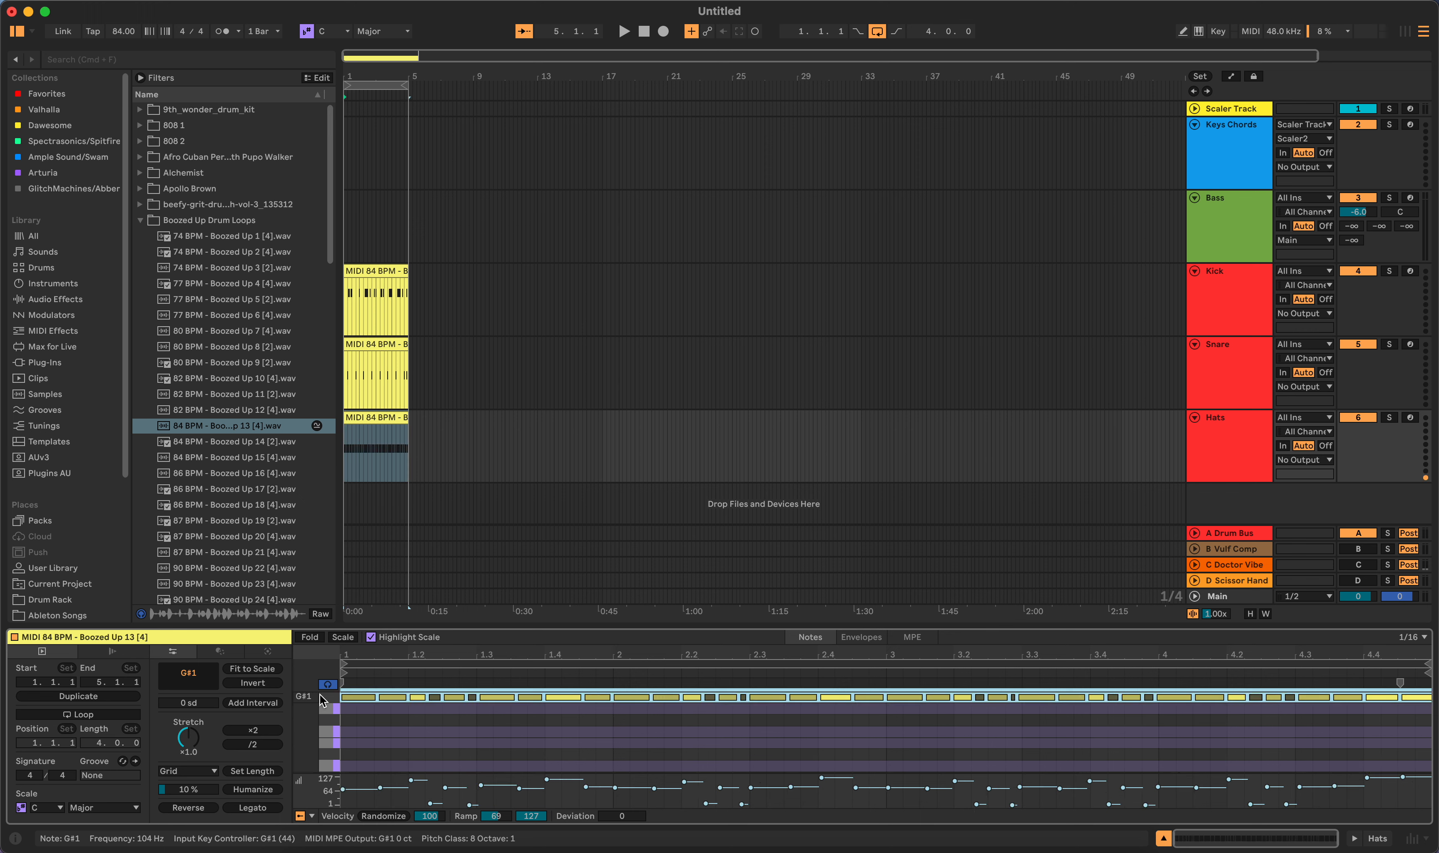
key("Up")
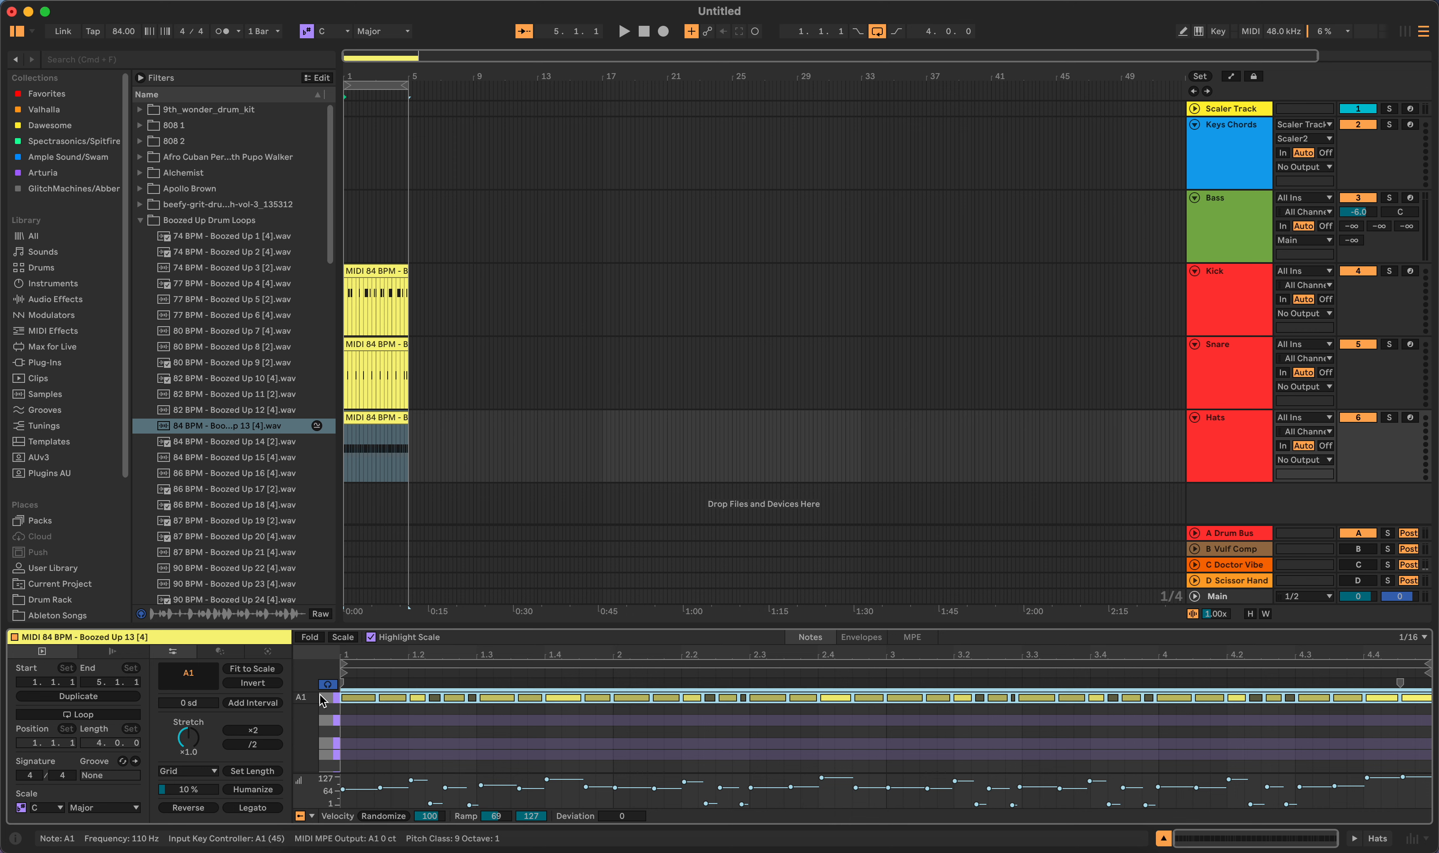
key("shift+Up")
key("shift+Up")
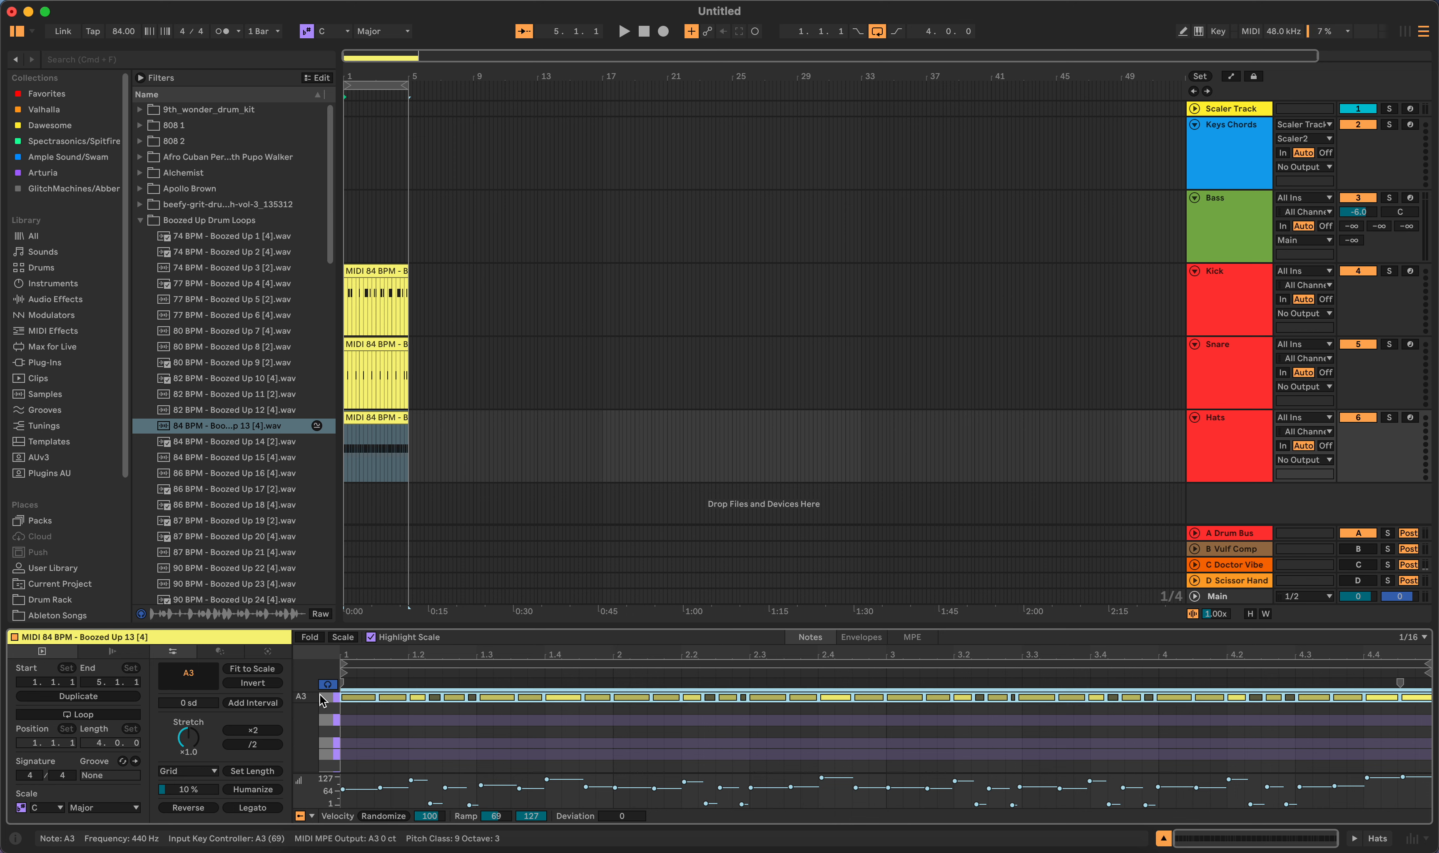
key("Down")
key("Down")
key("Down")
key("Down")
key("Down")
key("Down")
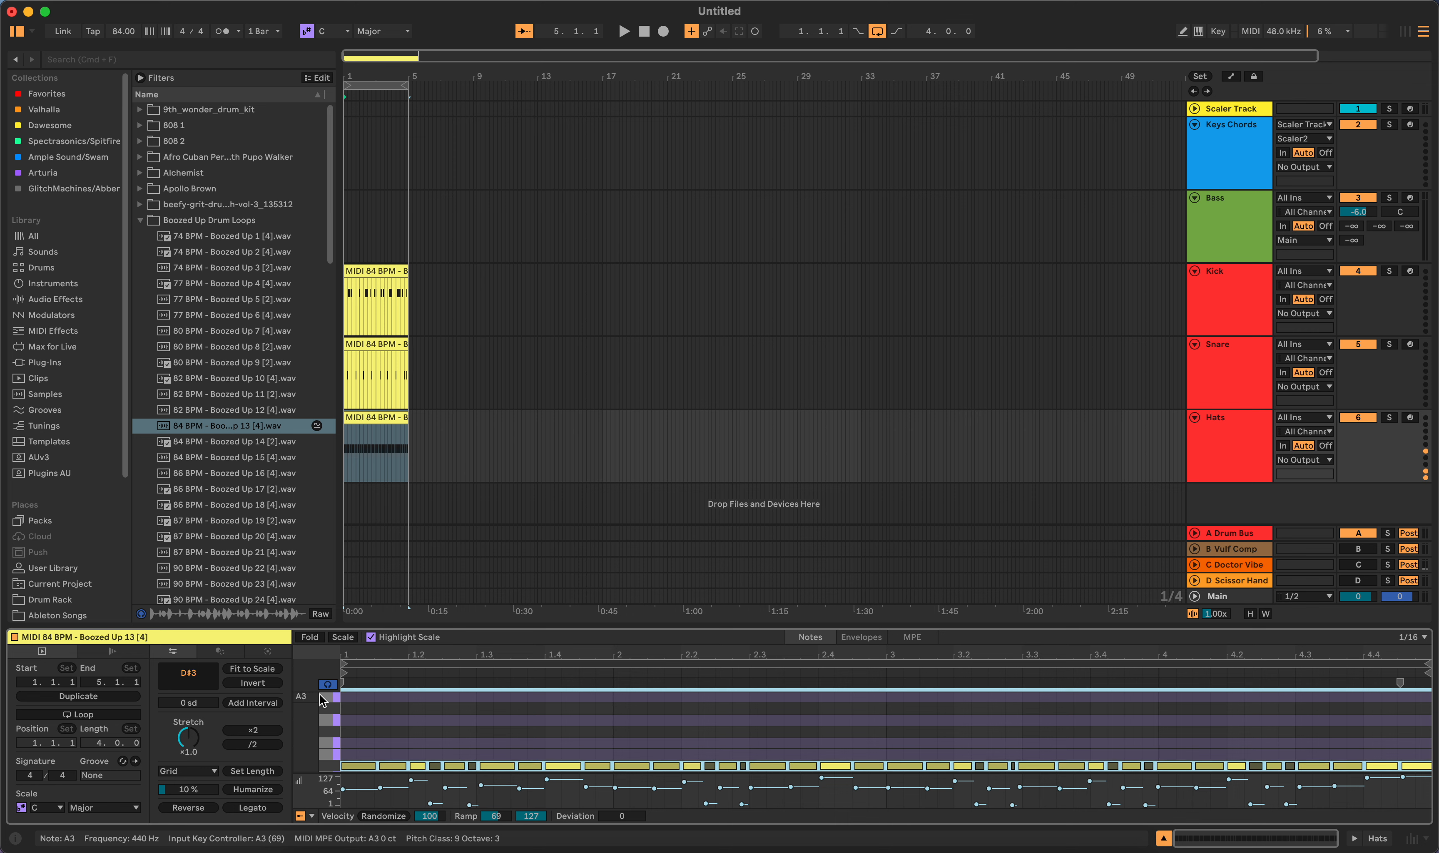
key("Up")
key("Down")
key("Up")
key("Up")
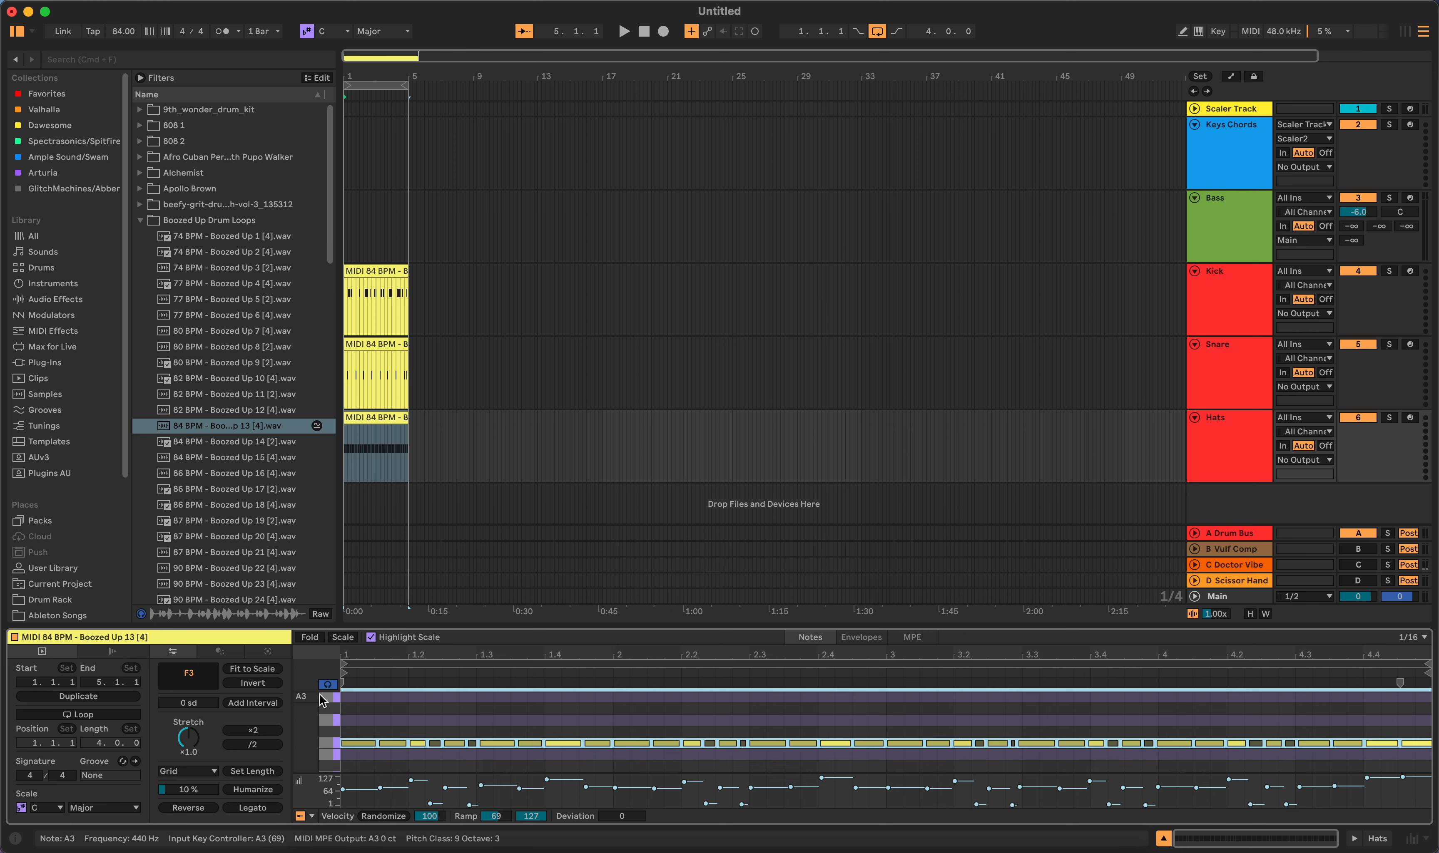
key("Down")
key("Down")
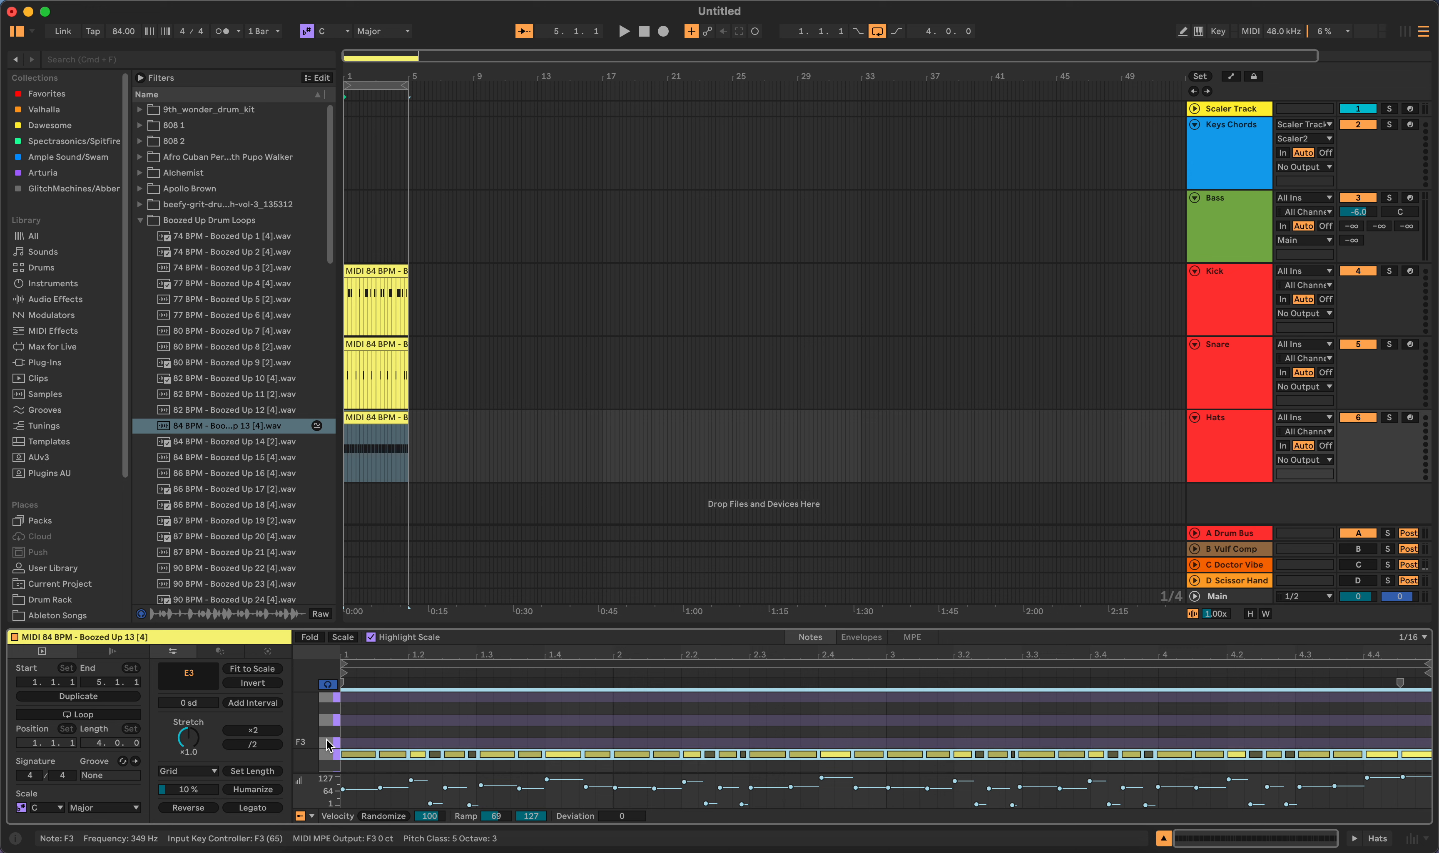
scroll(402, 738, "up", 3)
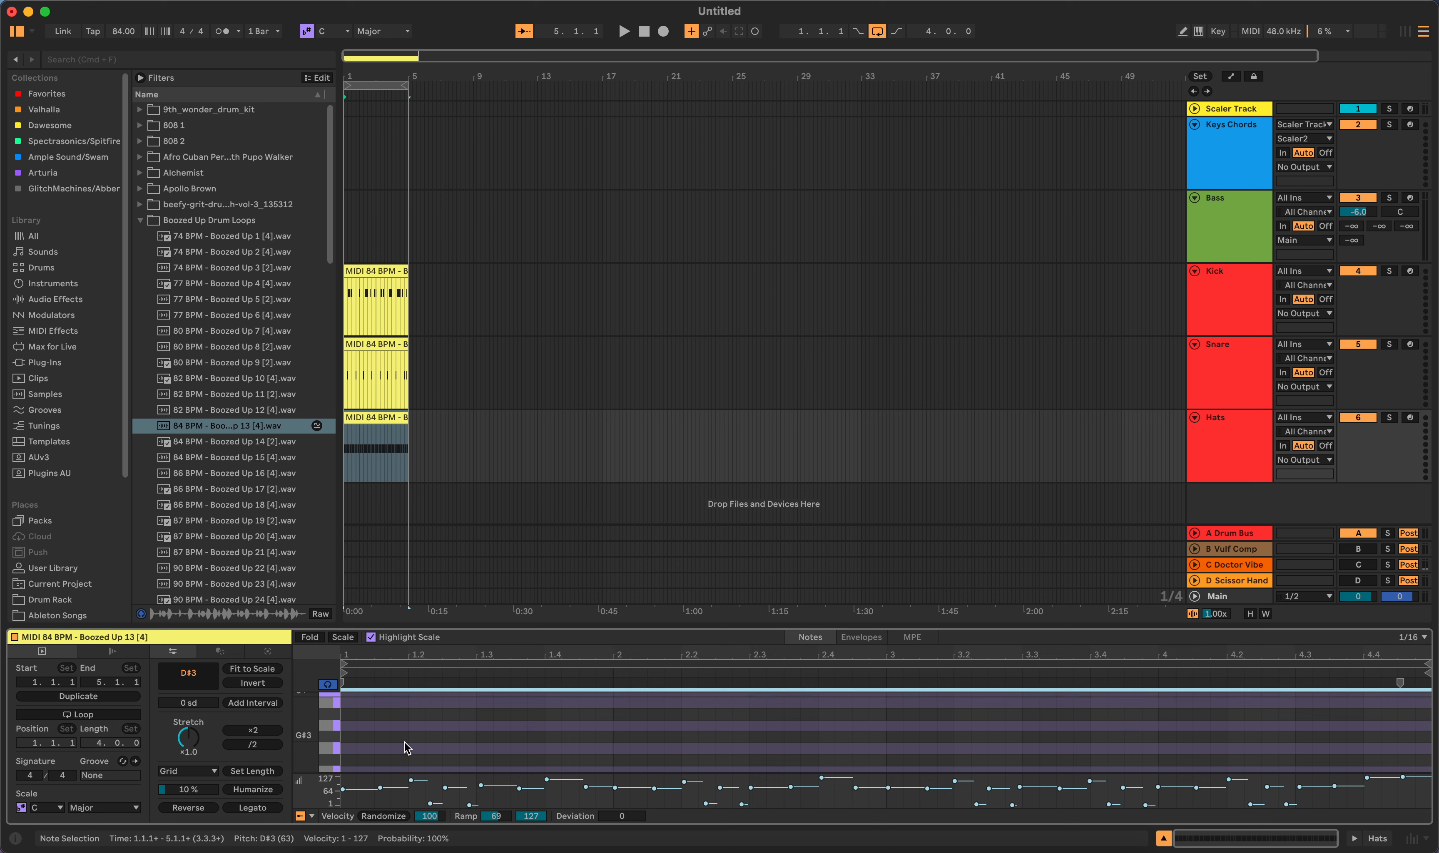
scroll(404, 738, "up", 5)
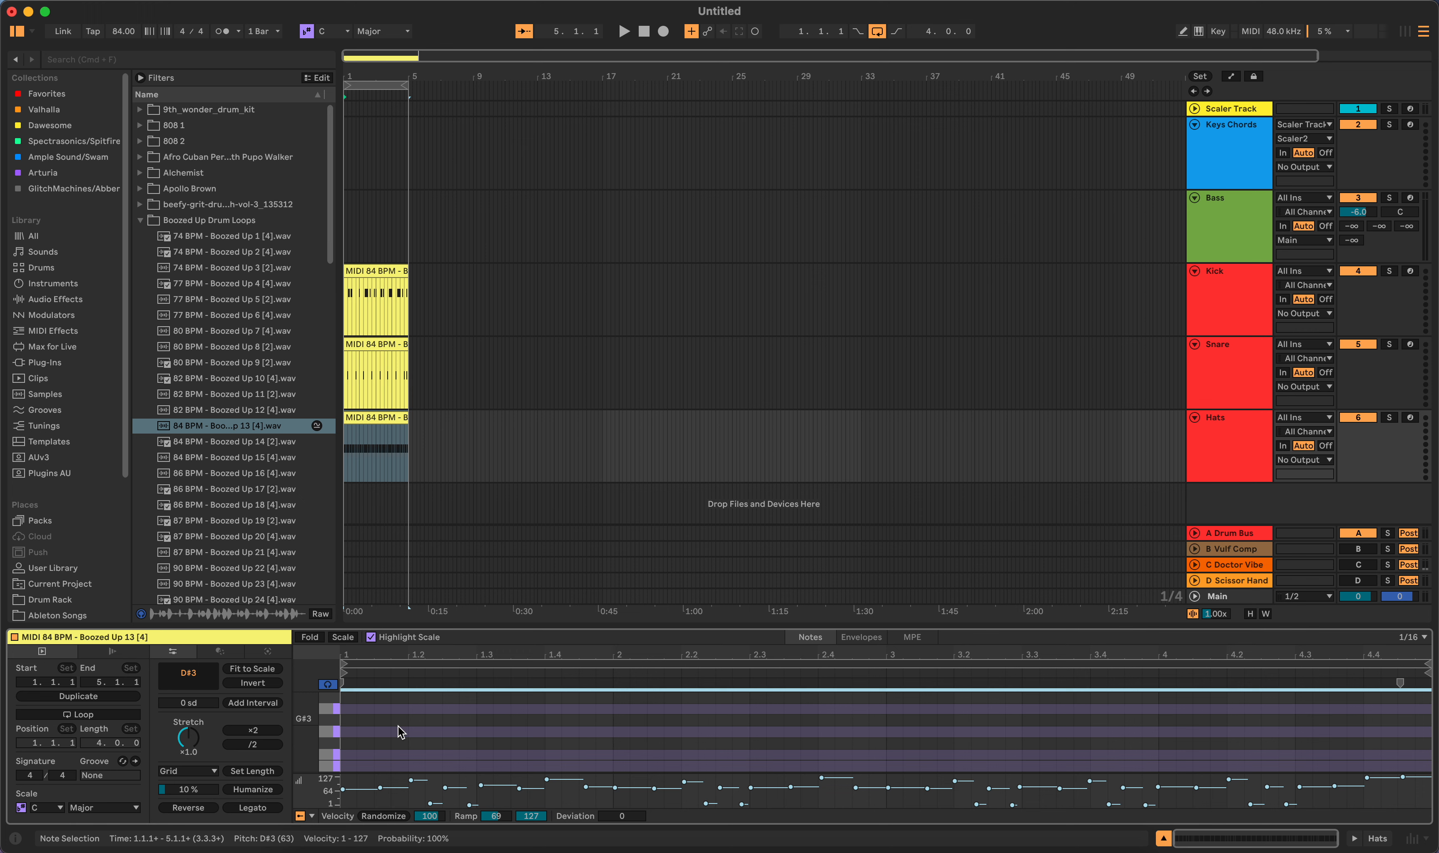
key("Down")
key("Down")
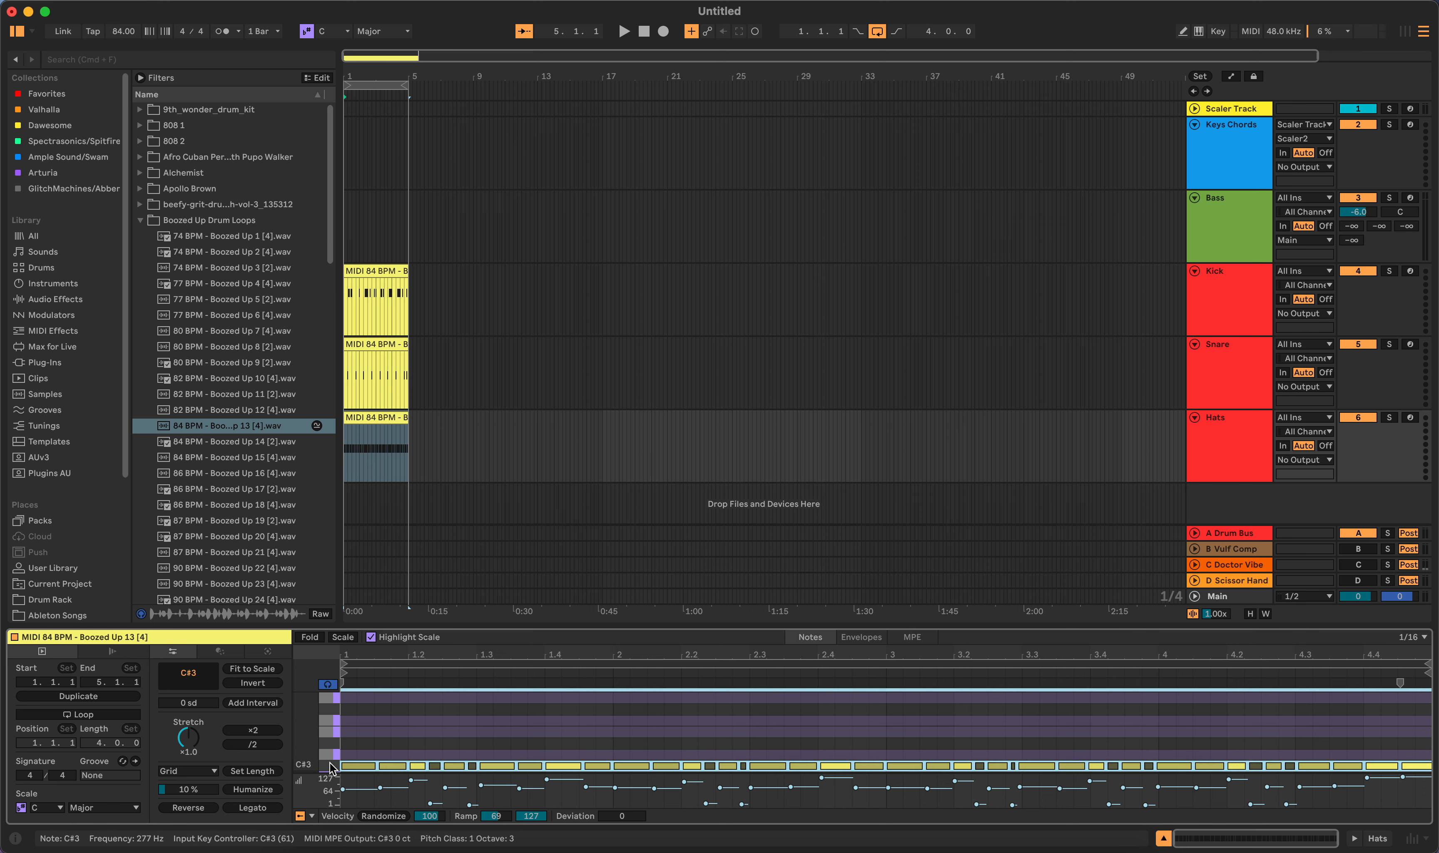
key("Down")
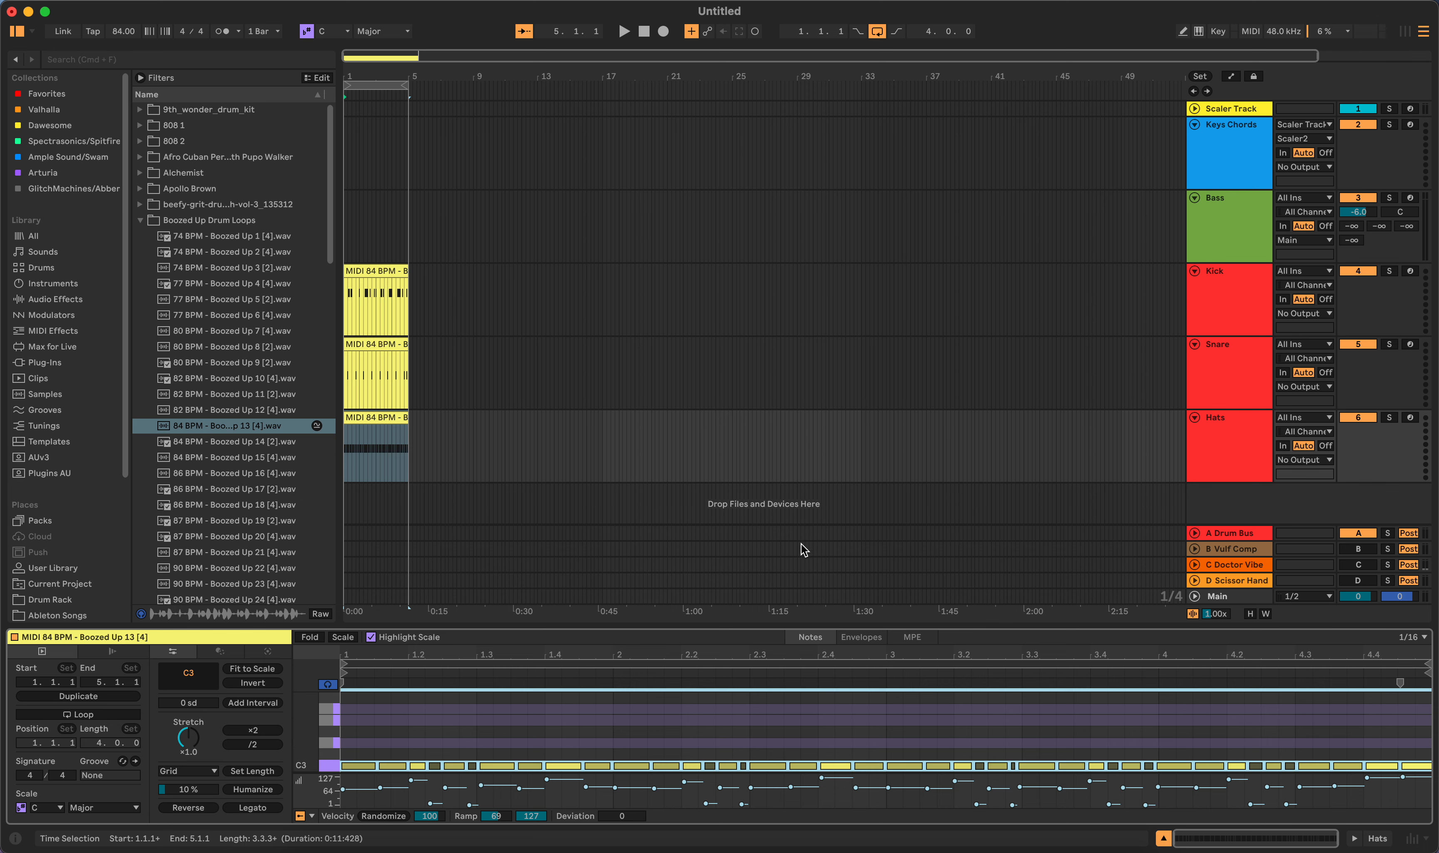
Step: Collapse the Boozed Up Drum Loops folder and expand the Kick folder of the beefy-grit drum pack
left_click(437, 303)
left_click(140, 220)
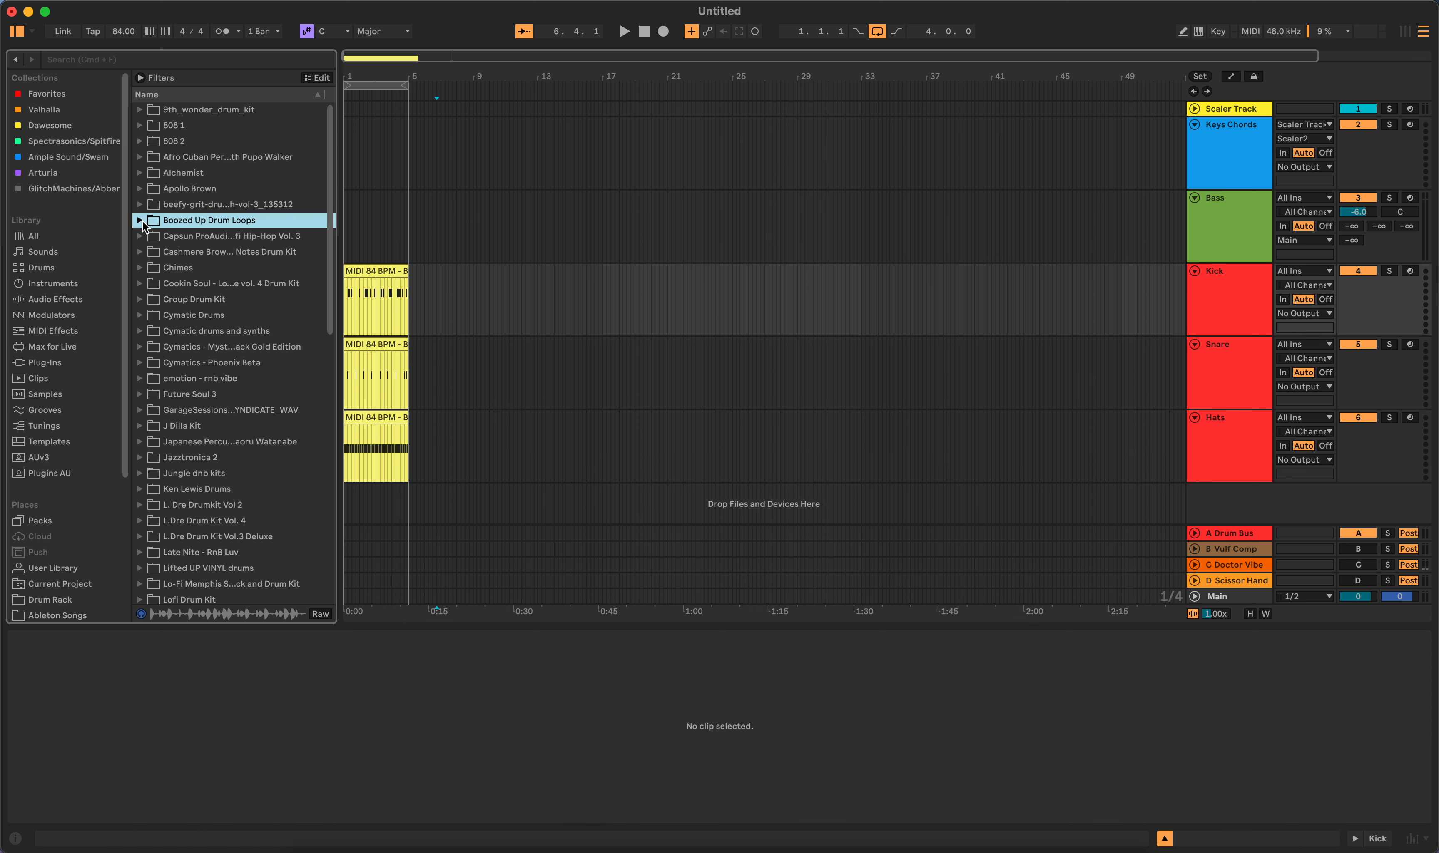
left_click(140, 205)
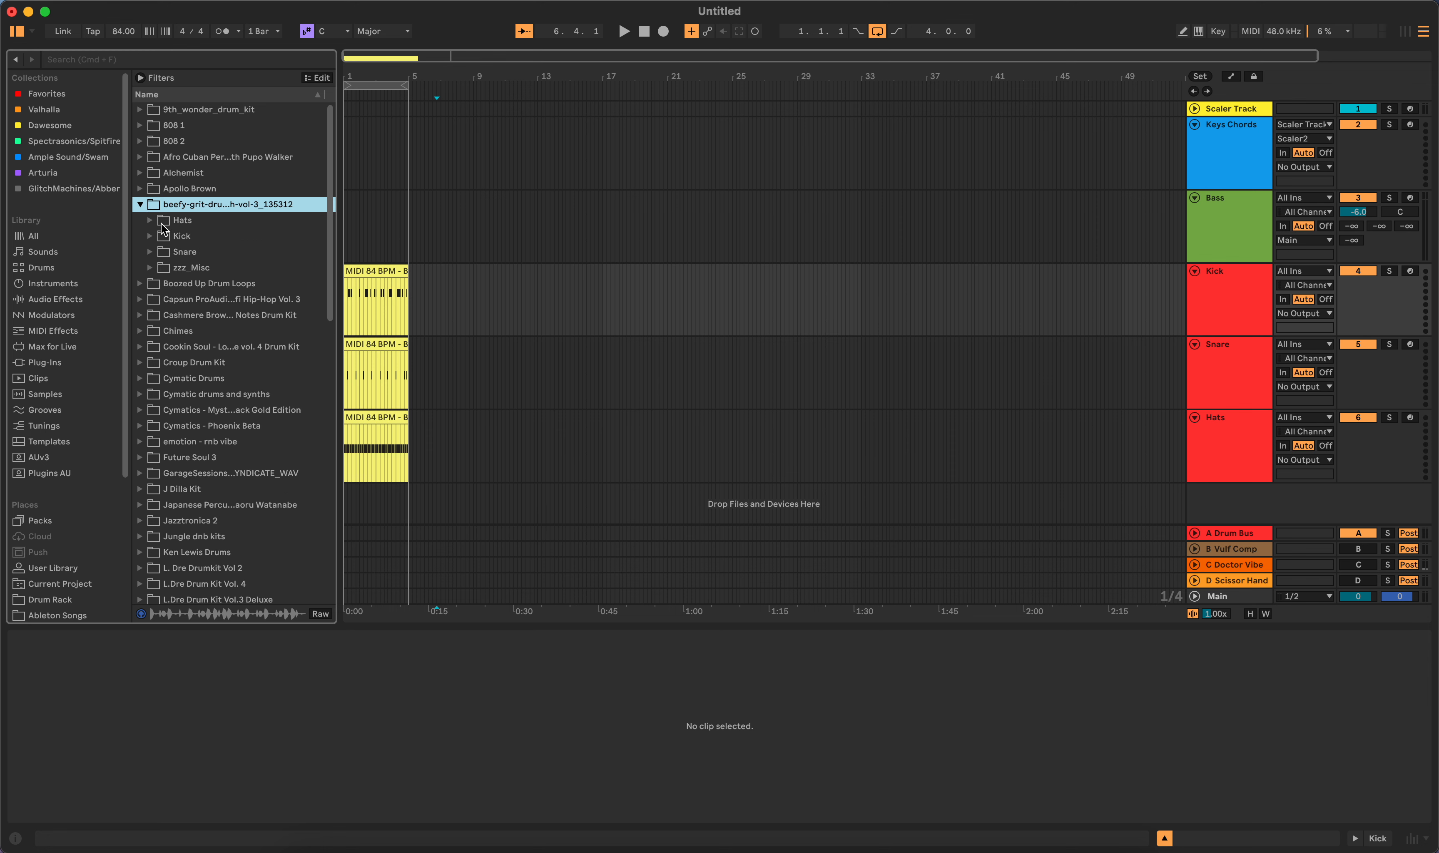
left_click(150, 236)
Step: Audition the kick samples baerwax_K2.wav, bandan_K1.wav, bandan_K2.wav and bandan_K3.wav
left_click(203, 268)
left_click(210, 301)
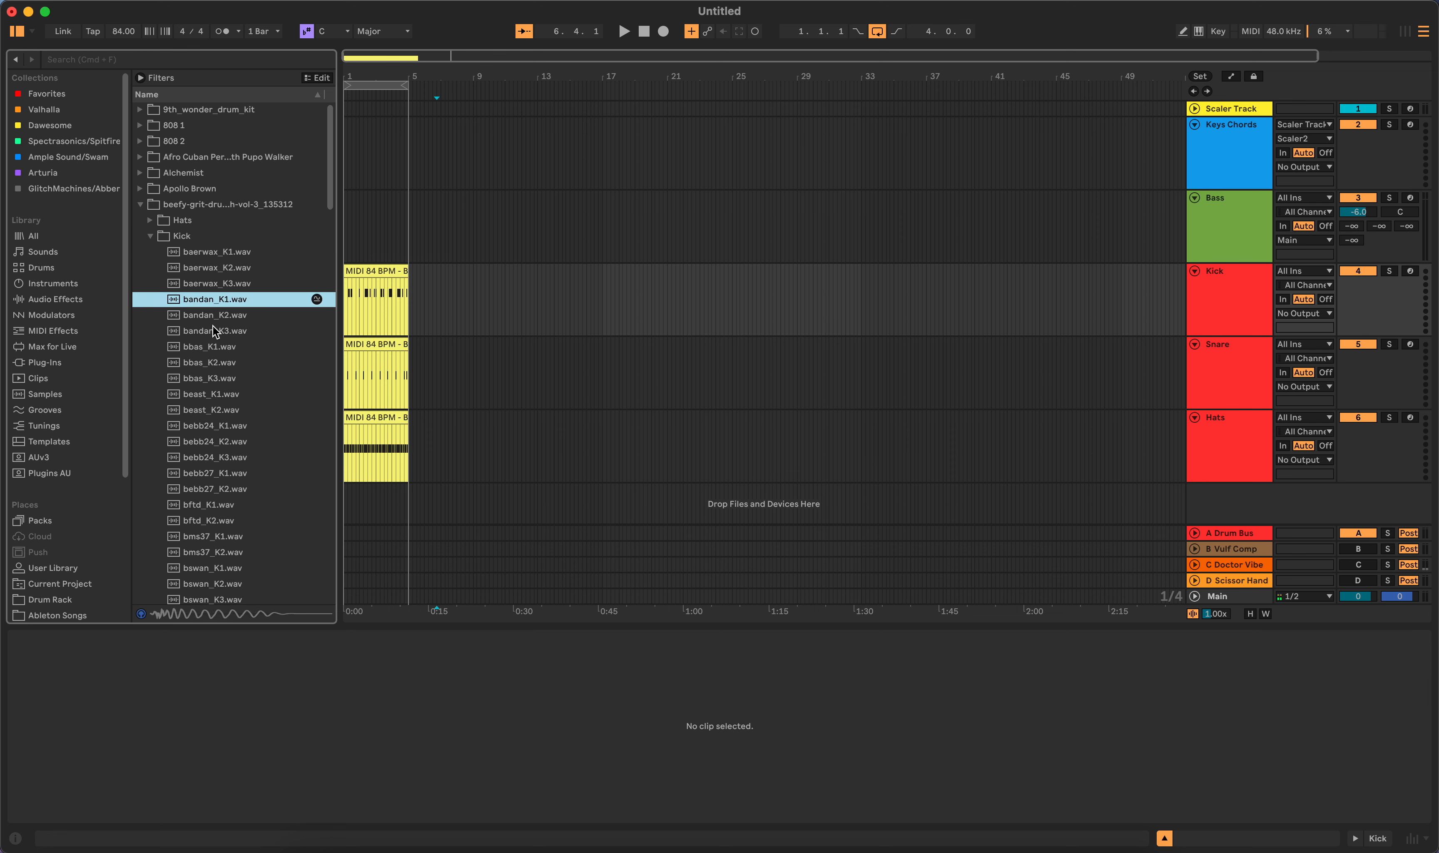
left_click(213, 317)
left_click(216, 333)
left_click(213, 317)
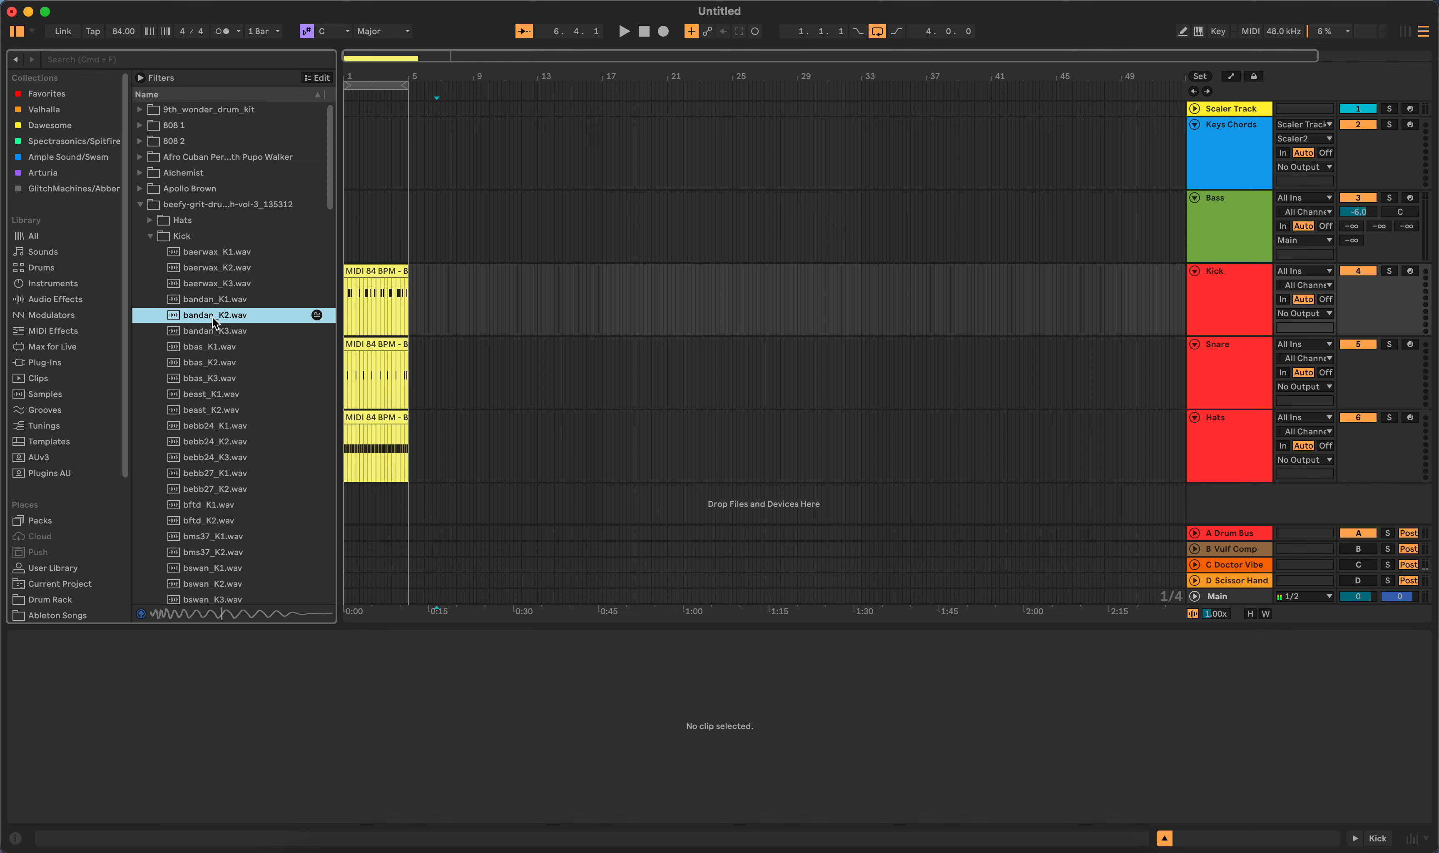
left_click(213, 331)
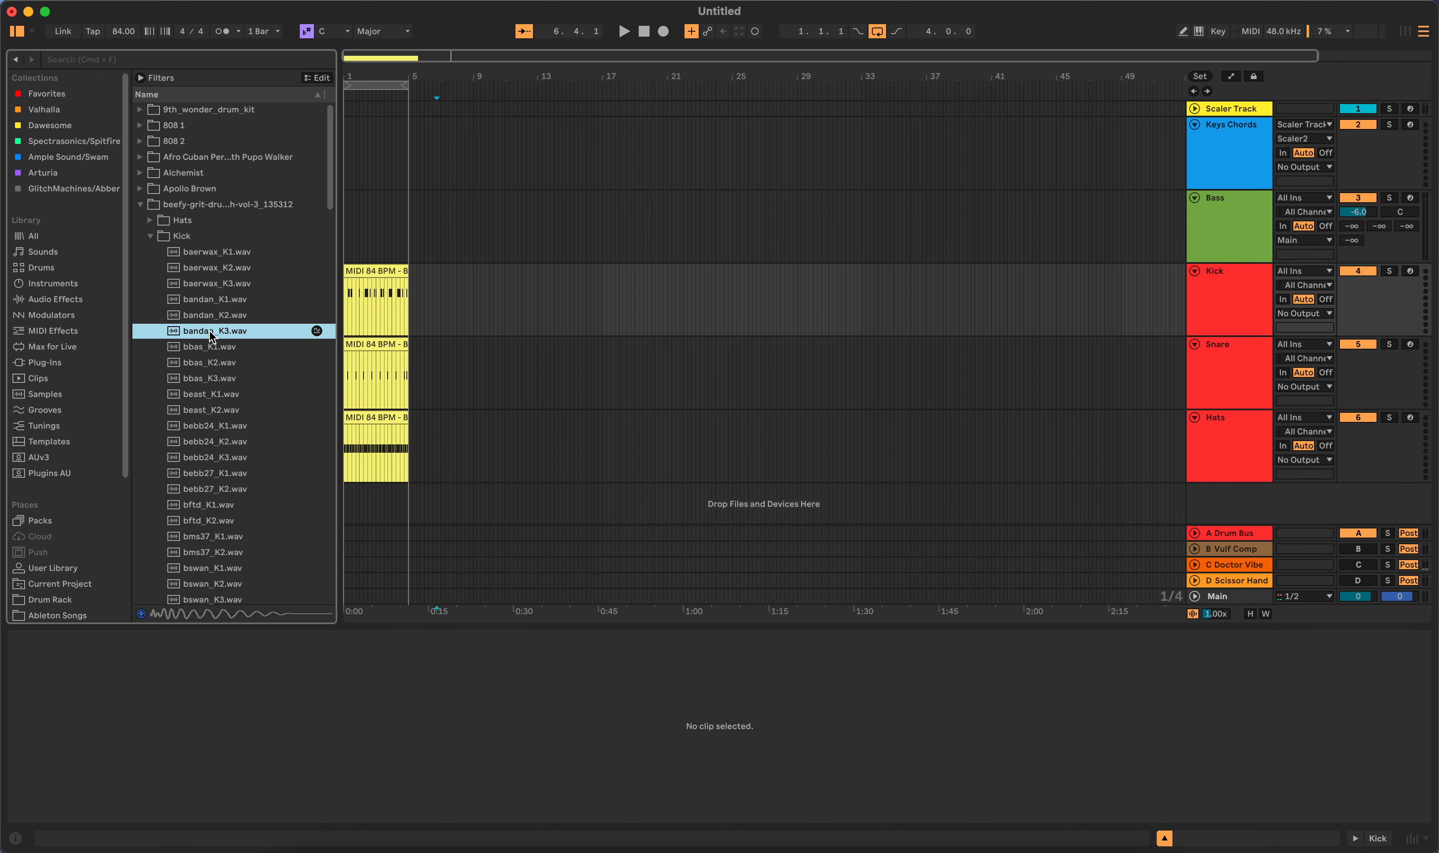
Step: Load bandan_K3.wav onto the Kick track as its instrument and set its playback mode to 1-Shot
left_click_drag(210, 335, 553, 733)
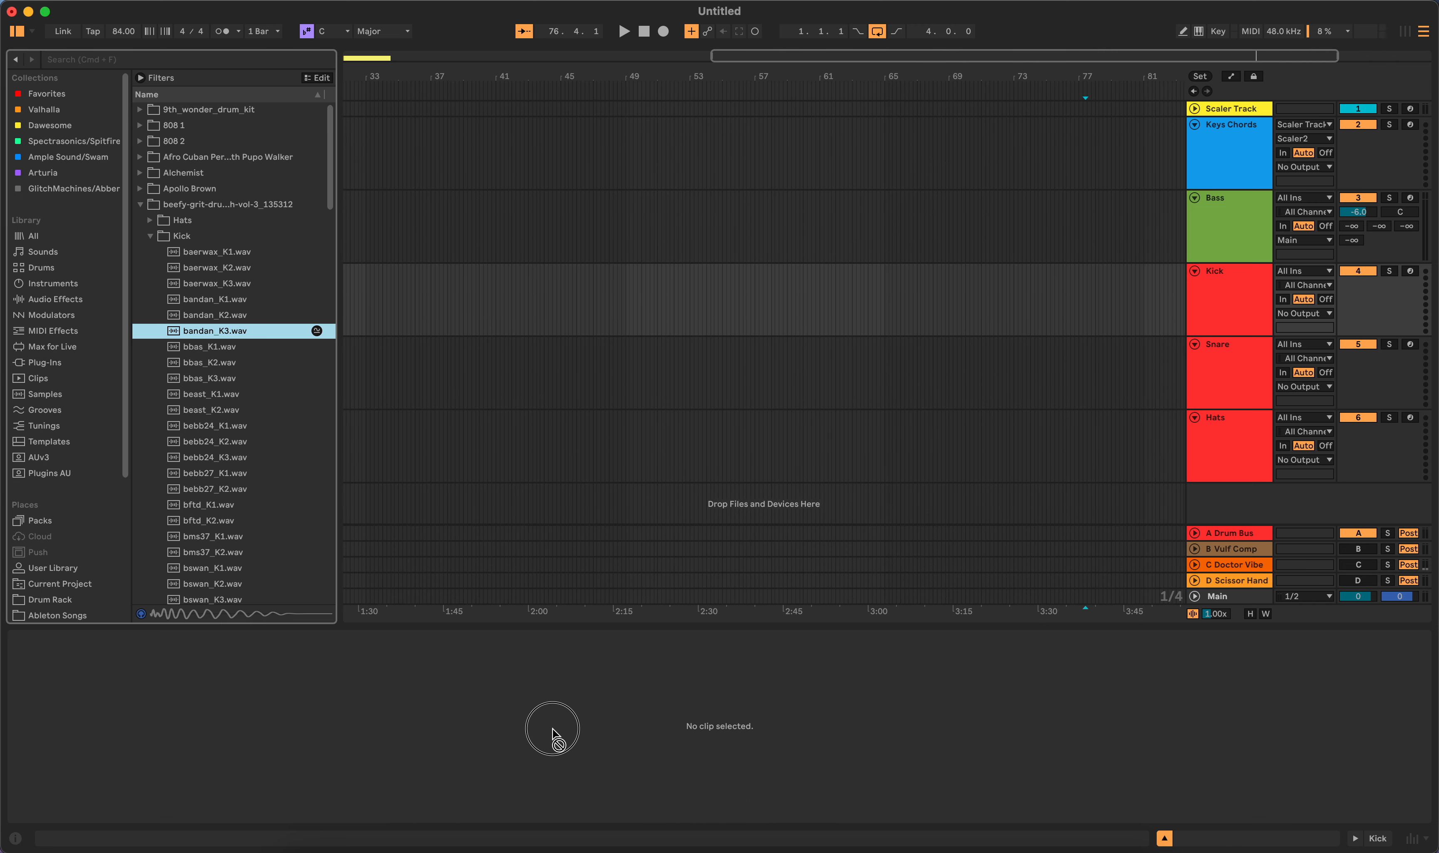
left_click(1138, 317)
key("shift+Tab")
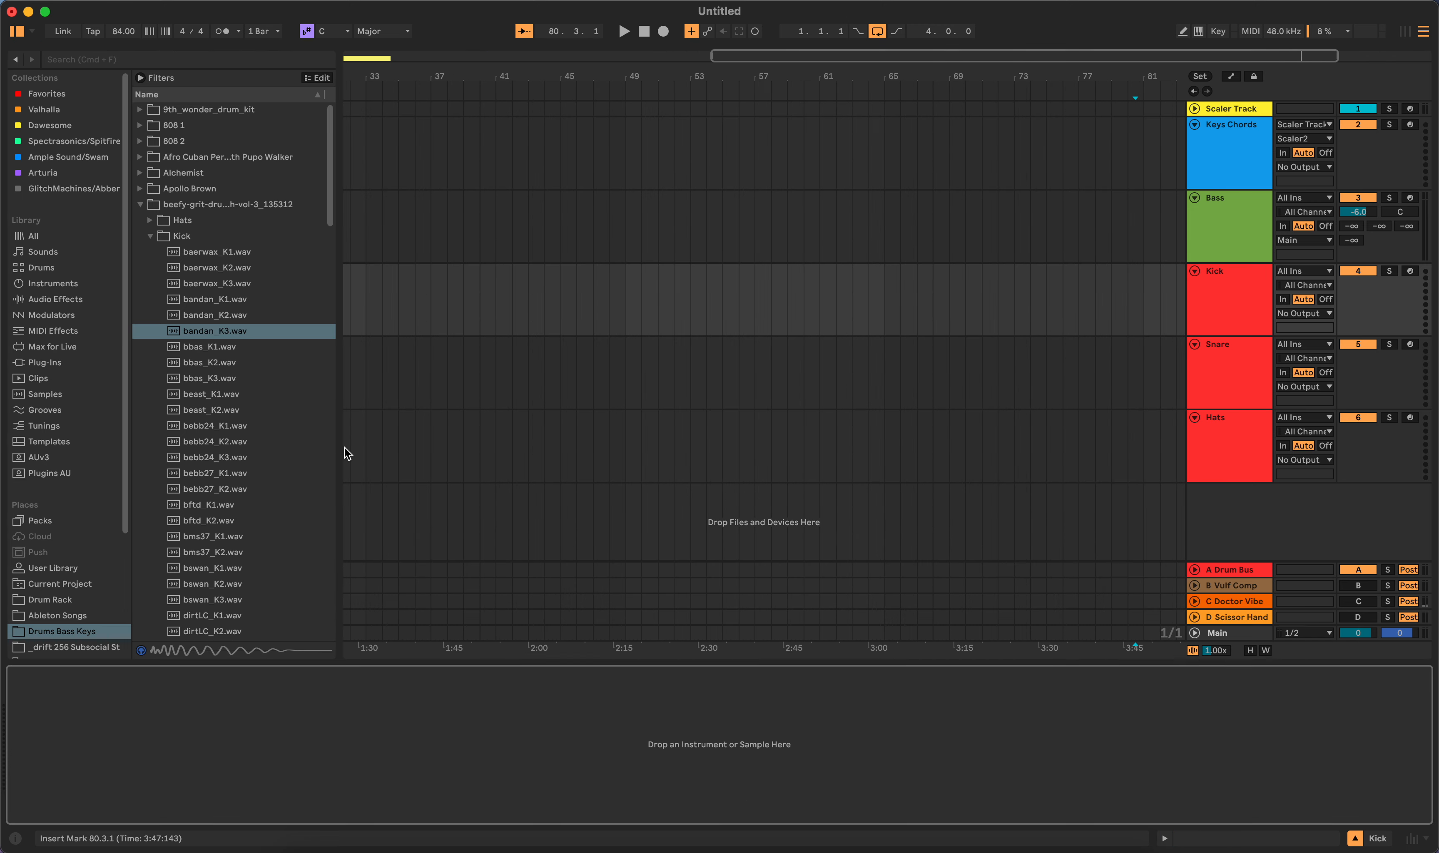
left_click(211, 331)
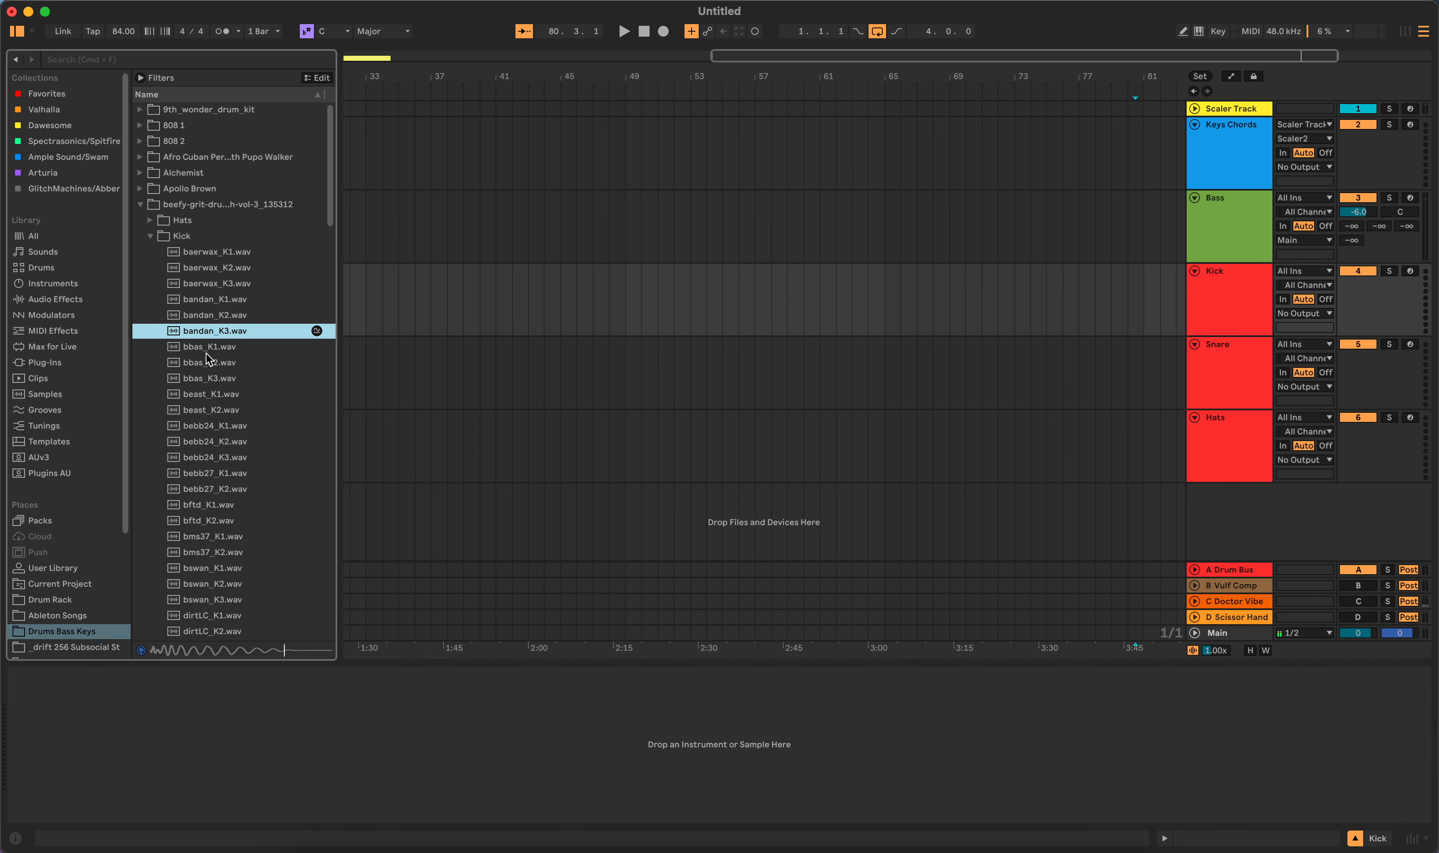
left_click(203, 382)
left_click(207, 332)
left_click_drag(209, 342, 228, 727)
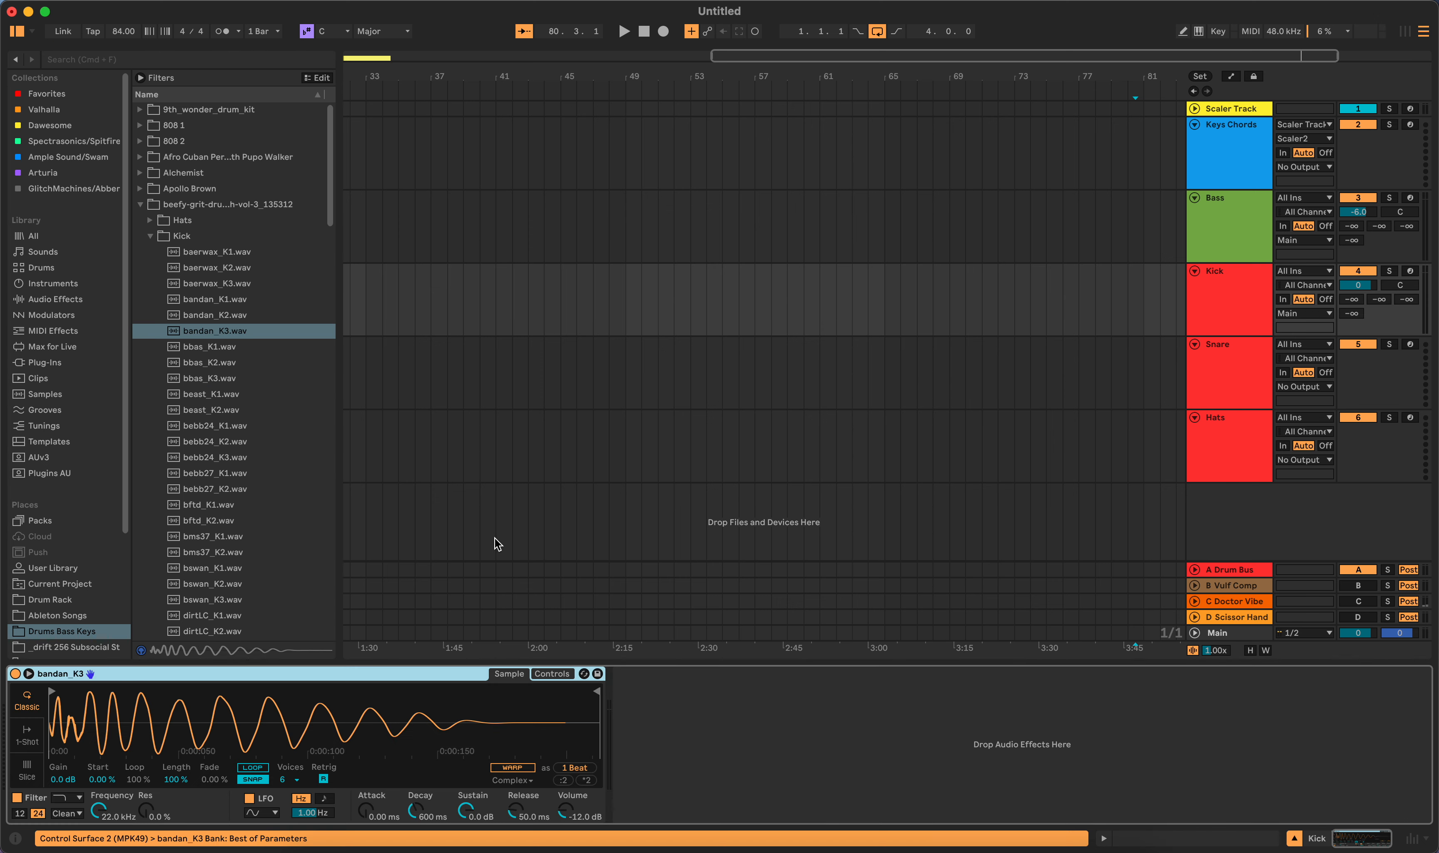
left_click(38, 733)
left_click(147, 774)
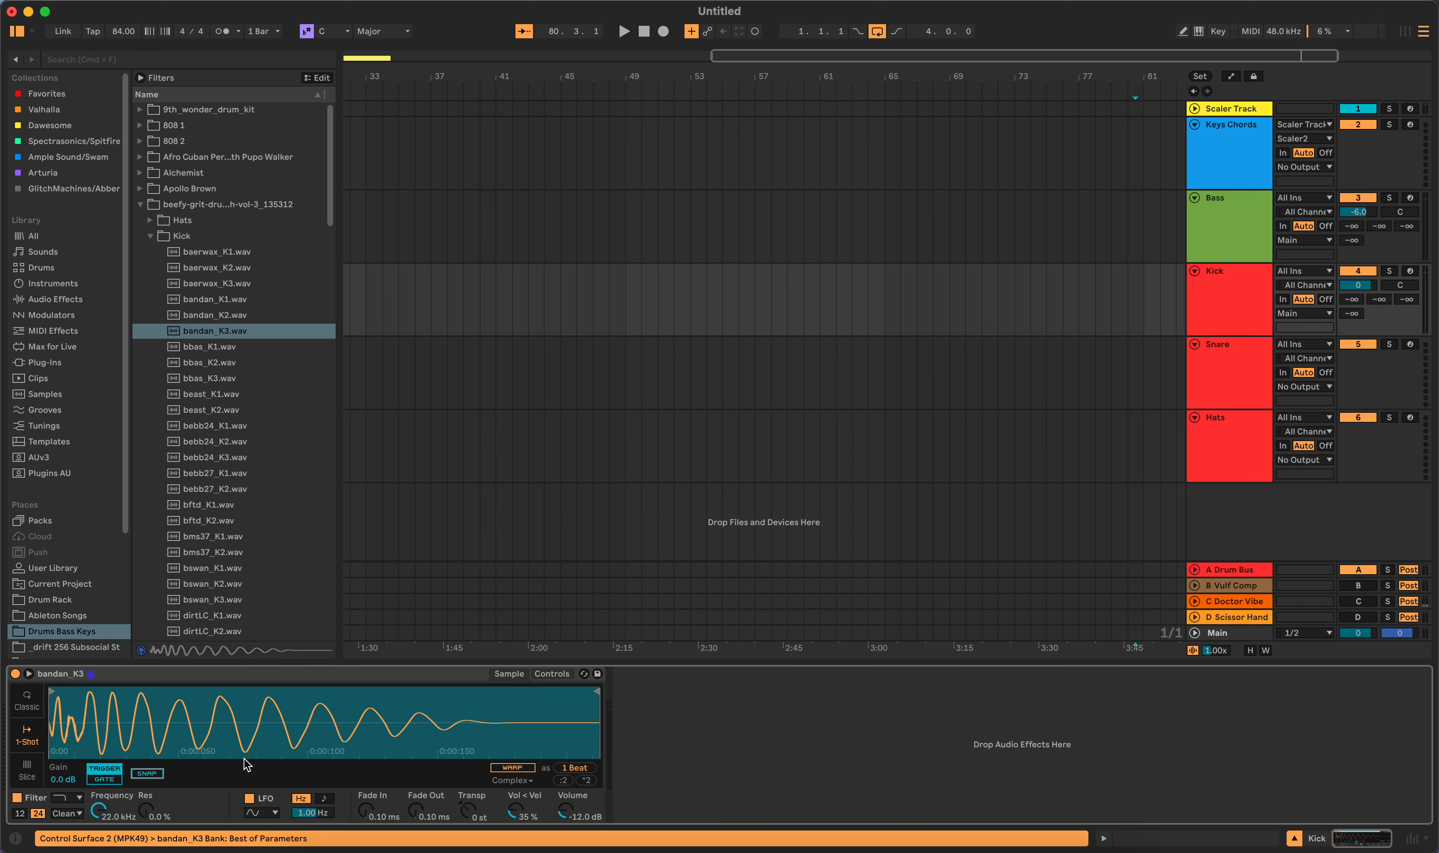
Step: Load baerWax_S2.wav from the drum pack's Snare folder onto the Snare track and set its playback mode to 1-Shot
left_click(979, 356)
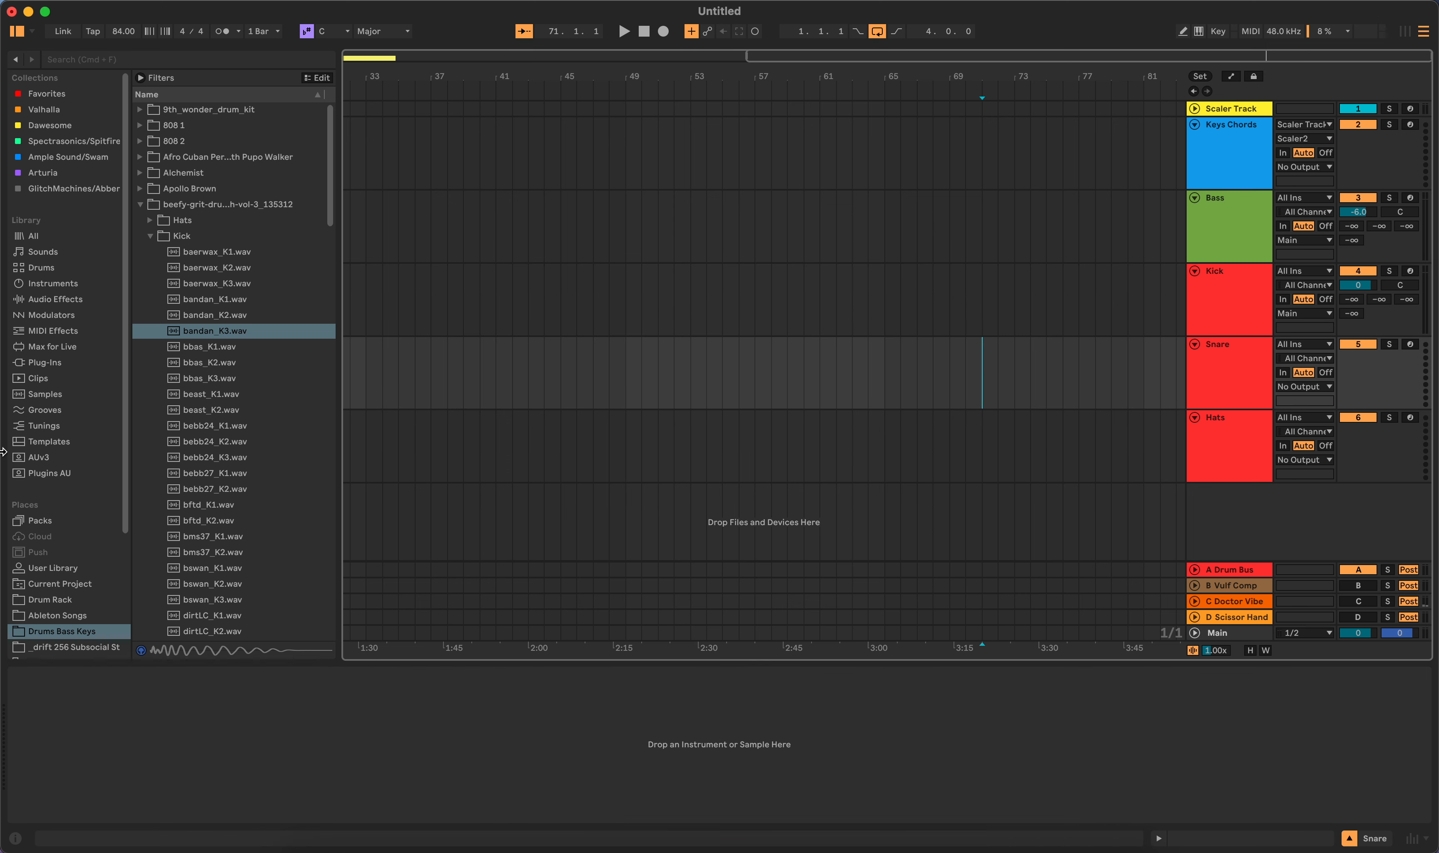
left_click(152, 241)
left_click(152, 250)
left_click(182, 282)
left_click(199, 317)
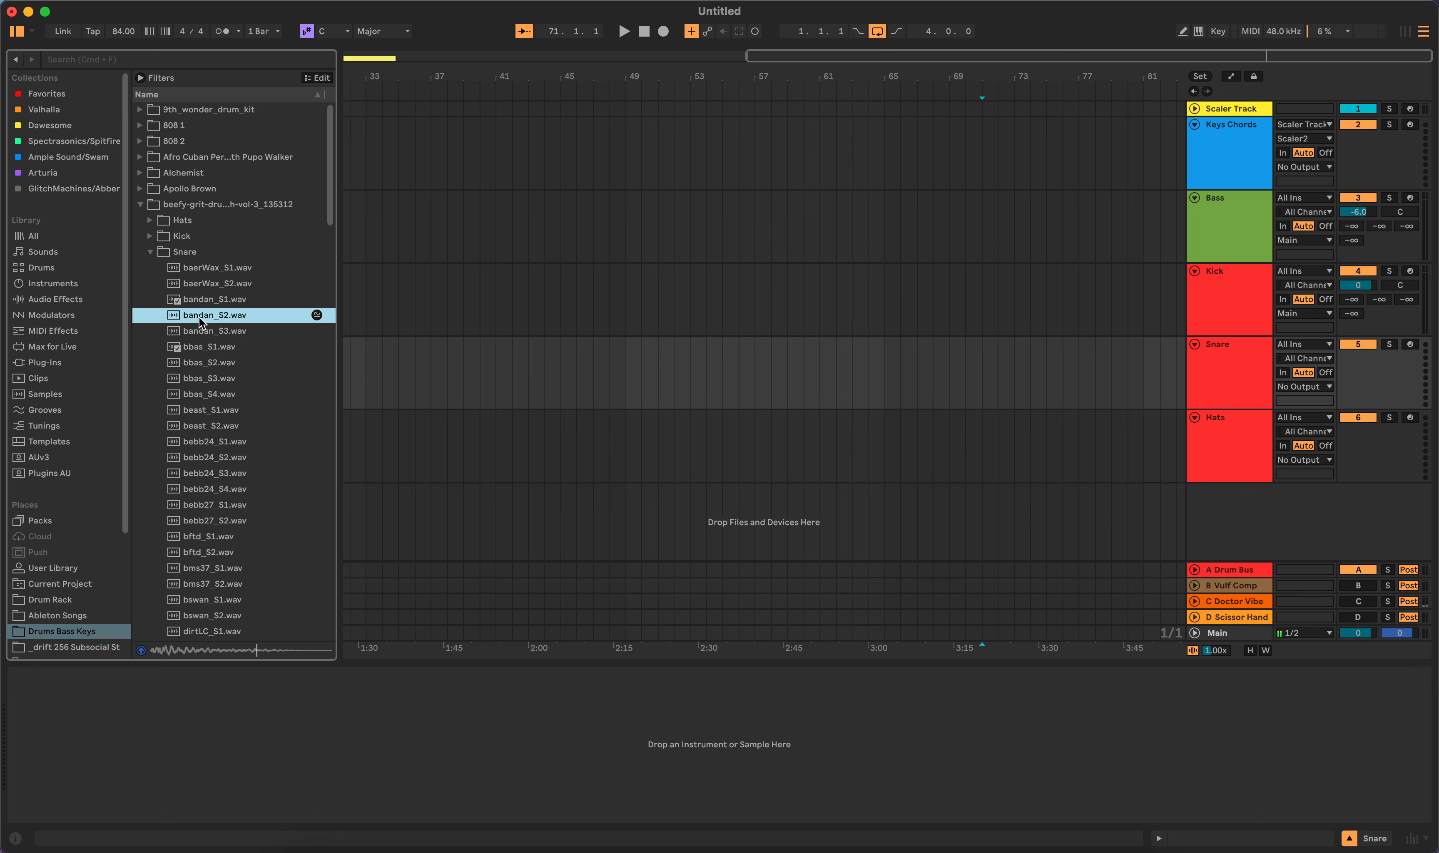
left_click(202, 290)
left_click_drag(200, 290, 270, 715)
left_click(36, 746)
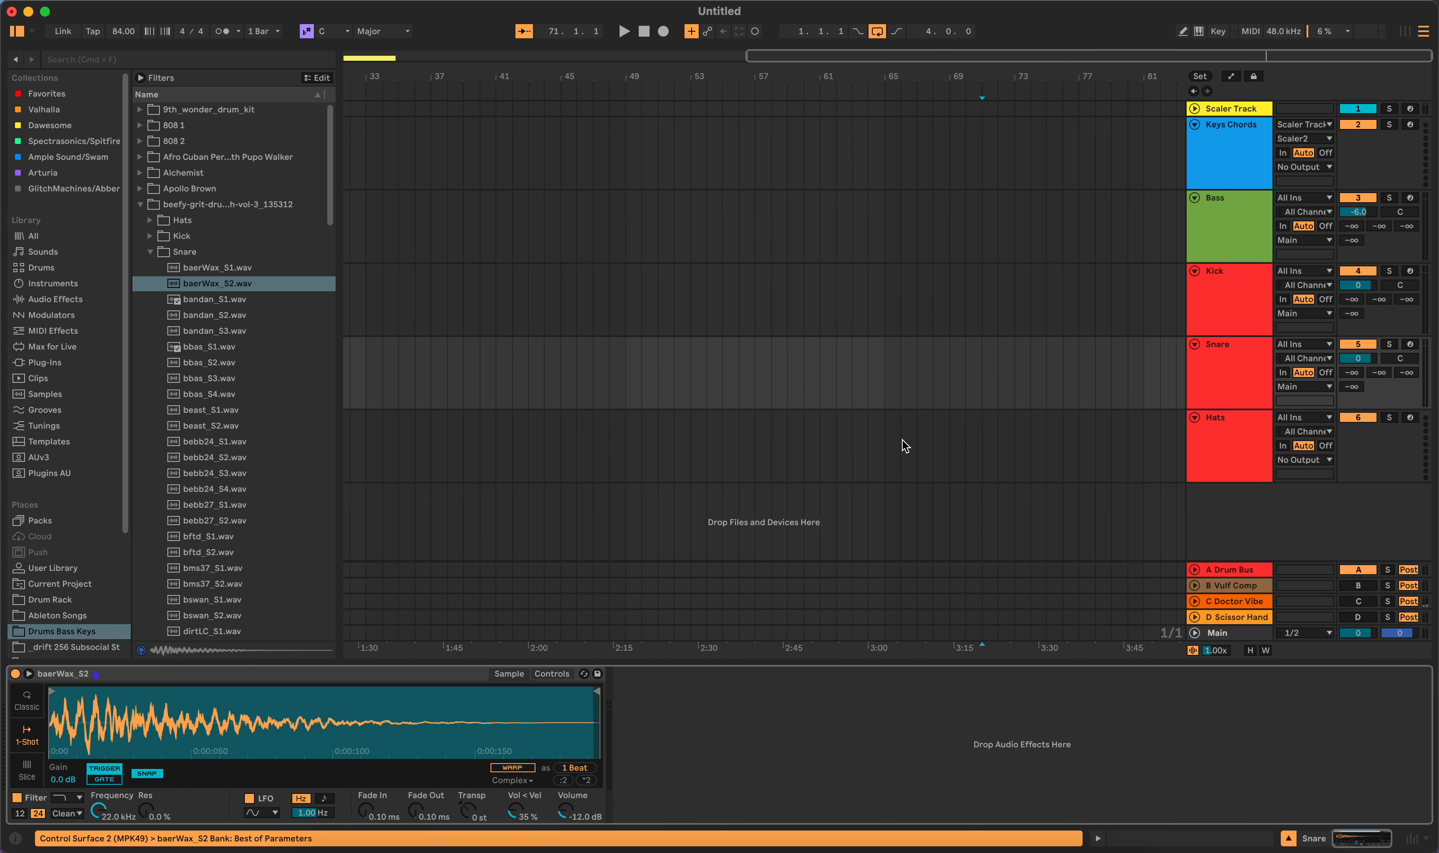
Step: Select the Hats track and audition hi-hat samples in the drum pack's Hats folder, including bandan_H3.wav, bebb24_H1.wav and bftd_H1.wav
left_click(1054, 449)
left_click(150, 253)
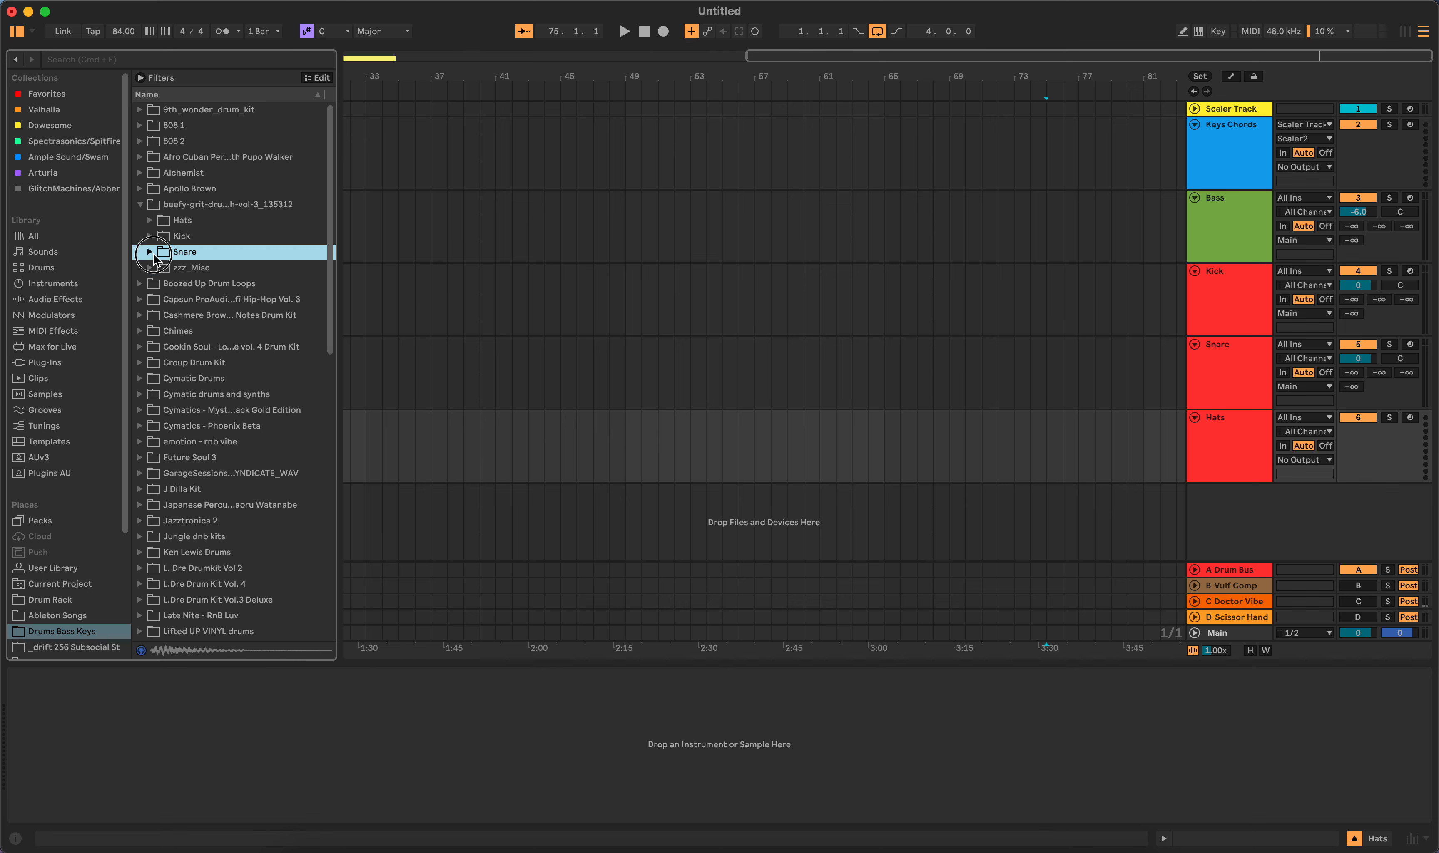
left_click(161, 216)
left_click(199, 256)
left_click(210, 301)
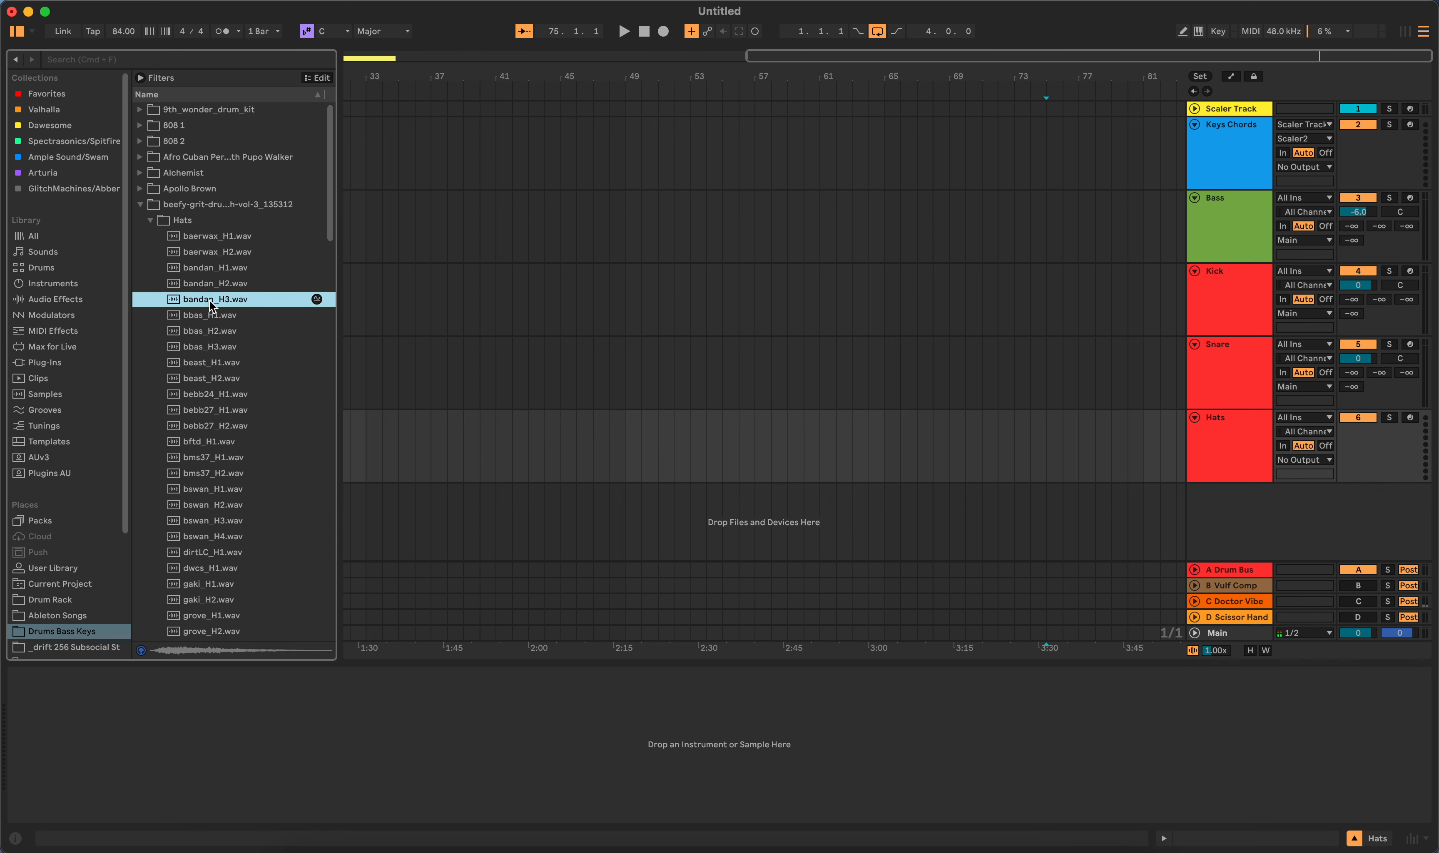
left_click(208, 379)
left_click(220, 393)
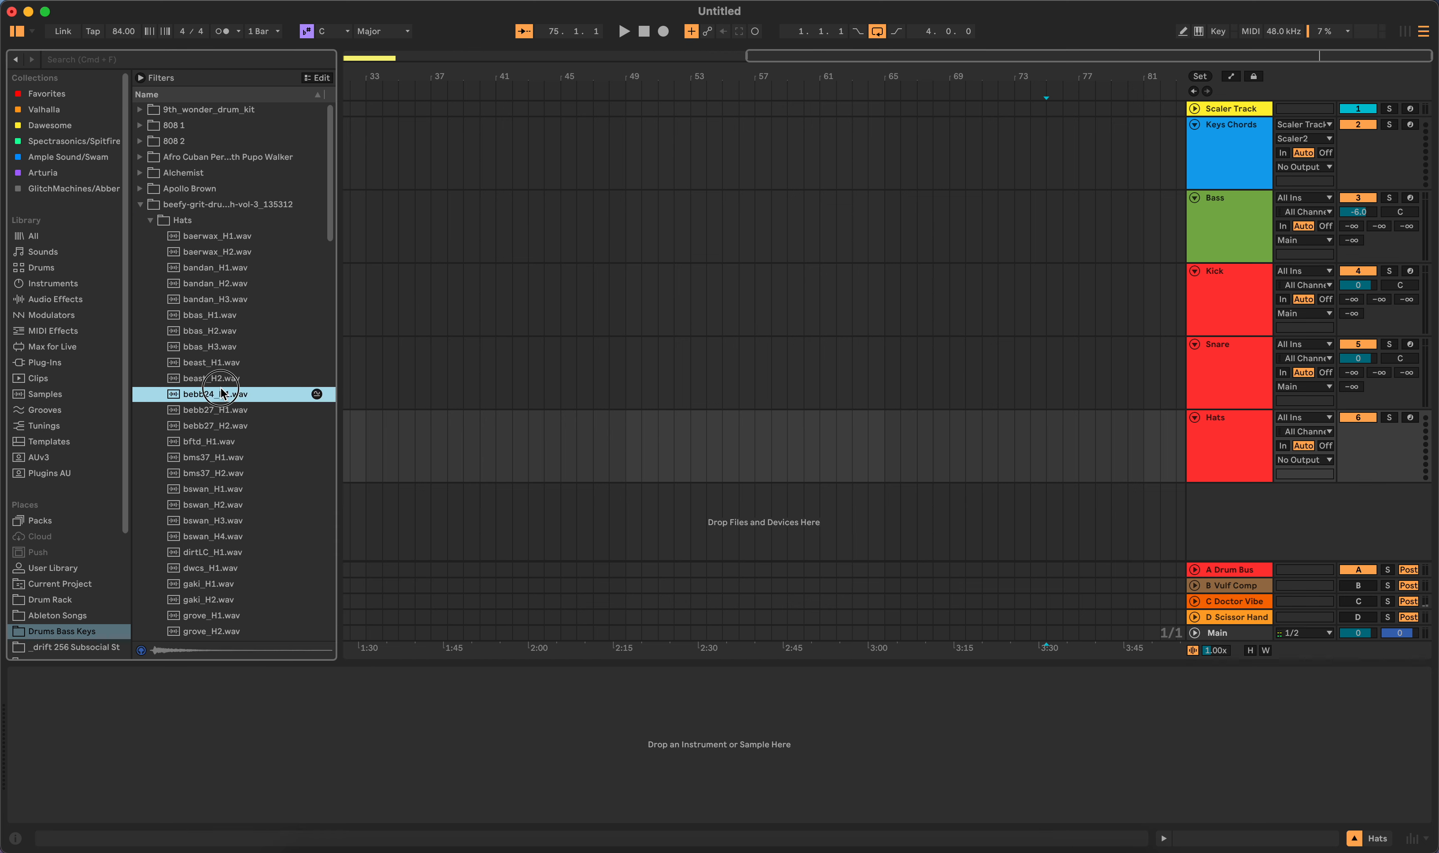
left_click(220, 442)
left_click(219, 490)
Step: Load bftd_H1.wav onto the Hats track as its instrument and set its playback mode to 1-Shot
left_click(221, 444)
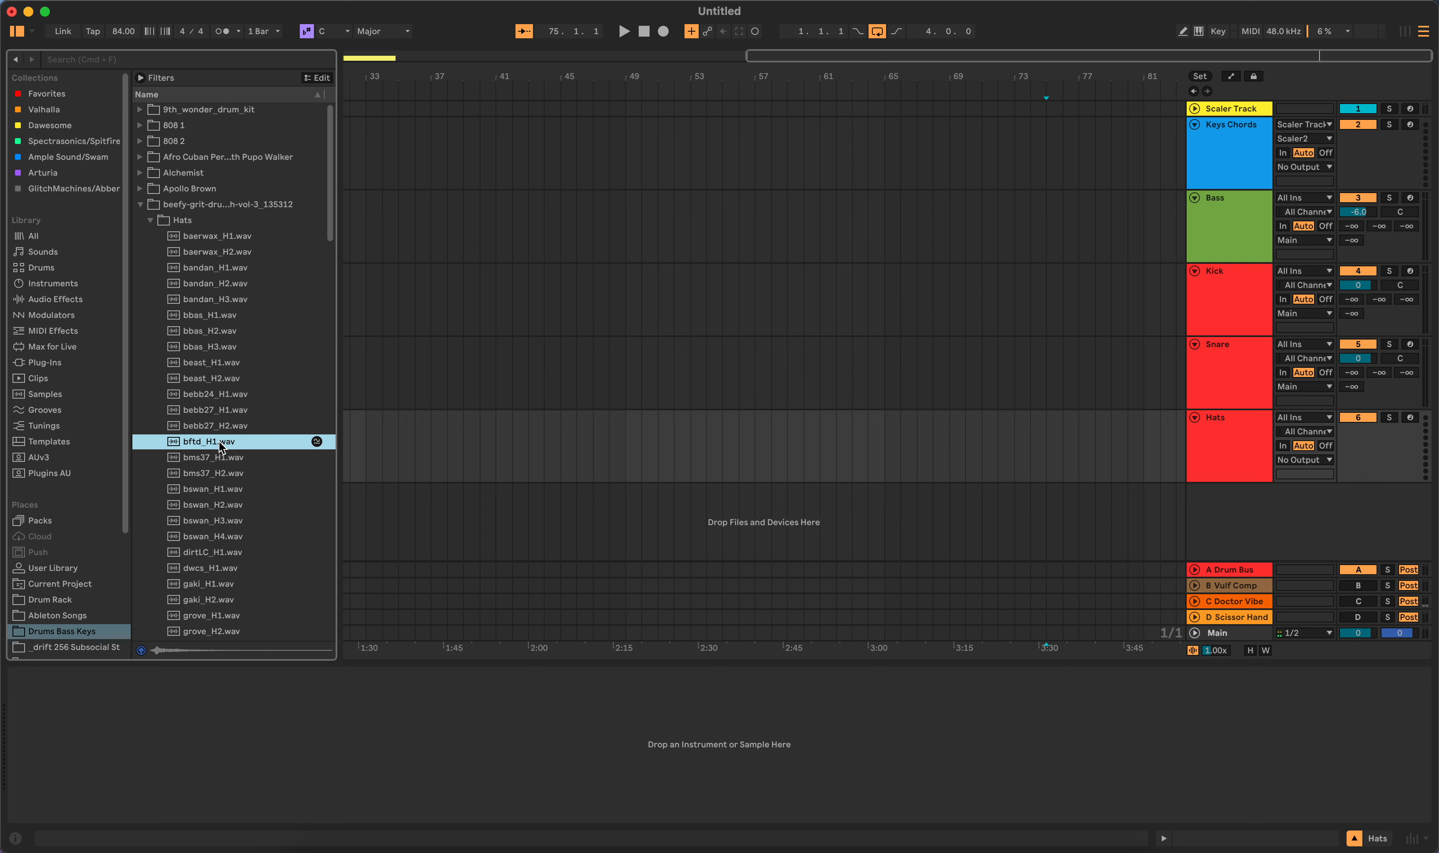
left_click_drag(220, 447, 356, 757)
left_click(28, 735)
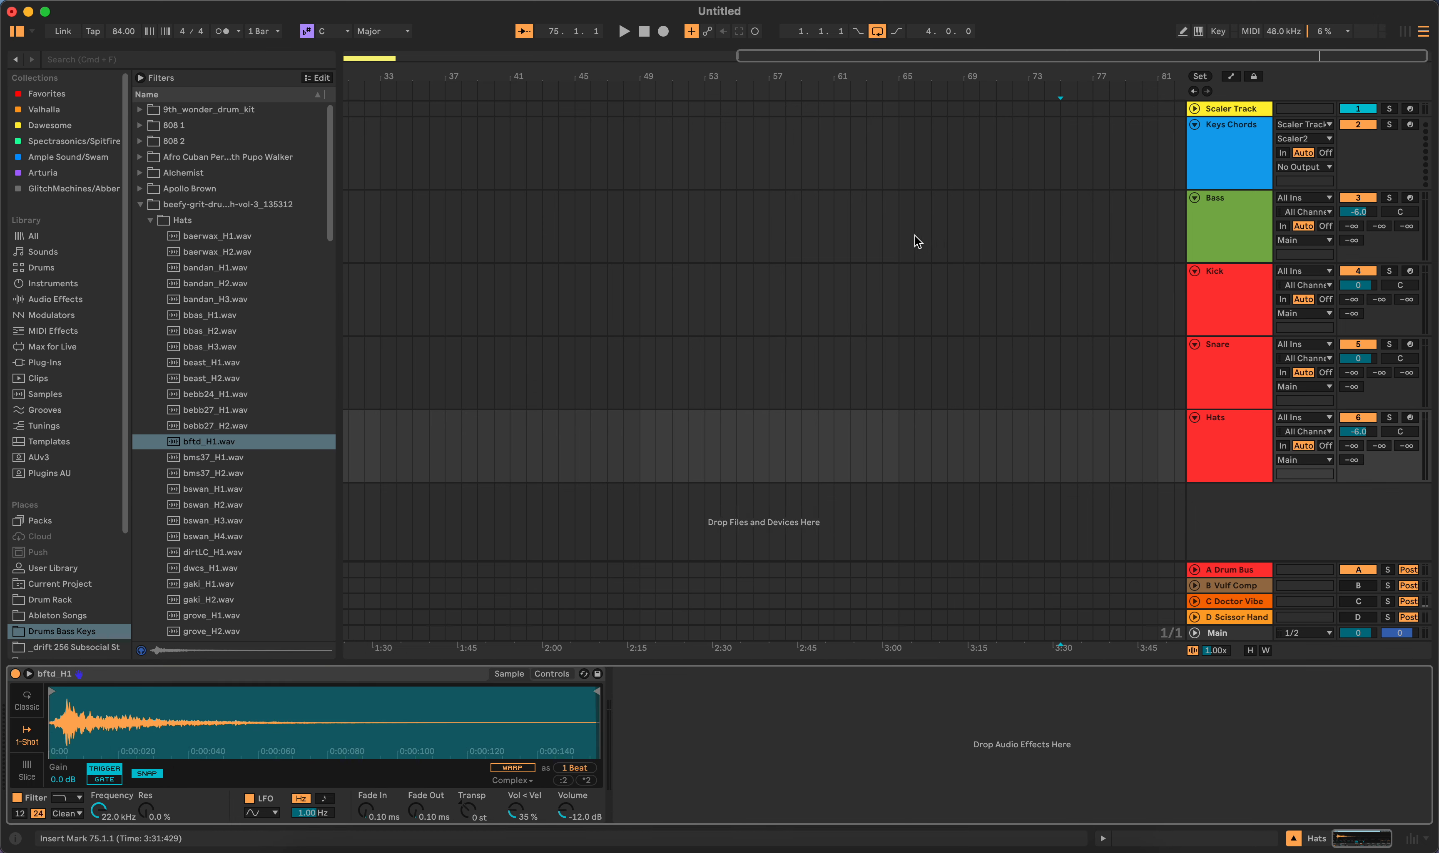
Step: Play the drum arrangement and show the mixer beneath it
scroll(915, 236, "left", 10)
key("space")
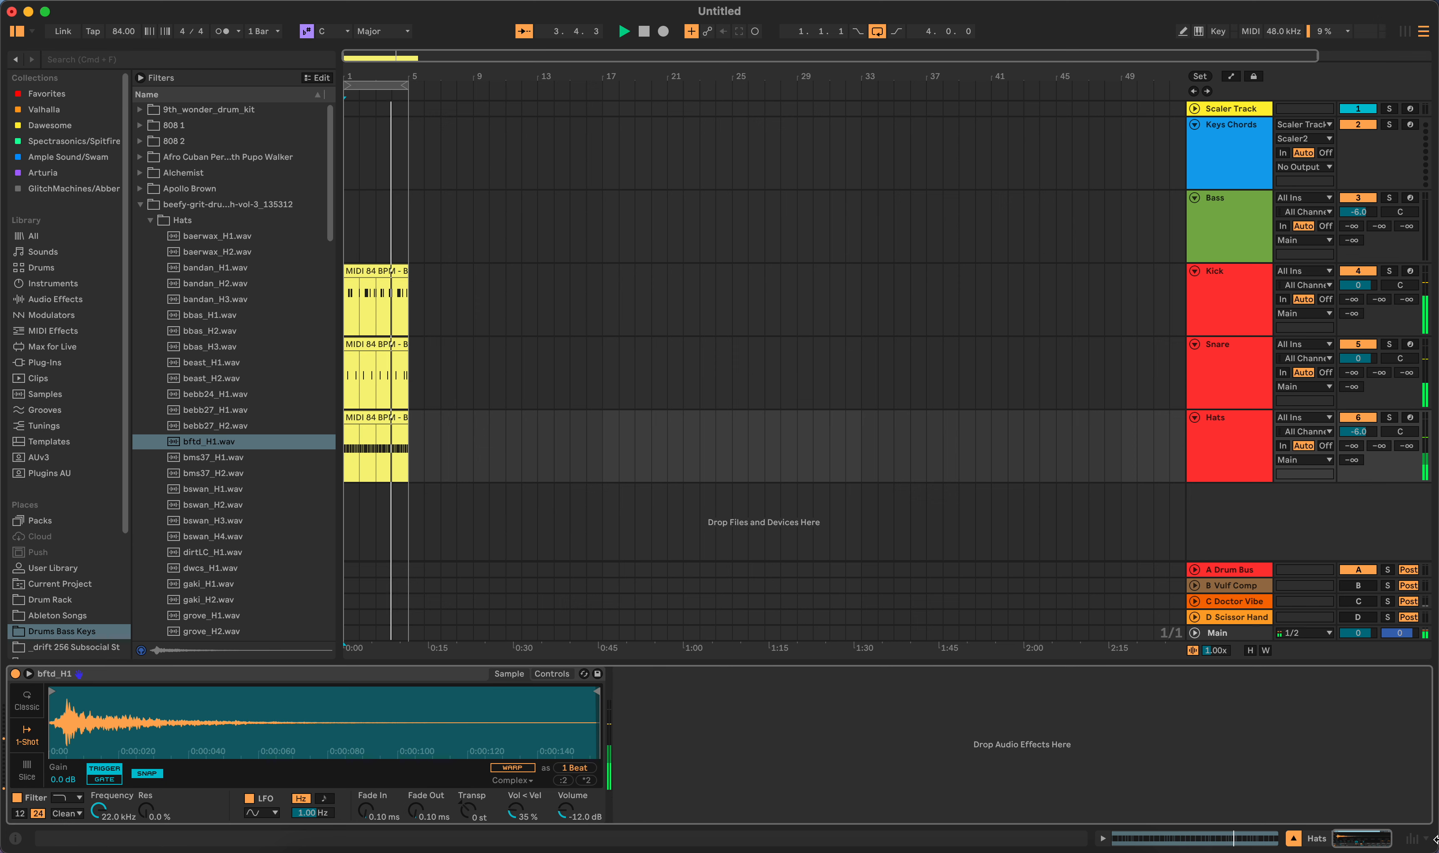
left_click(1409, 839)
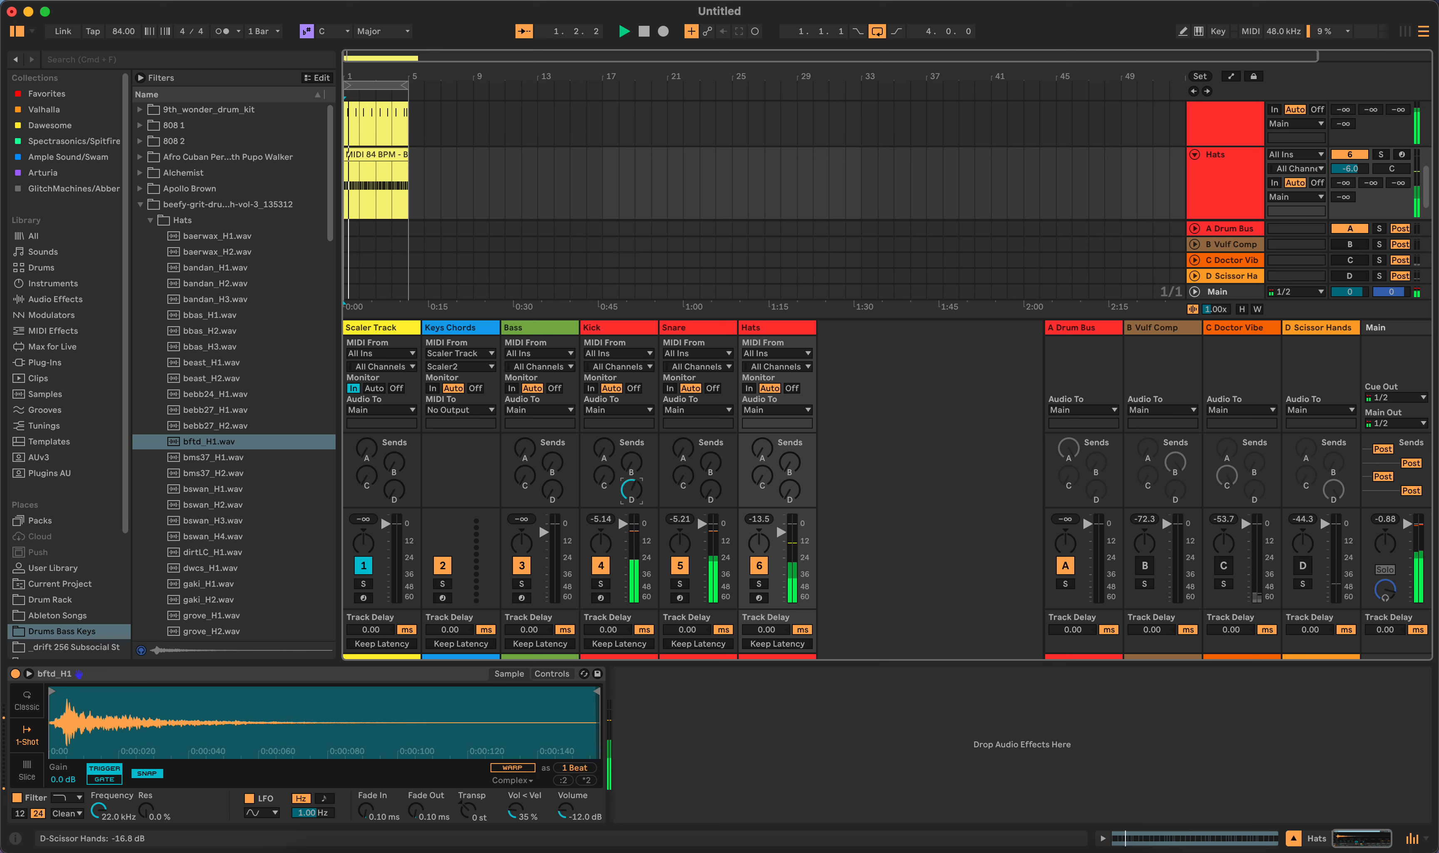
Step: Turn up send D on the Snare, Kick and Hats tracks and activate the D Scissor Hands return track
left_click_drag(703, 493, 703, 409)
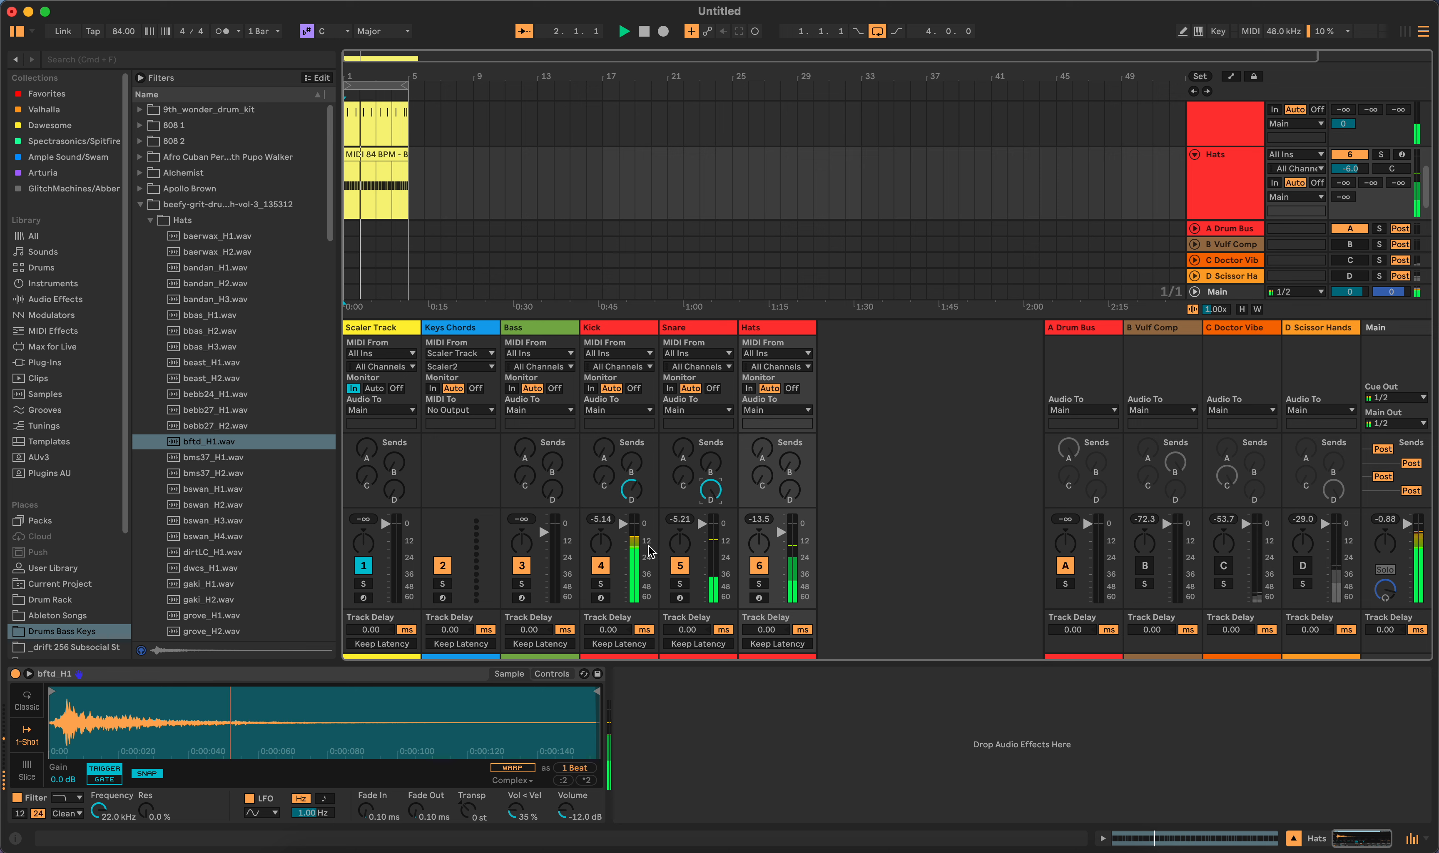
left_click_drag(640, 492, 640, 444)
left_click_drag(790, 492, 789, 420)
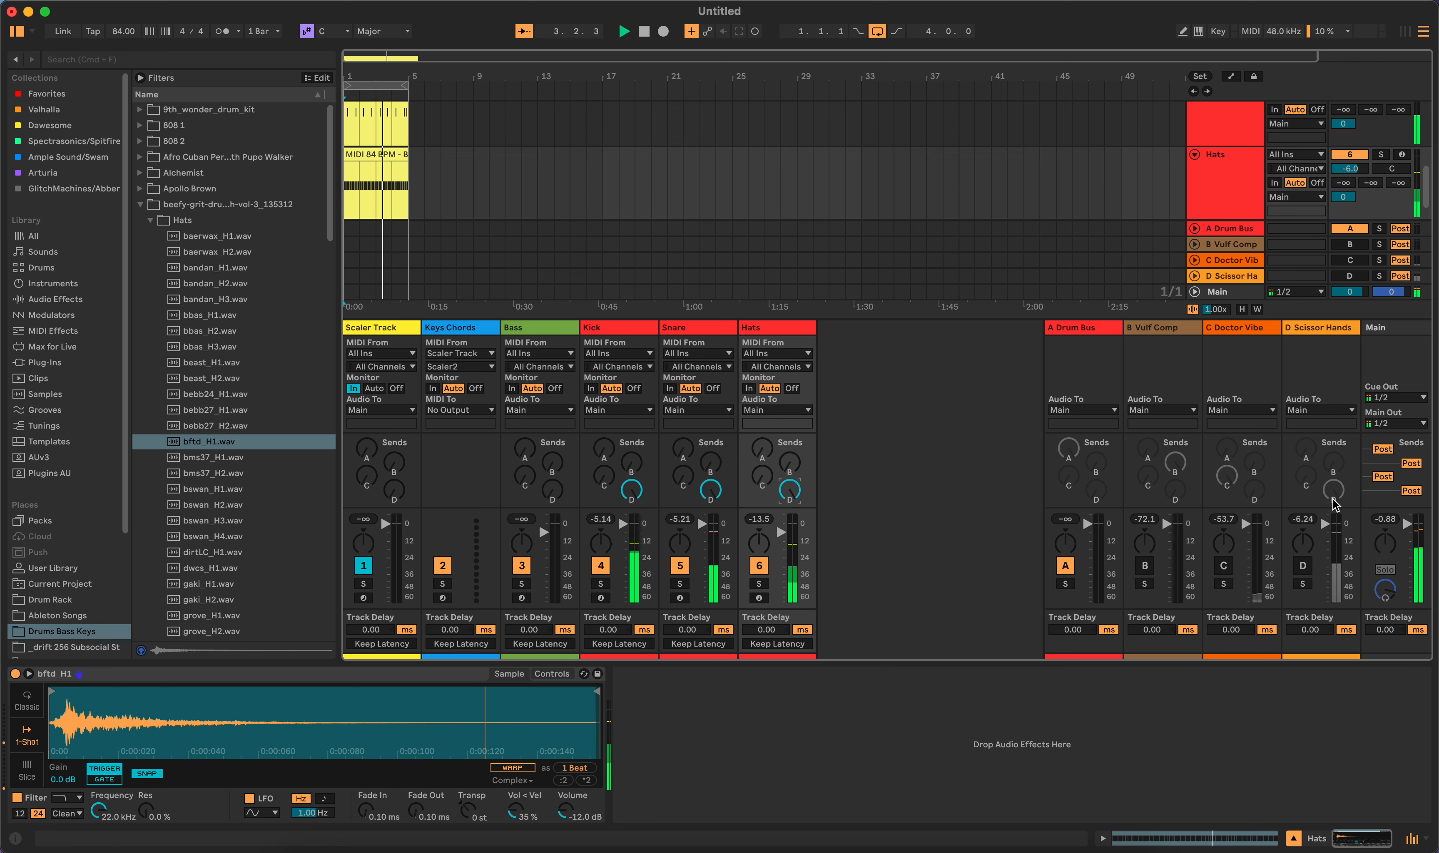
key("Tab")
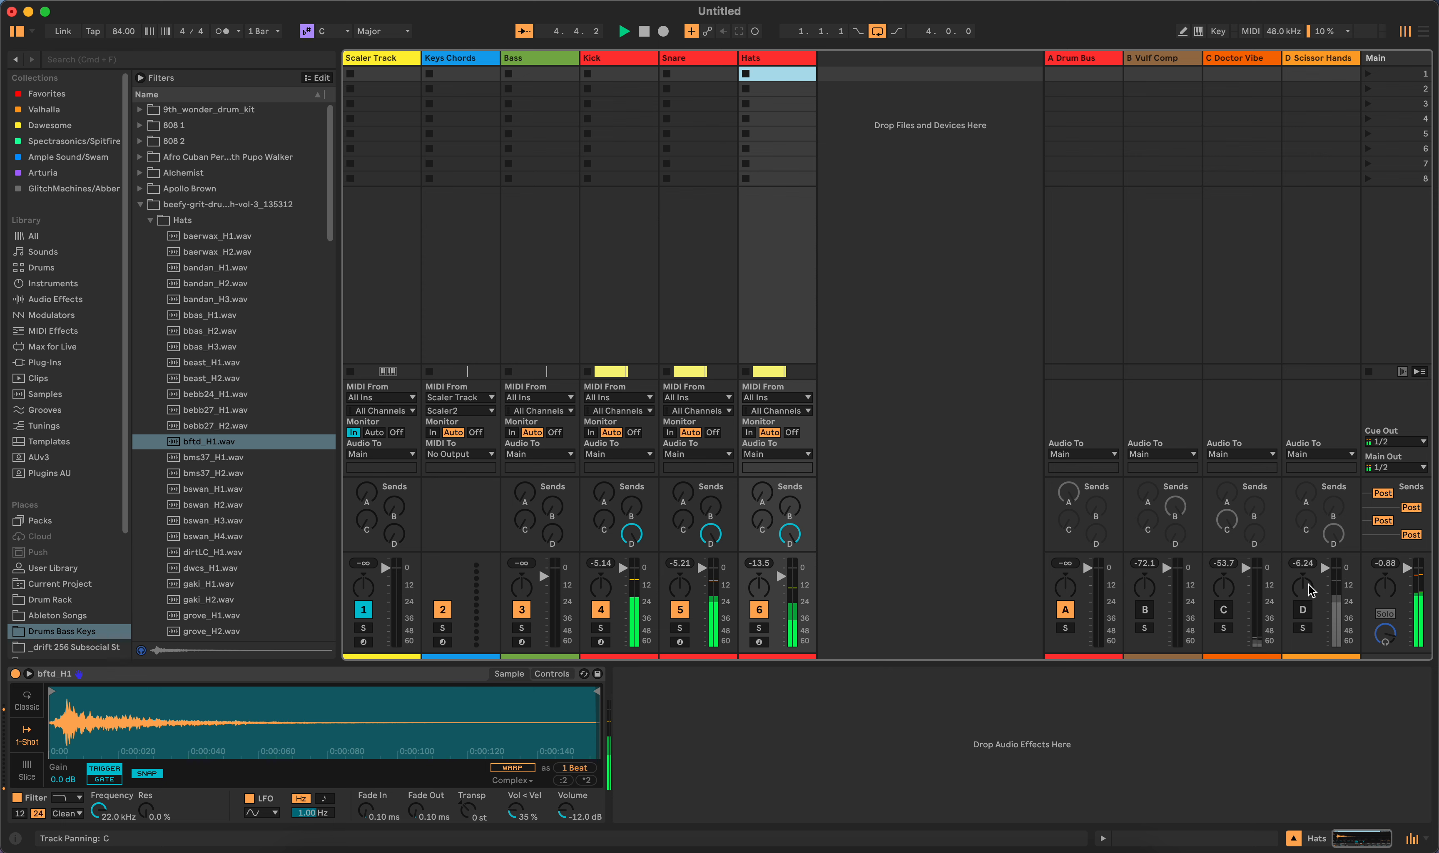
left_click(1300, 615)
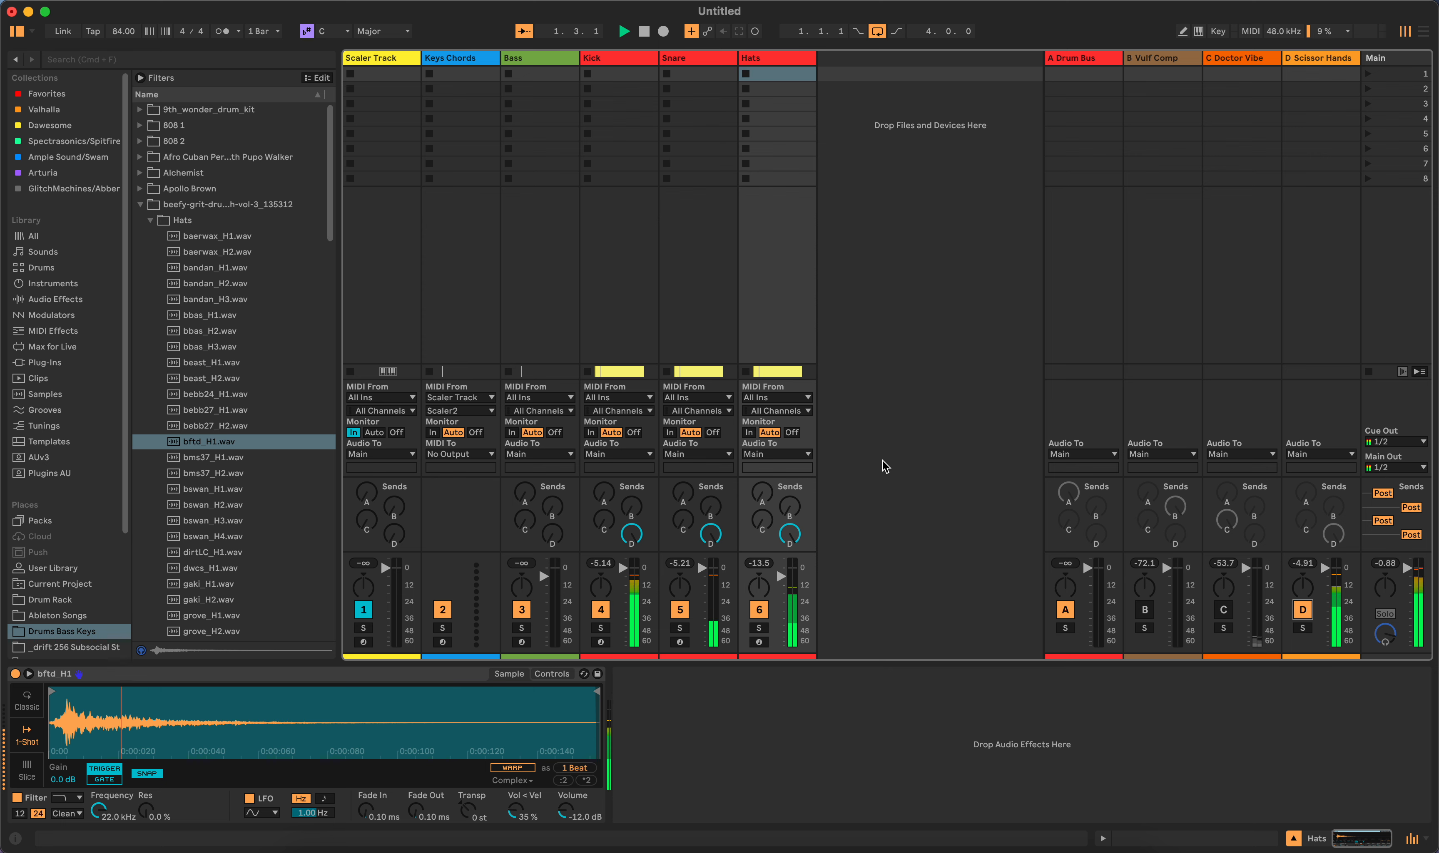
key("Tab")
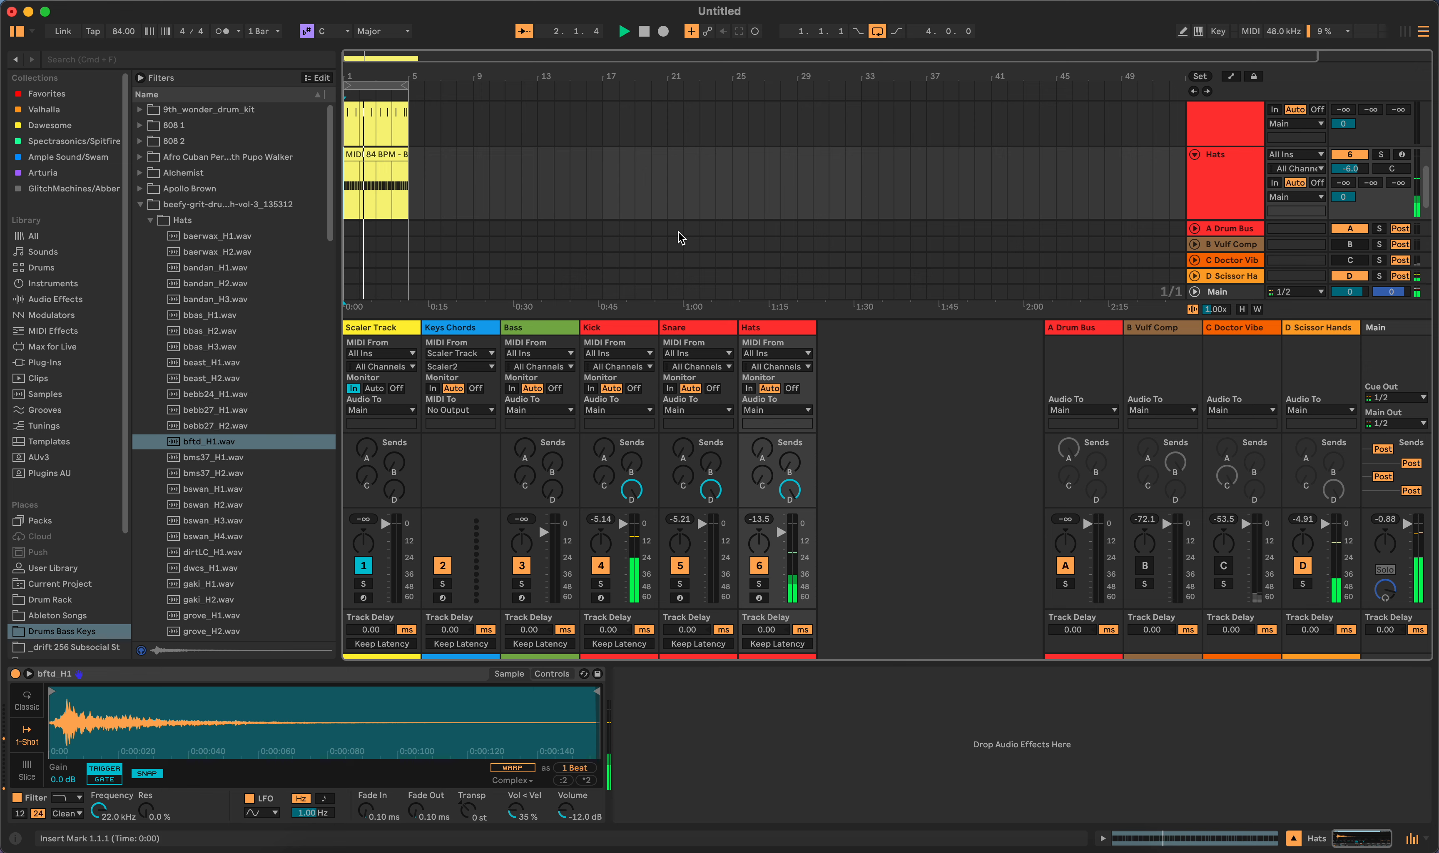
Step: Hide the mixer and open the Scissor Hands plug-in window on the D return track
key("shift+Tab")
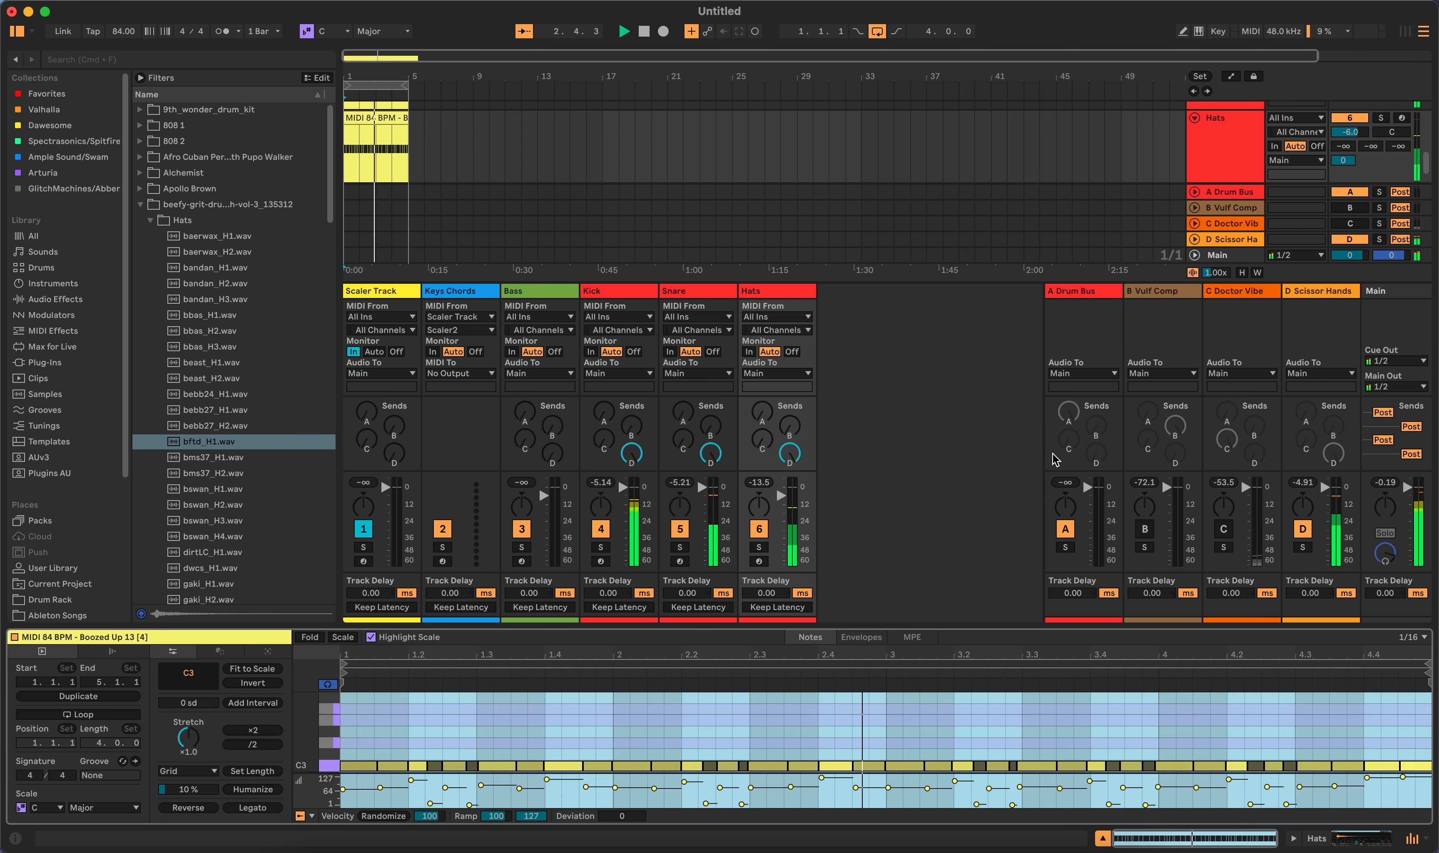
left_click(1412, 839)
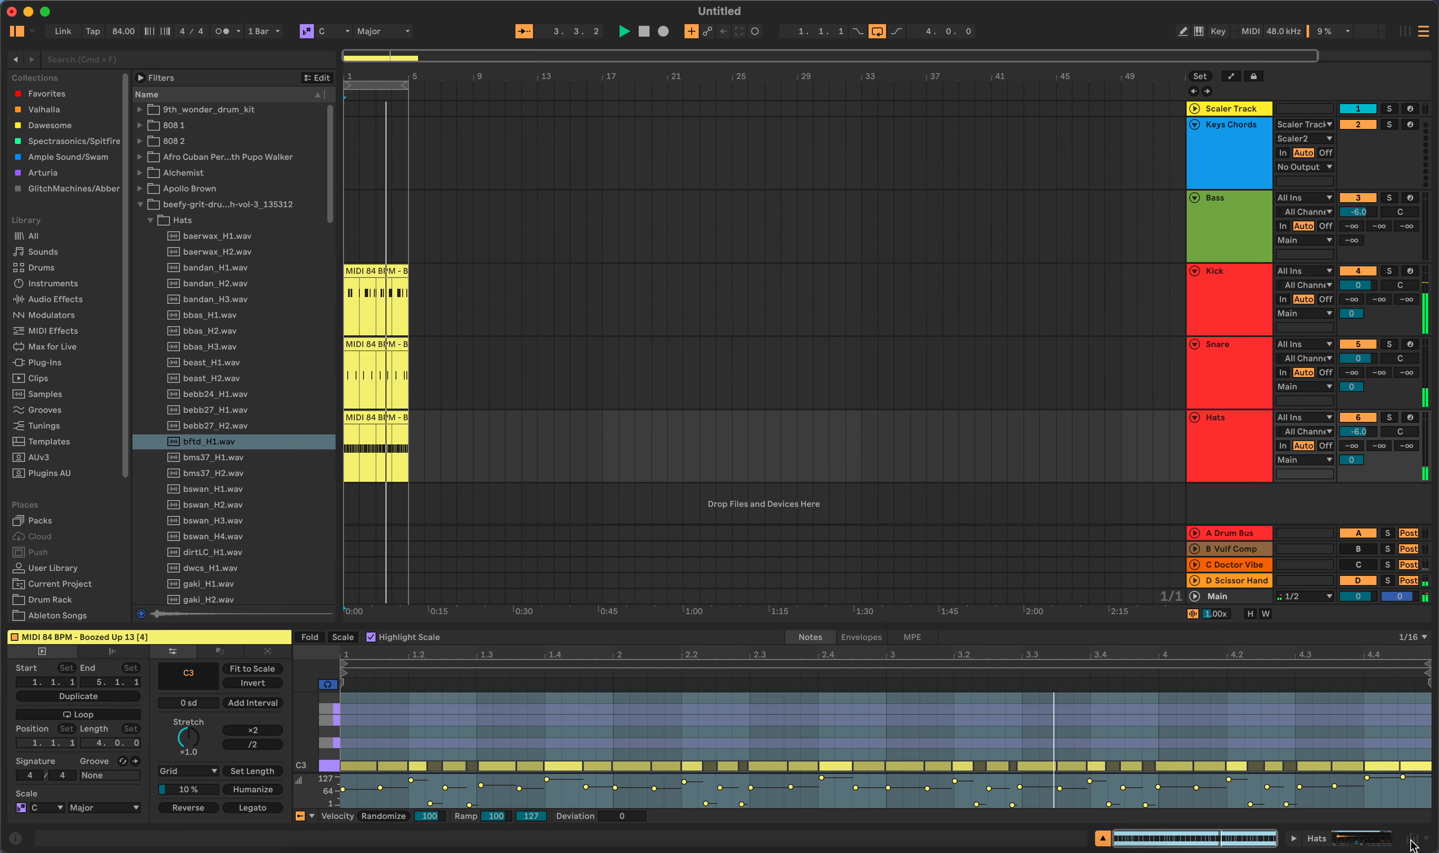
left_click(915, 595)
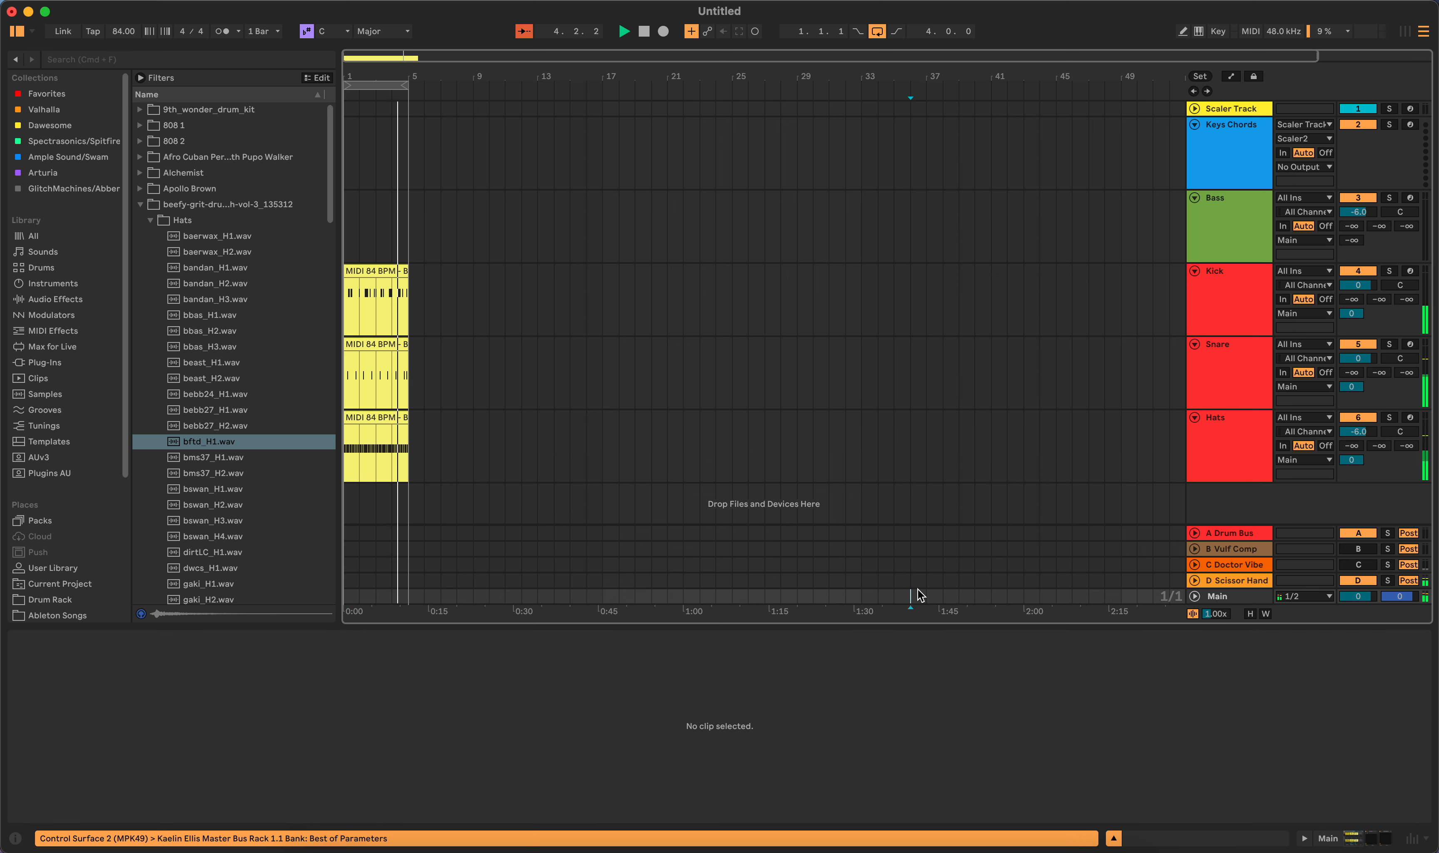
left_click(872, 582)
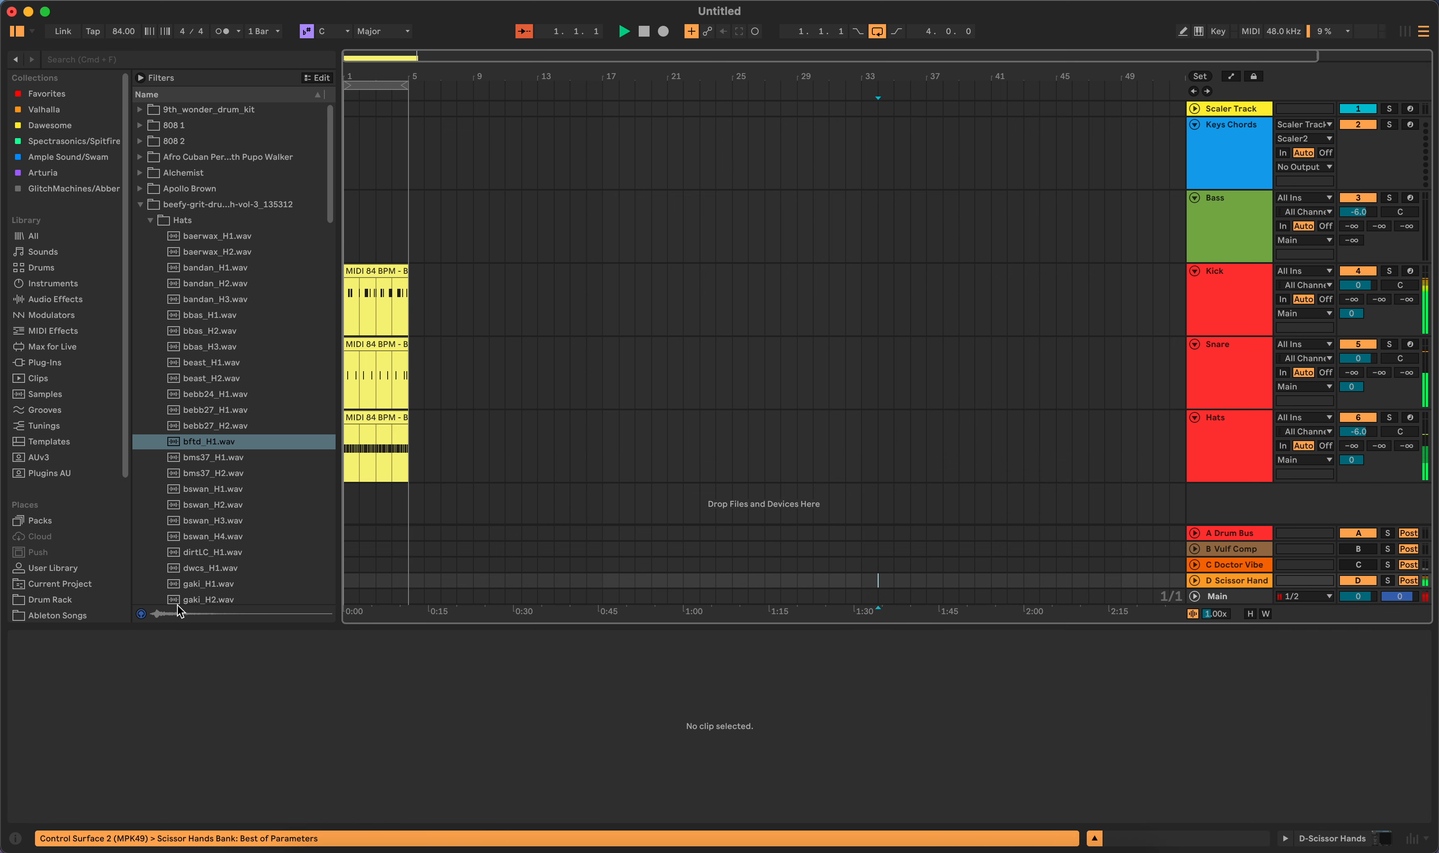
key("shift+Tab")
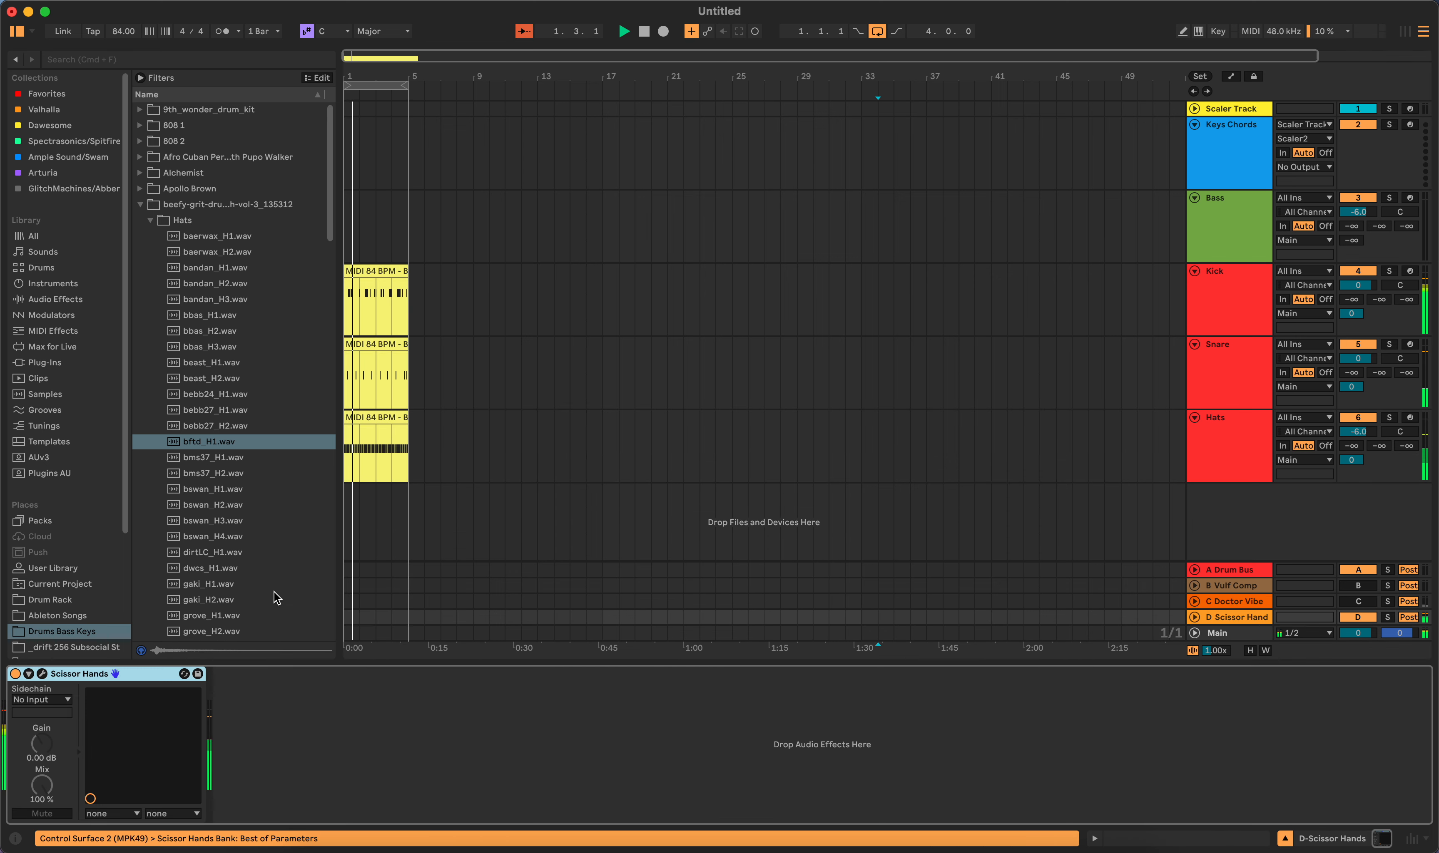
left_click(42, 674)
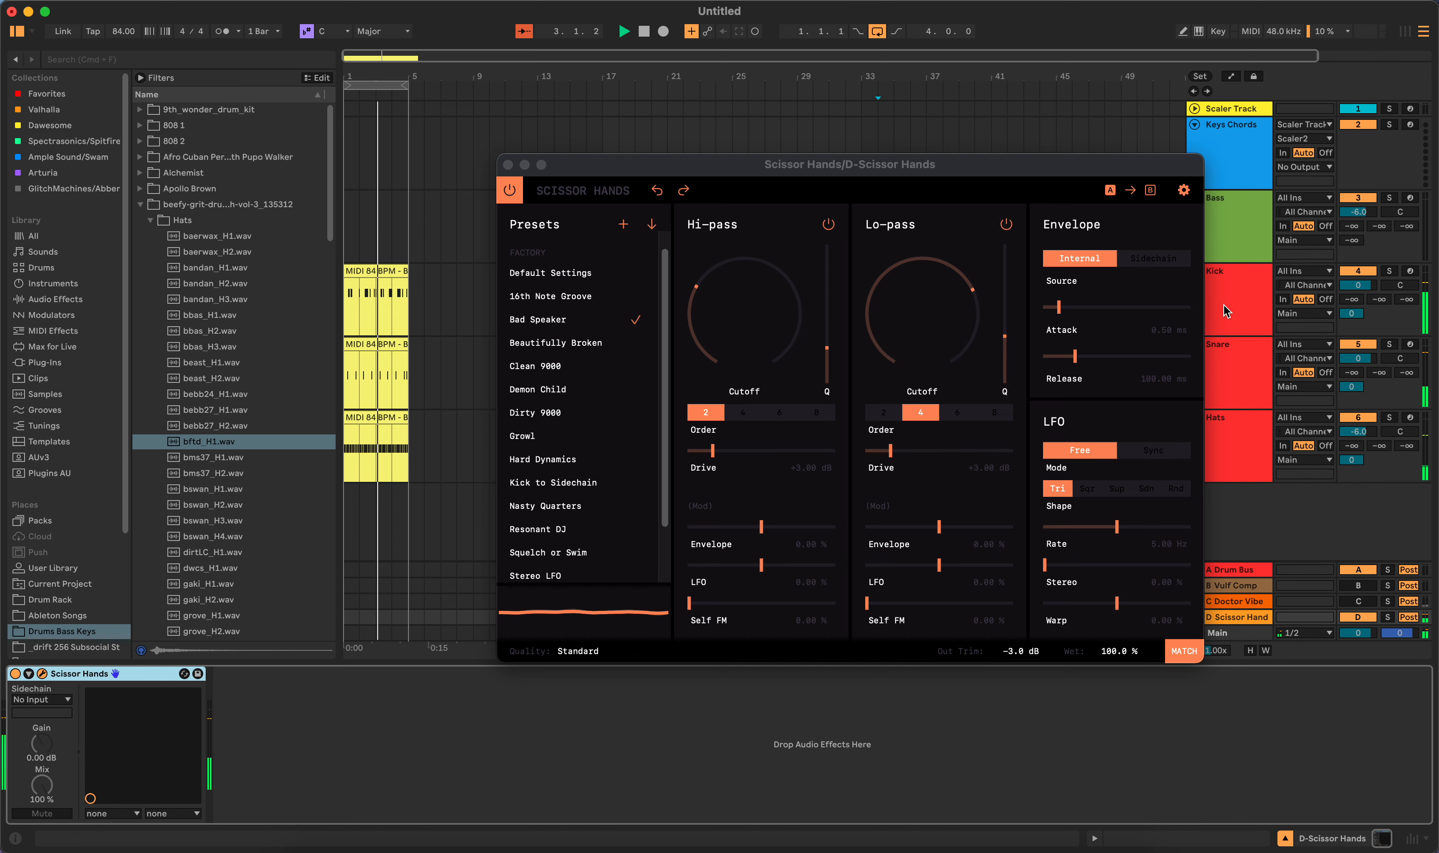
Step: Delete the Kick, Snare and Hats tracks from the arrangement
left_click(1237, 312)
key("super+z")
key("super+z")
key("super+z")
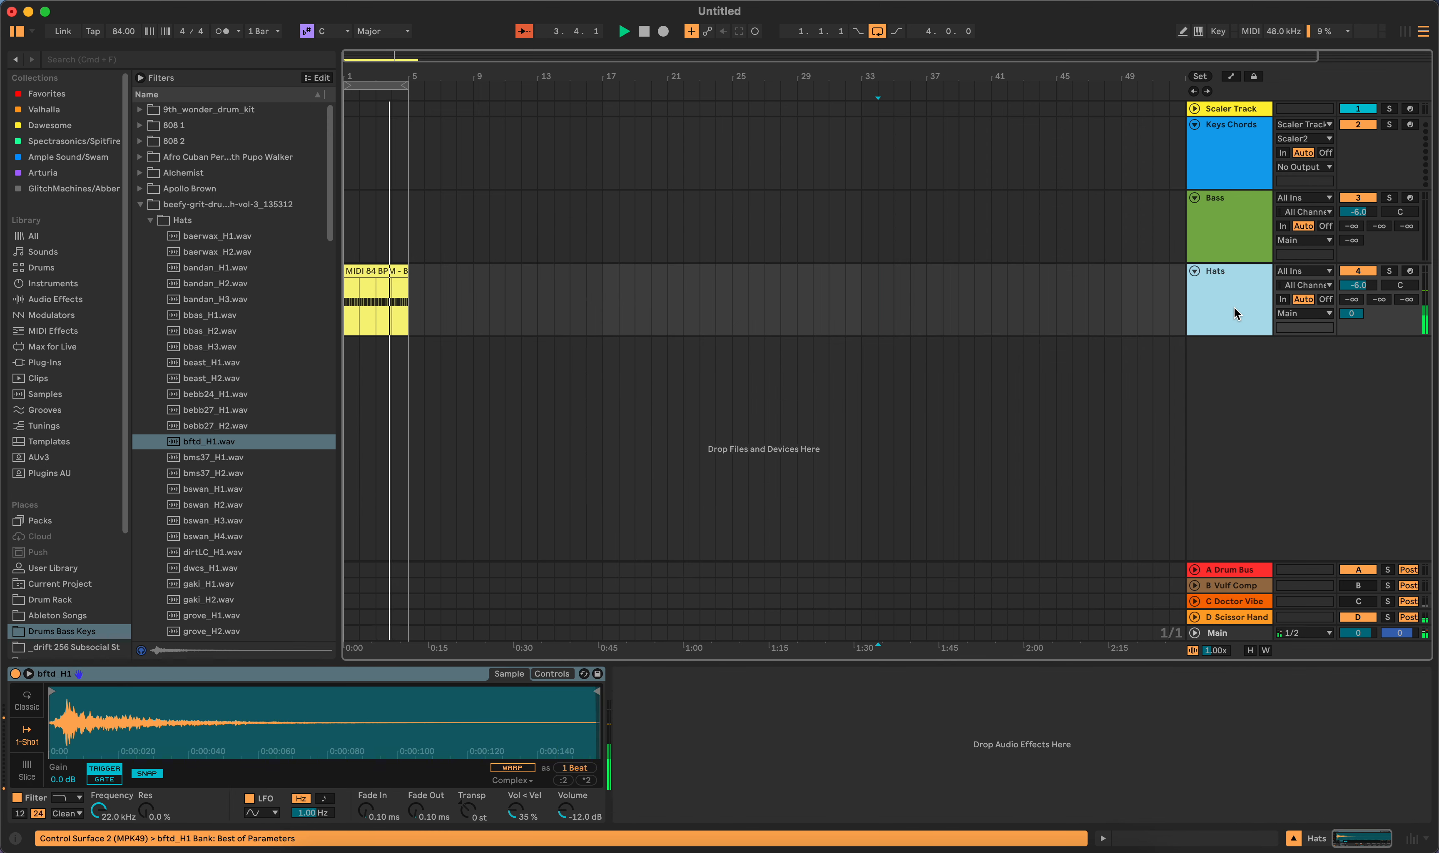
Step: Place the Boozed Up Drum Loops file 84 BPM - Boozed Up 14 [2].wav on a new track at bar 1 and duplicate the clip
left_click(140, 204)
left_click(141, 221)
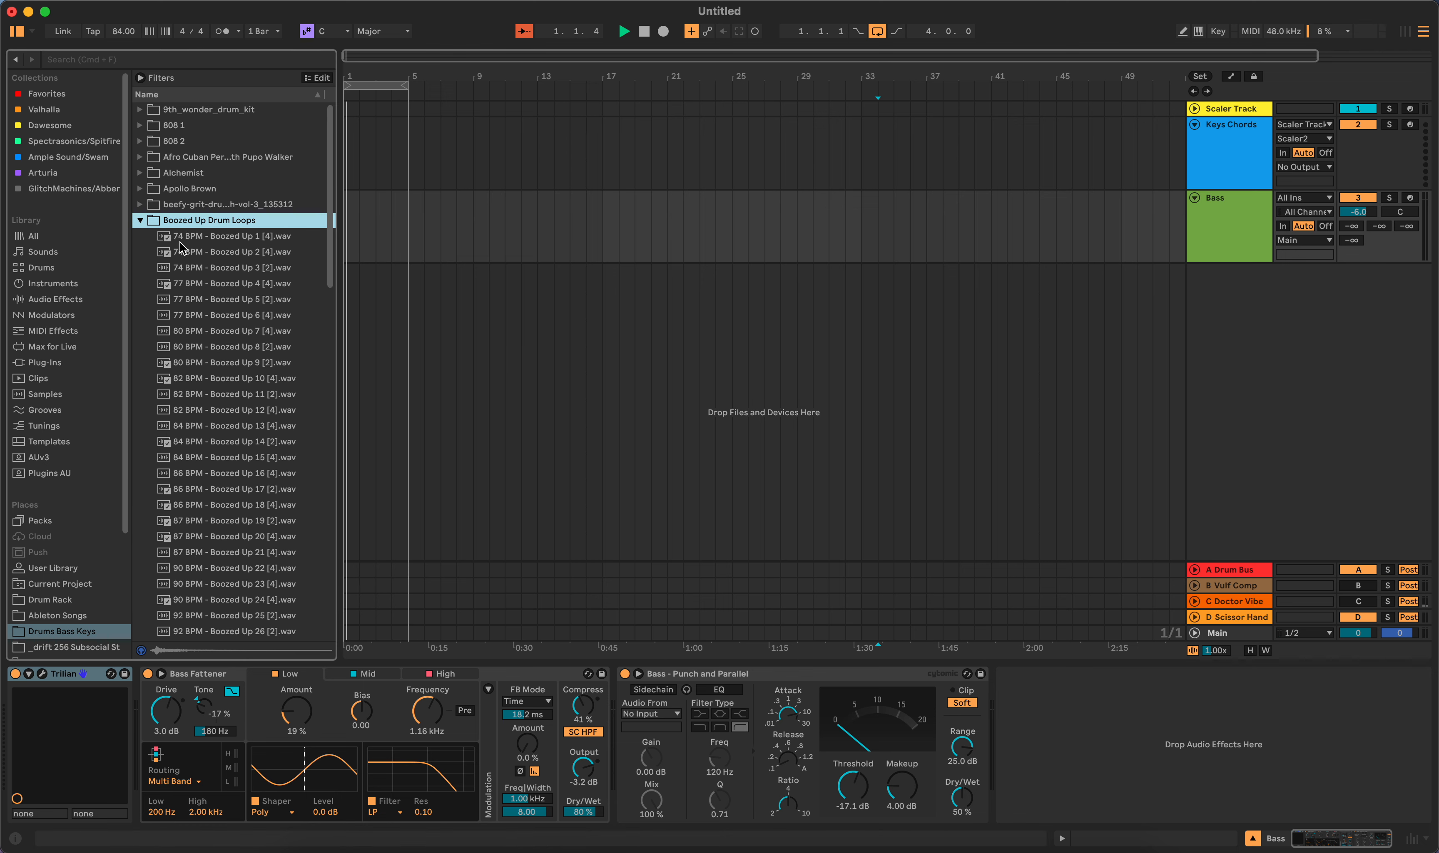
left_click(221, 378)
left_click(224, 462)
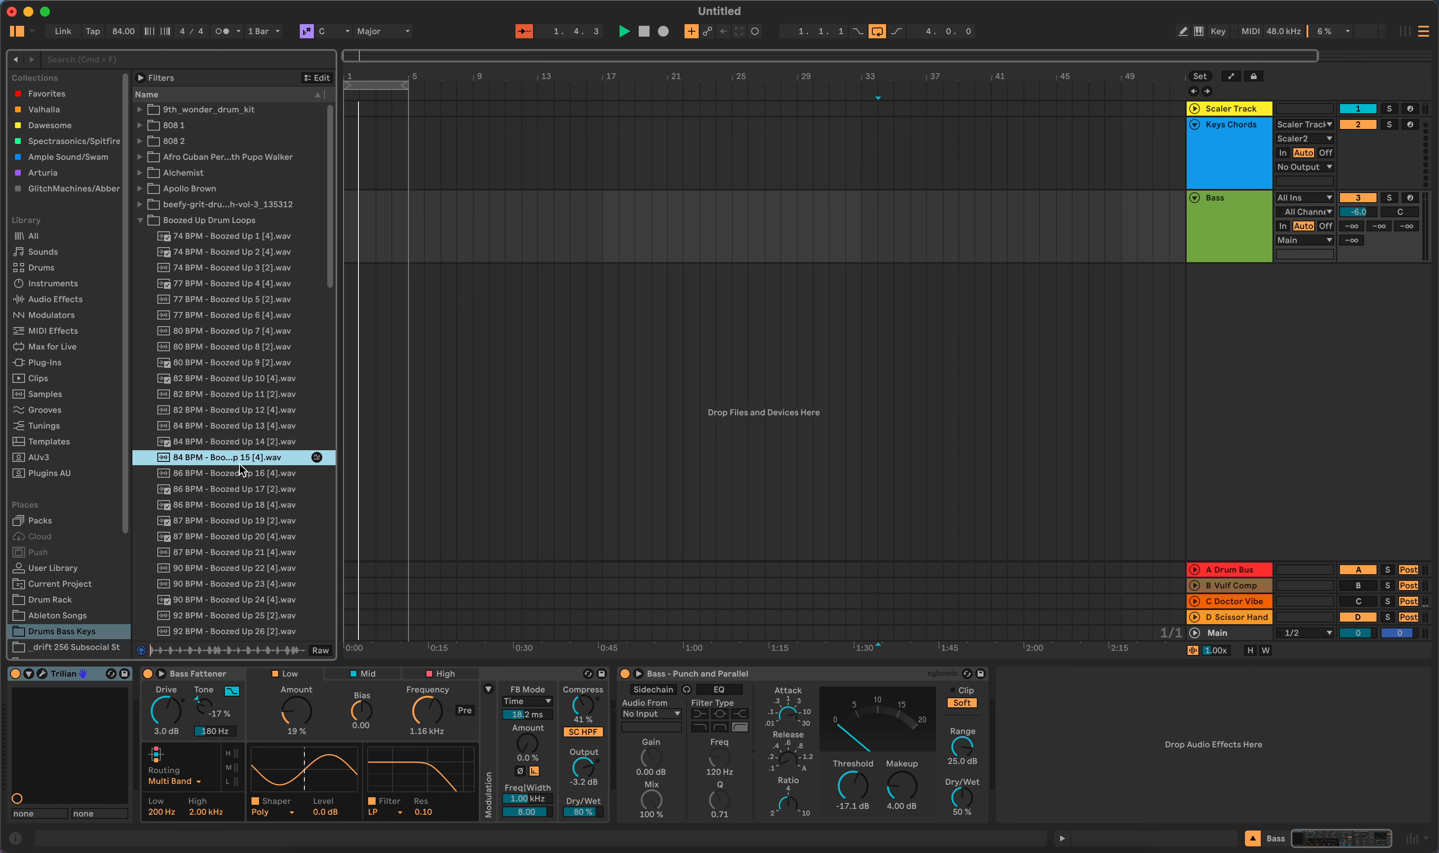
left_click_drag(236, 442, 353, 292)
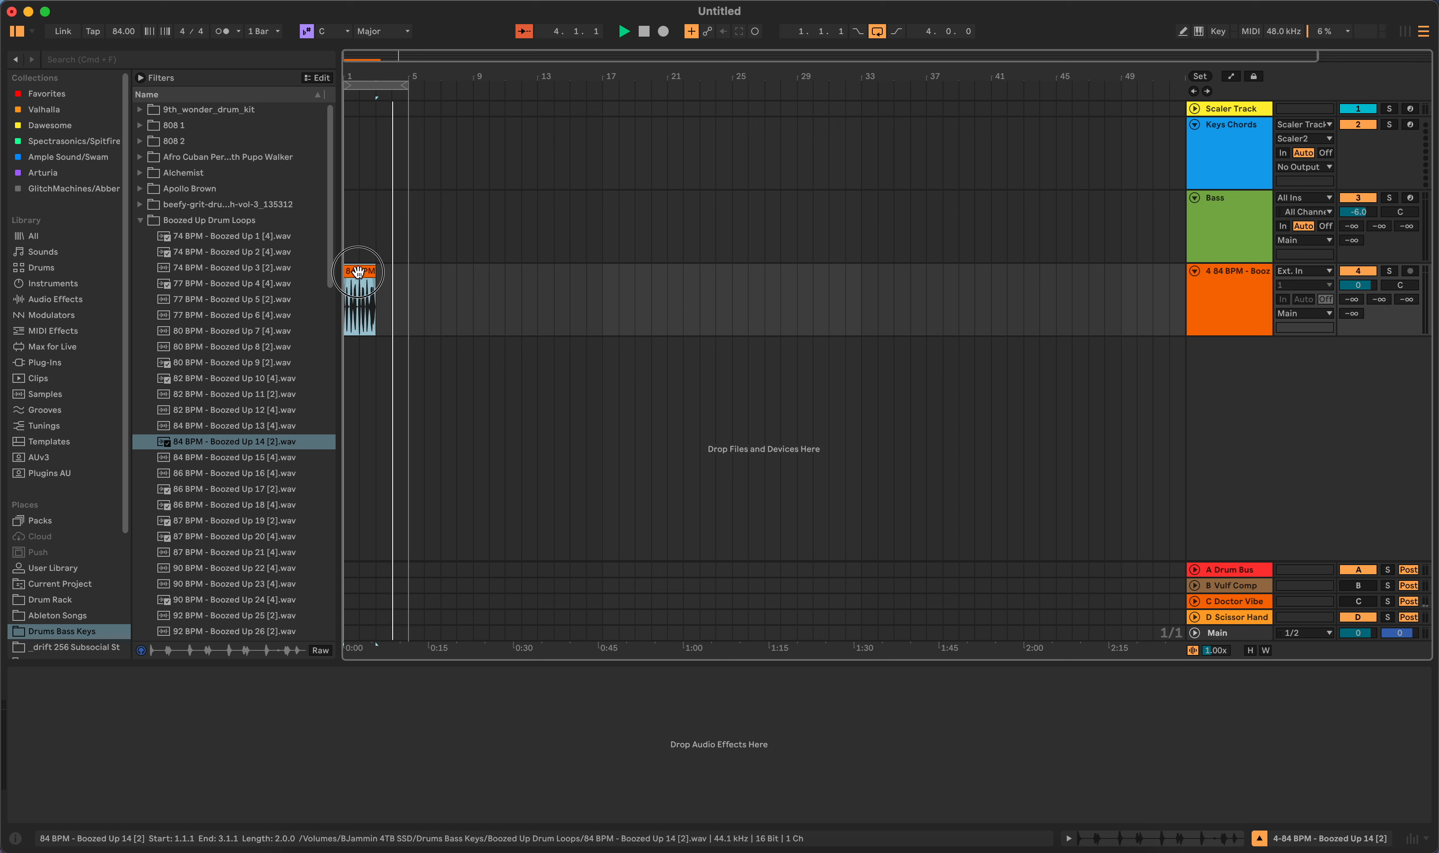
key("super+d")
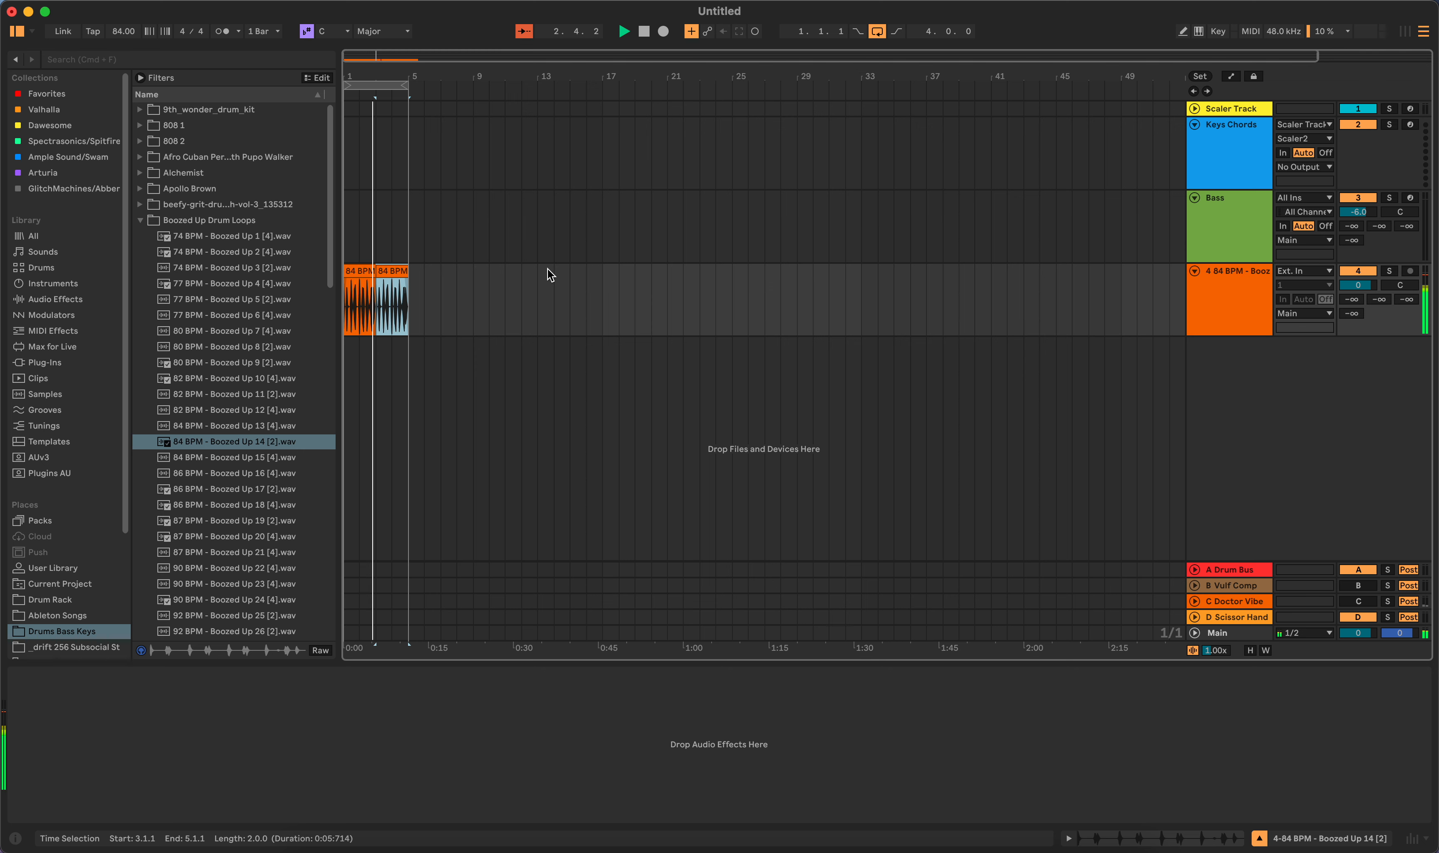
Step: Turn up send D on the new drum loop track
key("Tab")
left_click_drag(631, 535, 631, 409)
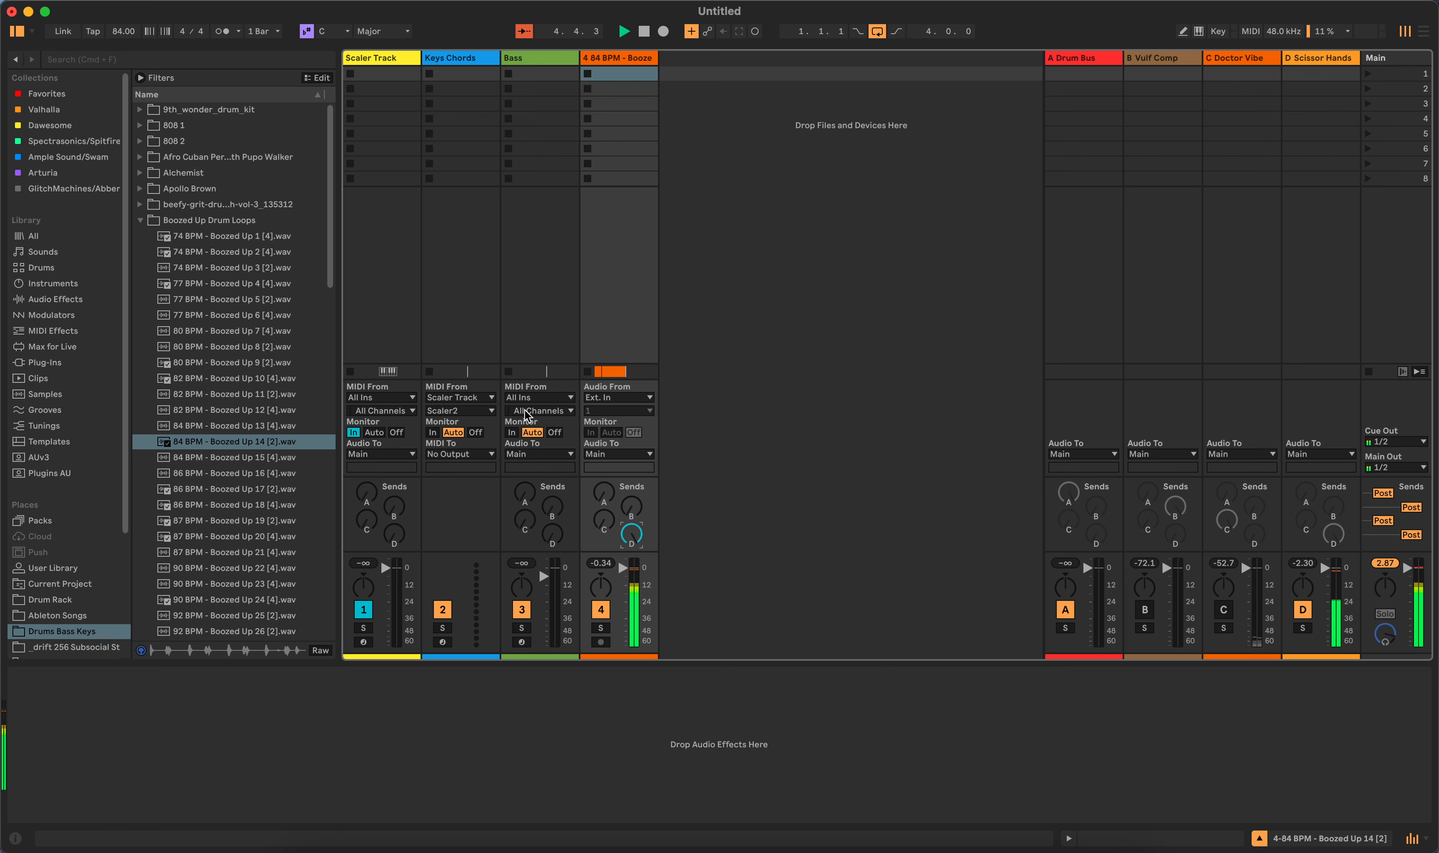
key("Tab")
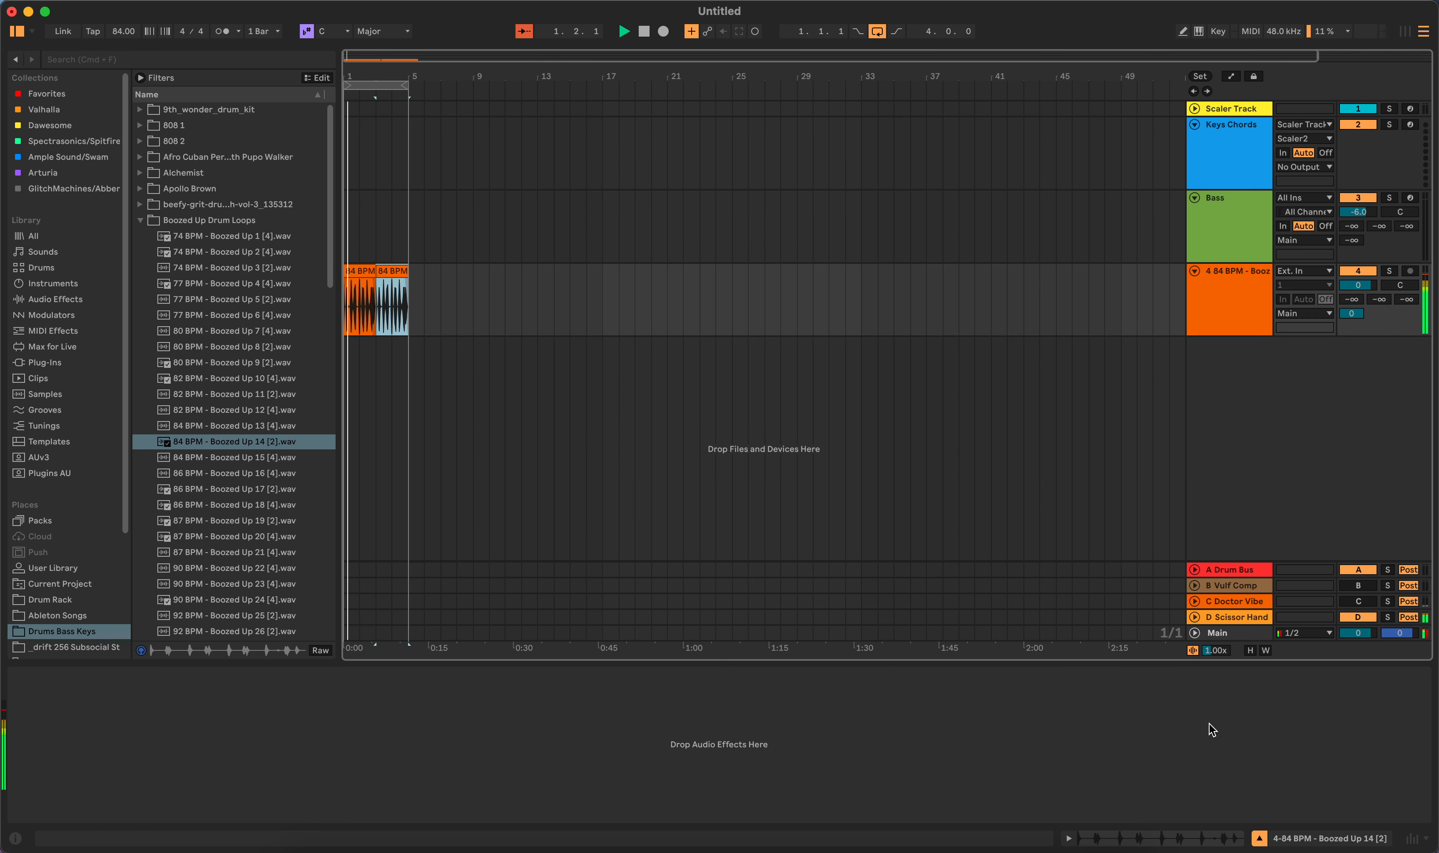
Step: Open the Scissor Hands plug-in on the D return track and load its 16th Note Groove preset
left_click(1076, 619)
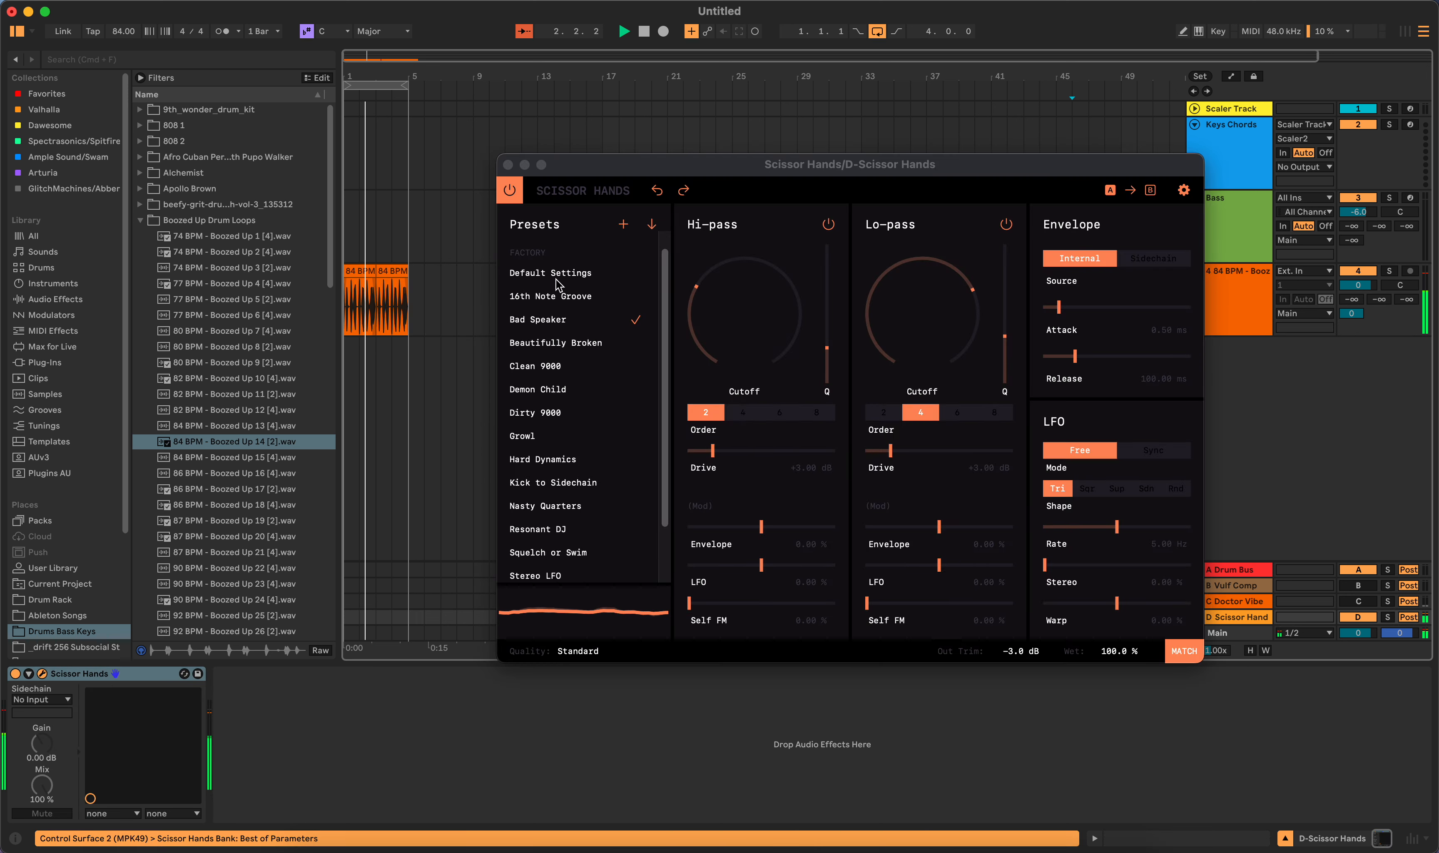
left_click(560, 296)
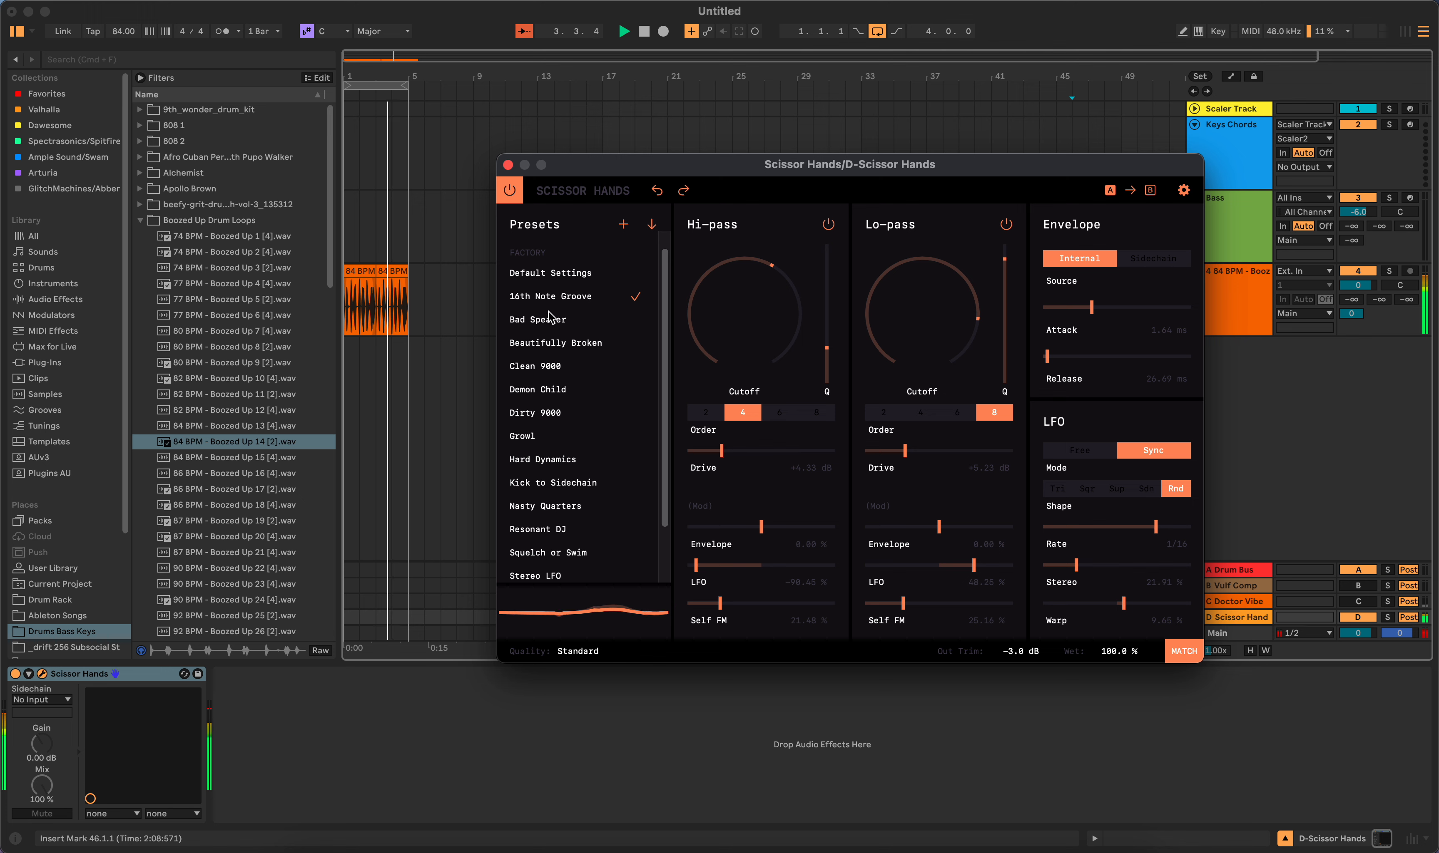
Step: Audition the Scissor Hands factory presets from Bad Speaker through Kick to Sidechain on the looping drums
left_click(557, 323)
left_click(578, 345)
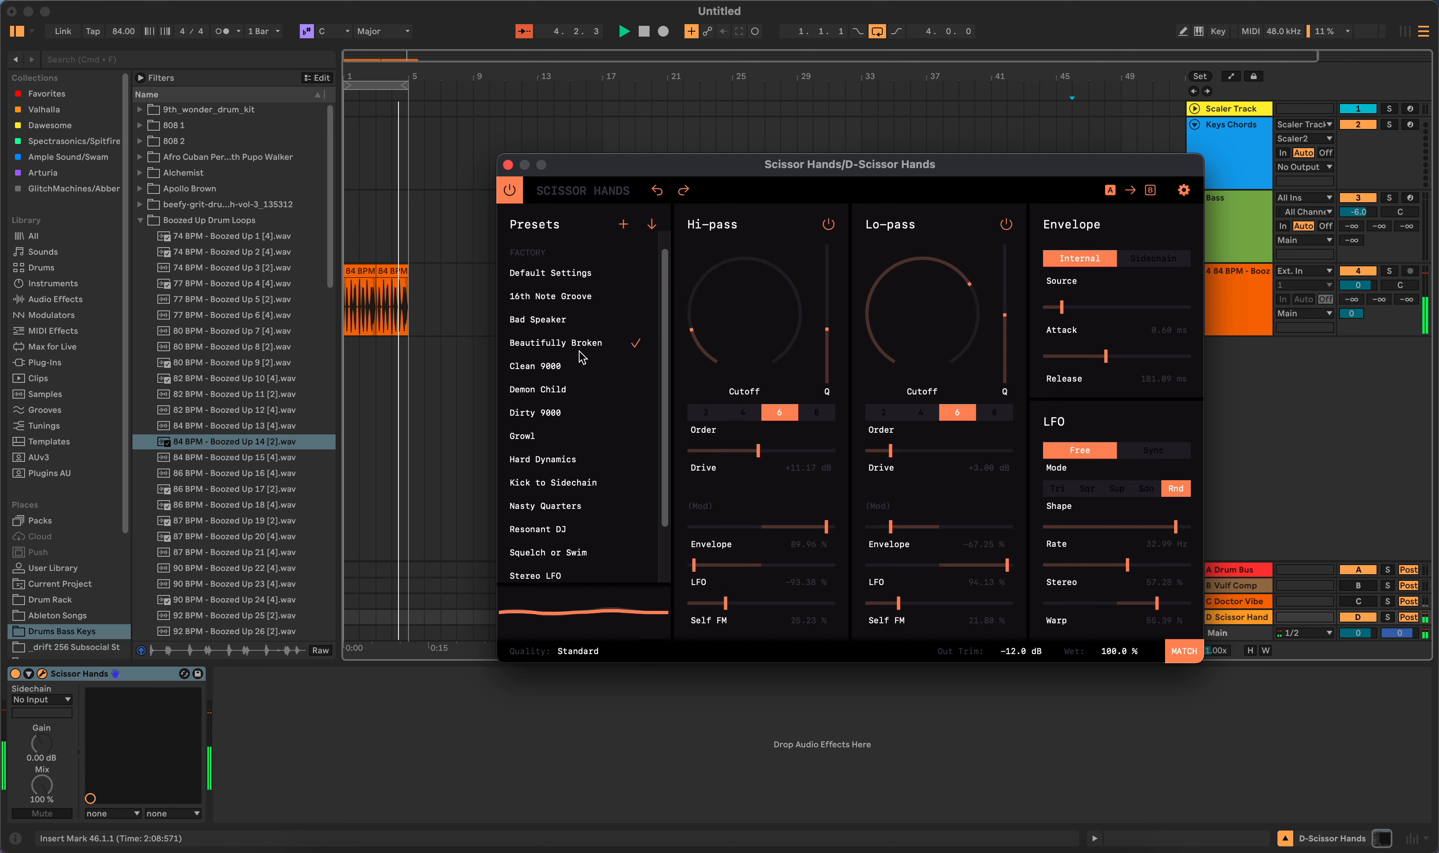
left_click(565, 371)
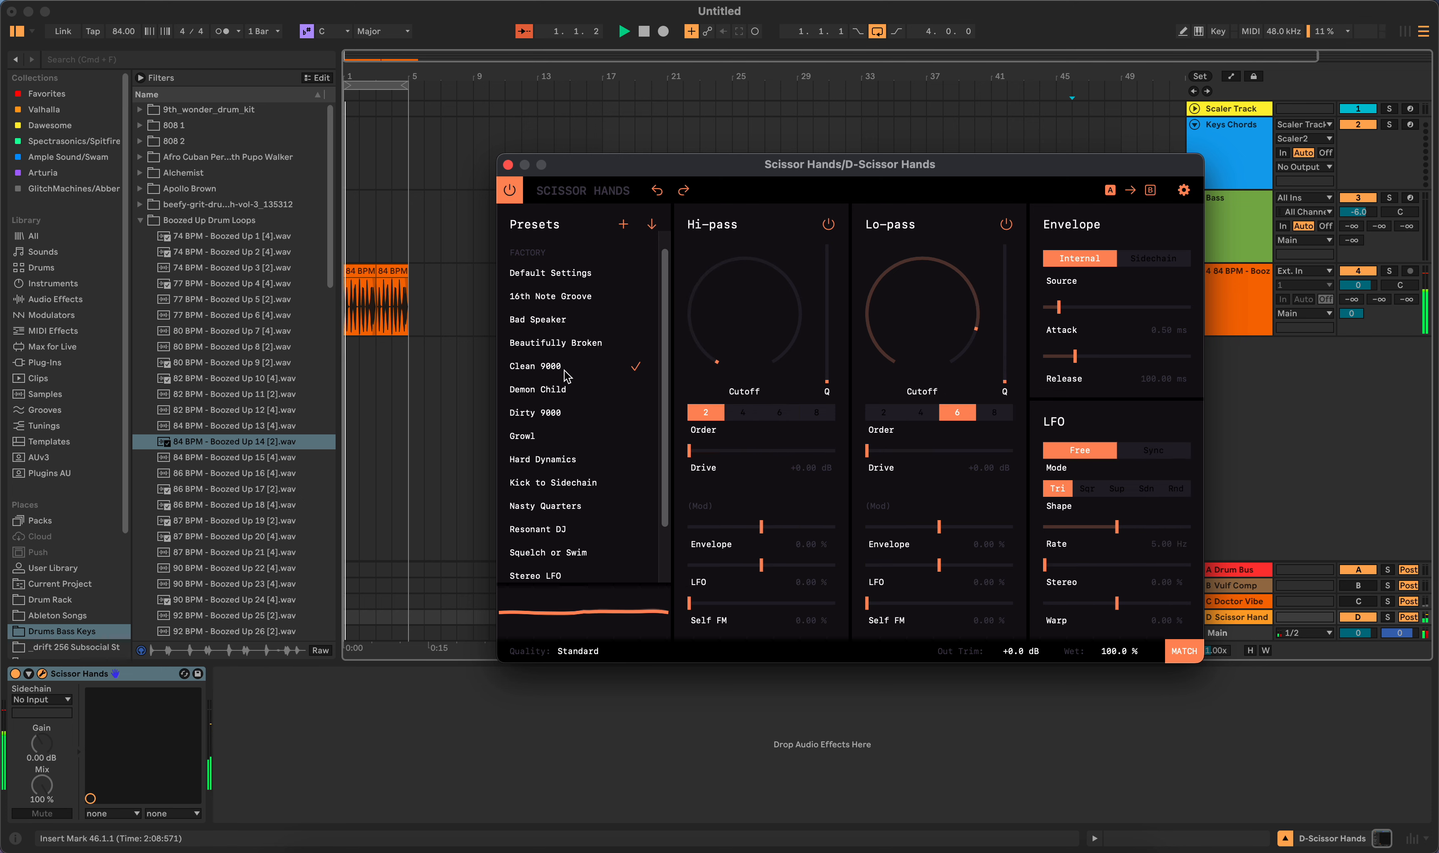
left_click(563, 391)
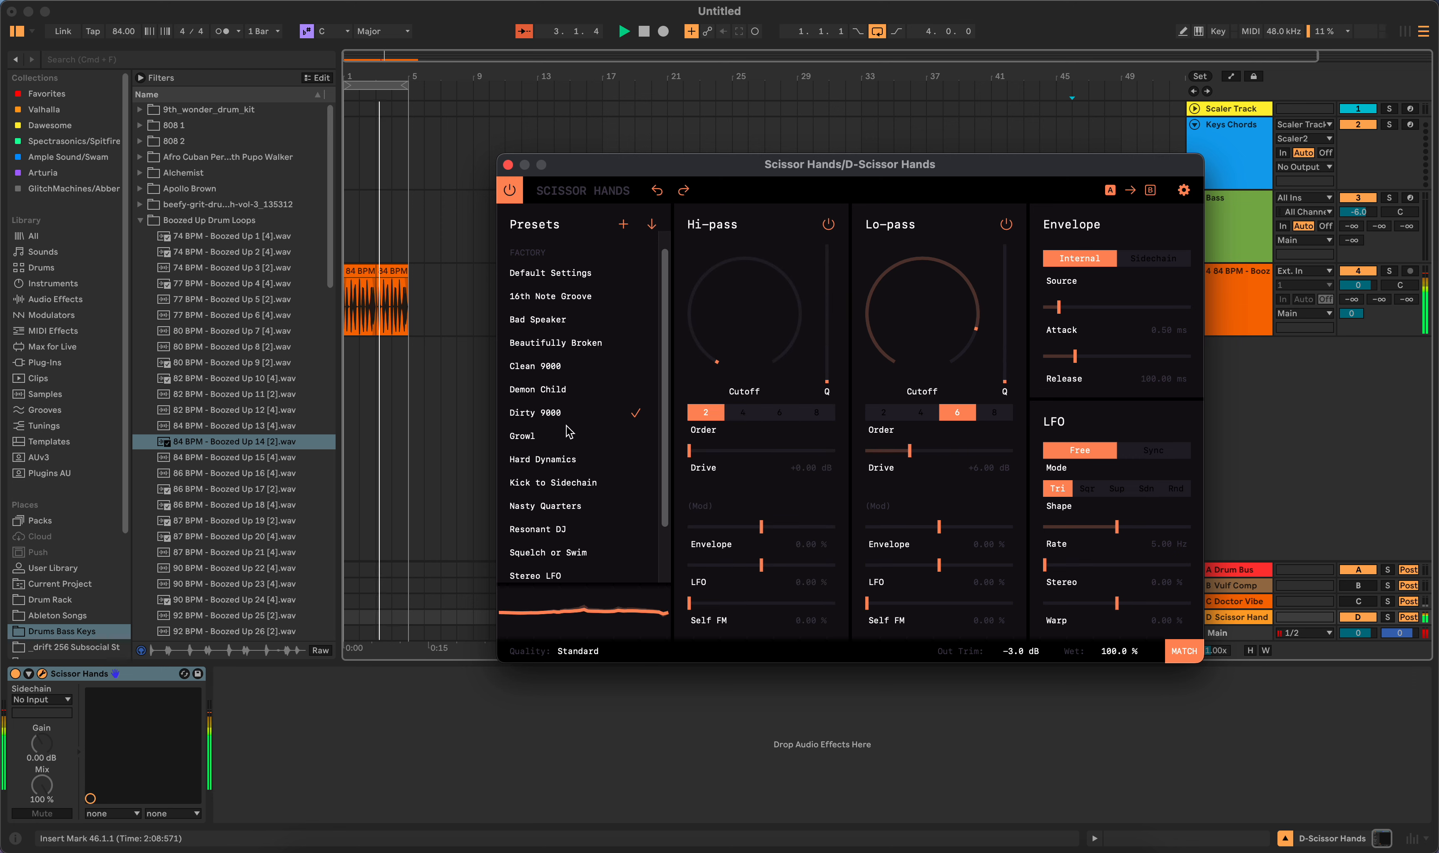
left_click(553, 442)
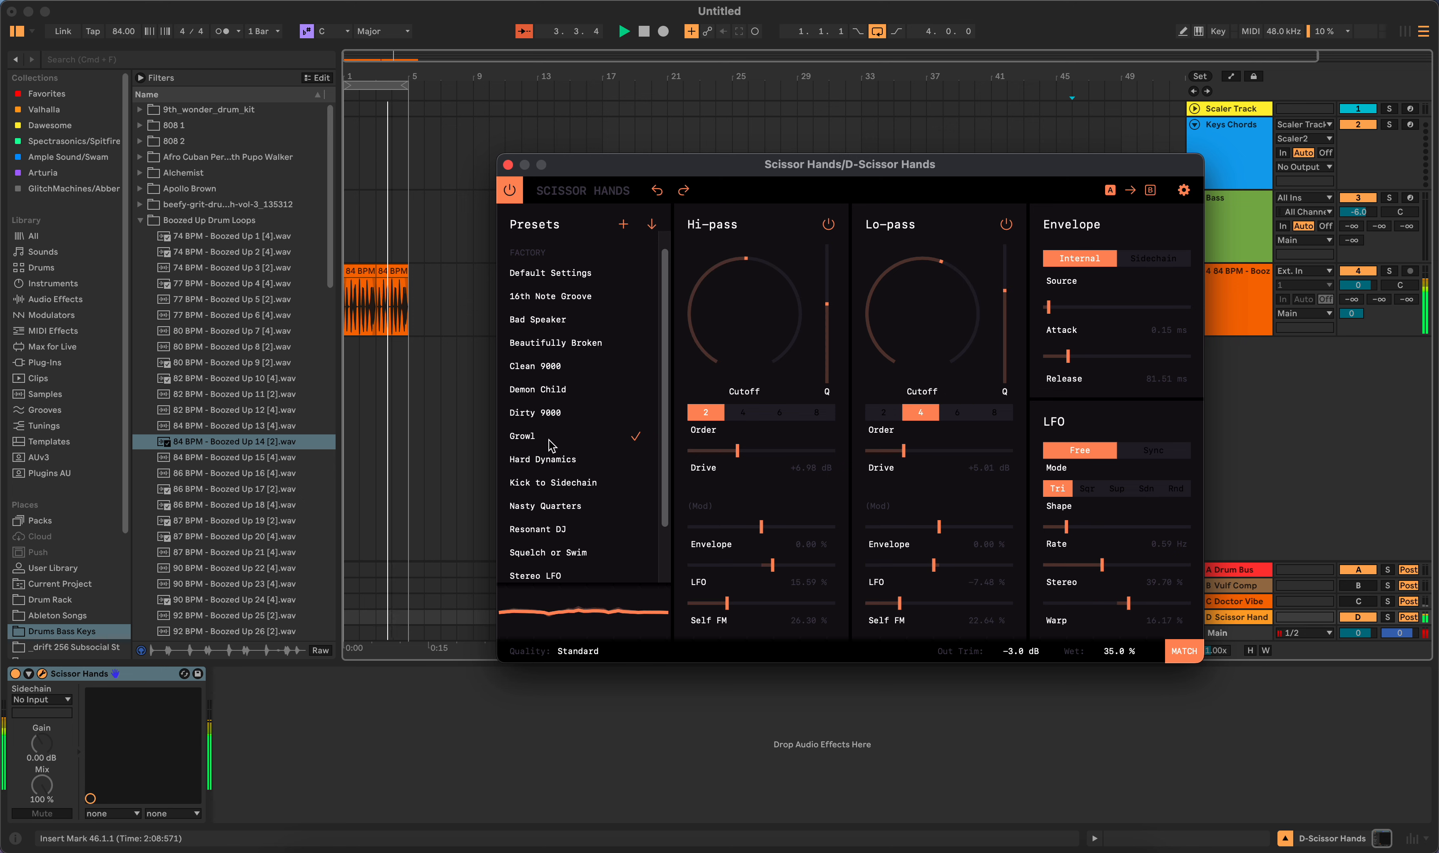
left_click(566, 461)
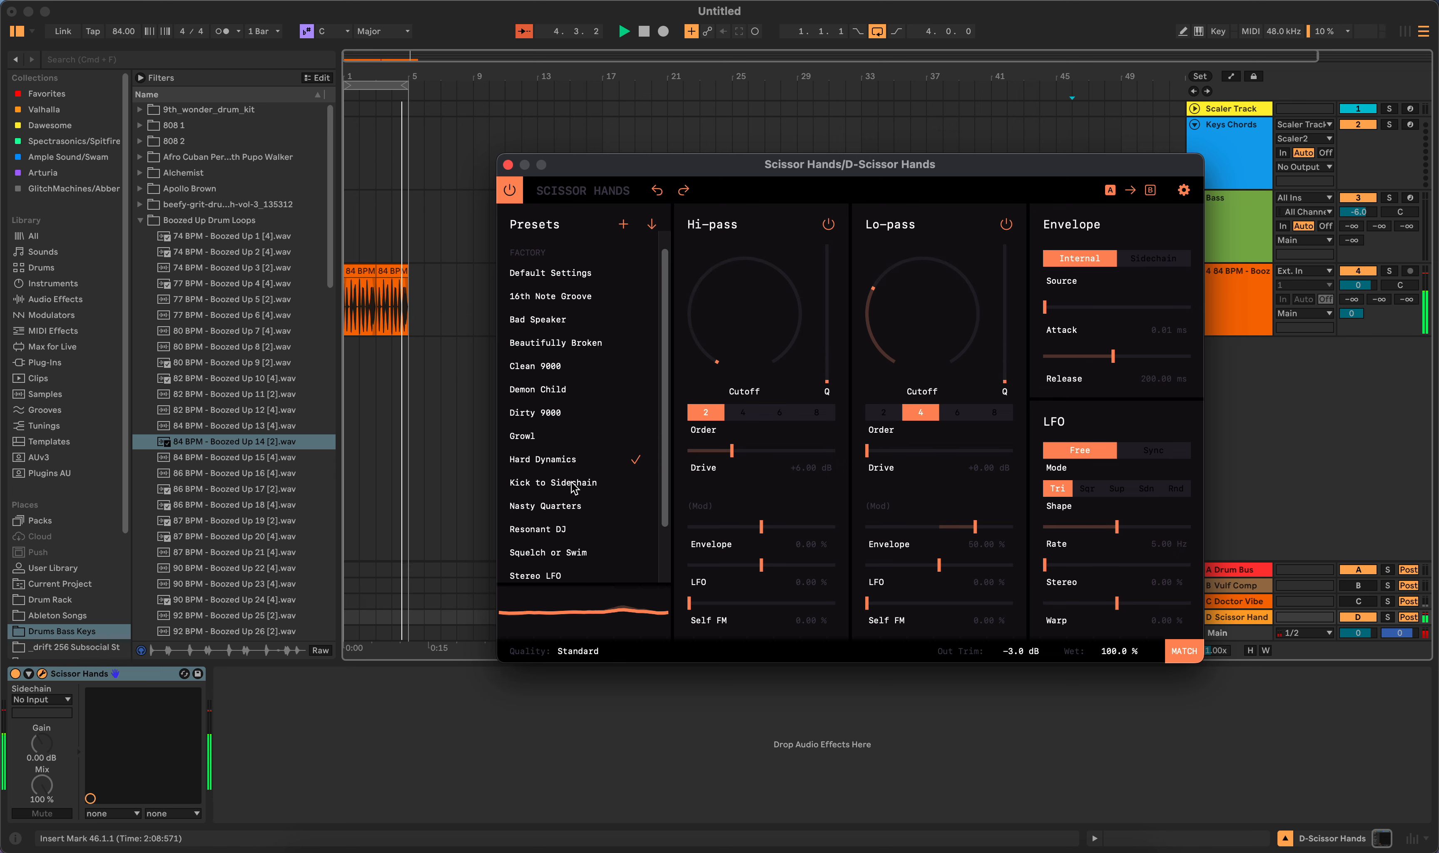
left_click(574, 484)
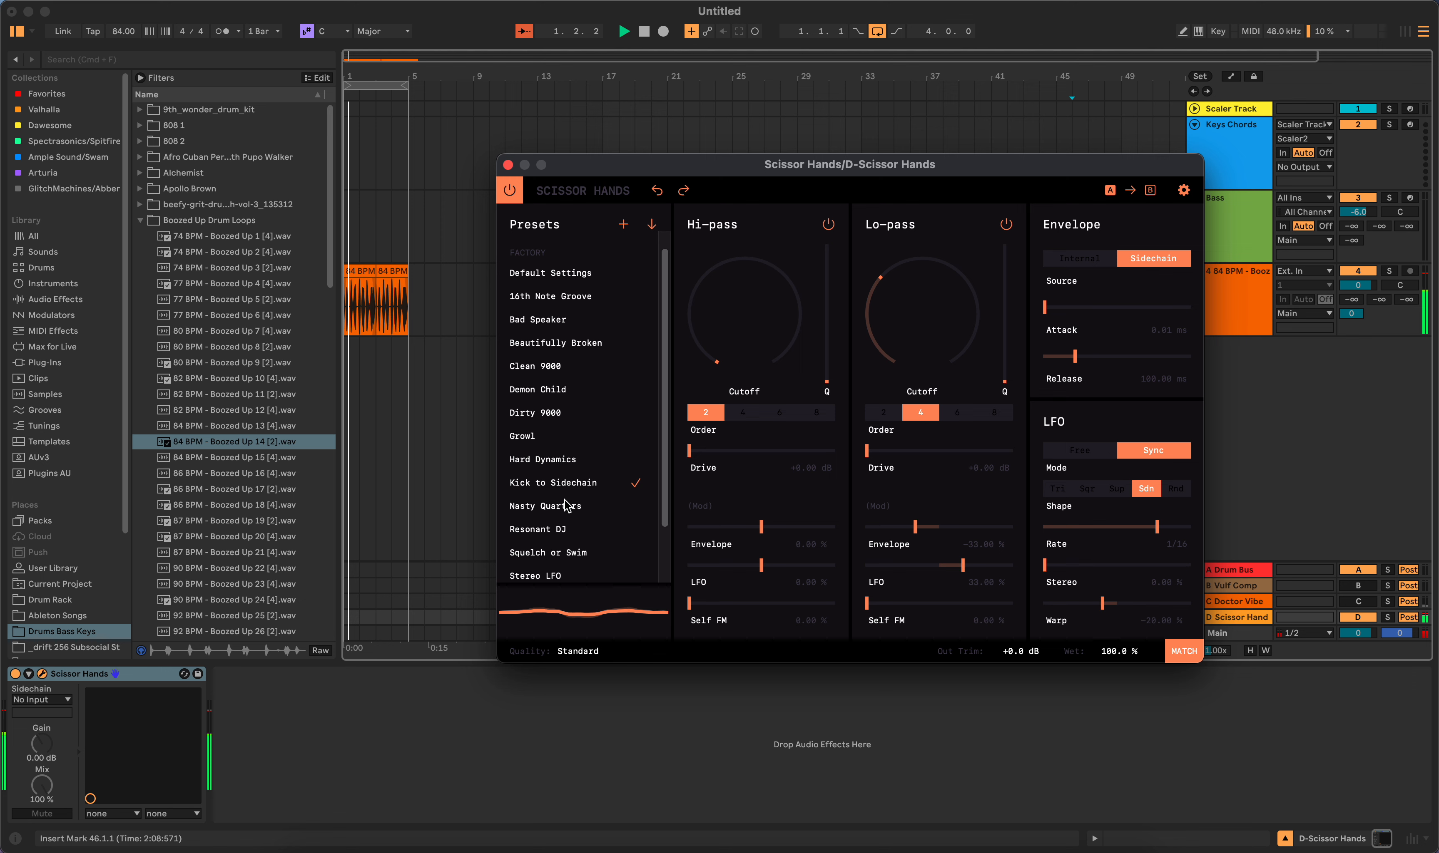
Step: Audition the remaining factory presets from Nasty Quarters through Squelch or Swim, Stereo LFO, Subtlety and Unknown Caller
left_click(564, 506)
scroll(618, 545, "down", 3)
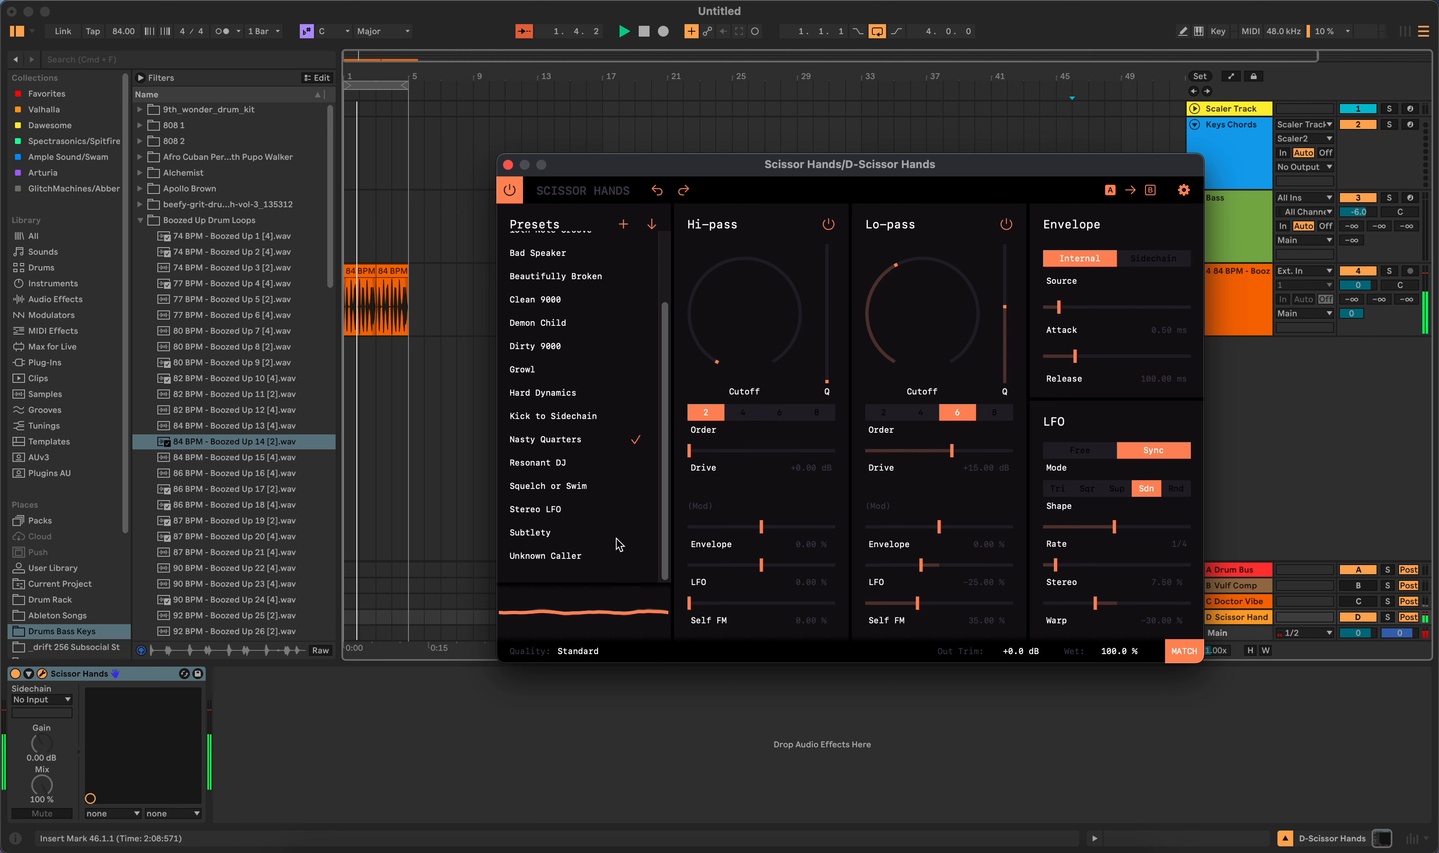
left_click(566, 474)
left_click(559, 440)
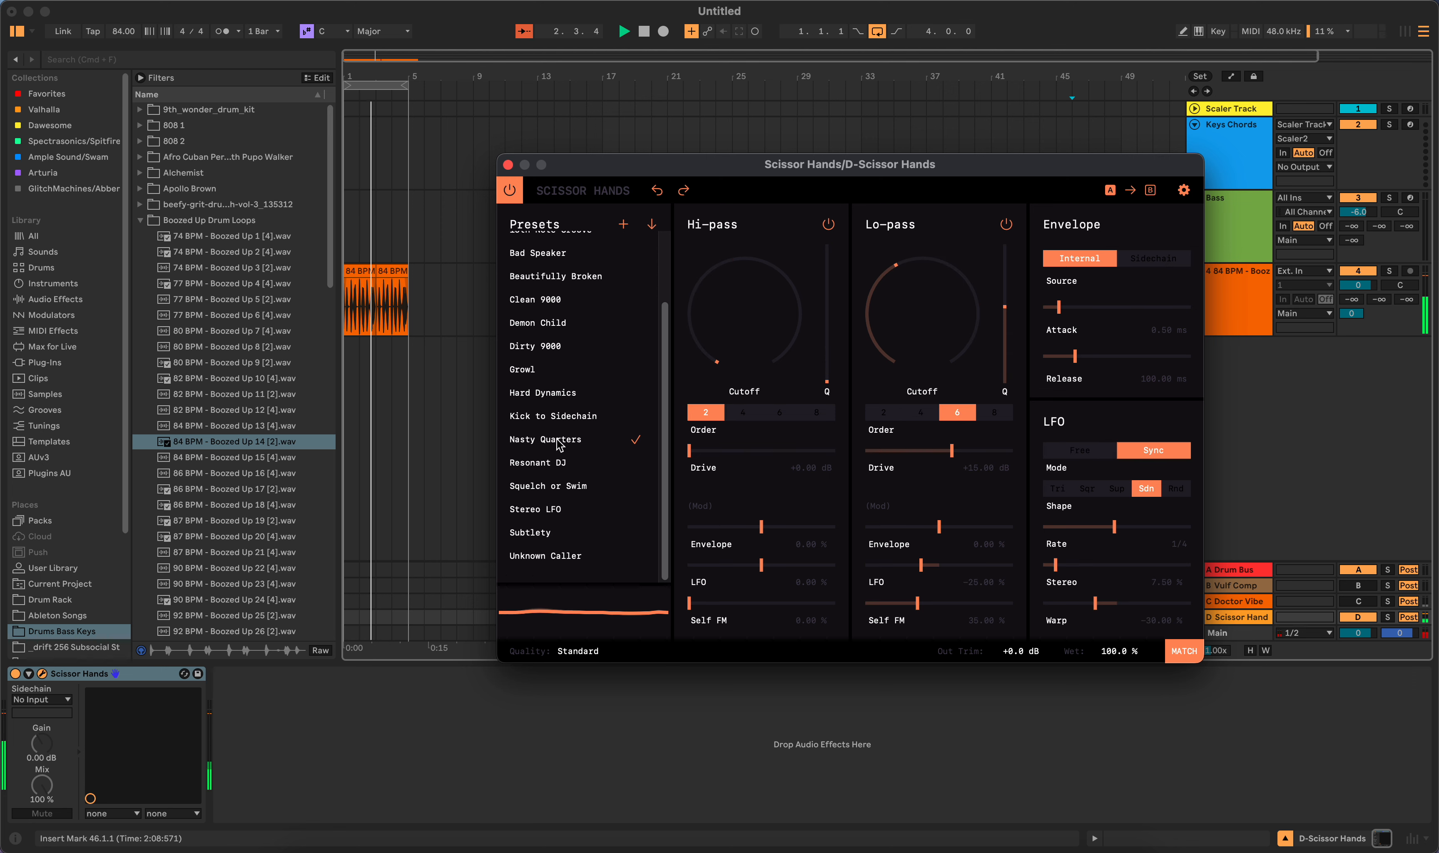
left_click(559, 487)
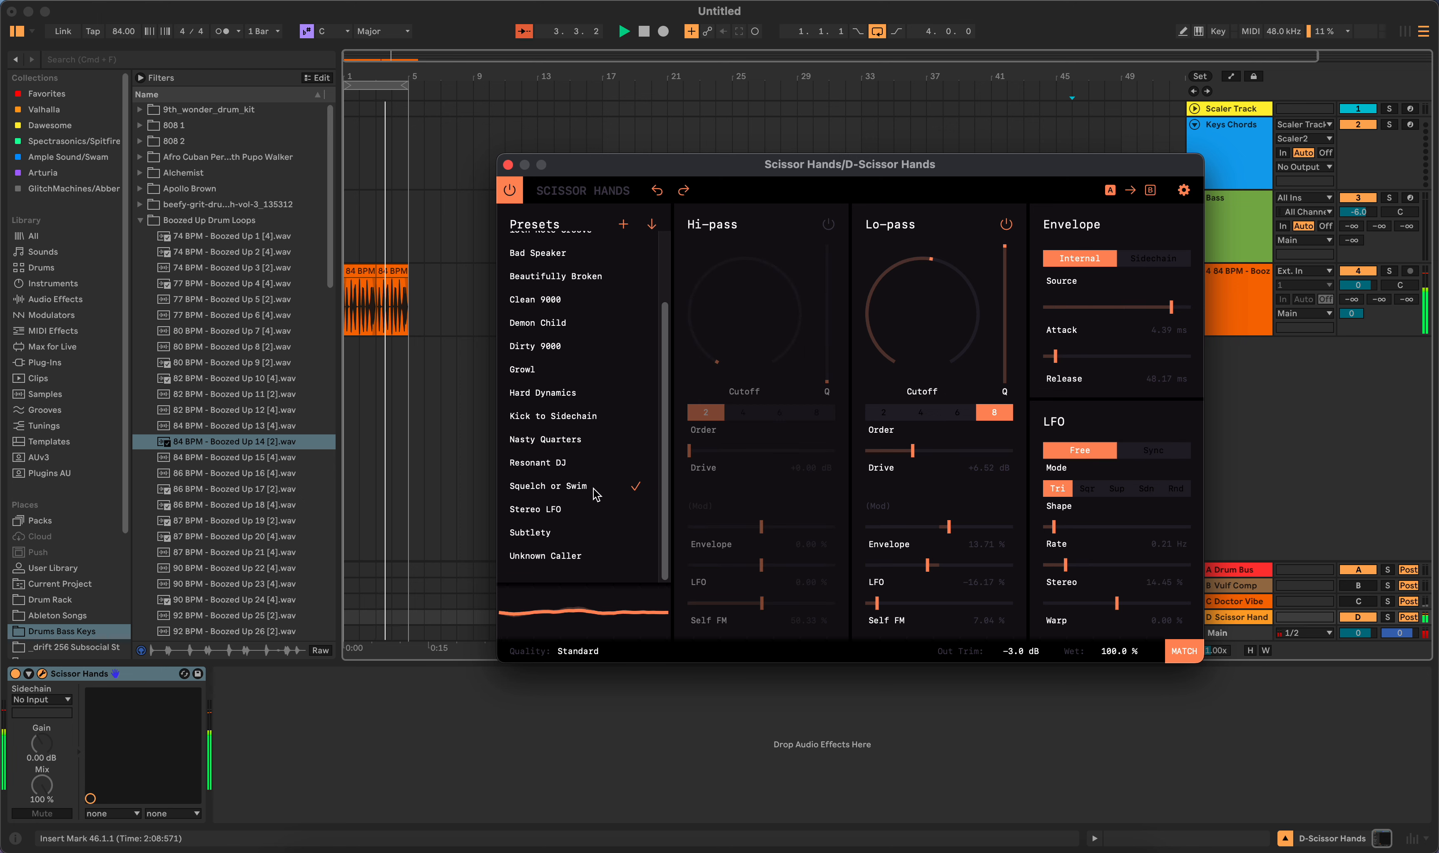
left_click(559, 511)
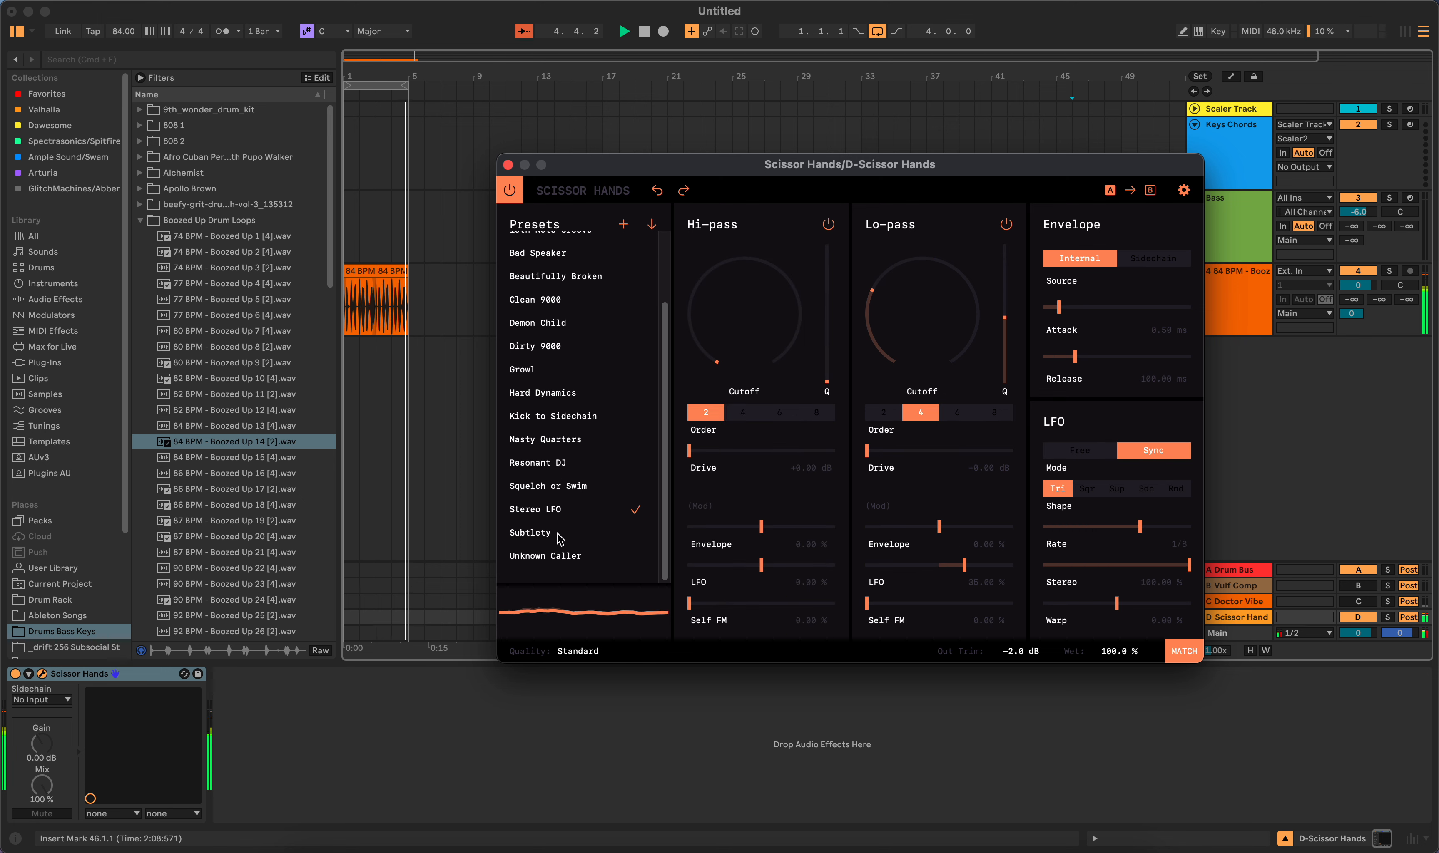
left_click(559, 533)
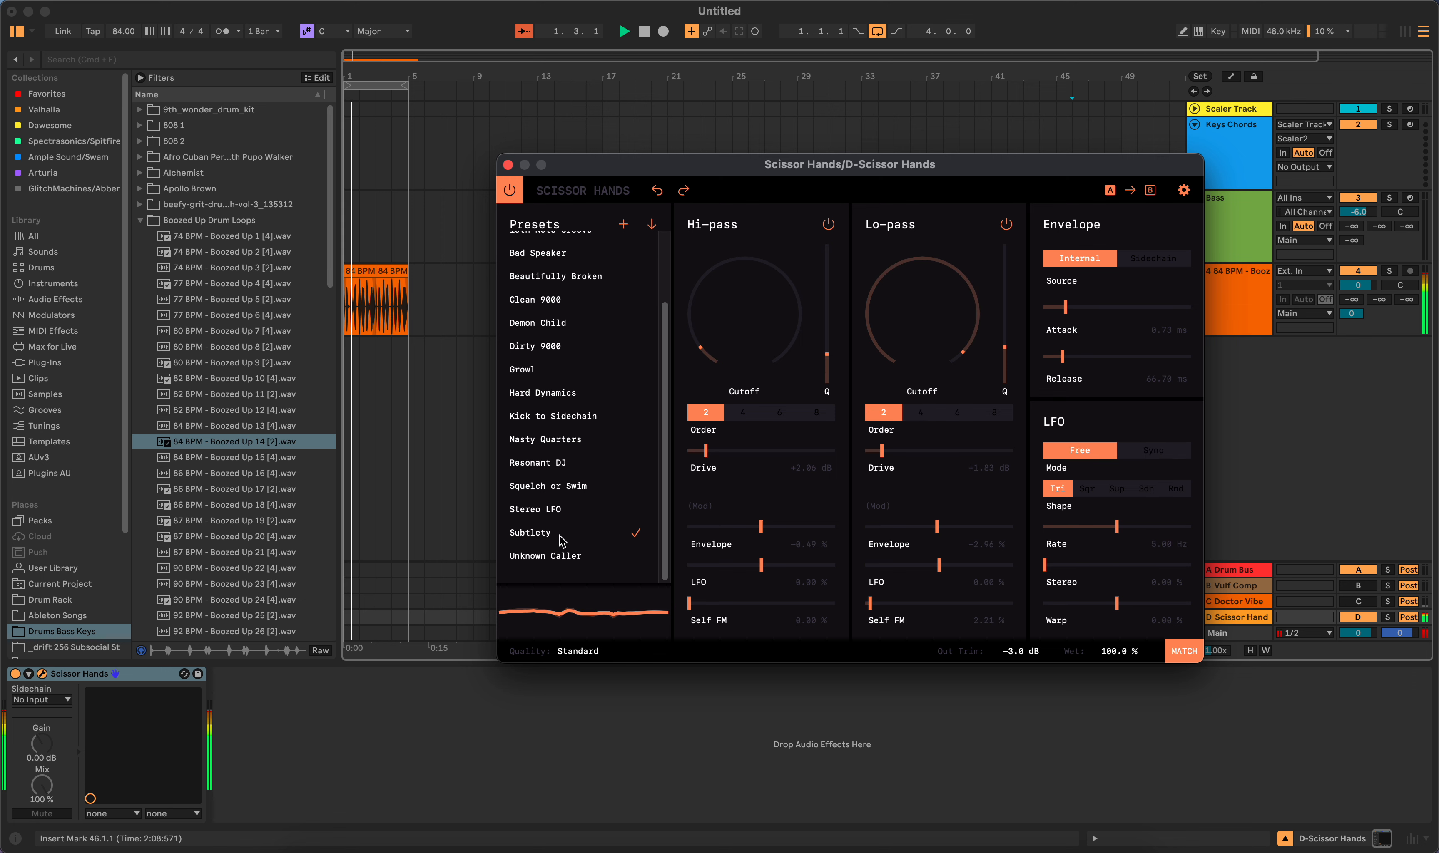
left_click(577, 557)
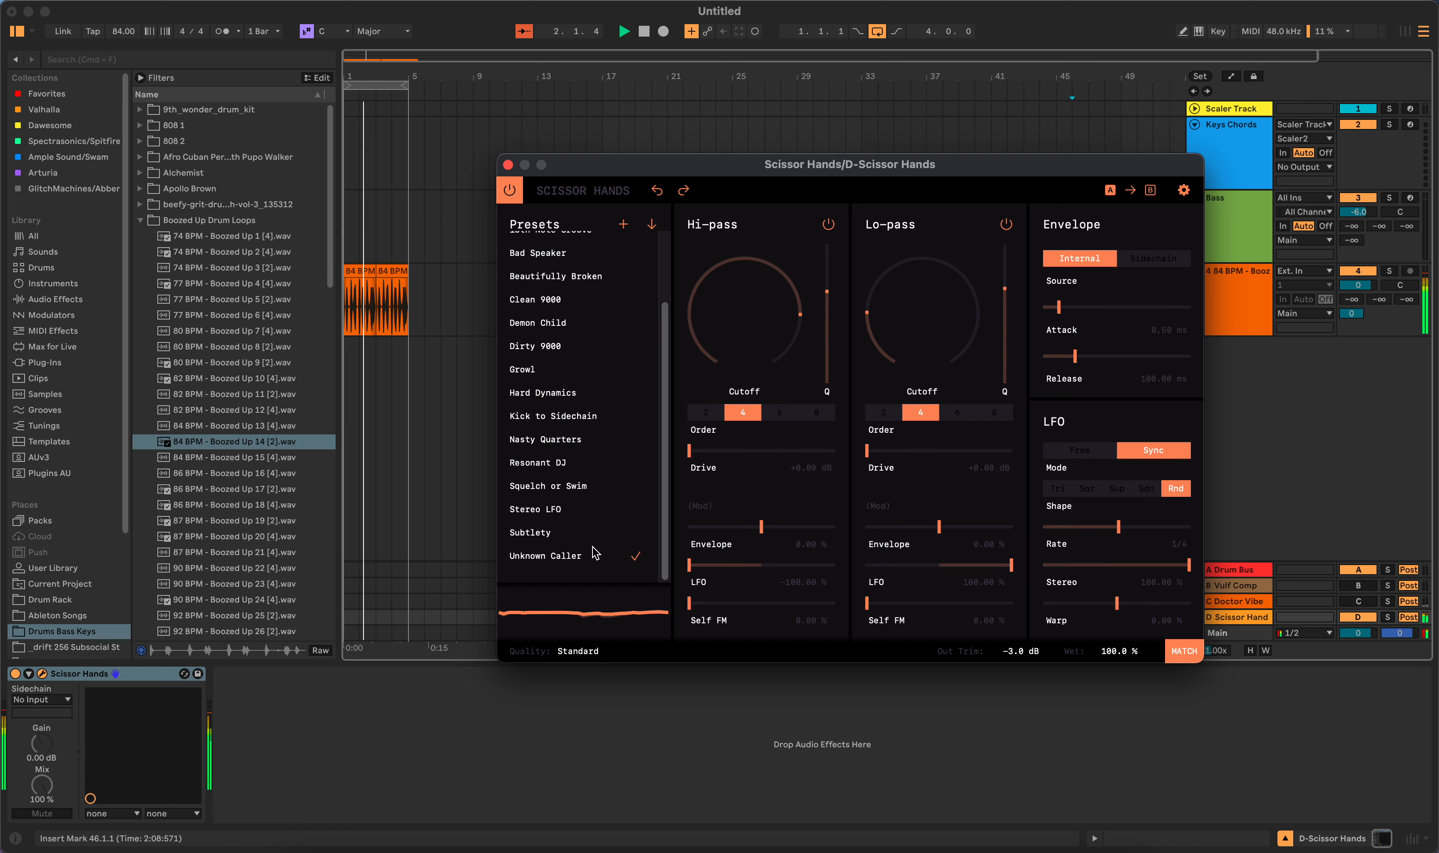
Step: Load the Default Settings preset, lower the Lo-pass cutoff and raise its Q to maximum
scroll(599, 552, "up", 3)
left_click(581, 293)
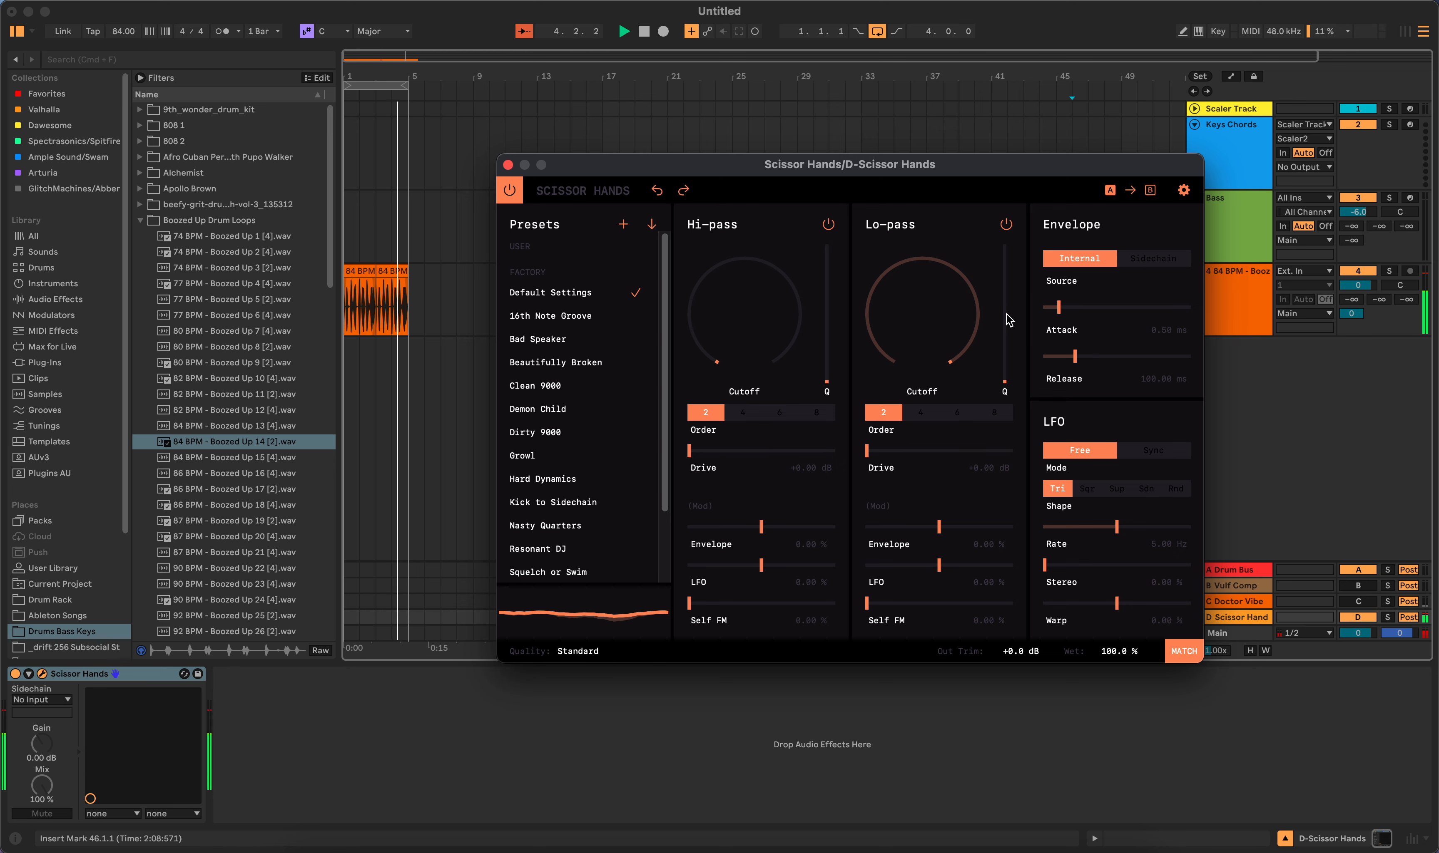
left_click_drag(935, 310, 1009, 190)
mouse_move(946, 257)
left_mouse_down()
mouse_move(941, 232)
mouse_move(939, 263)
left_mouse_up()
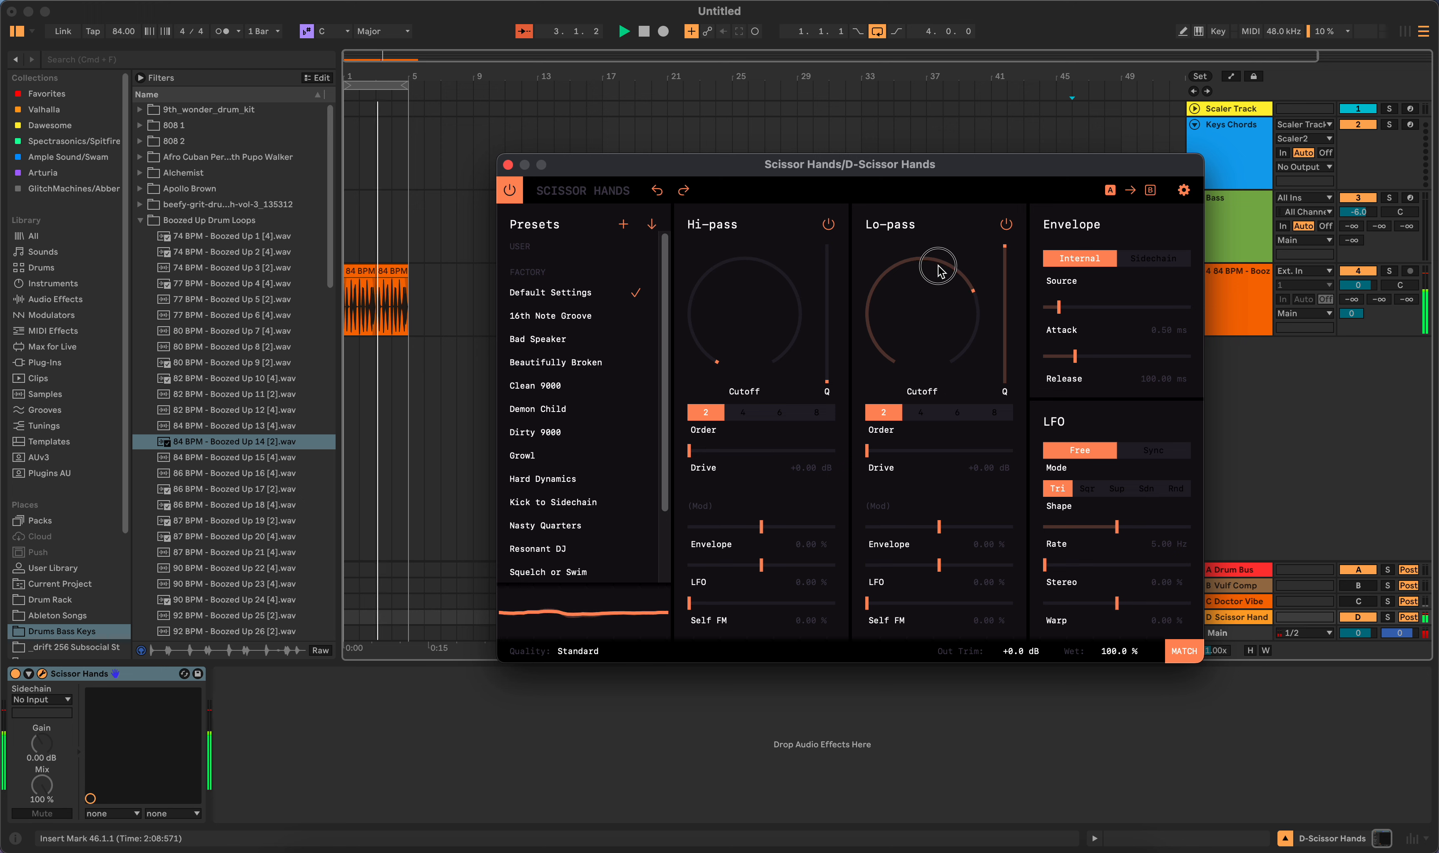
Step: Try the higher Lo-pass orders, add about 5.8 dB of drive, lower the cutoff further and select order 4
left_click(922, 415)
left_click(966, 415)
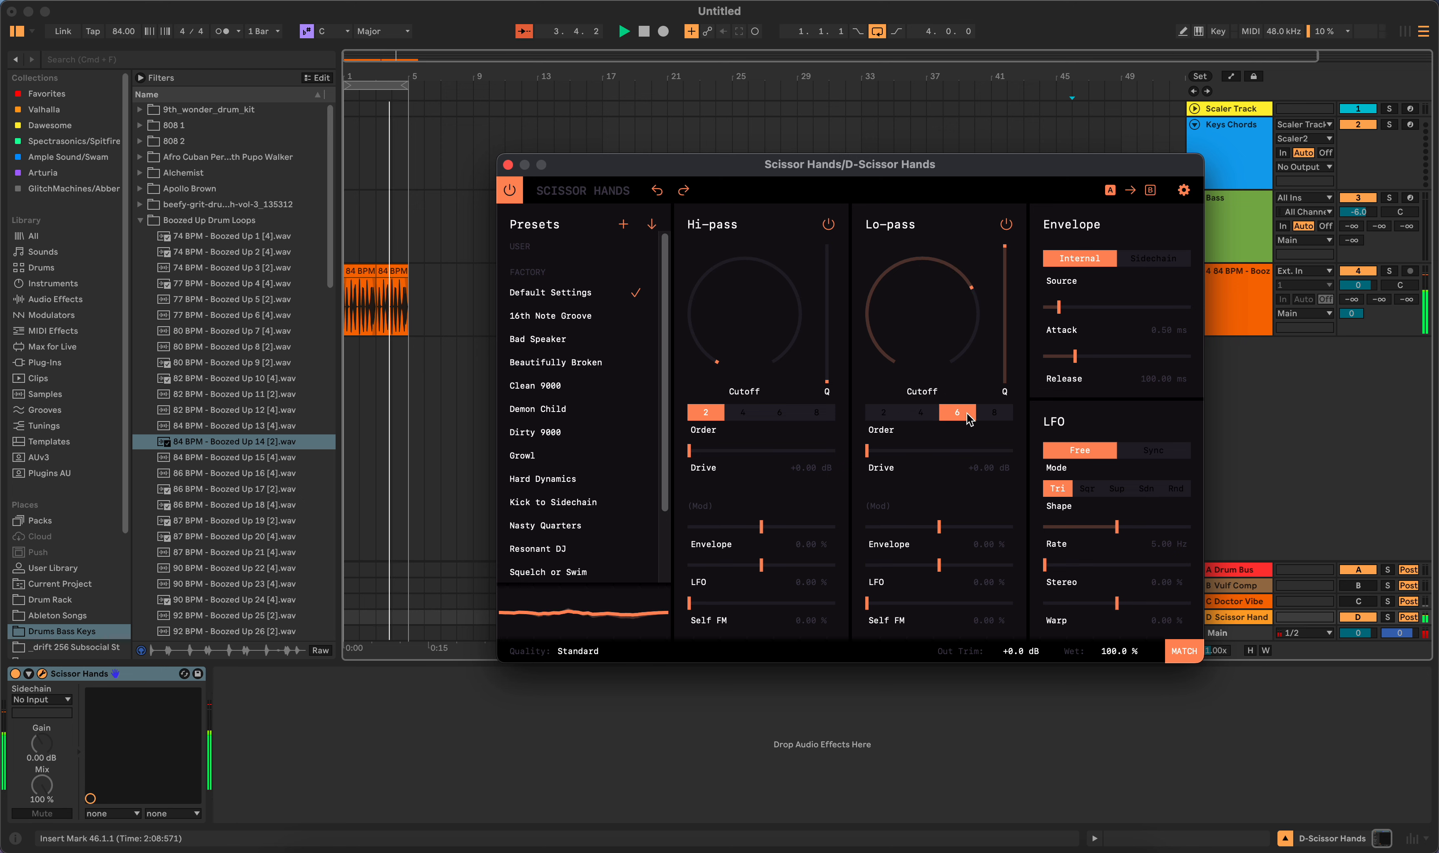
left_click(995, 415)
left_click_drag(871, 454, 920, 444)
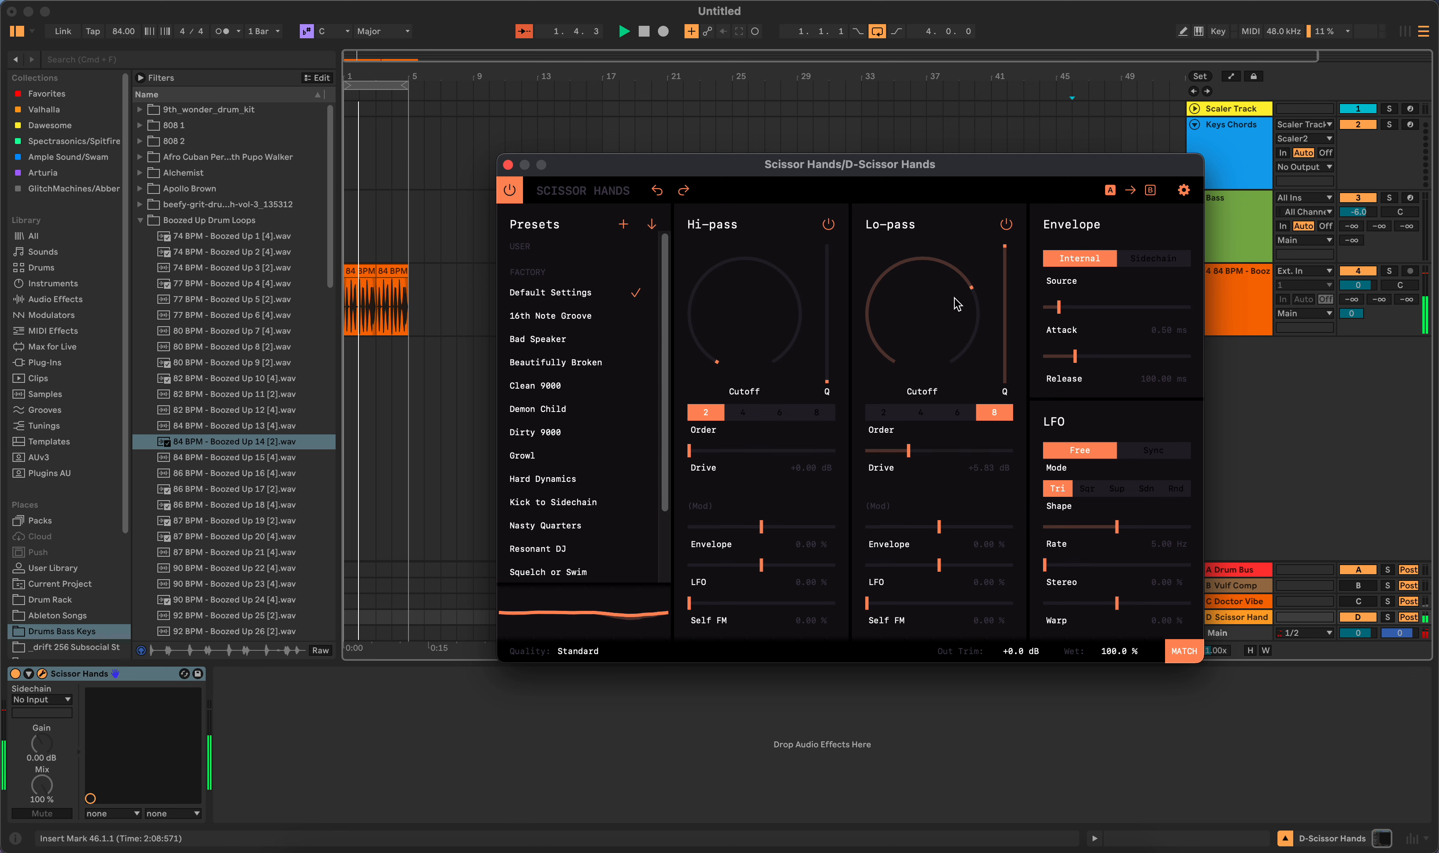
left_click_drag(961, 338, 946, 320)
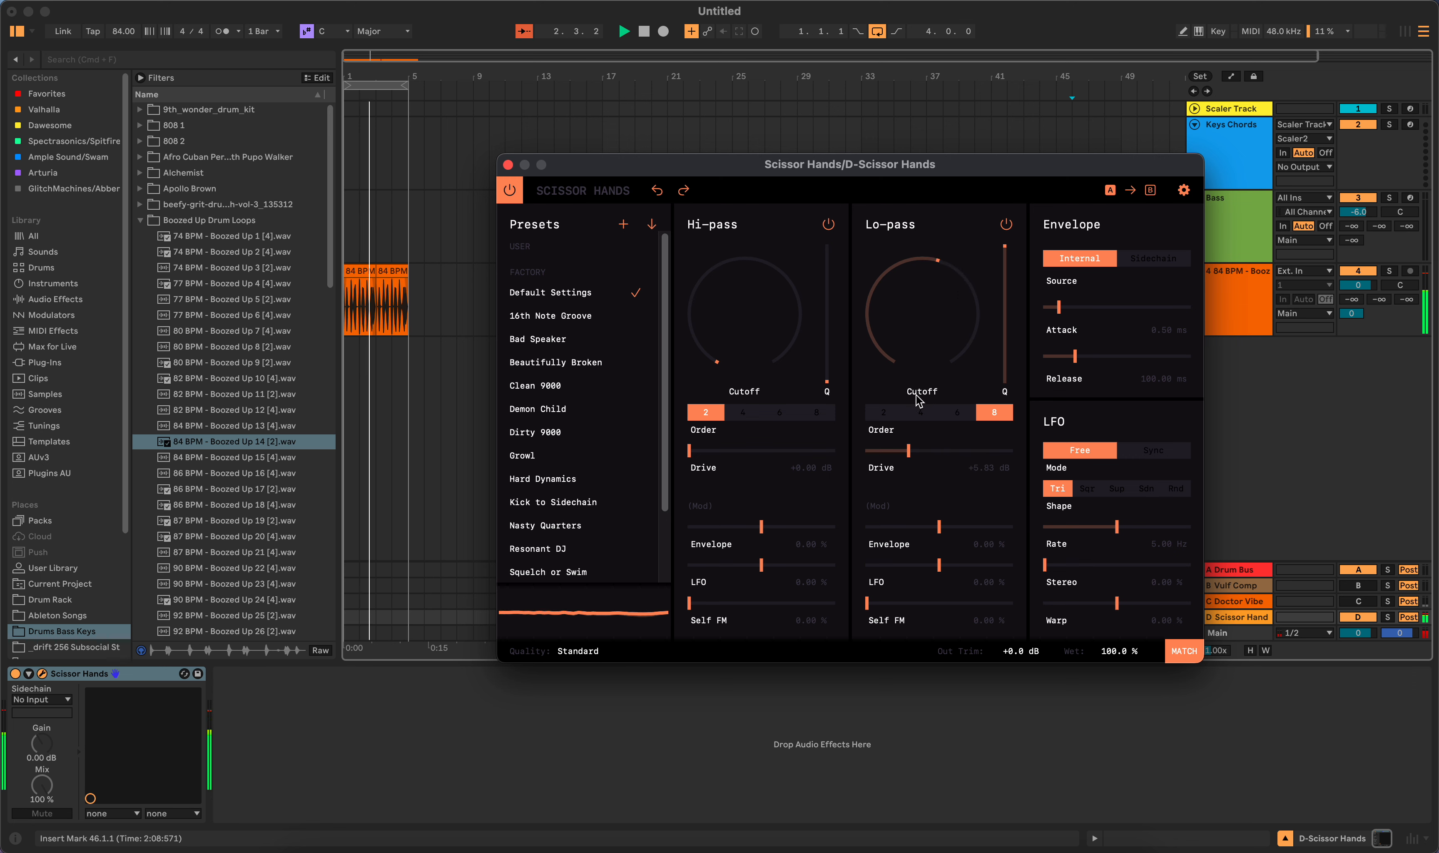
left_click(921, 412)
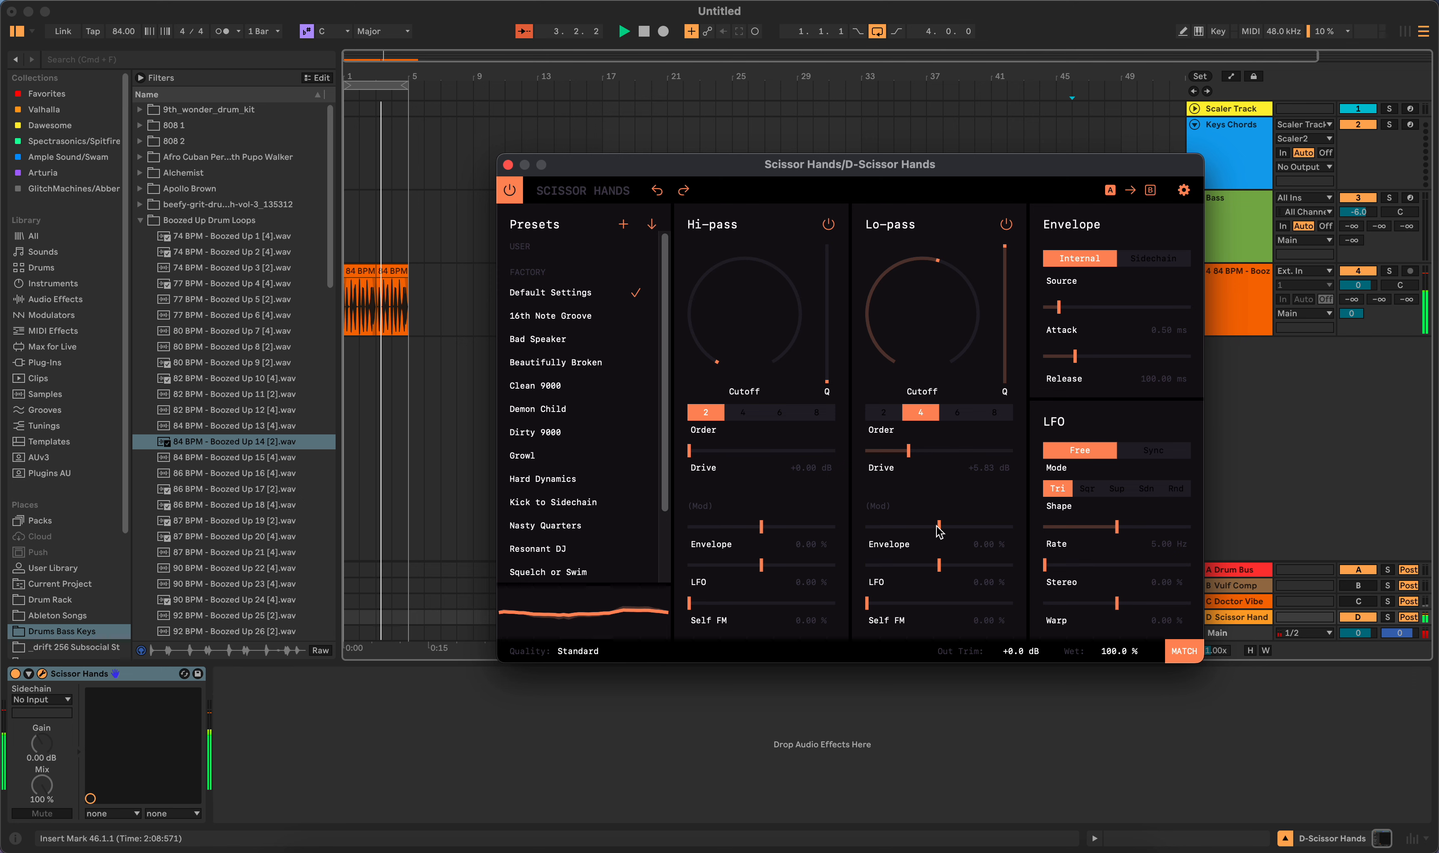
Step: Set Lo-pass modulation to about -26% Envelope, 14% LFO and 67% Self FM, raise cutoff, halve Q, choose order 6 and remove the drive
left_click_drag(936, 531, 948, 565)
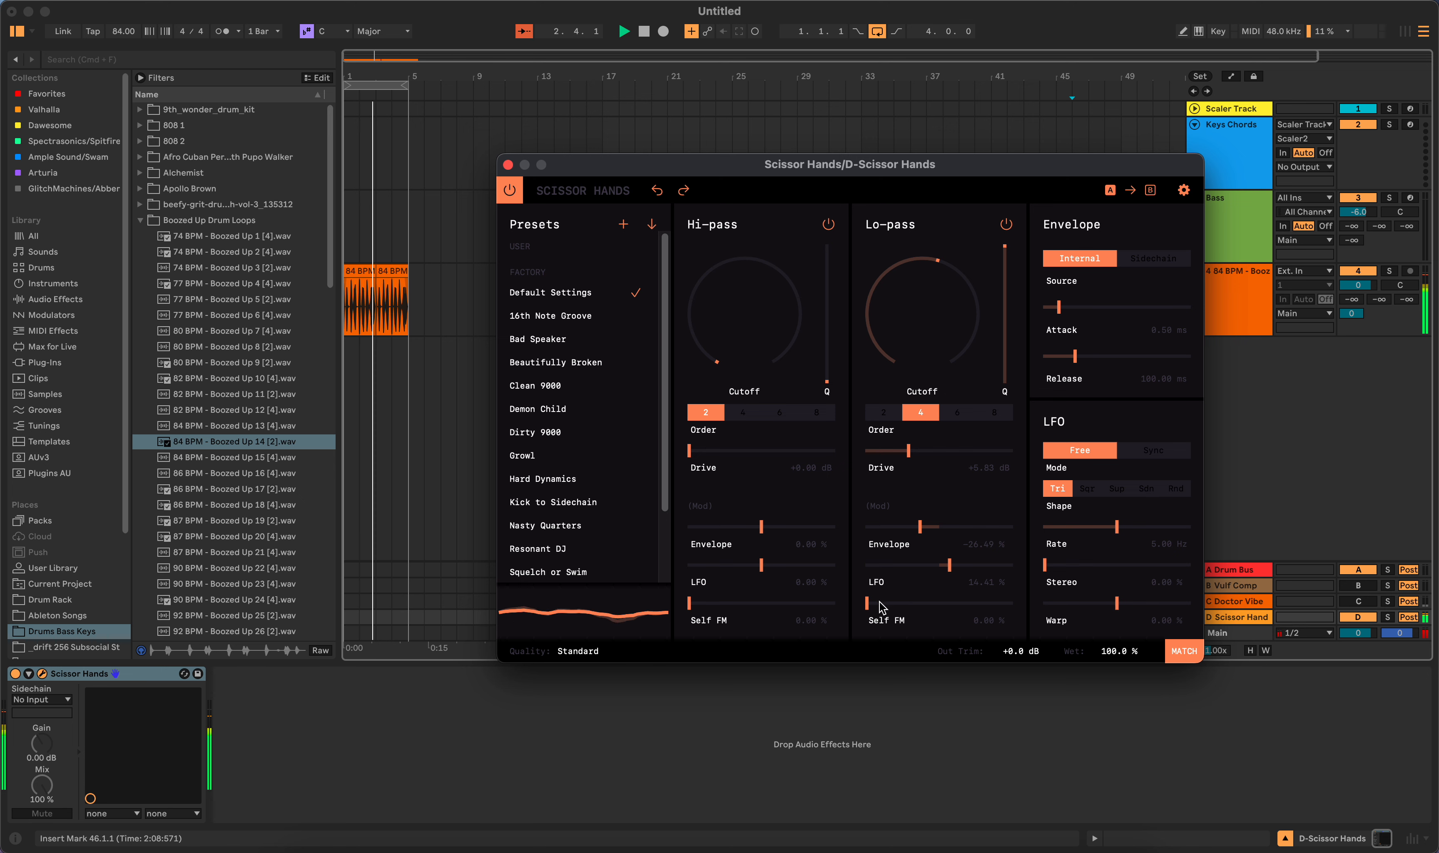
left_click_drag(875, 604, 1006, 327)
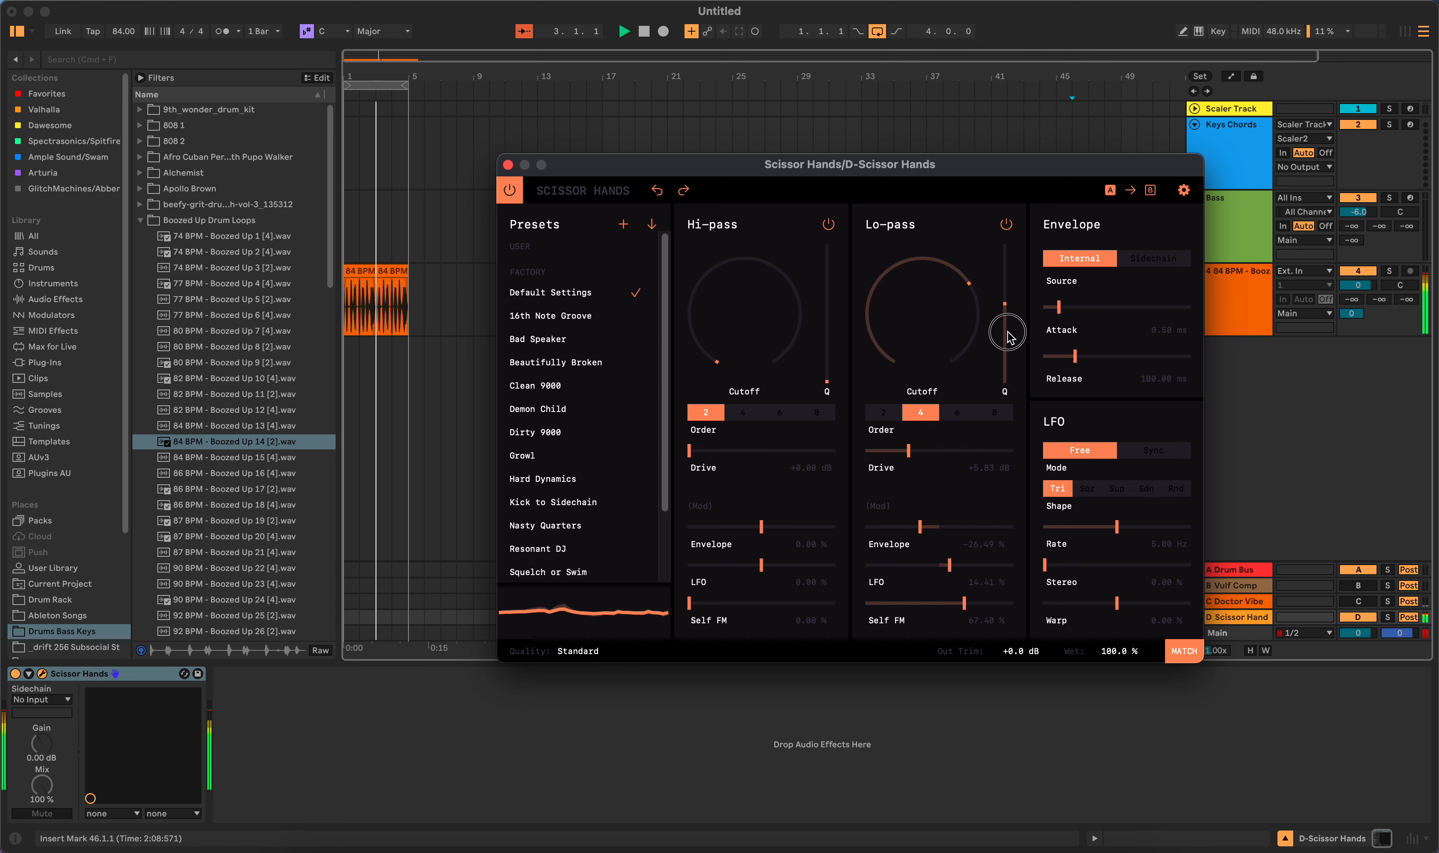
left_click(957, 413)
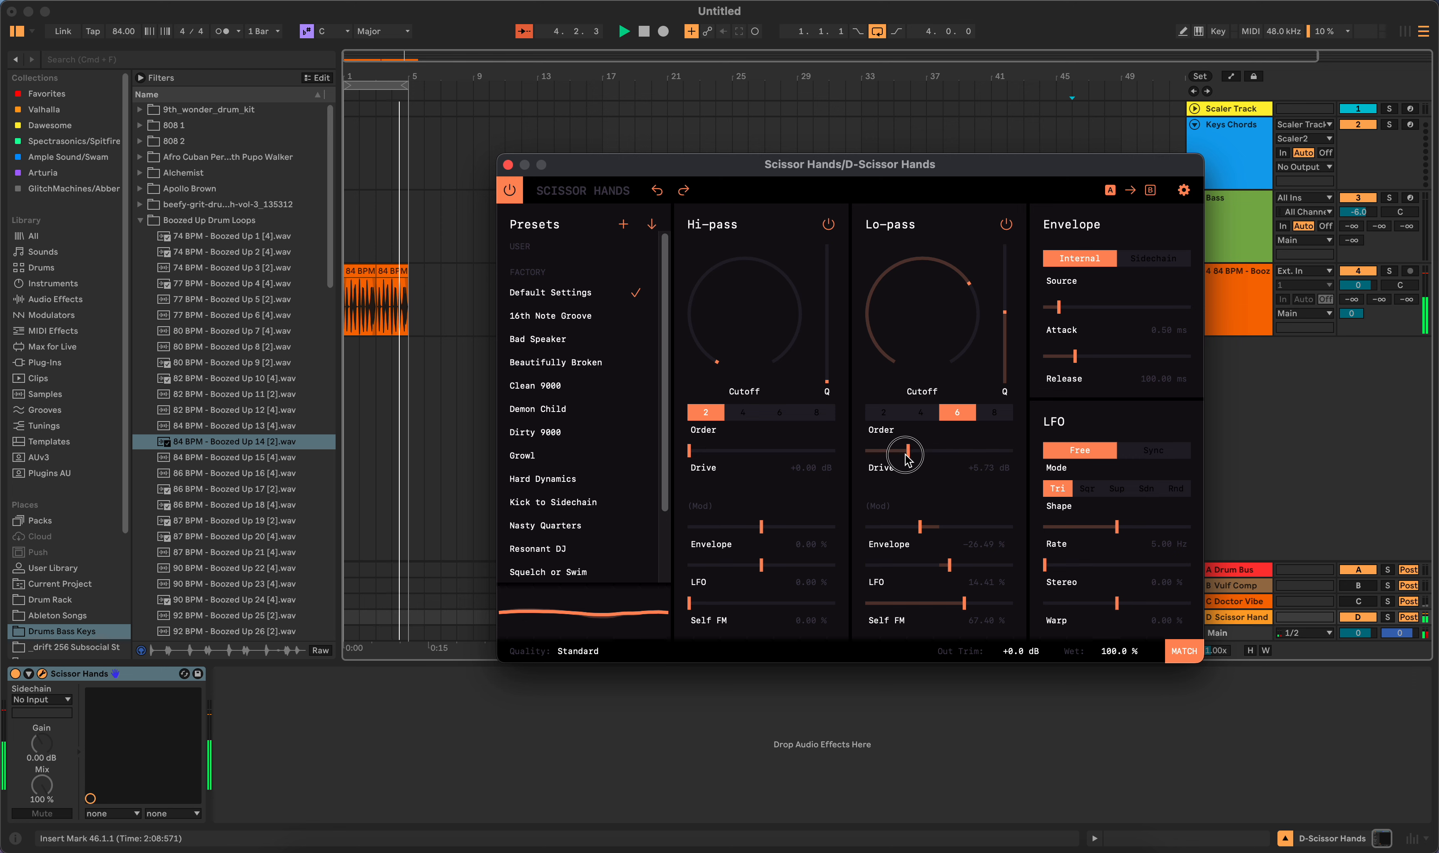
left_click_drag(907, 457, 885, 460)
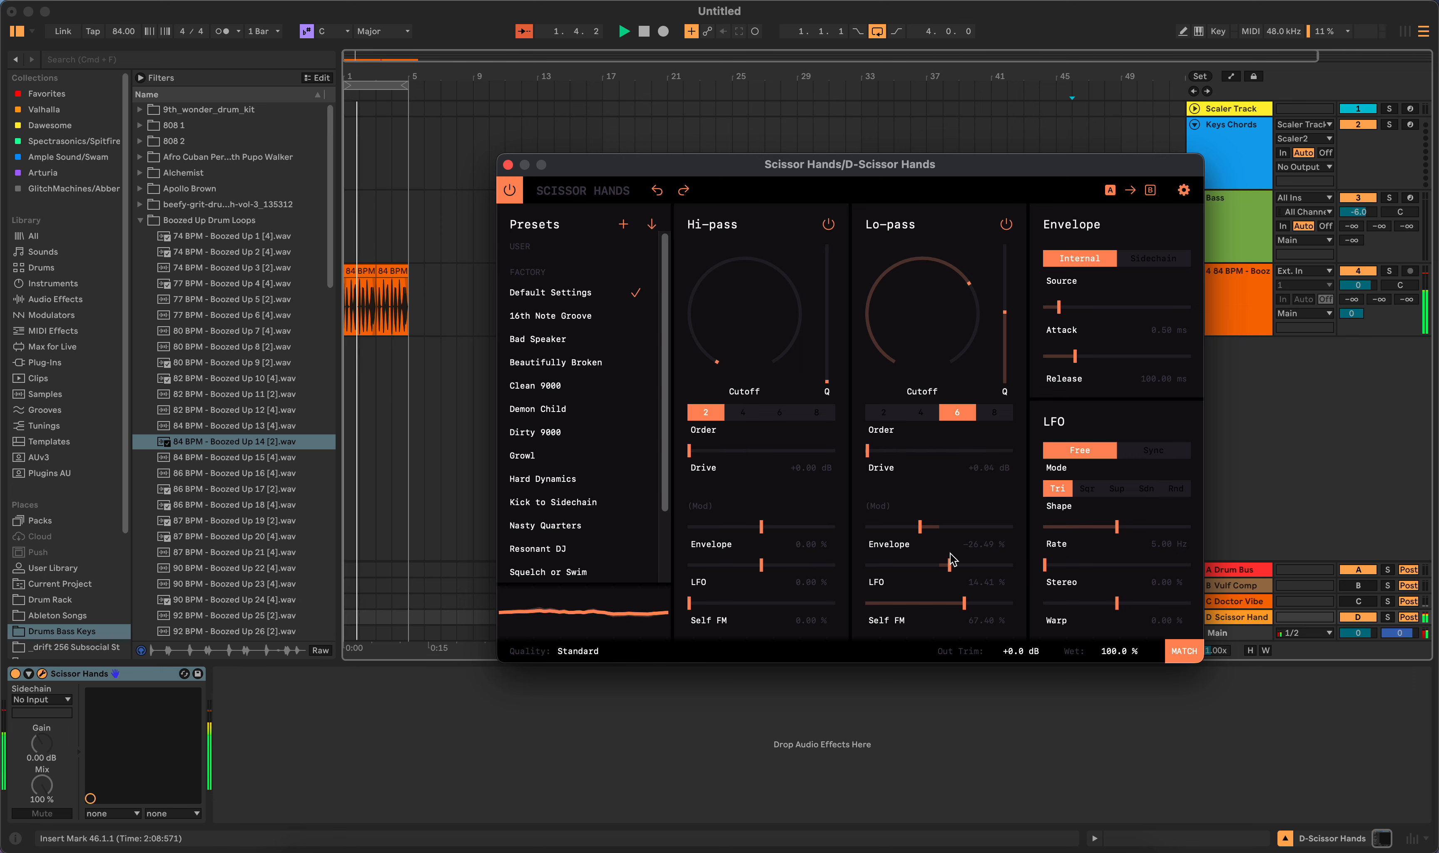
Step: Set the LFO to the Rnd shape in Sync mode at rate 1/8 with about 23% stereo, and the output trim to +9.0 dB
left_click(1087, 489)
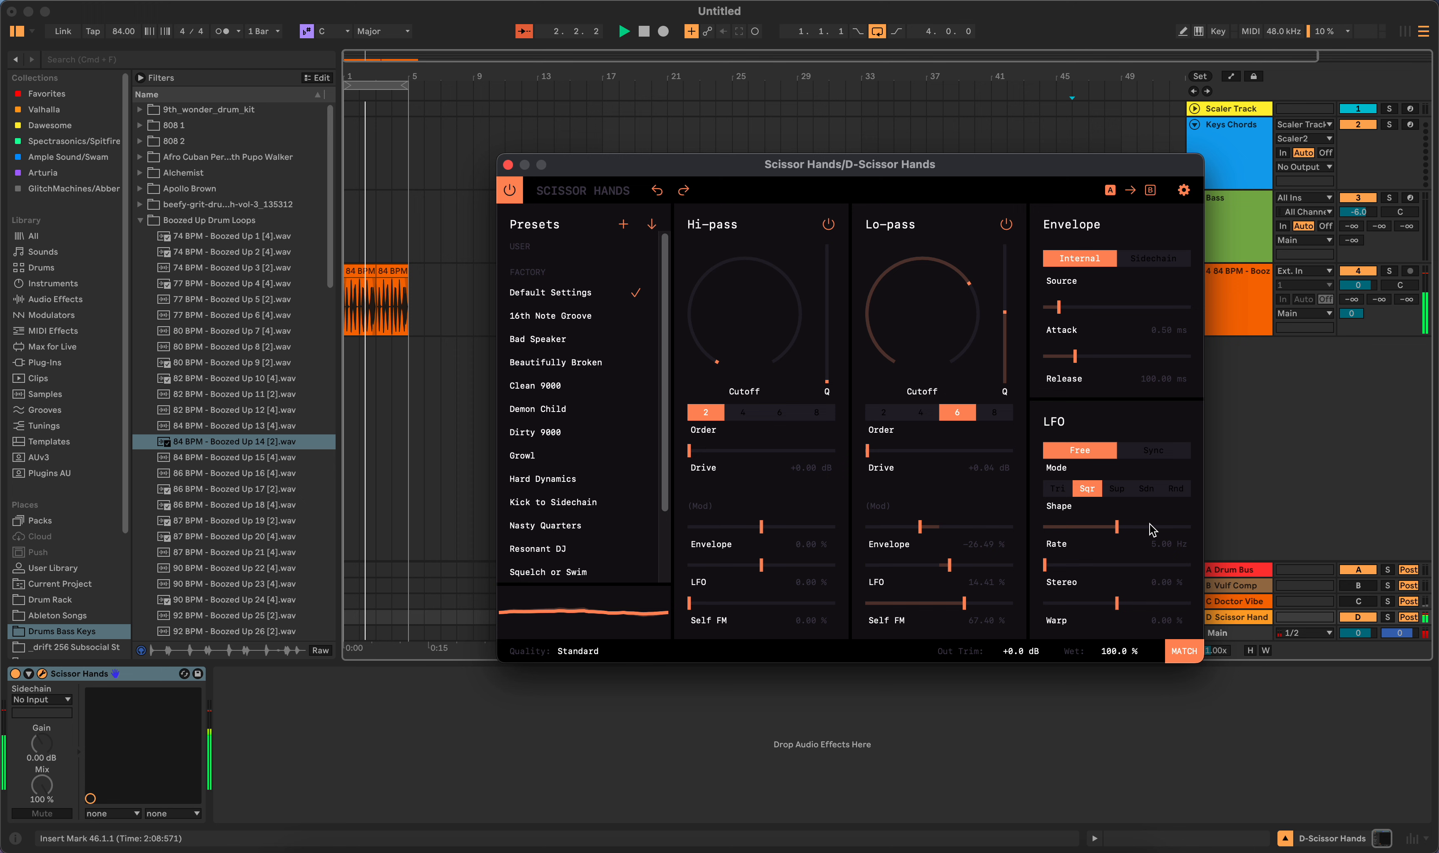
left_click(1147, 494)
left_click(1173, 493)
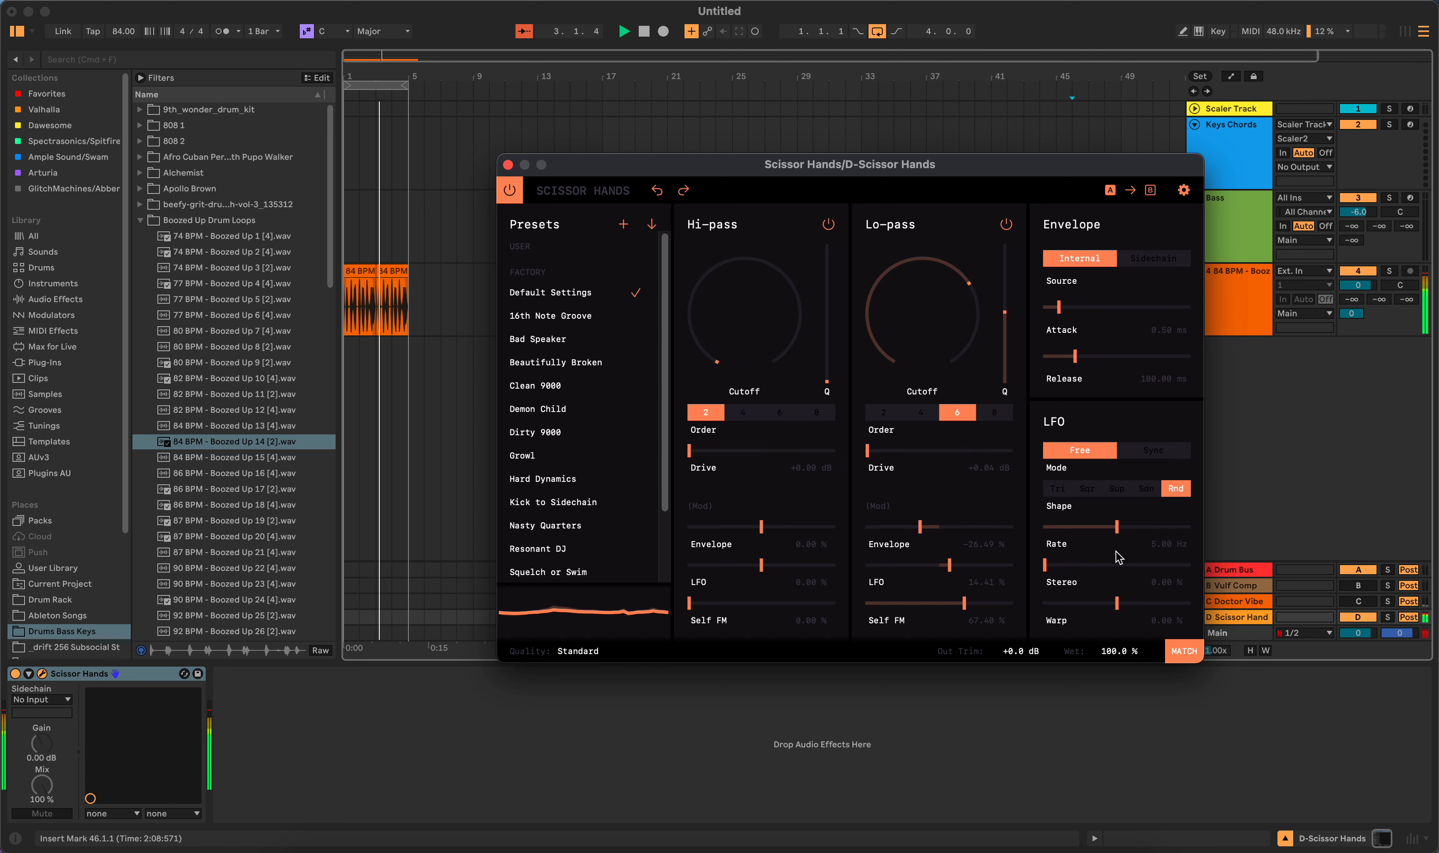
left_click_drag(1049, 569, 1082, 541)
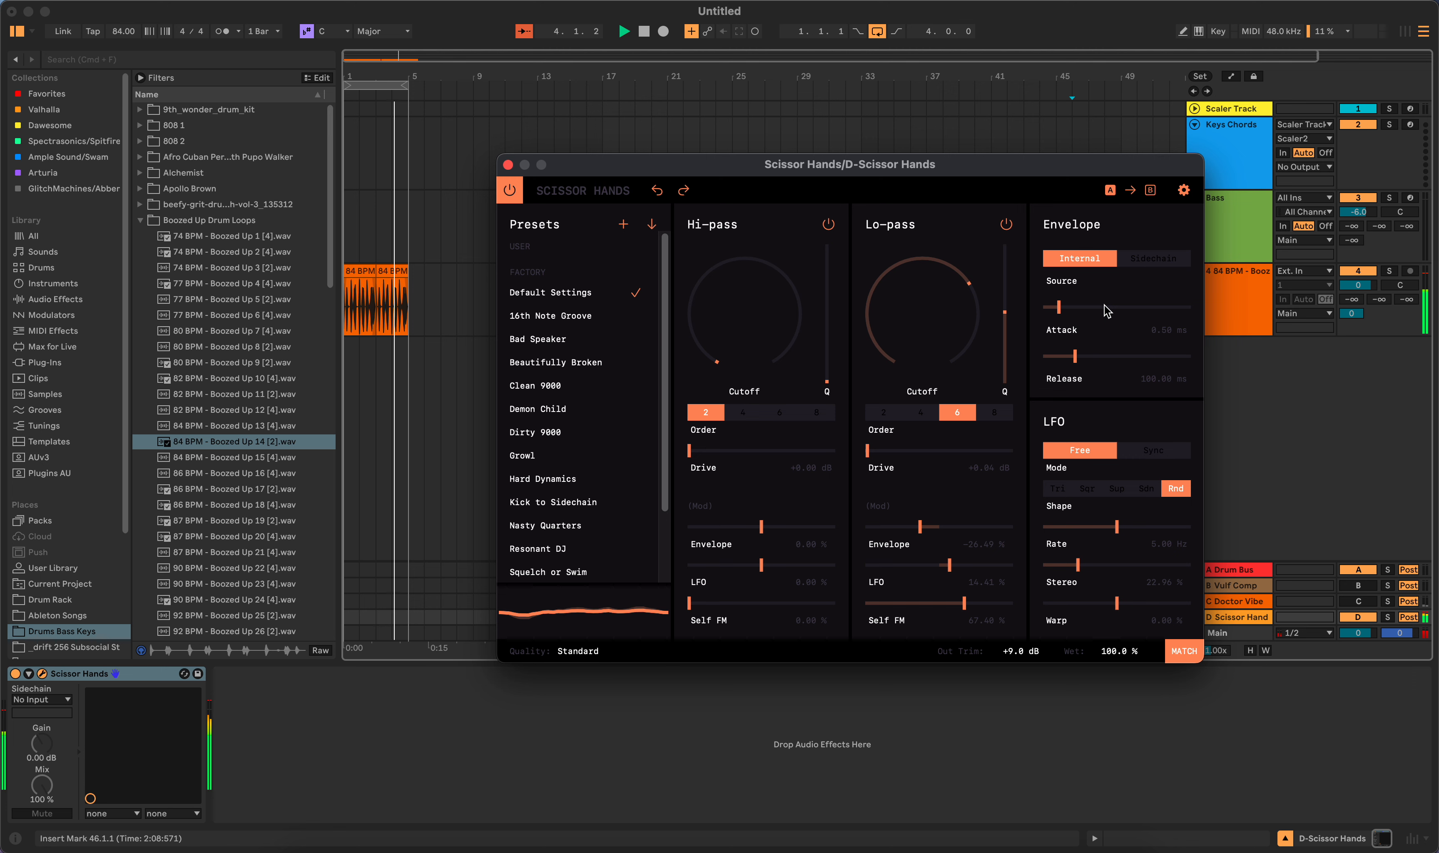
left_click(1162, 454)
left_click_drag(1116, 527, 1138, 527)
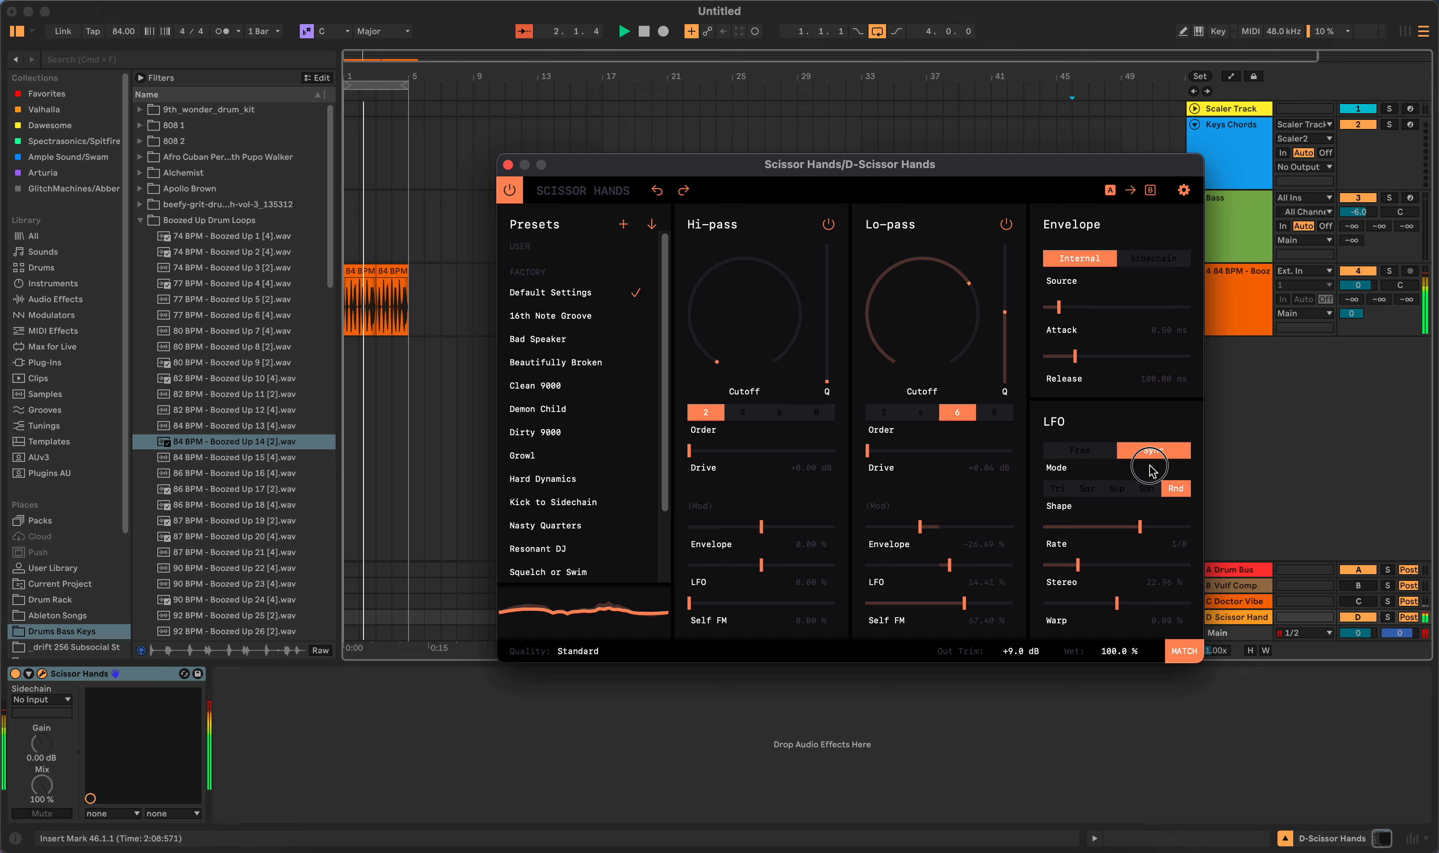
left_click_drag(1138, 527, 1143, 425)
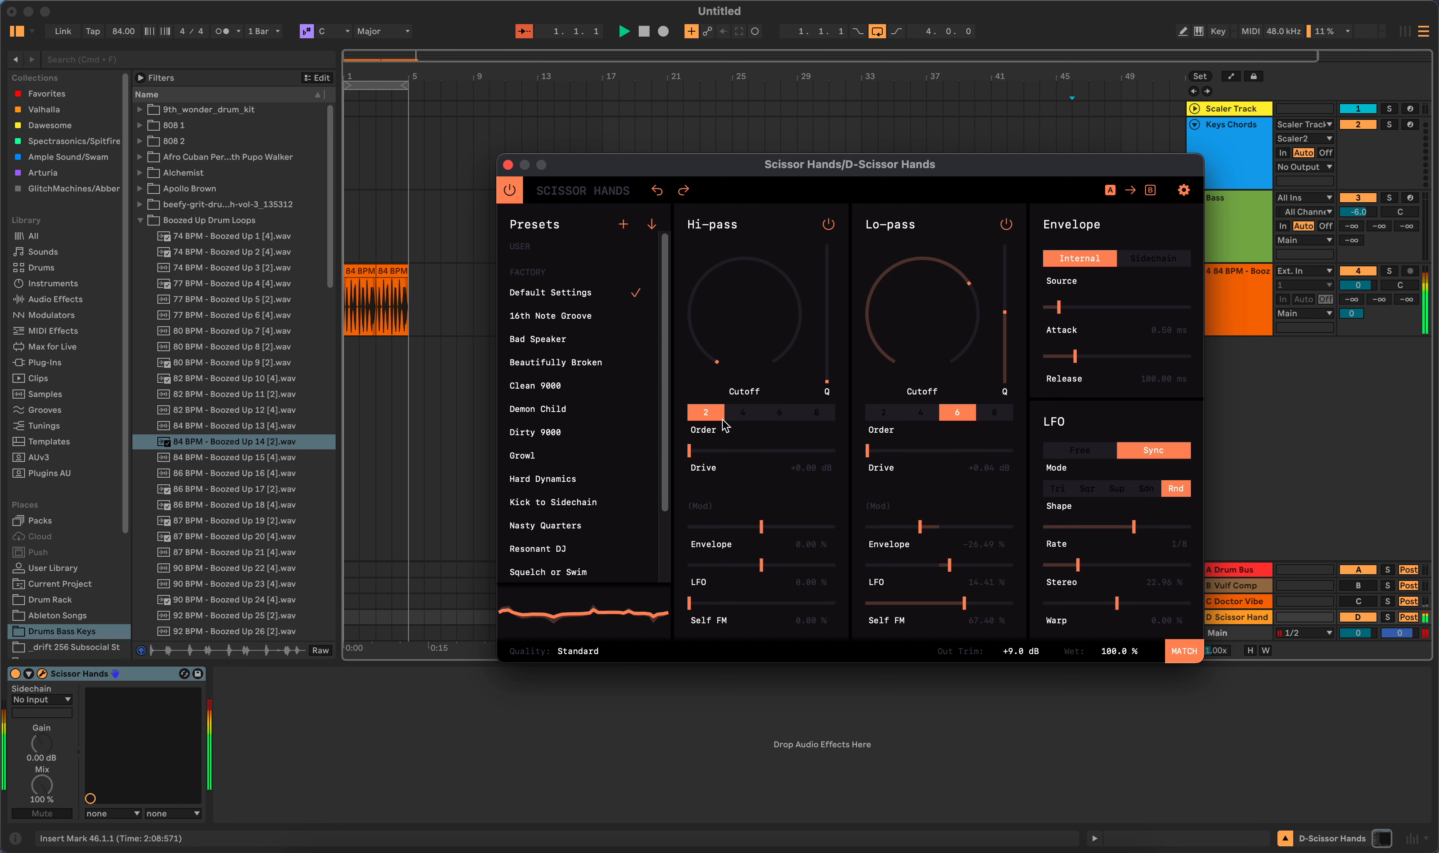
Step: Raise the Hi-pass cutoff to maximum with a medium Q, and lower the Lo-pass cutoff and Q to minimum
left_click_drag(713, 320, 744, 178)
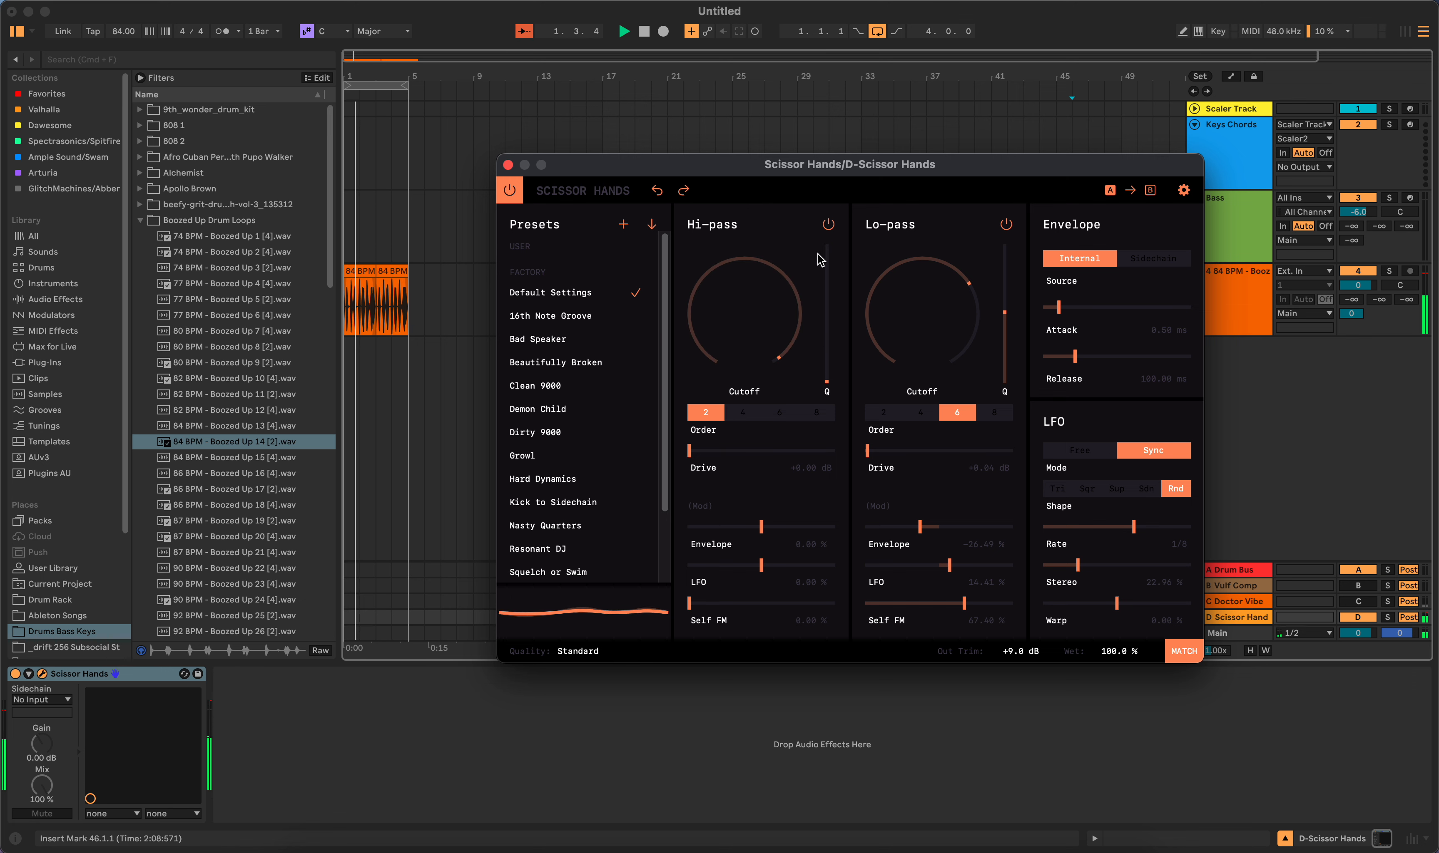
left_click_drag(826, 300, 825, 229)
left_click_drag(945, 285, 936, 437)
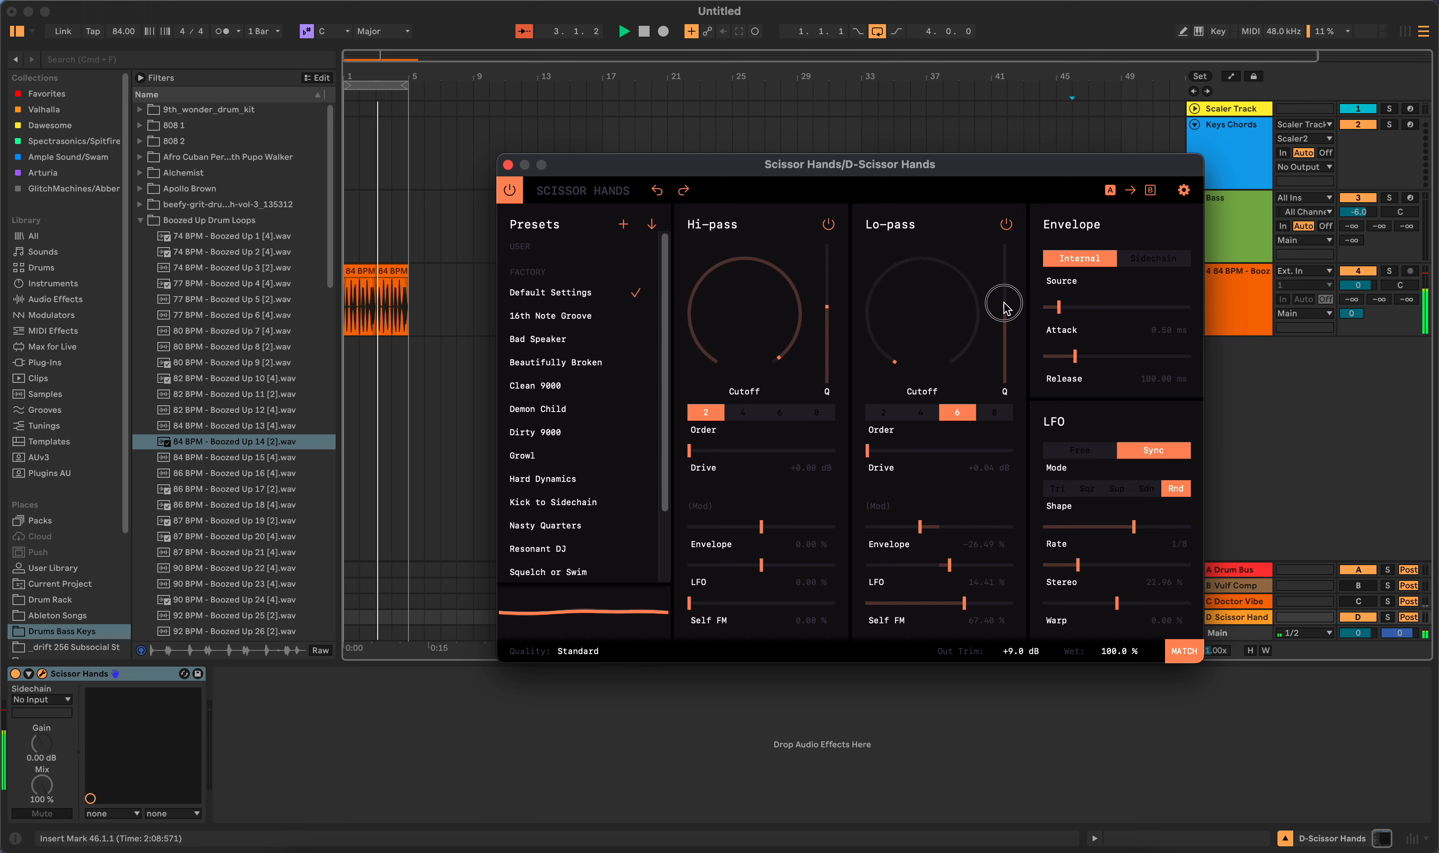
left_click_drag(1004, 306, 1017, 484)
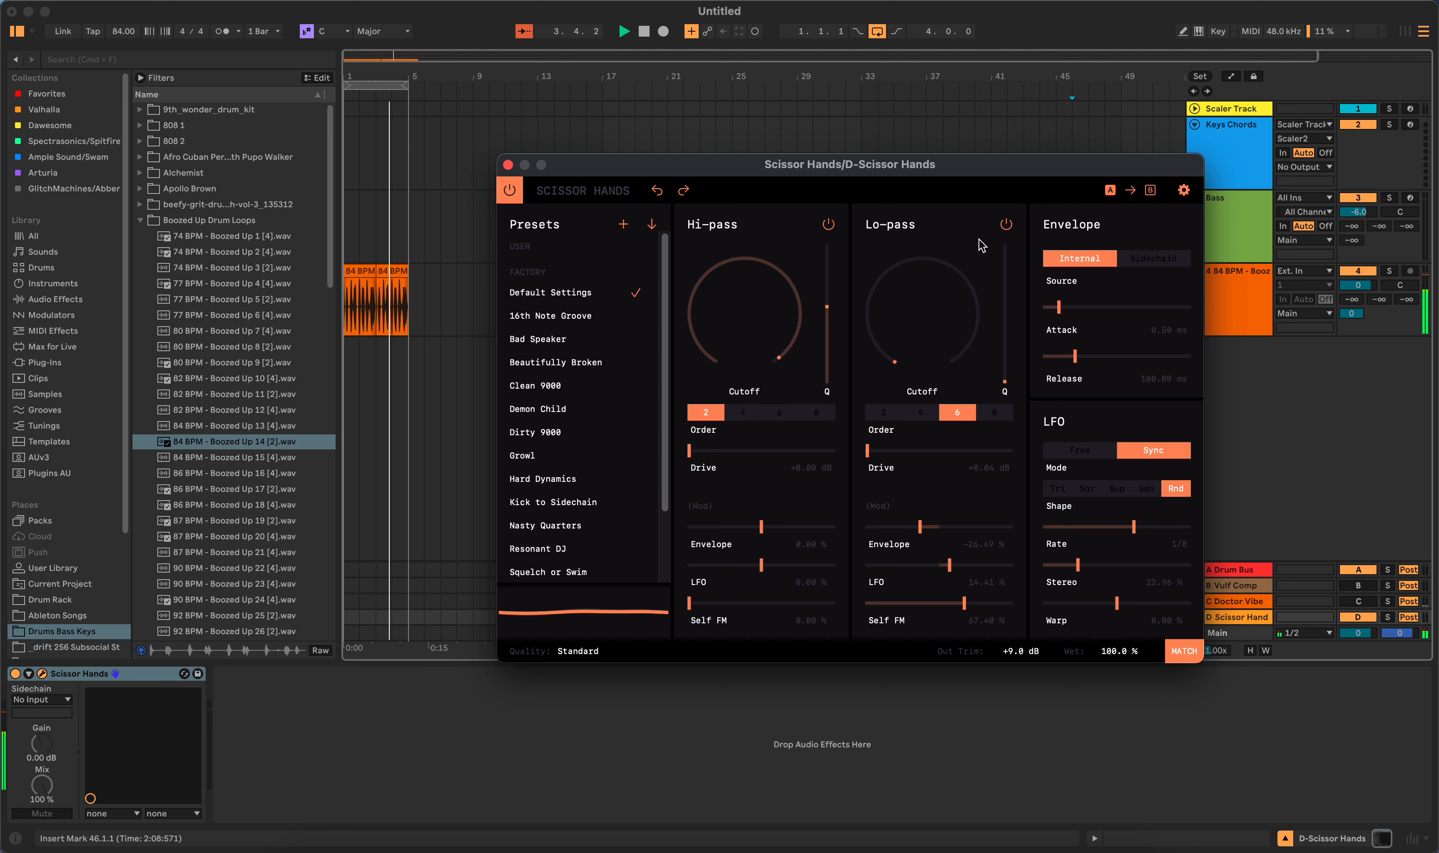
Step: Turn off the Lo-pass filter and lower the Hi-pass cutoff and Q
left_click(1004, 225)
left_click_drag(754, 360, 747, 443)
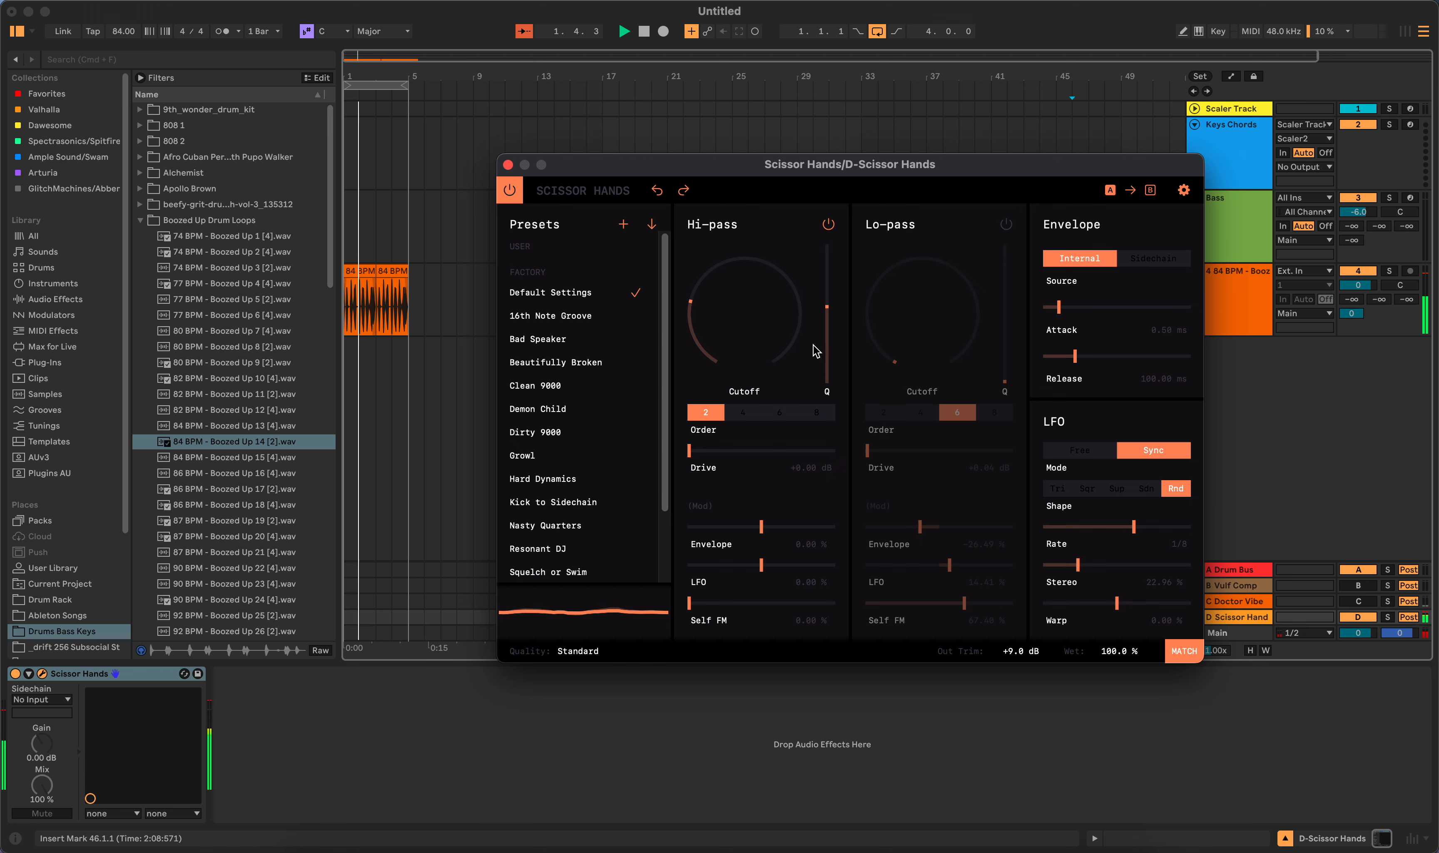
left_click_drag(827, 314, 820, 353)
Step: Set the Hi-pass drive to about 7.5 dB, Envelope to 43%, LFO to -45% and Self FM to 52%, and raise the cutoff
left_click_drag(702, 448, 754, 430)
left_click_drag(761, 538, 779, 490)
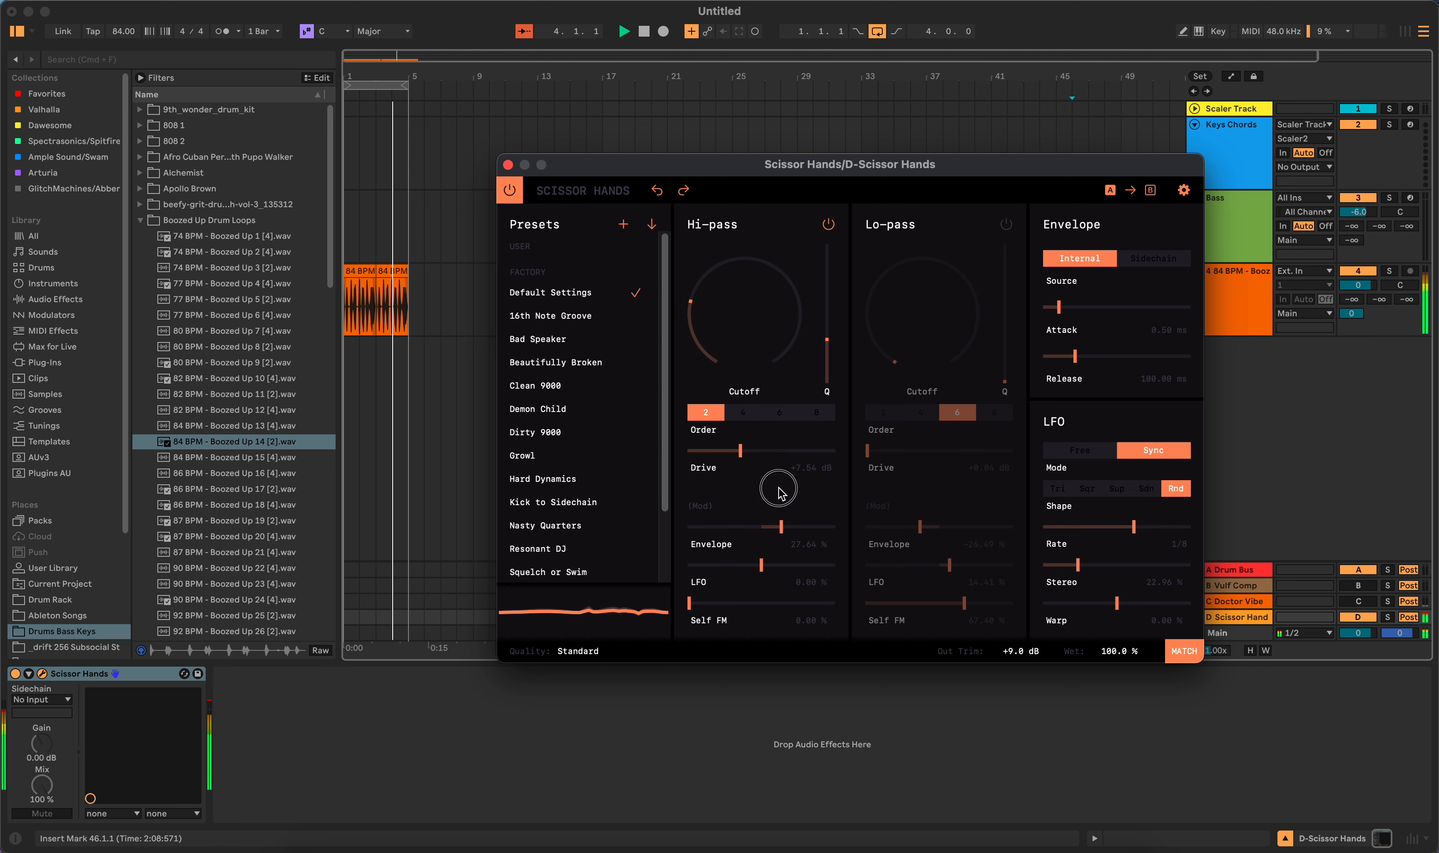
left_click_drag(762, 570, 783, 414)
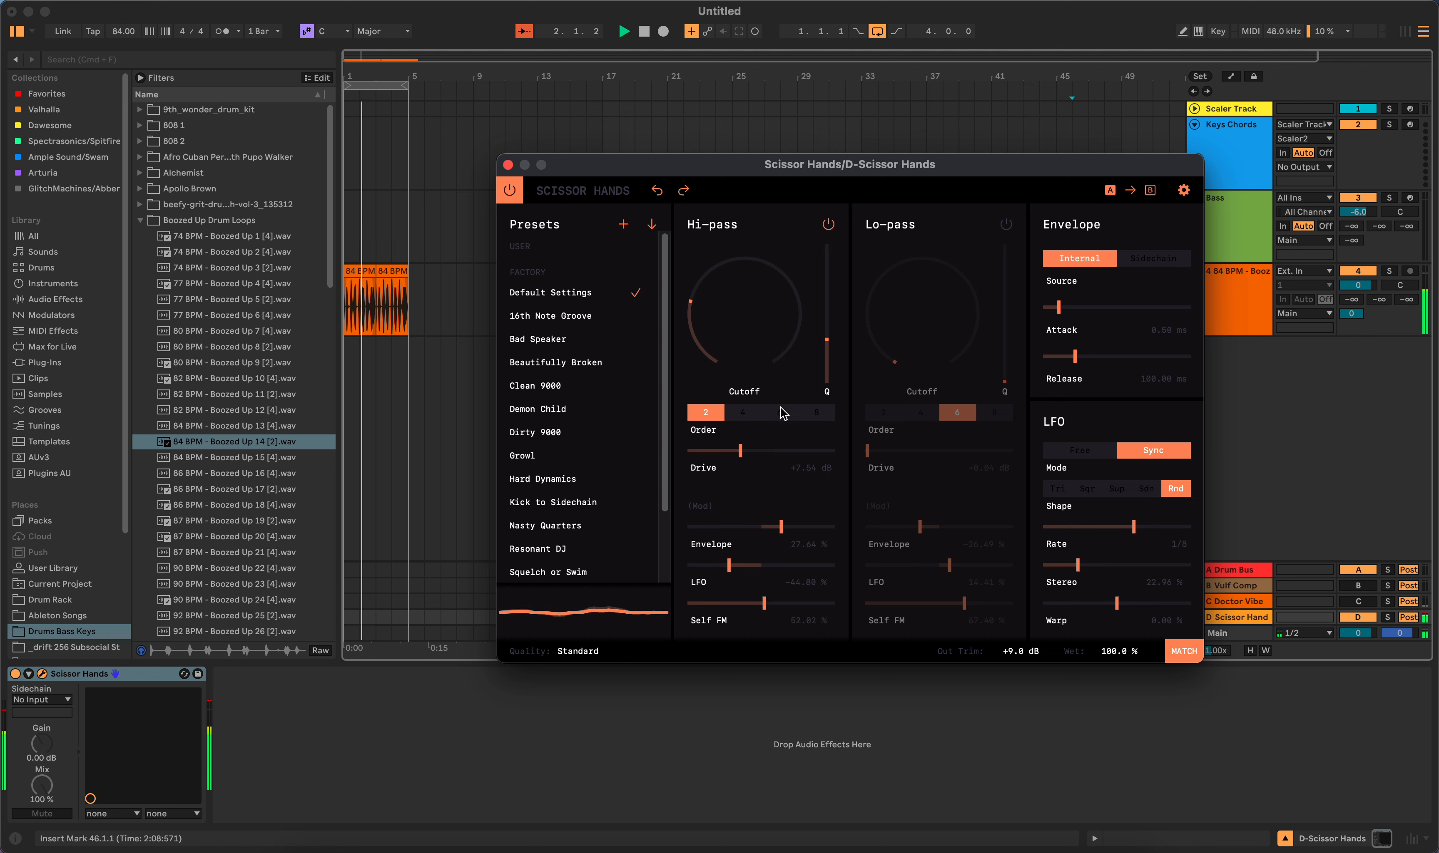
left_click_drag(783, 527, 795, 484)
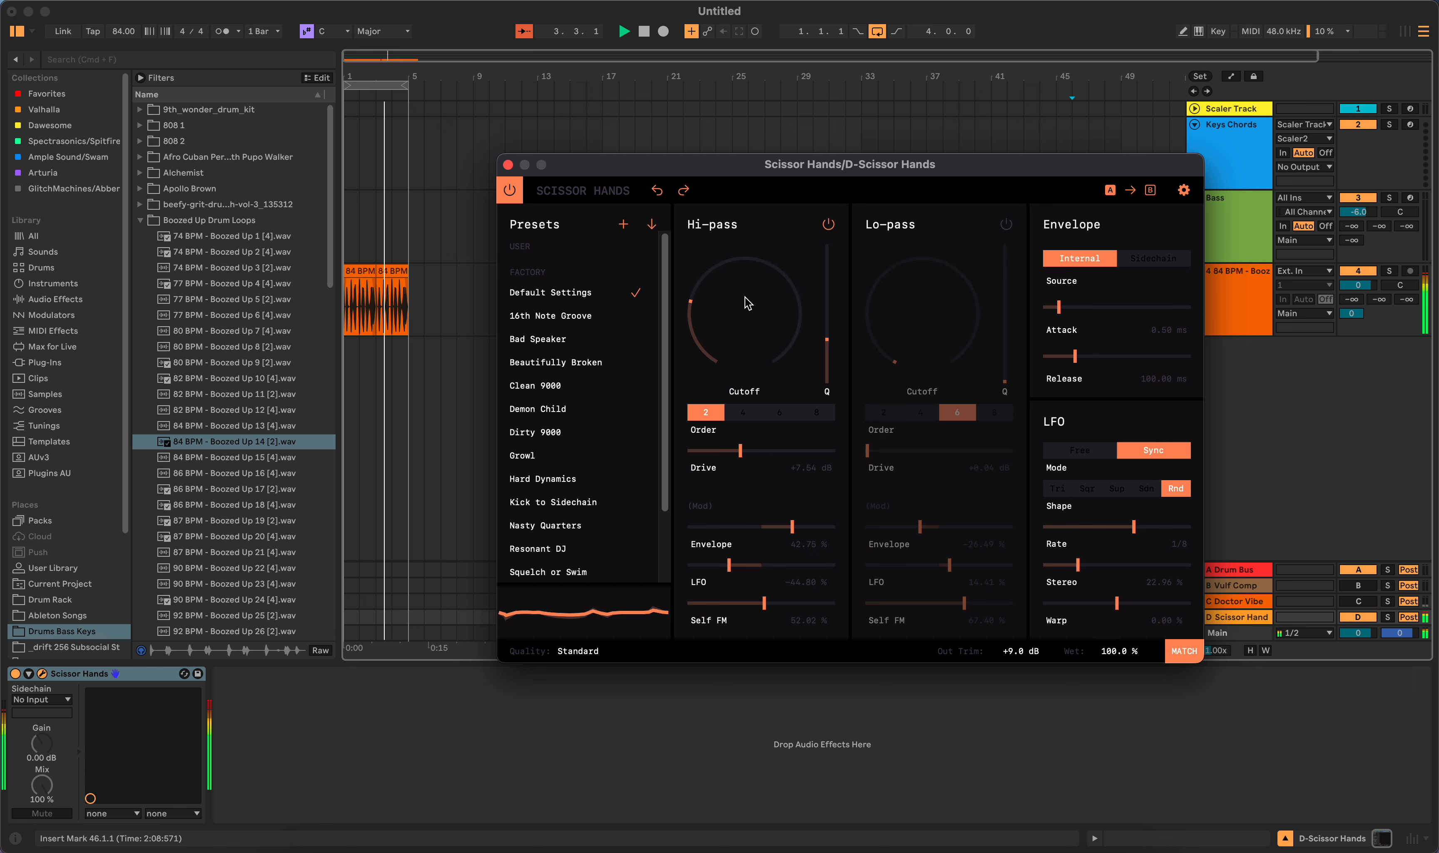
left_click_drag(748, 302, 739, 233)
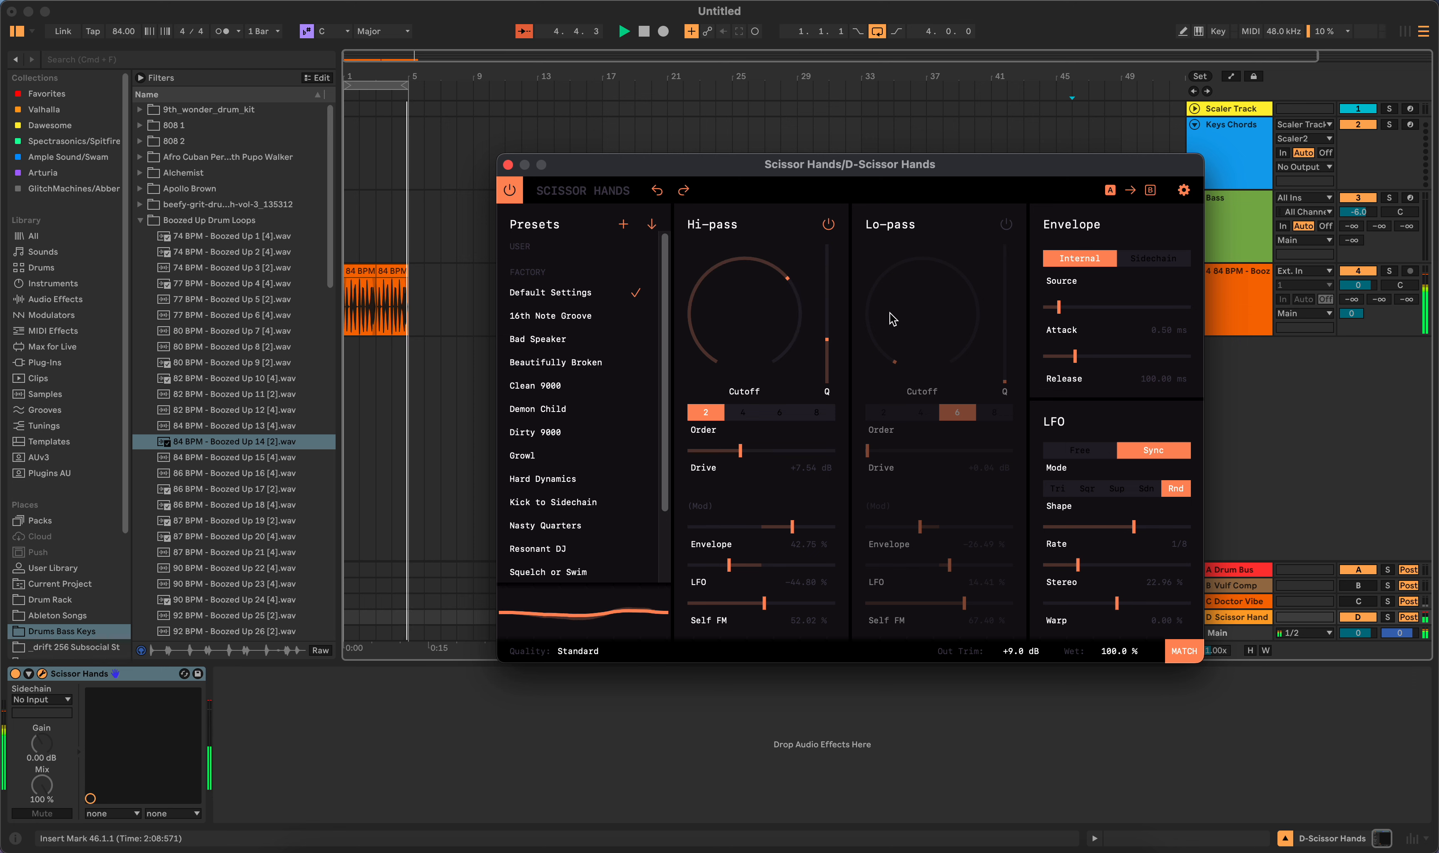
Step: Turn the Lo-pass filter back on with a mid-range cutoff and a high Q
left_click_drag(892, 320, 899, 221)
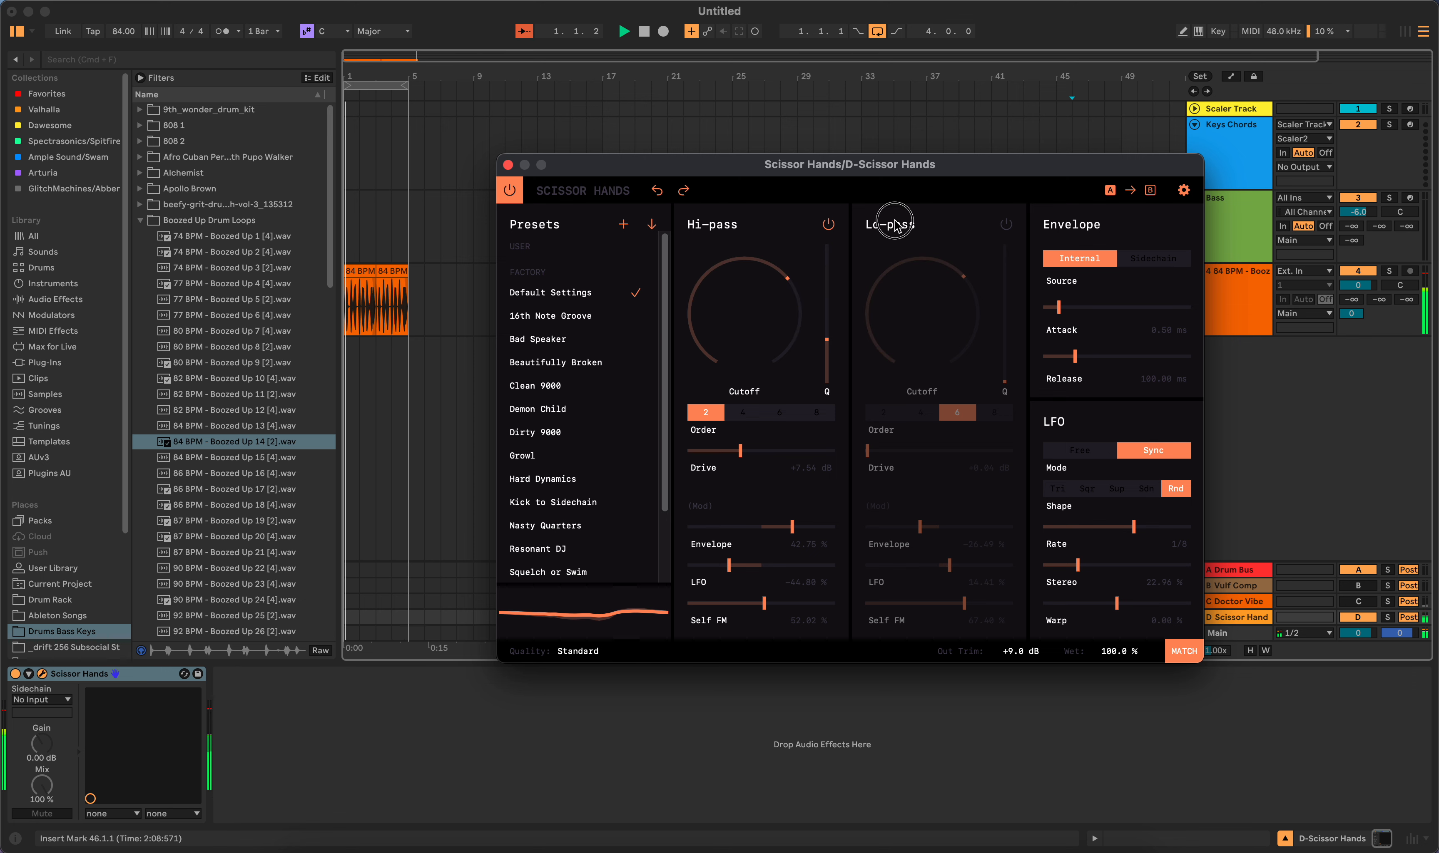
left_click(1005, 225)
left_click_drag(925, 294, 917, 327)
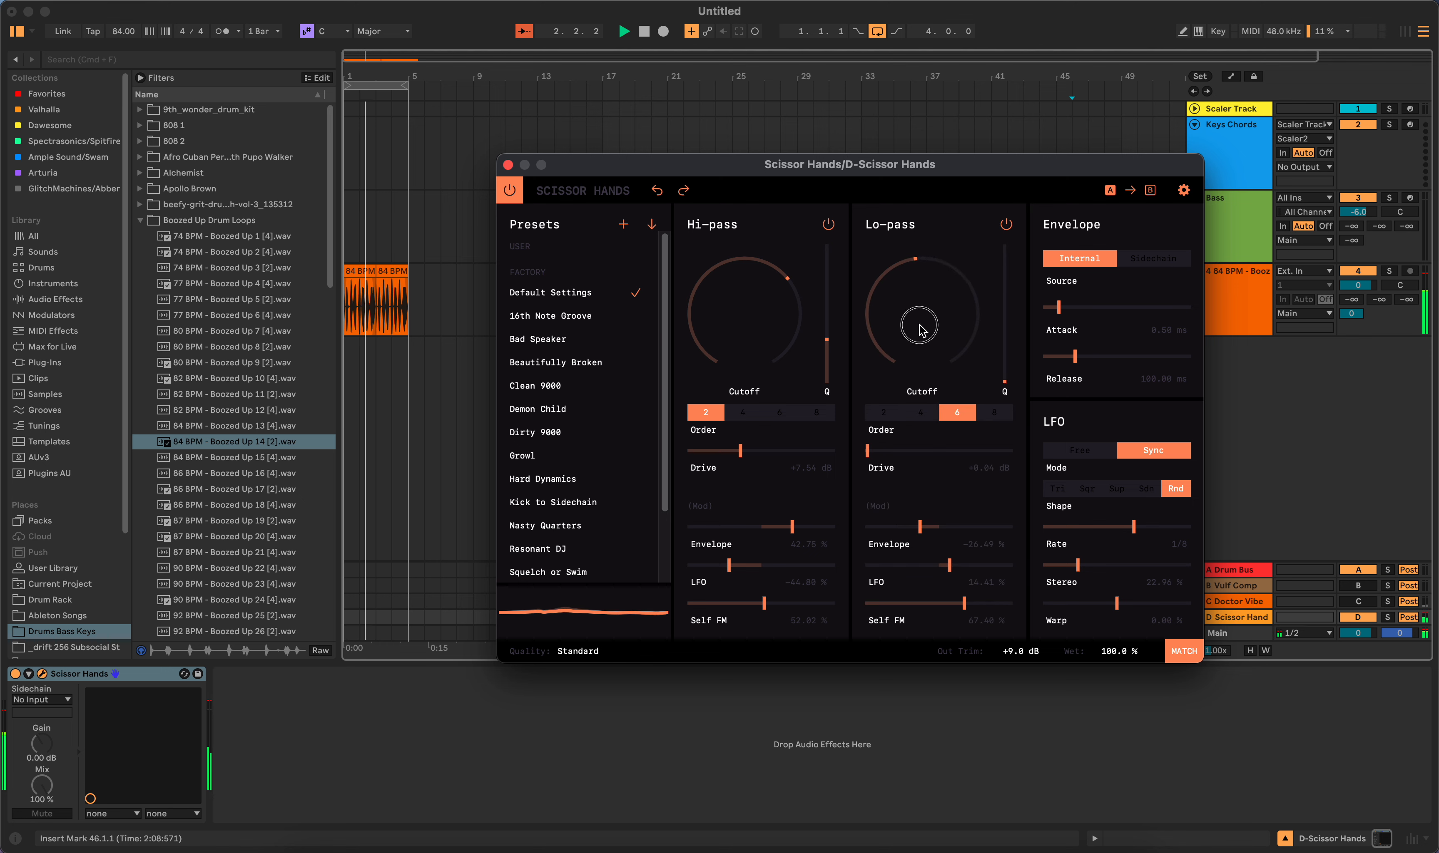
left_click_drag(1012, 374, 1015, 283)
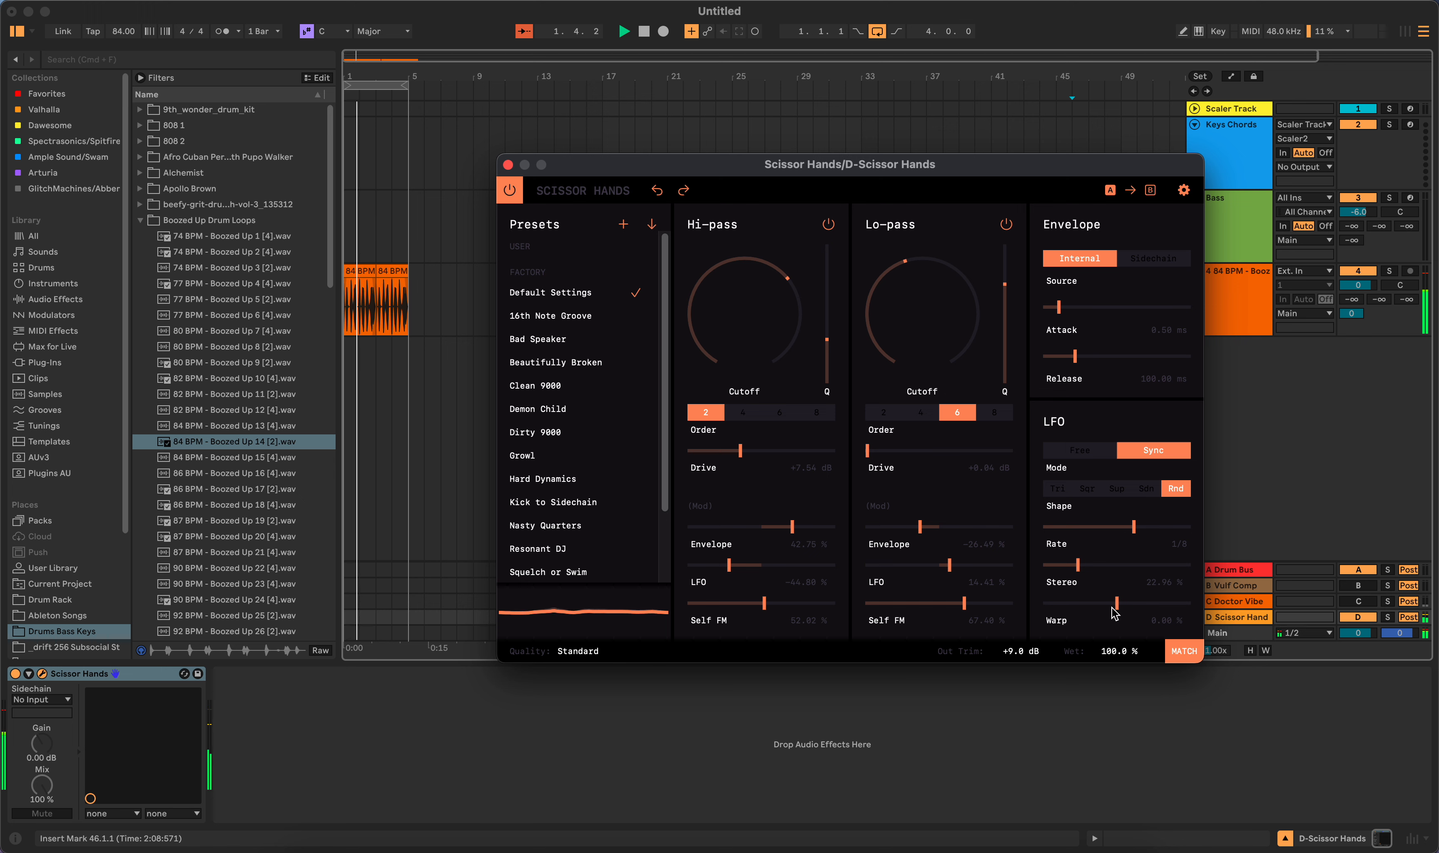
Step: Raise the LFO warp to about 43%, compare LFO shapes, and settle on Sdn
left_click_drag(1116, 604, 1136, 594)
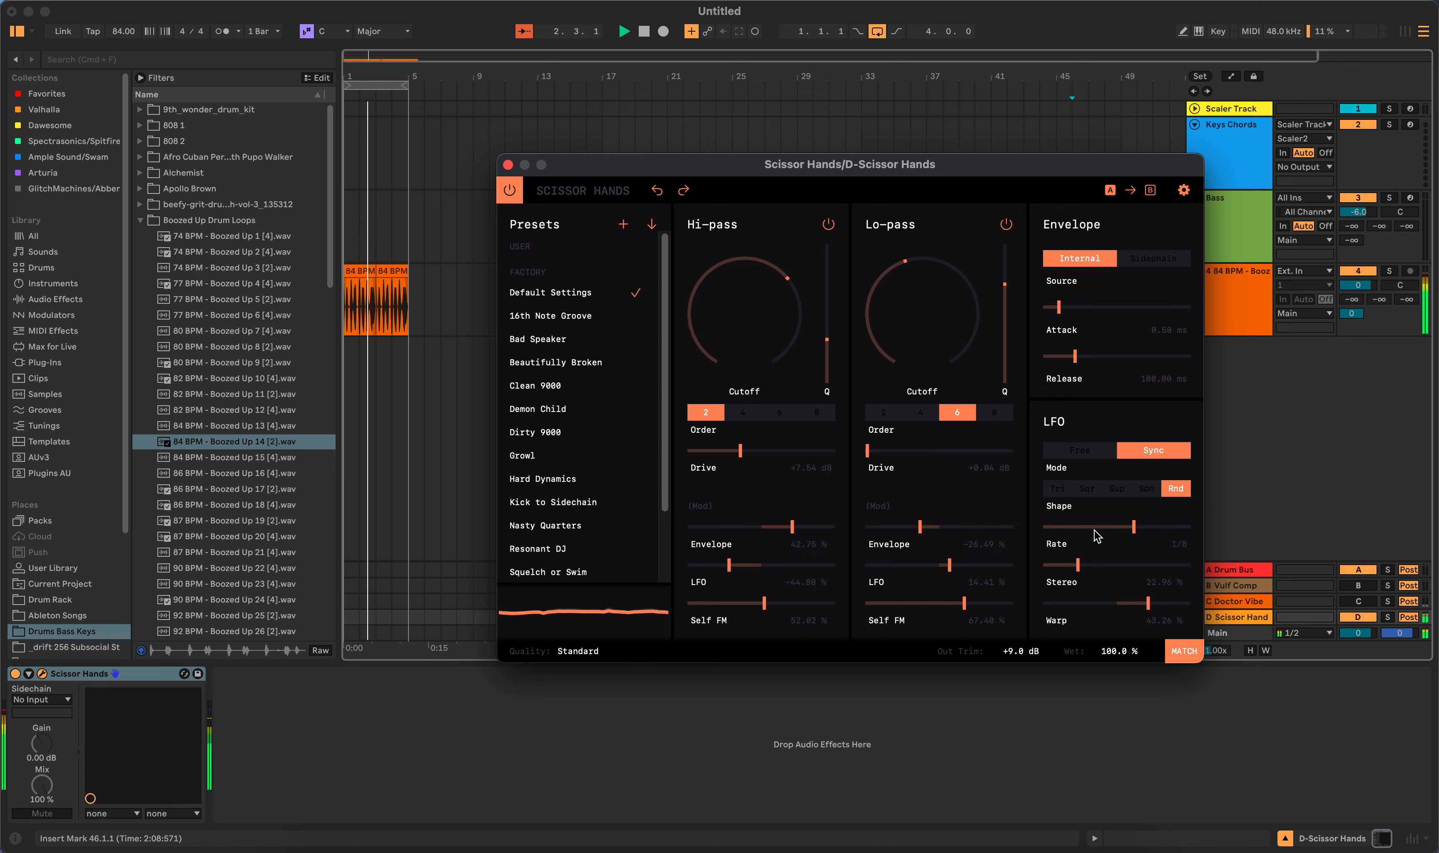
left_click(1125, 490)
left_click(1146, 489)
left_click(1171, 490)
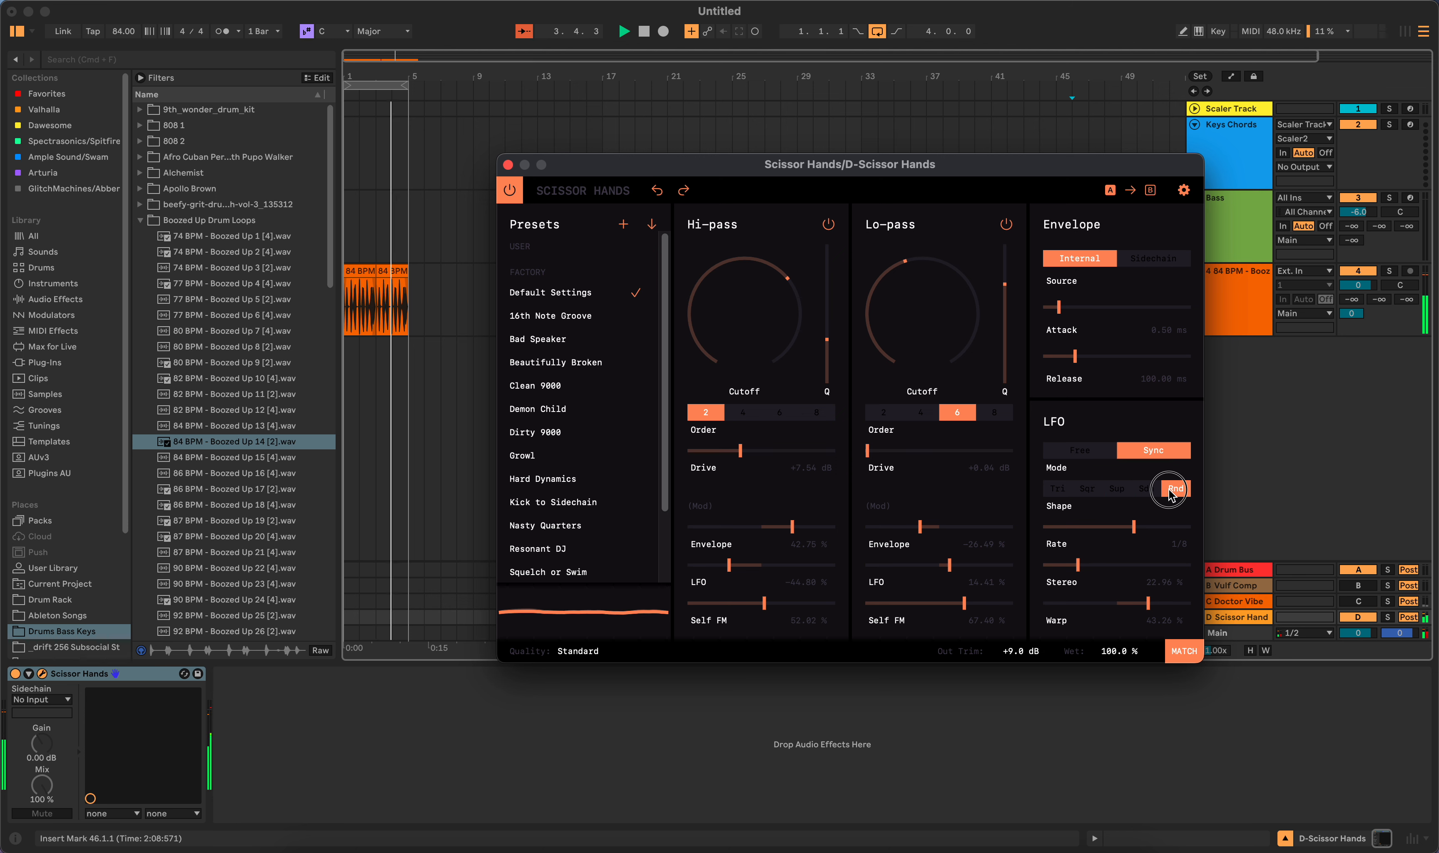
left_click(1146, 489)
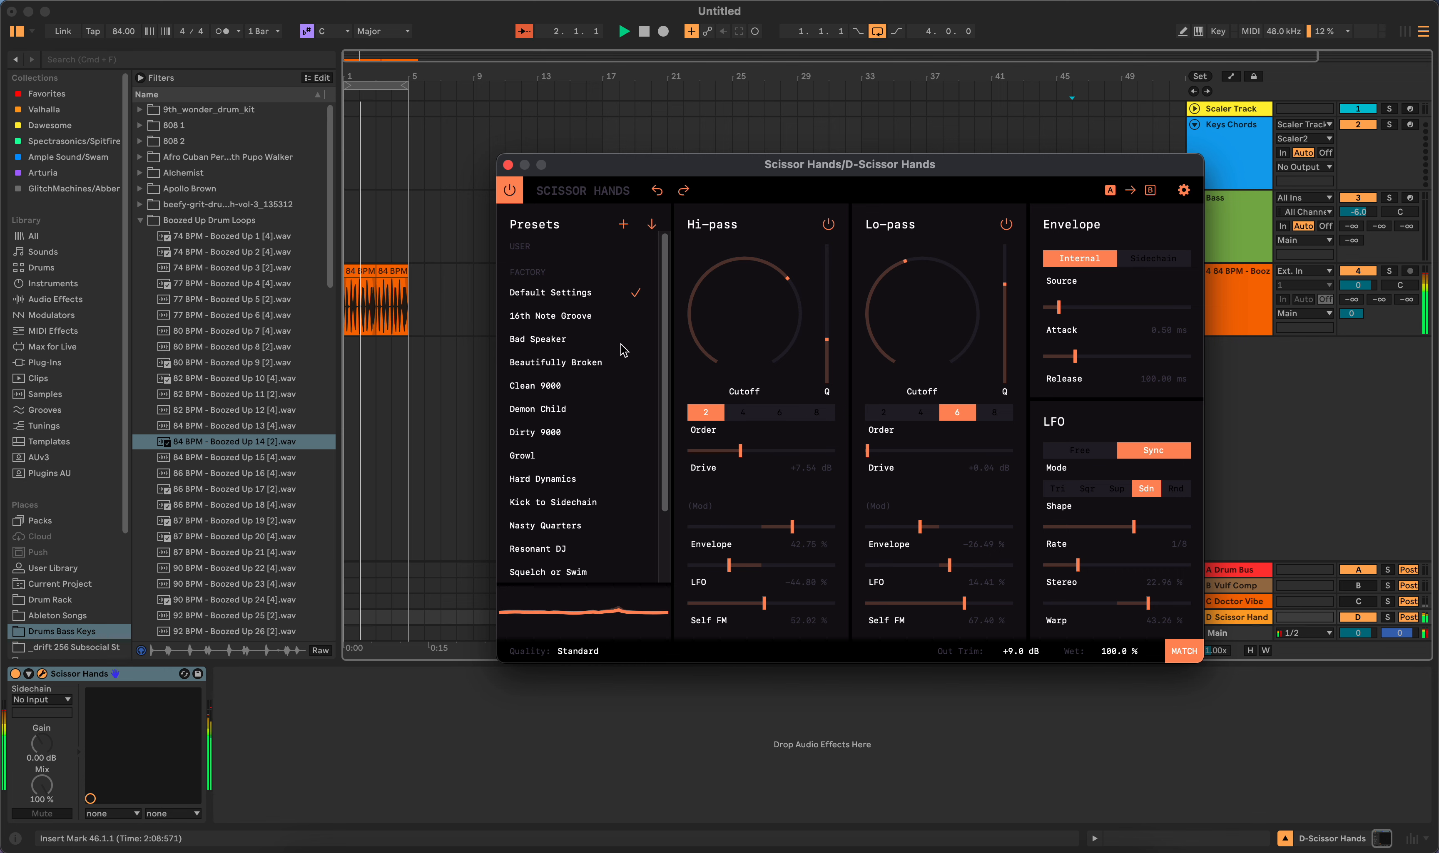
Step: Stop playback and open the Melody Loops - RnB folder inside the Cymatics Gold Edition sample pack
left_click_drag(634, 179, 570, 130)
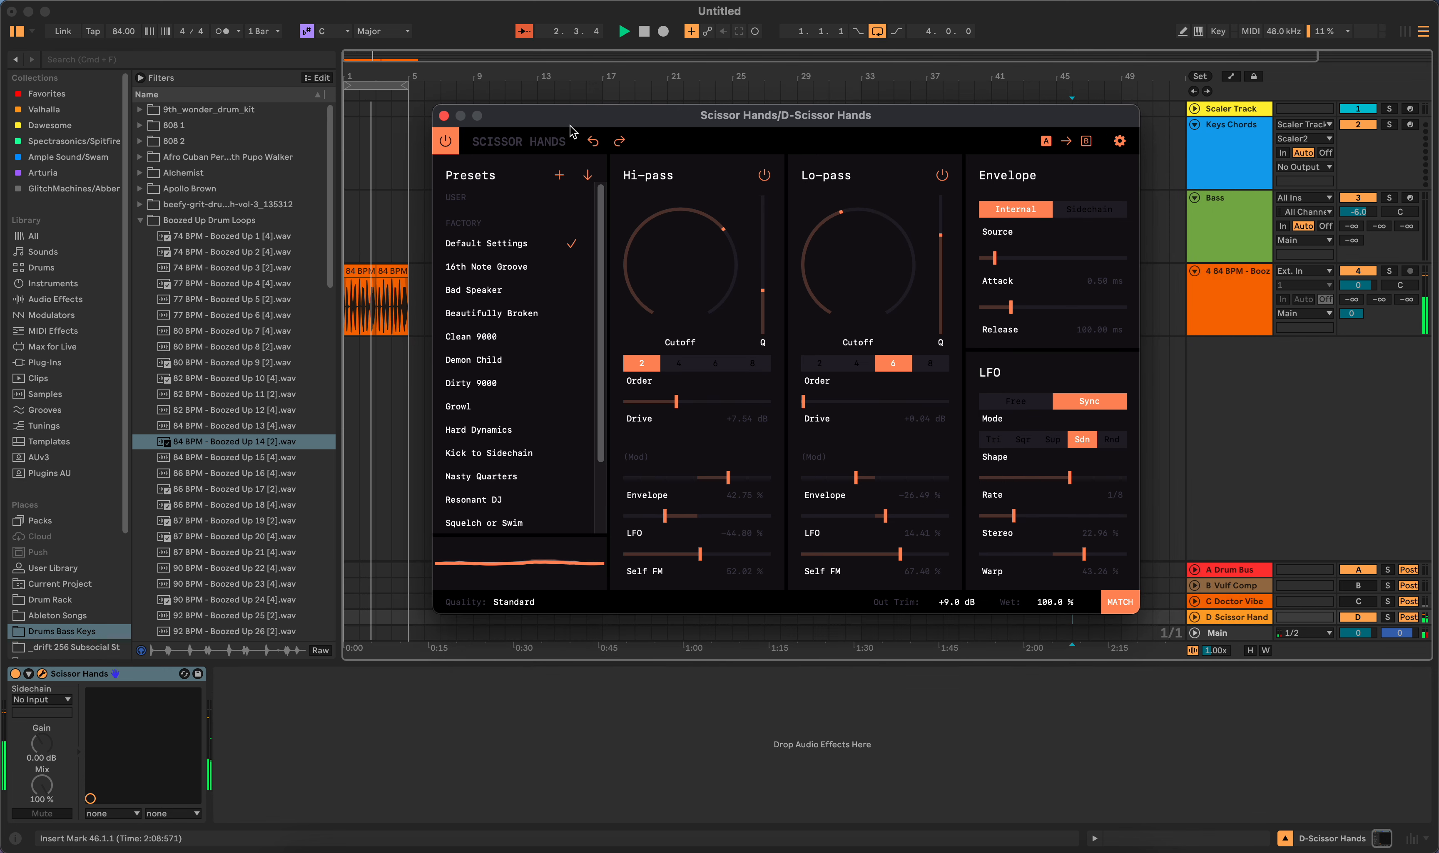
left_click(644, 32)
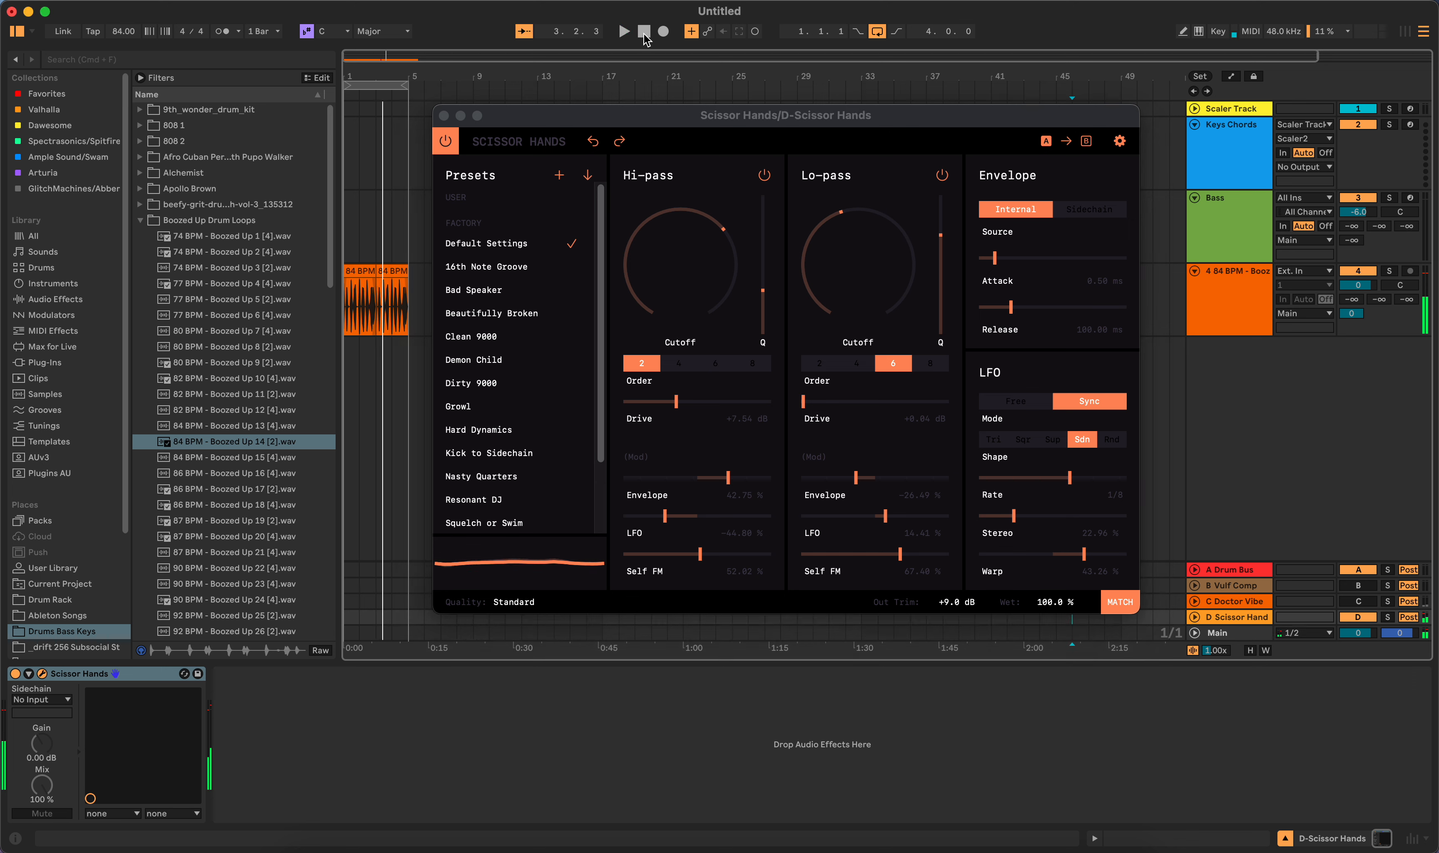
left_click(139, 221)
scroll(177, 283, "down", 3)
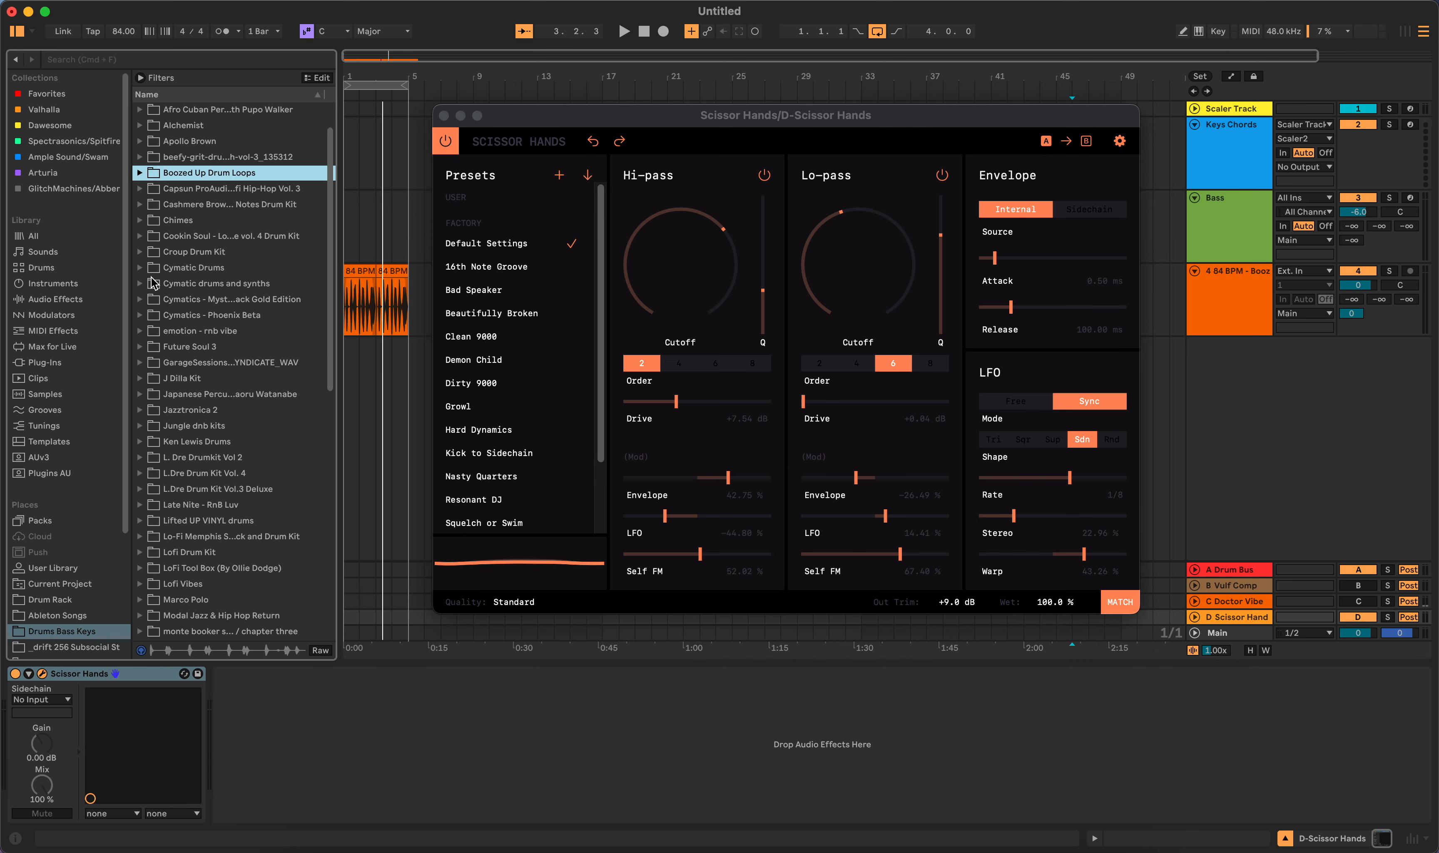
left_click(139, 284)
left_click(140, 283)
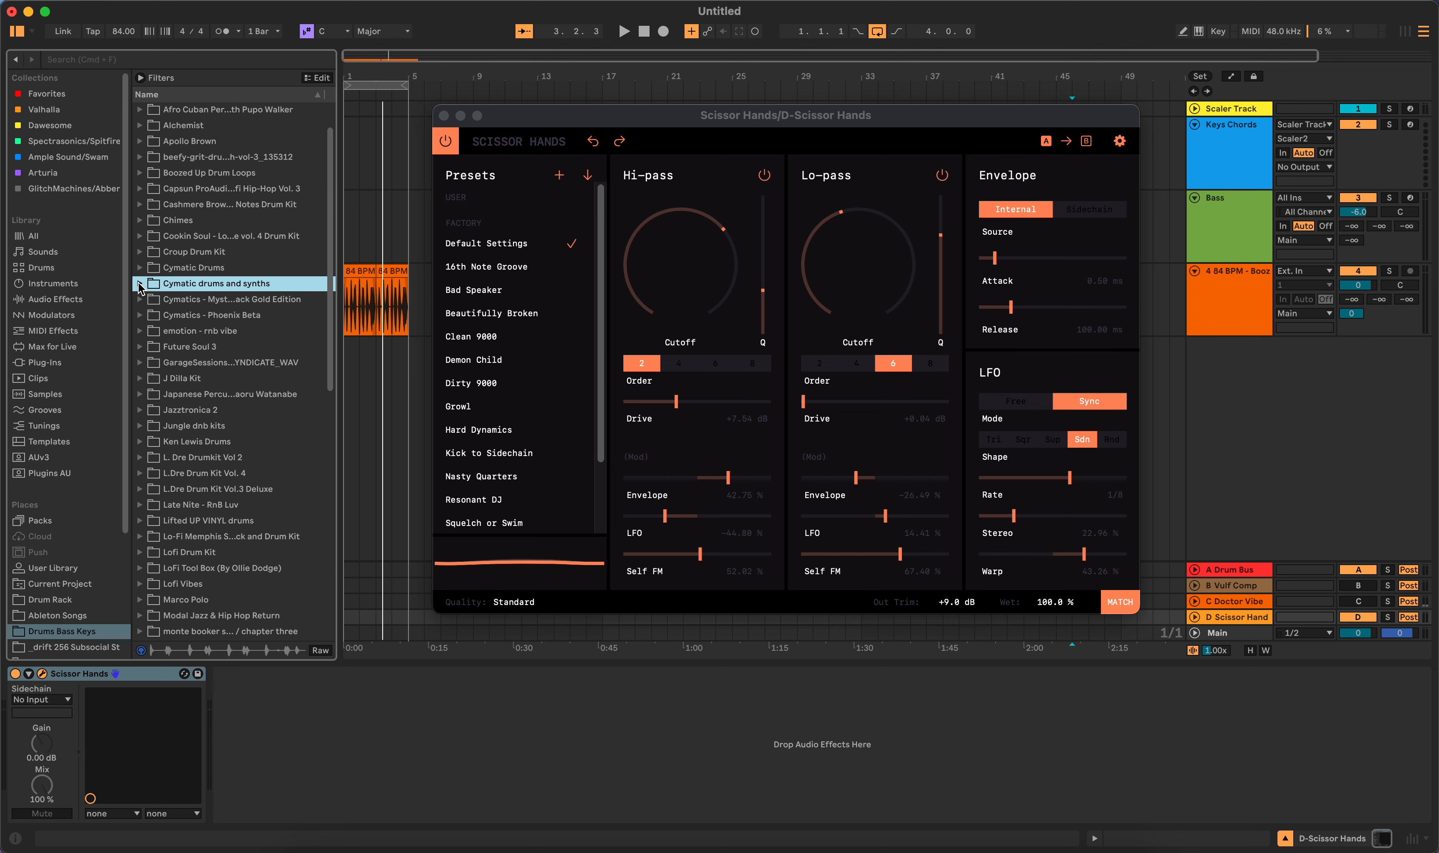
left_click(141, 299)
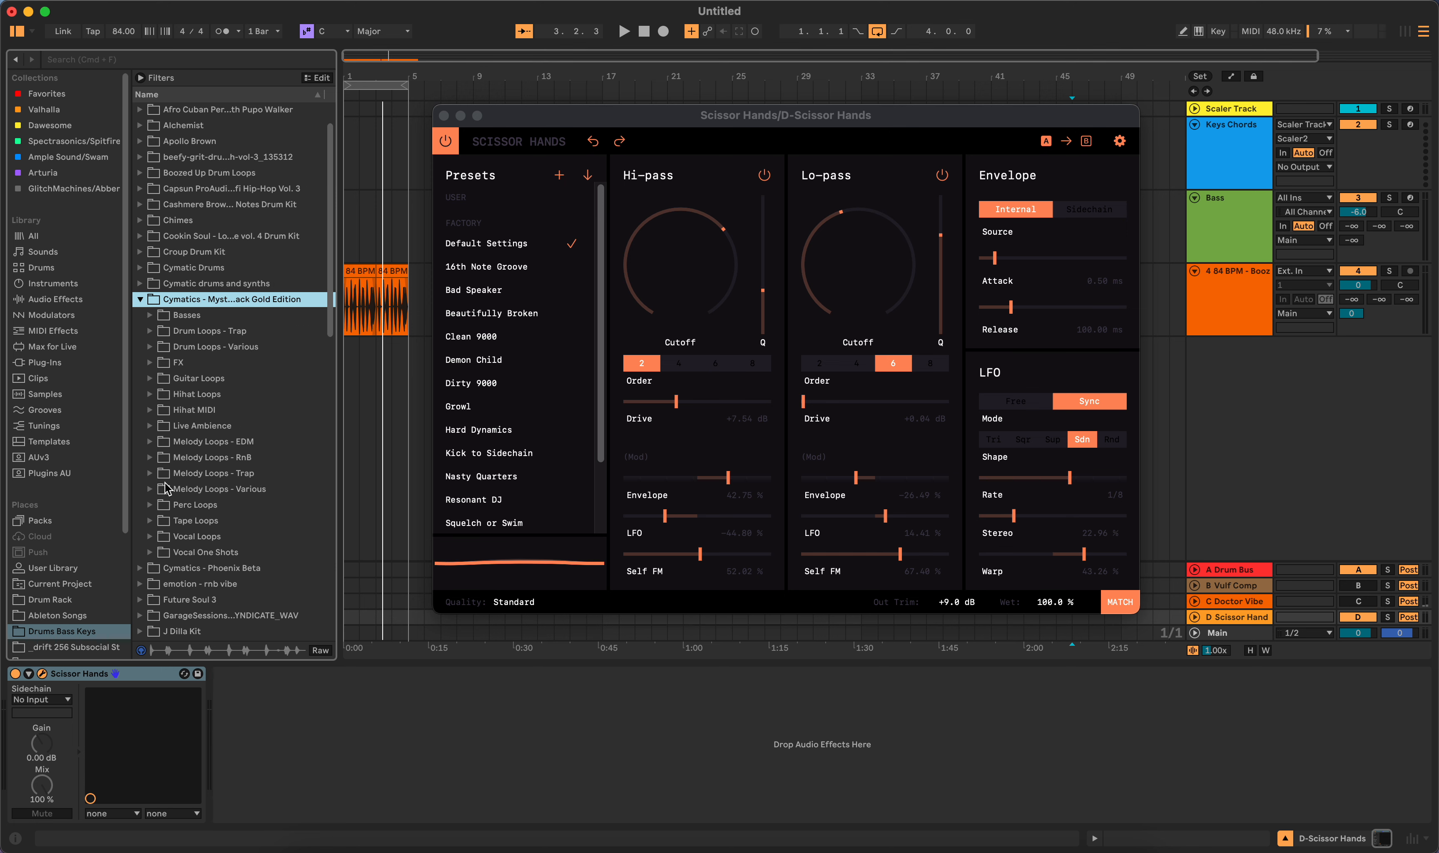
left_click(155, 459)
Step: Audition several RnB melody loops and place Cymatics - Luther - 160 BPM E Min on a new audio track at bar 1
left_click(227, 508)
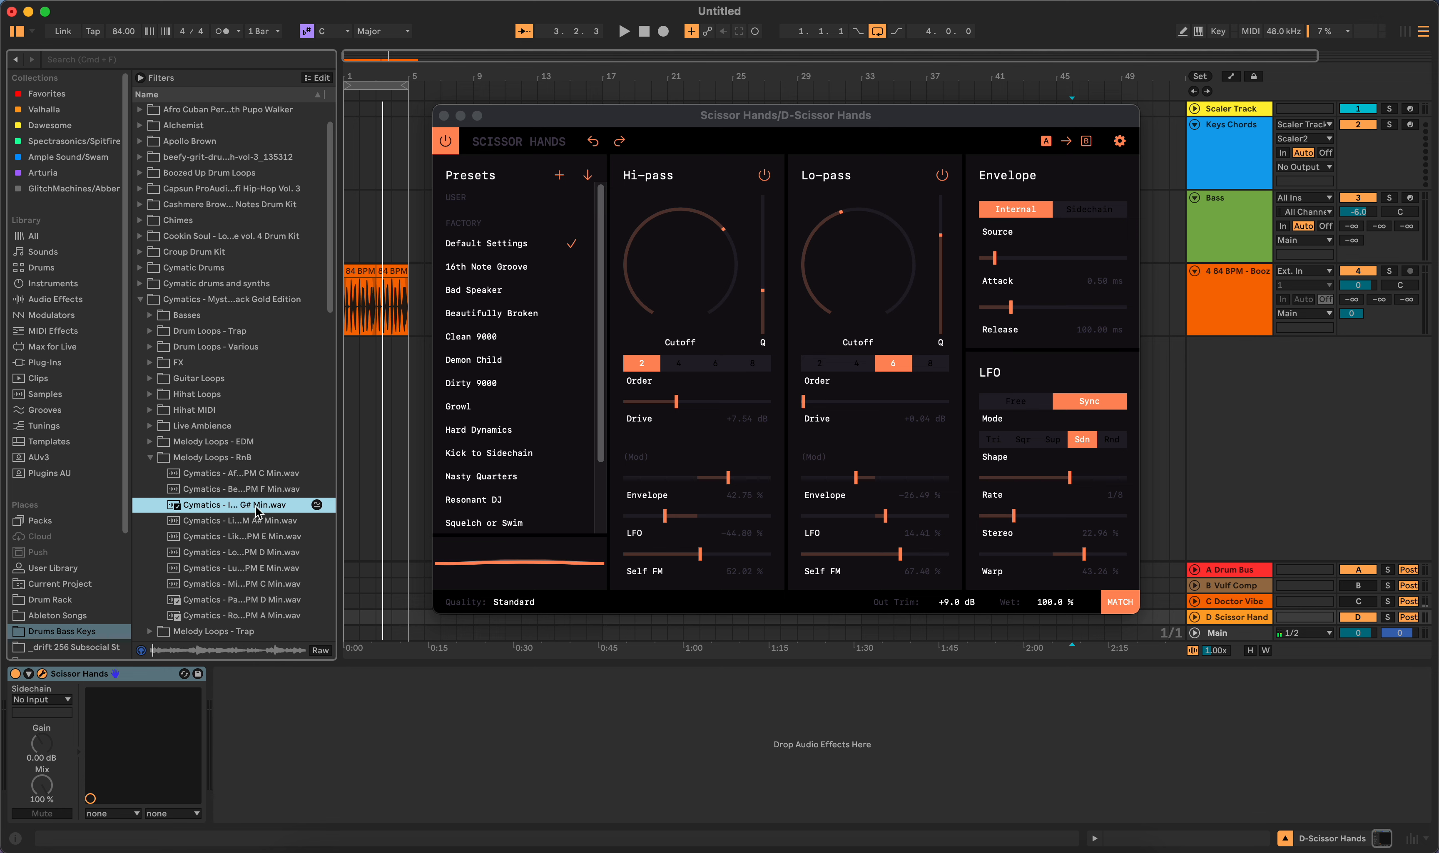
left_click(257, 490)
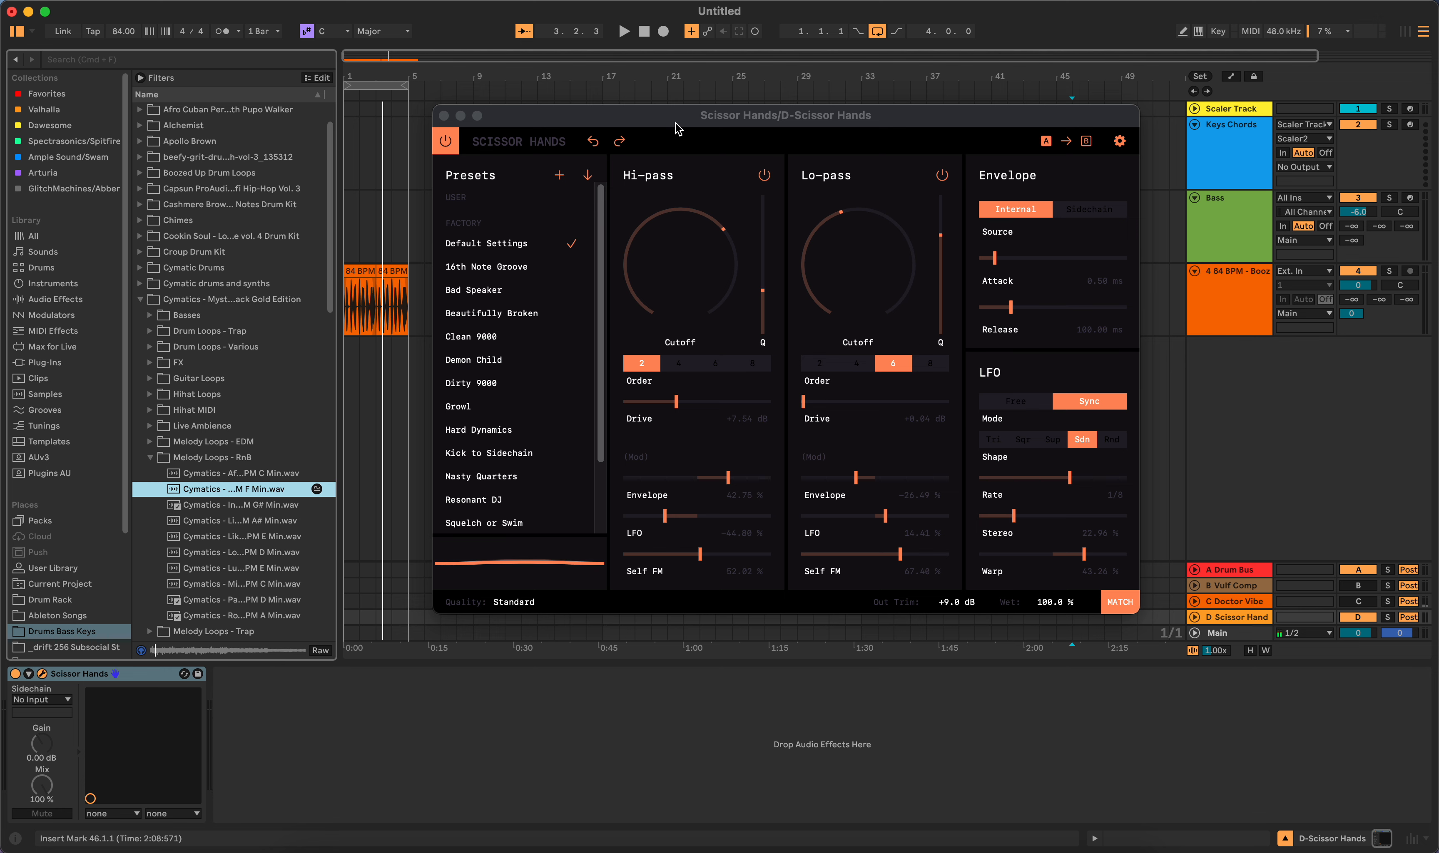
left_click_drag(677, 128, 817, 184)
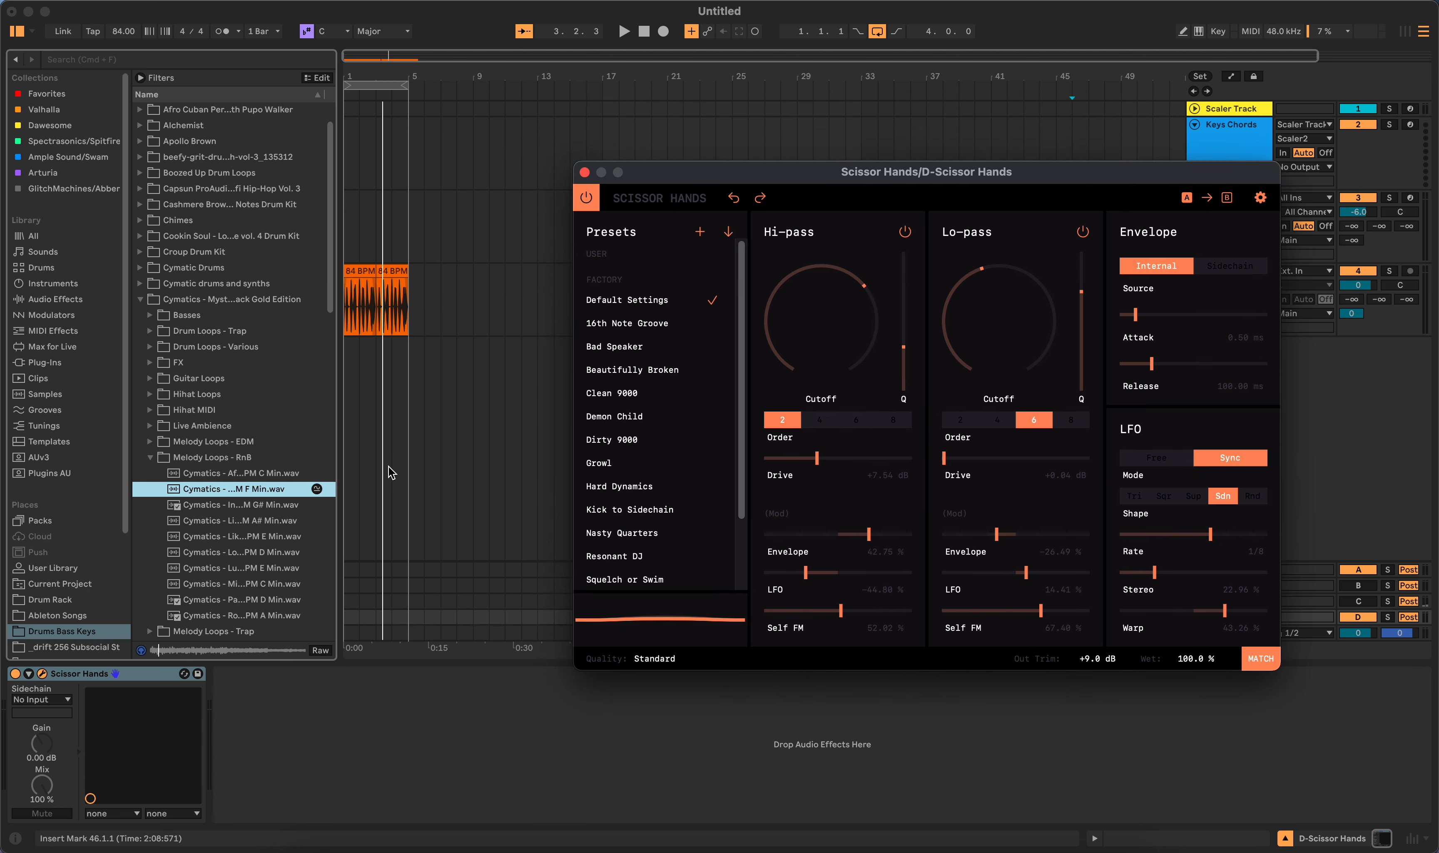
left_click(255, 553)
left_click(260, 573)
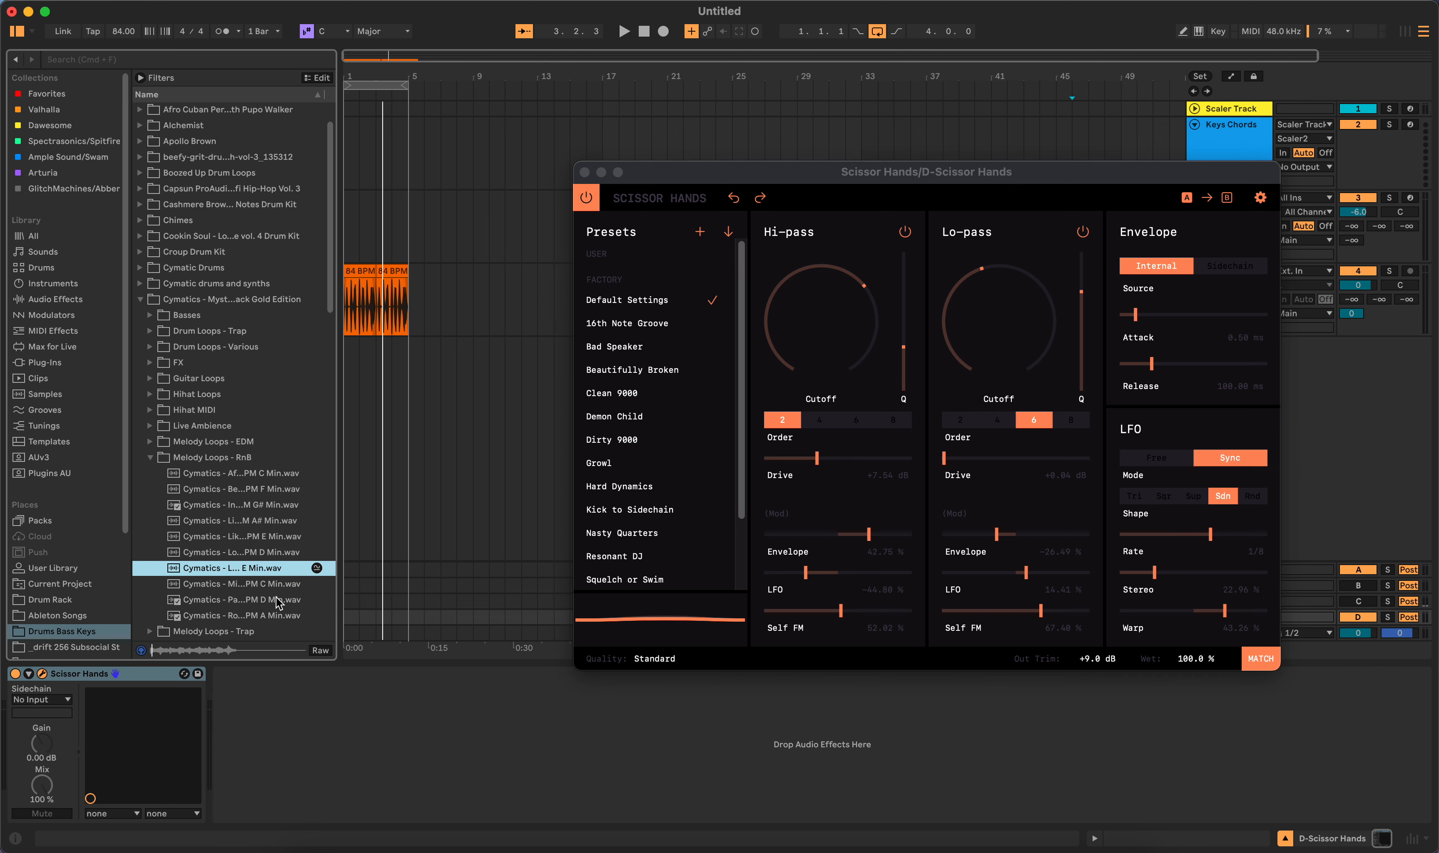
left_click_drag(246, 575, 348, 380)
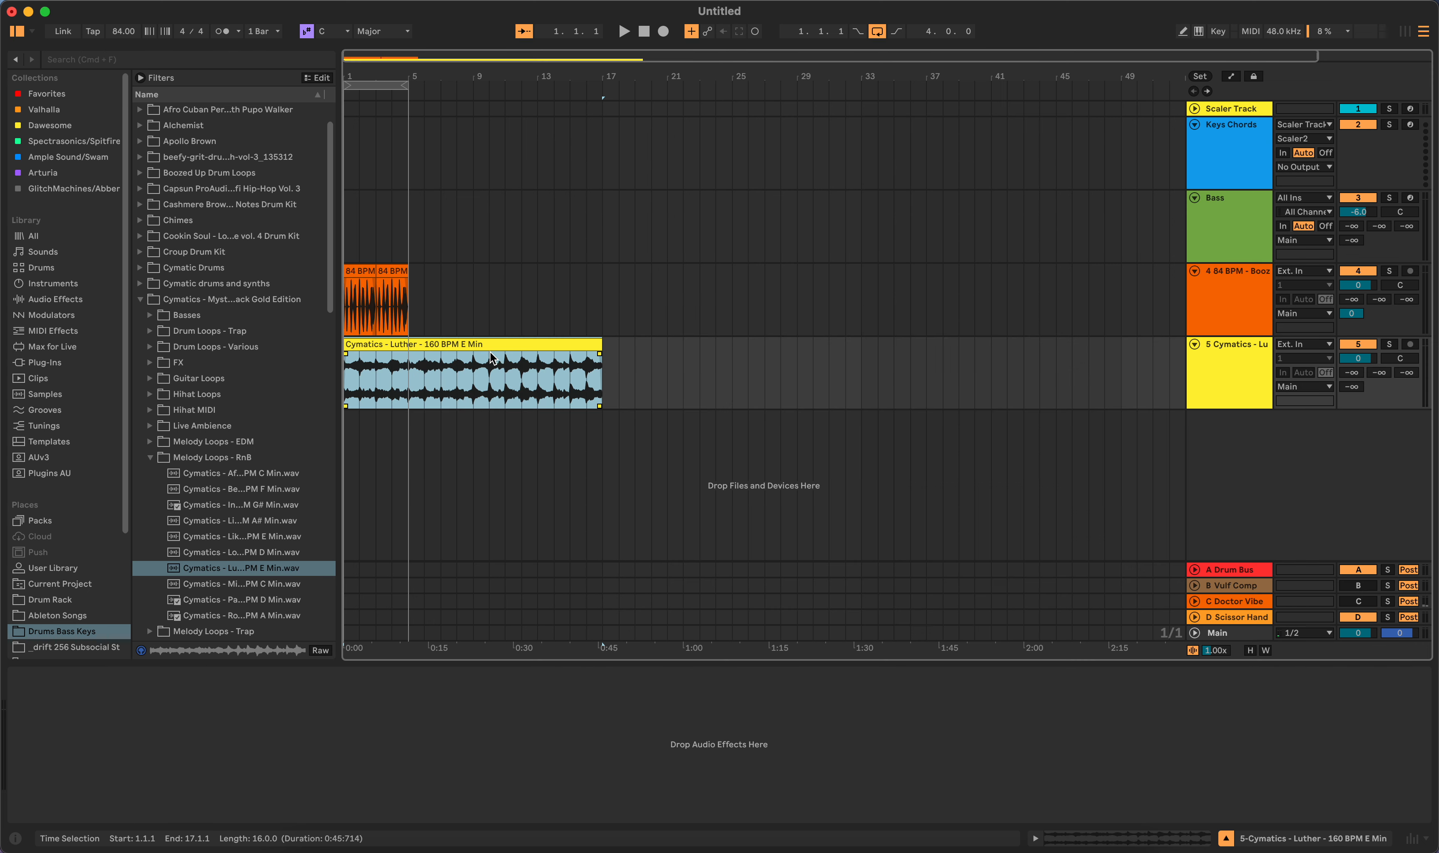
Step: Duplicate the four-bar drum loop section three times and extend the arrangement loop to 16 bars
left_click(408, 269)
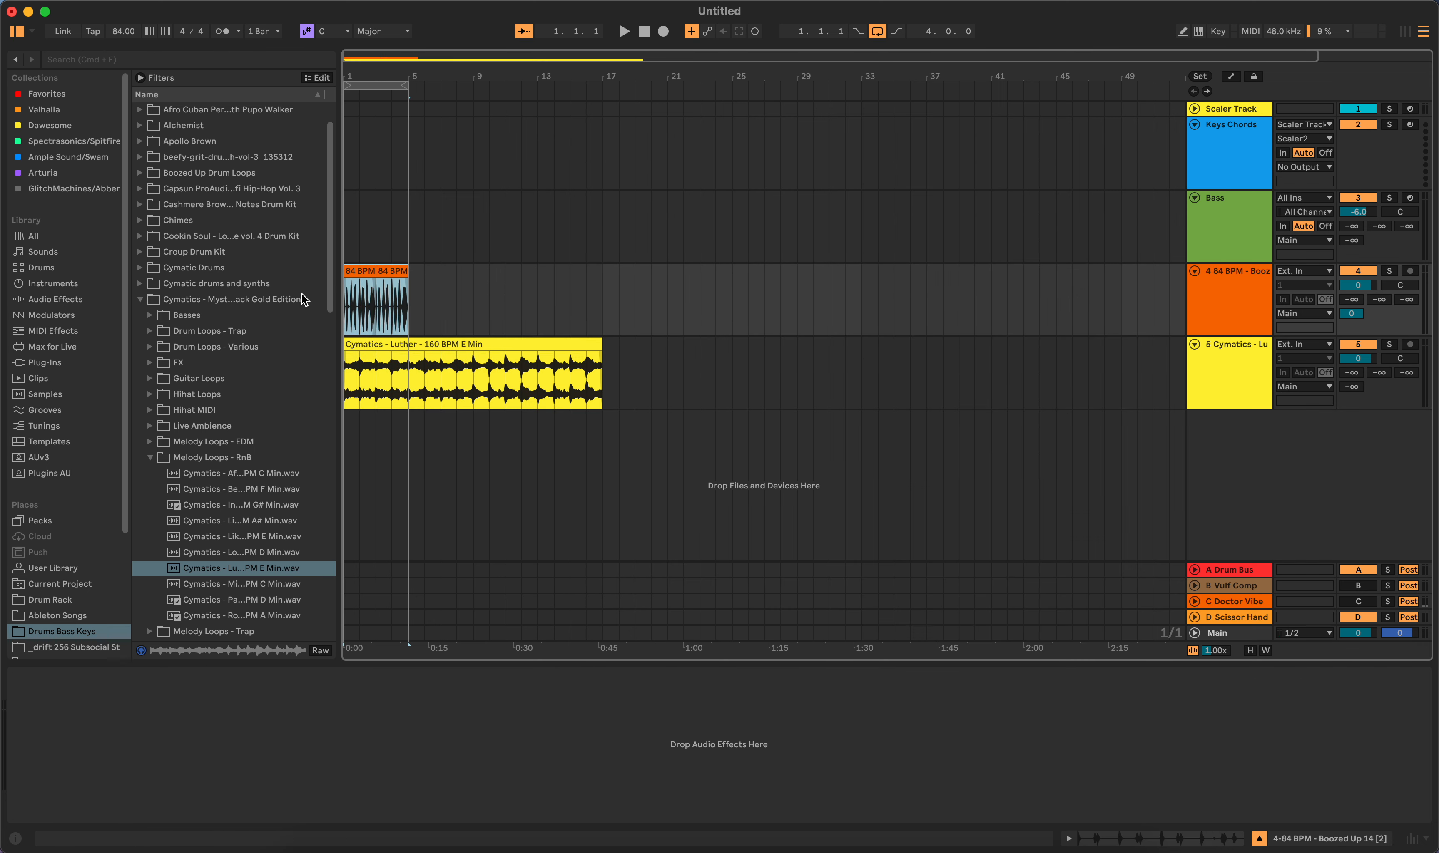
key("super+d")
key("super+d")
key("super+d")
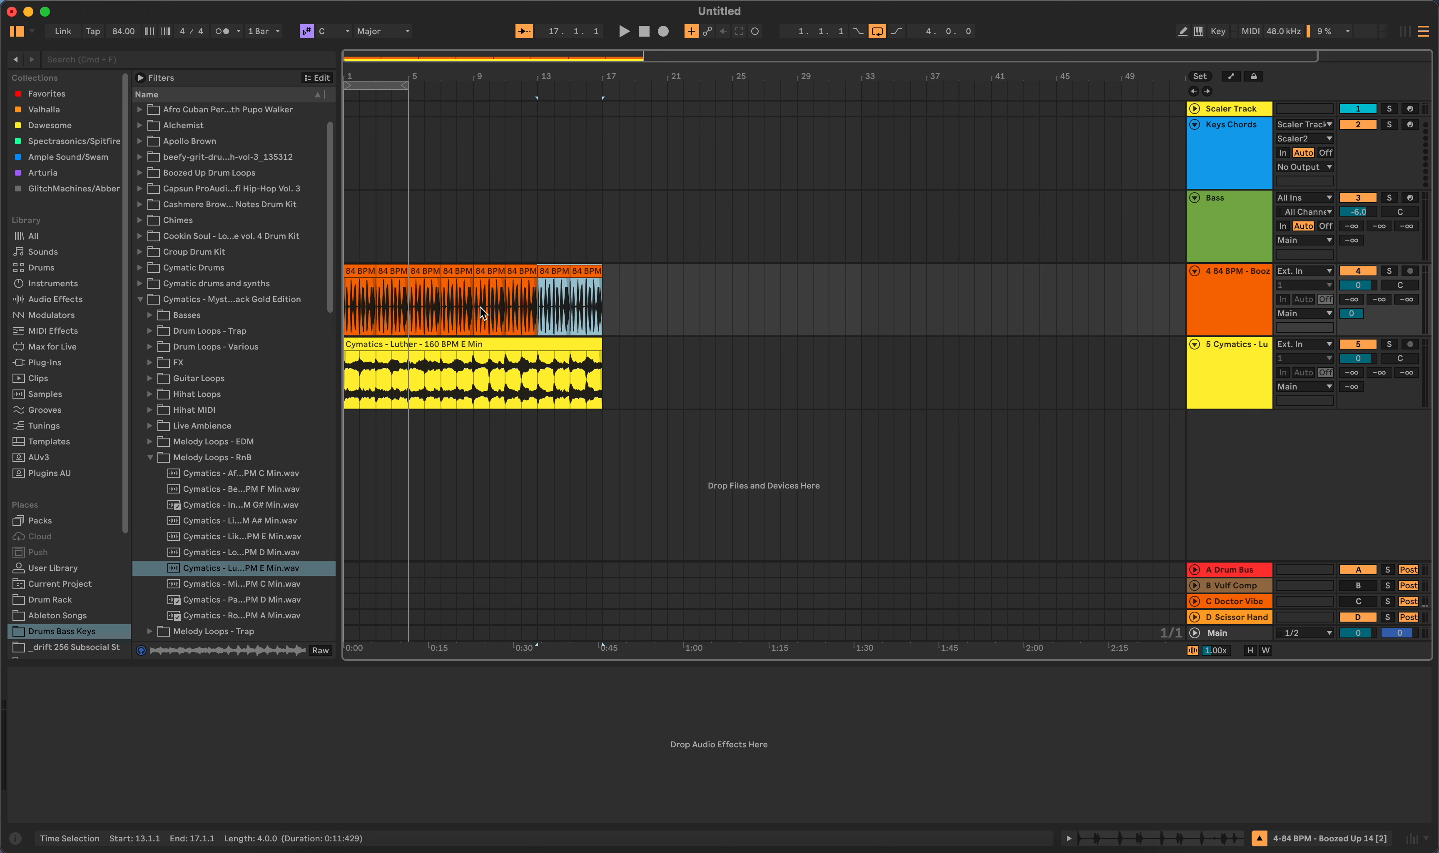
left_click_drag(404, 86, 602, 86)
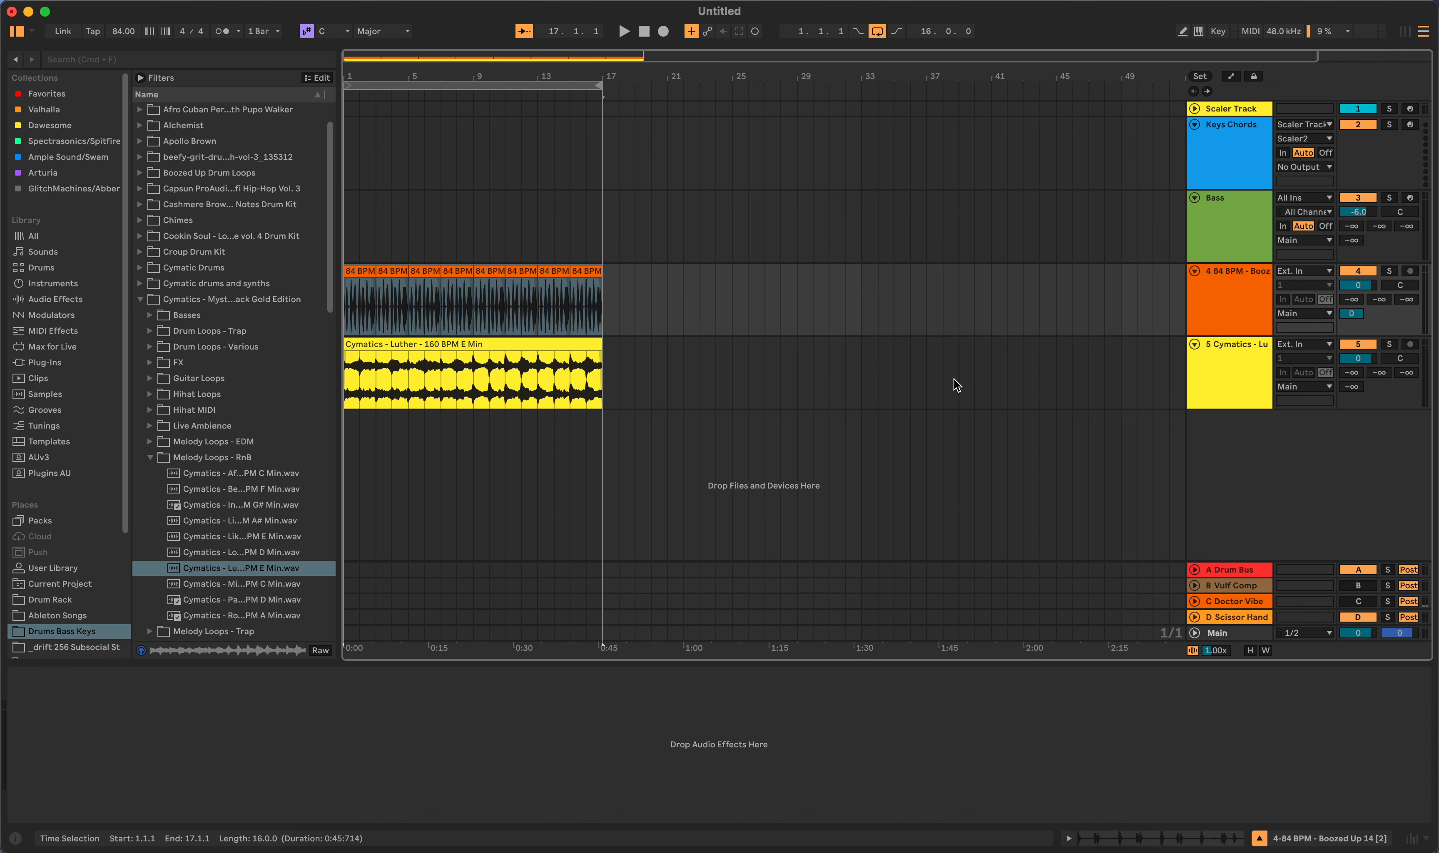
Step: Turn the drum loop track's Scissor Hands send fully down and set its Doctor Vibe send to -20.6 dB
key("Tab")
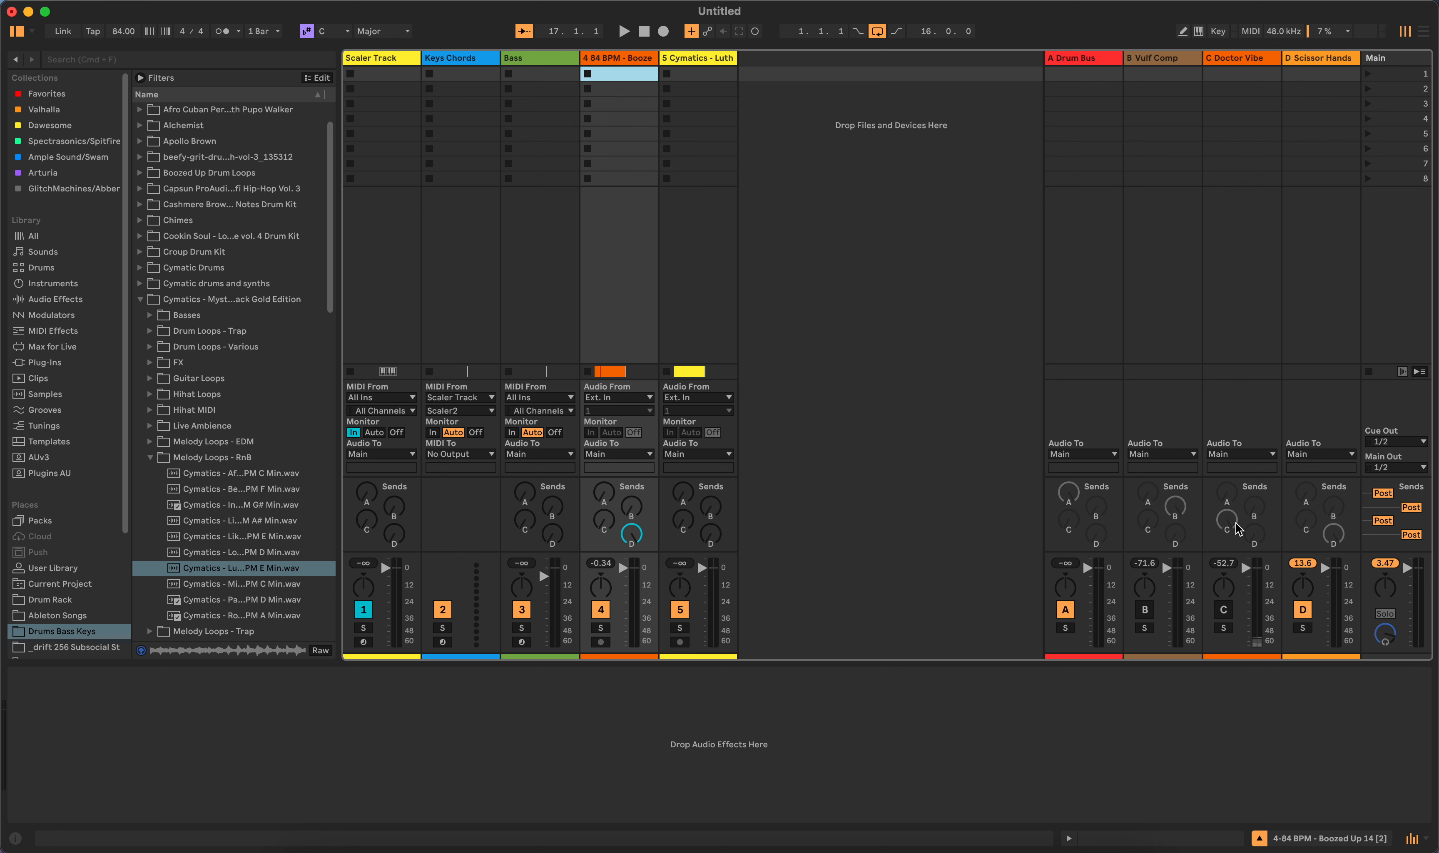
left_click_drag(631, 534, 631, 569)
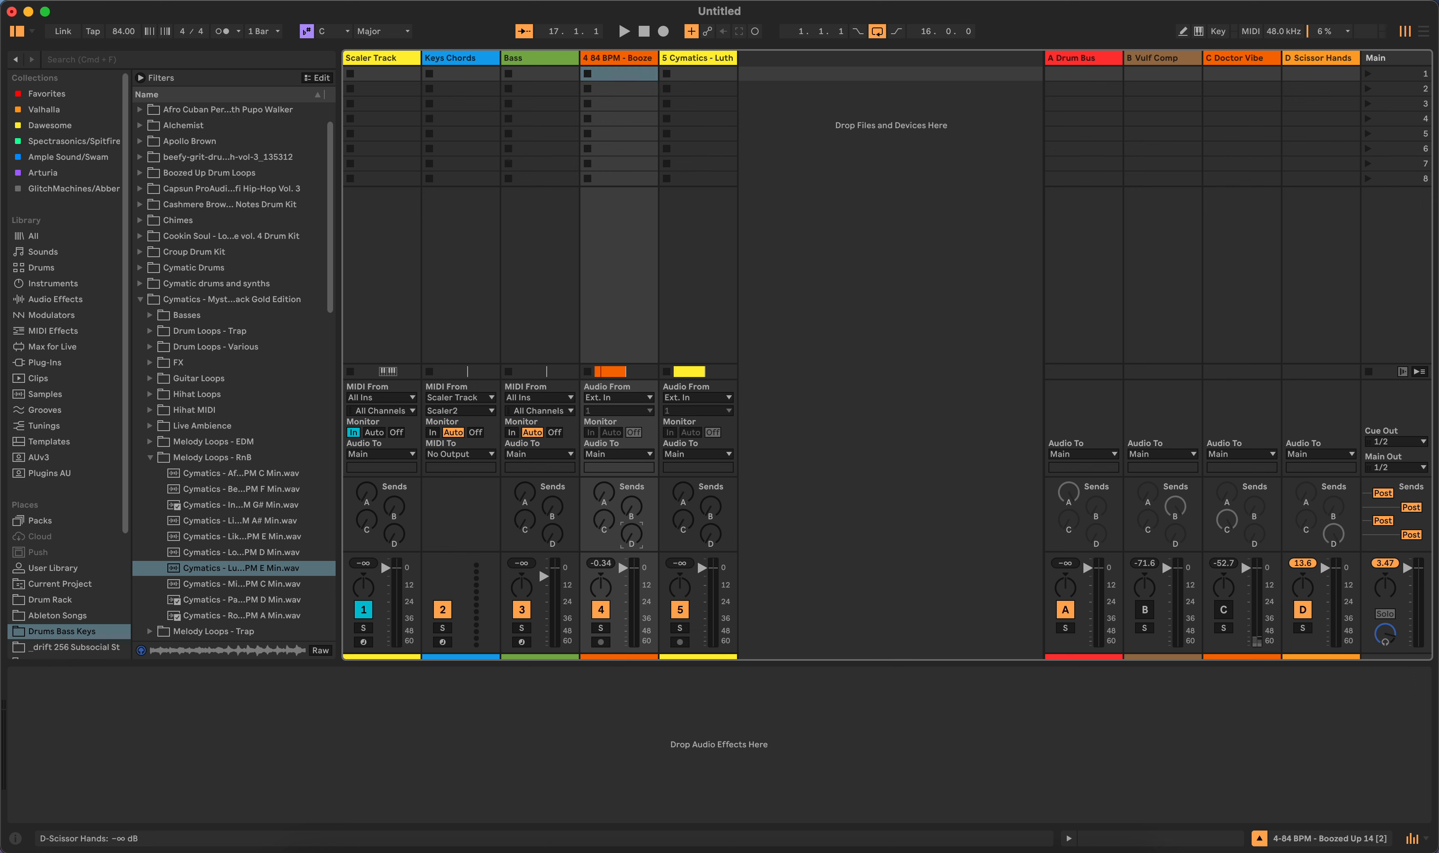
mouse_move(604, 520)
left_mouse_down()
mouse_move(604, 494)
mouse_move(607, 530)
left_mouse_up()
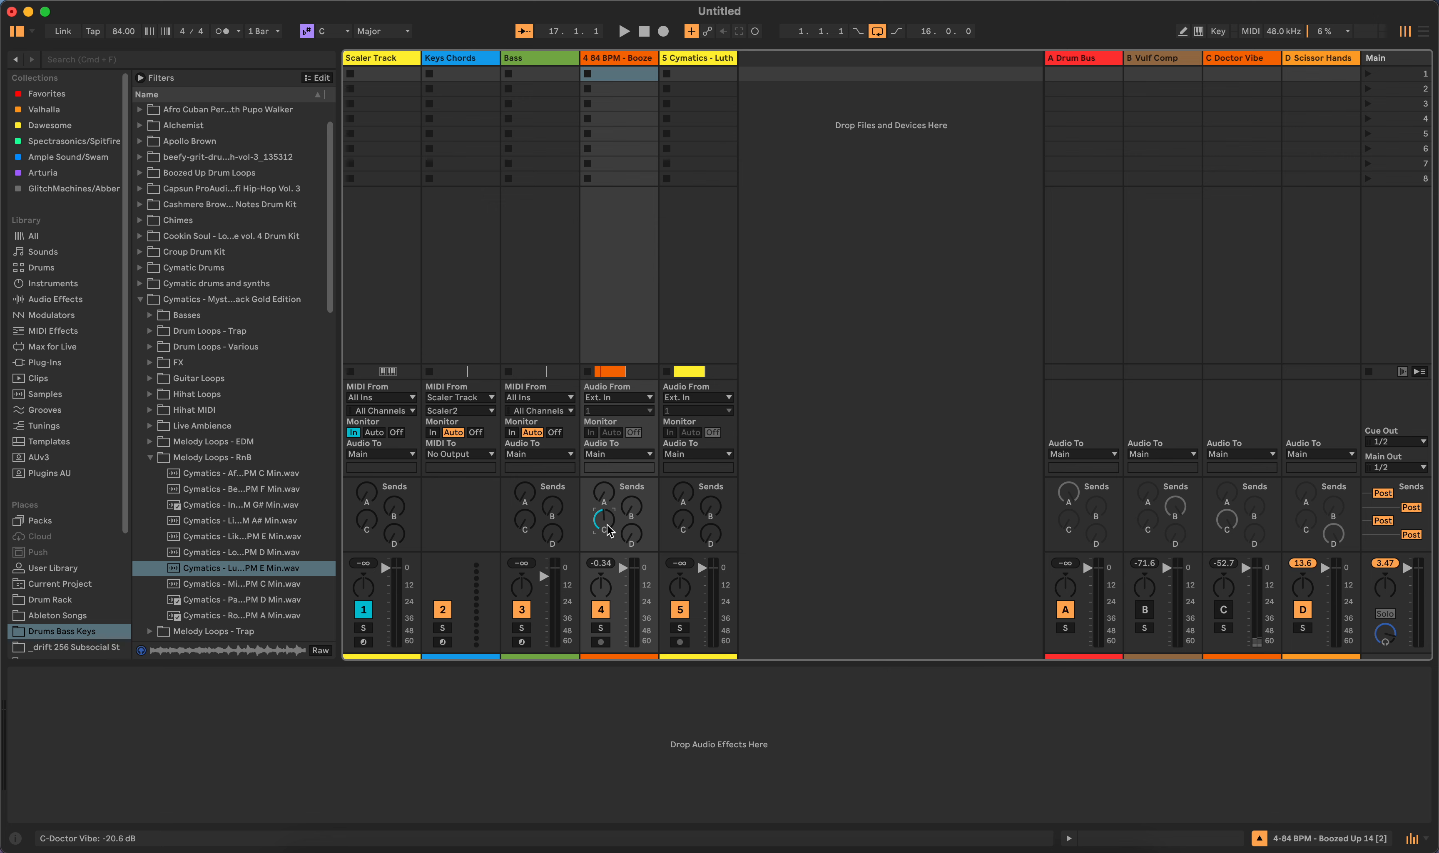
Step: Load the OG 303 preset in Doctor Vibe on return track C and close the plug-in window
left_click(1226, 341)
left_click(42, 674)
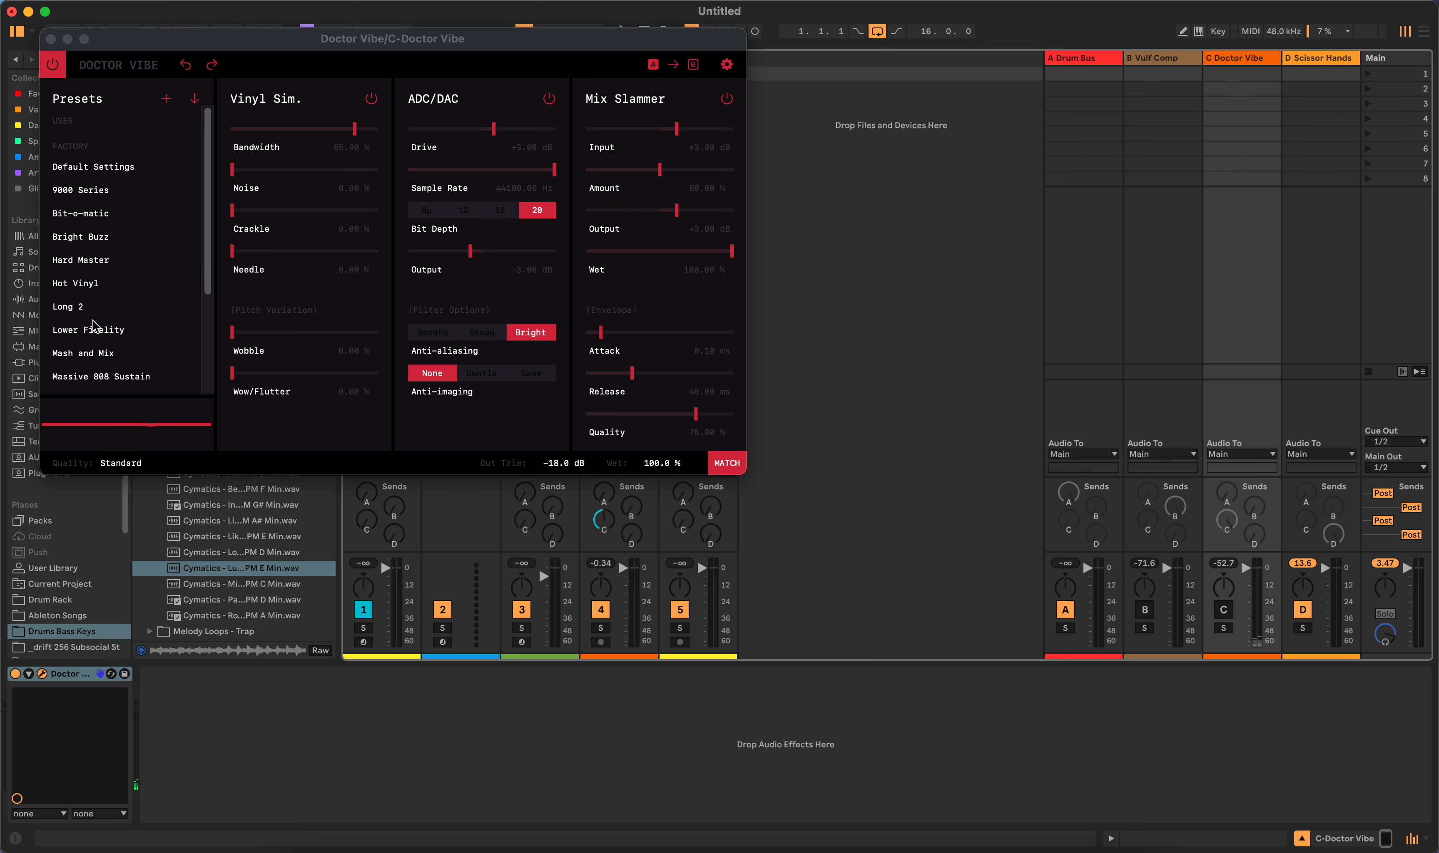
scroll(93, 326, "down", 3)
left_click(166, 330)
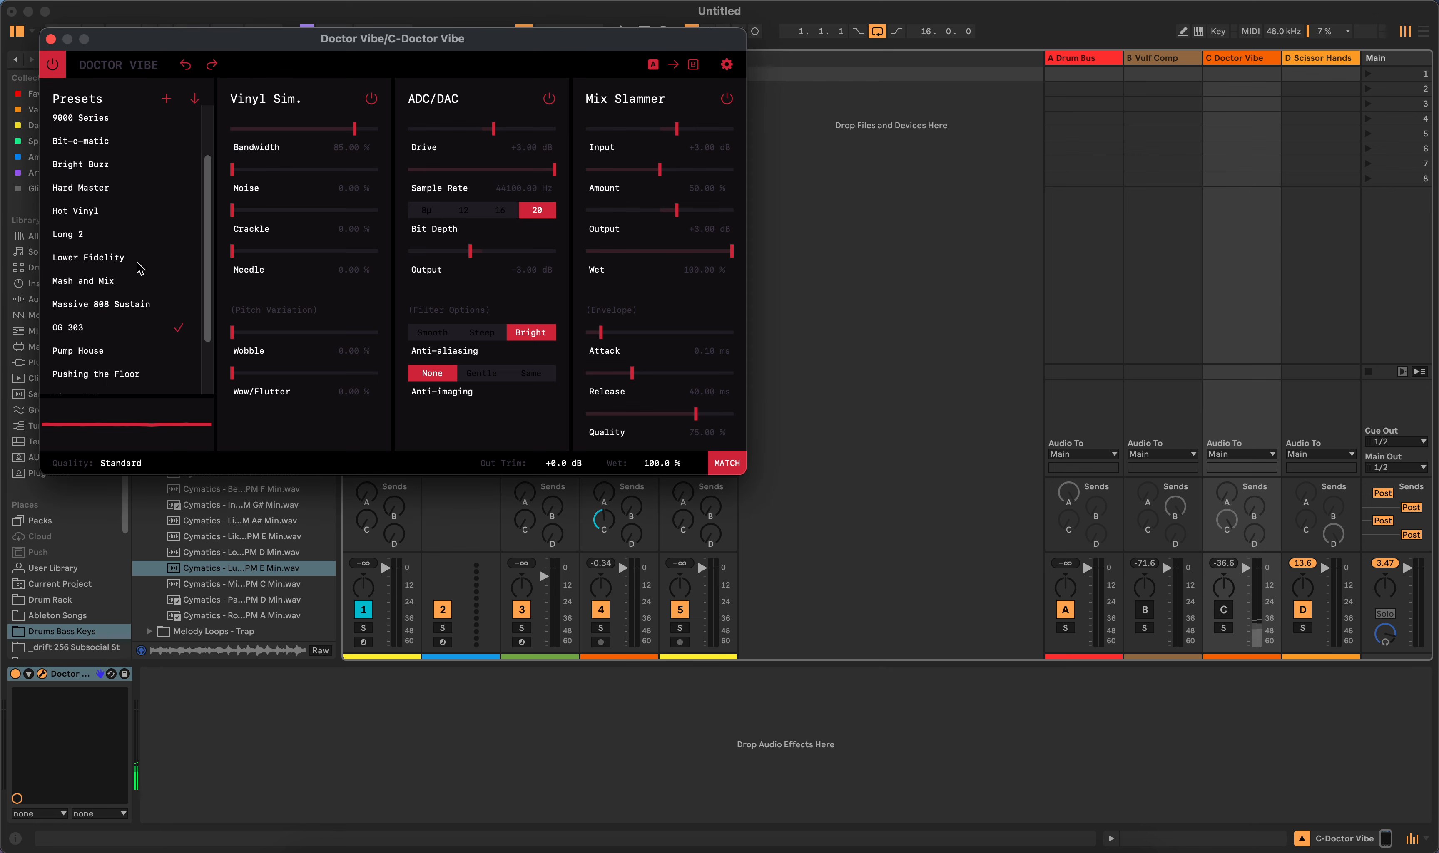
left_click(51, 39)
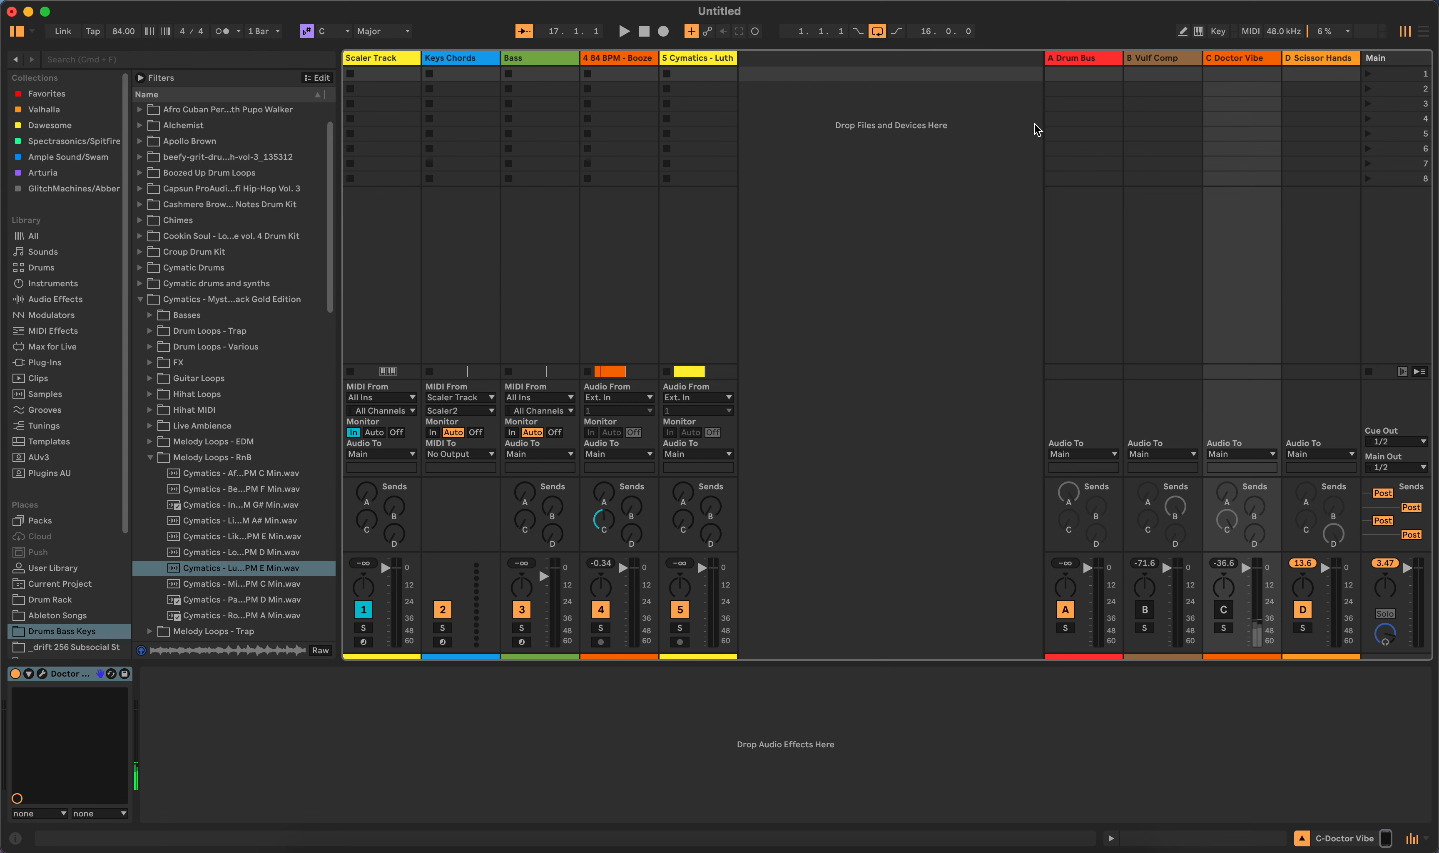
Step: Show the mixer beneath the arrangement and fold the Keys Chords, Bass and drum loop tracks
key("Tab")
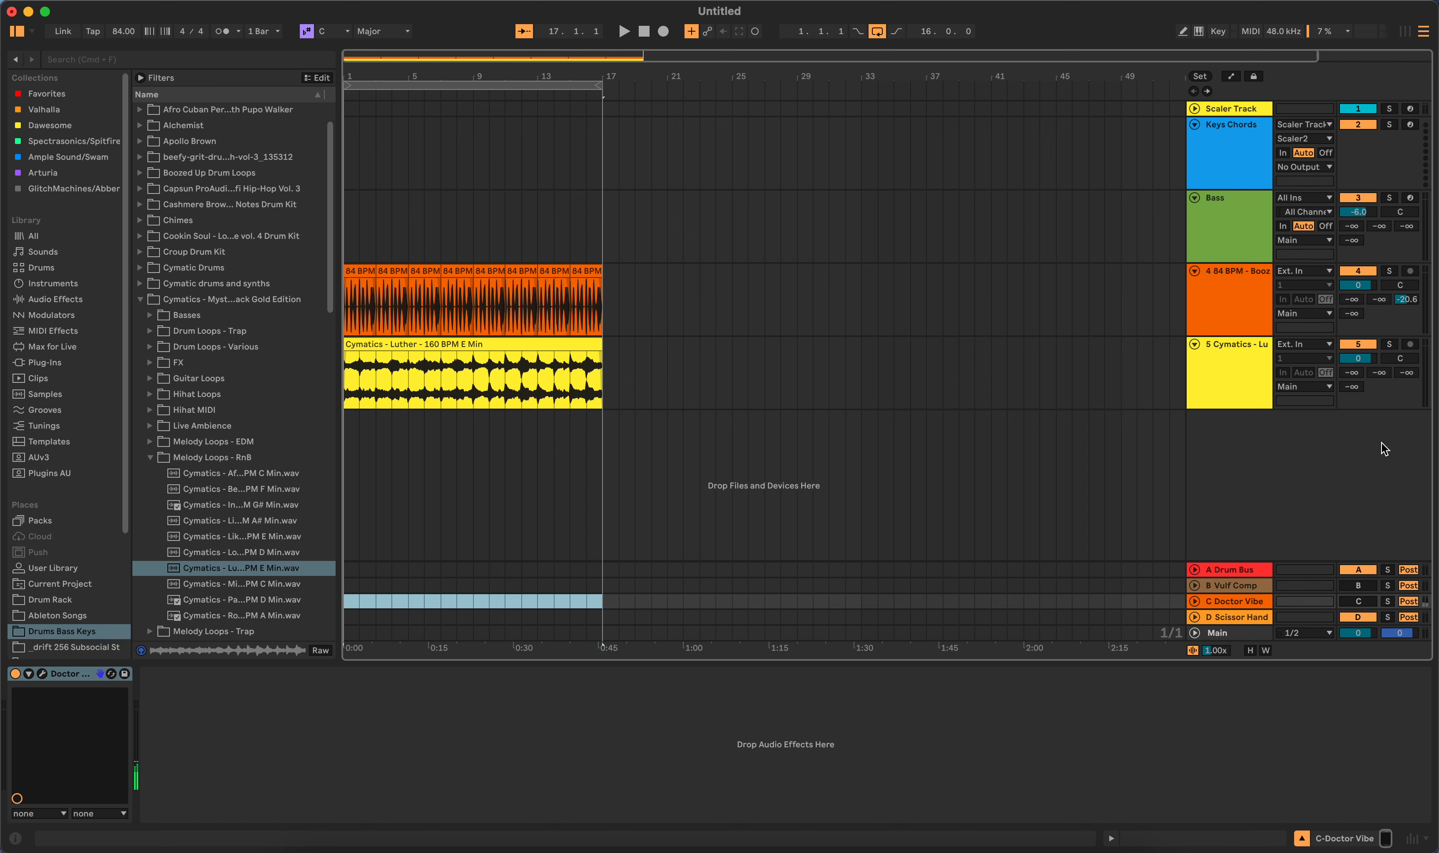
left_click(1414, 838)
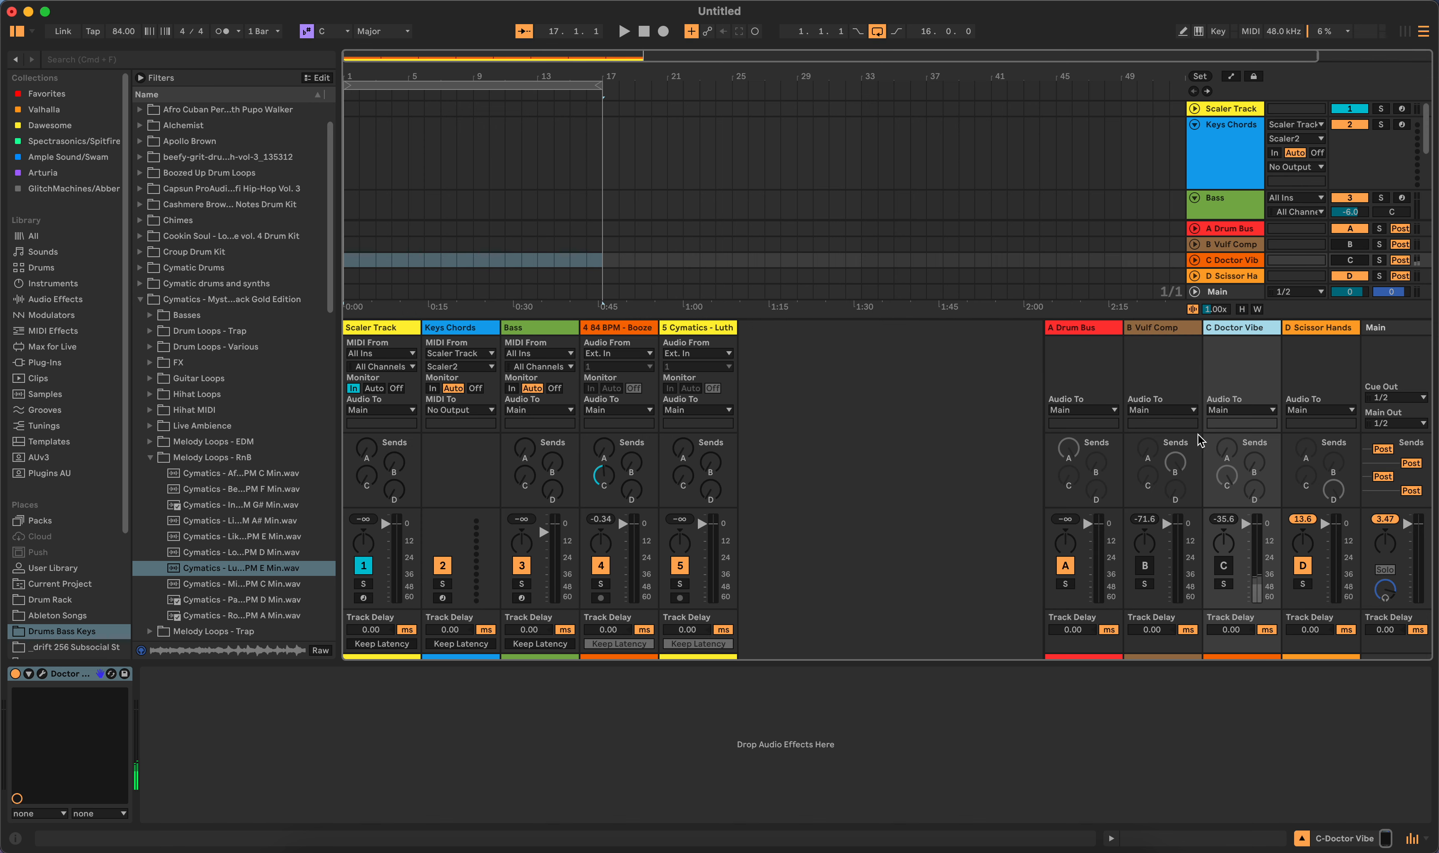
scroll(748, 214, "down", 3)
scroll(756, 215, "up", 2)
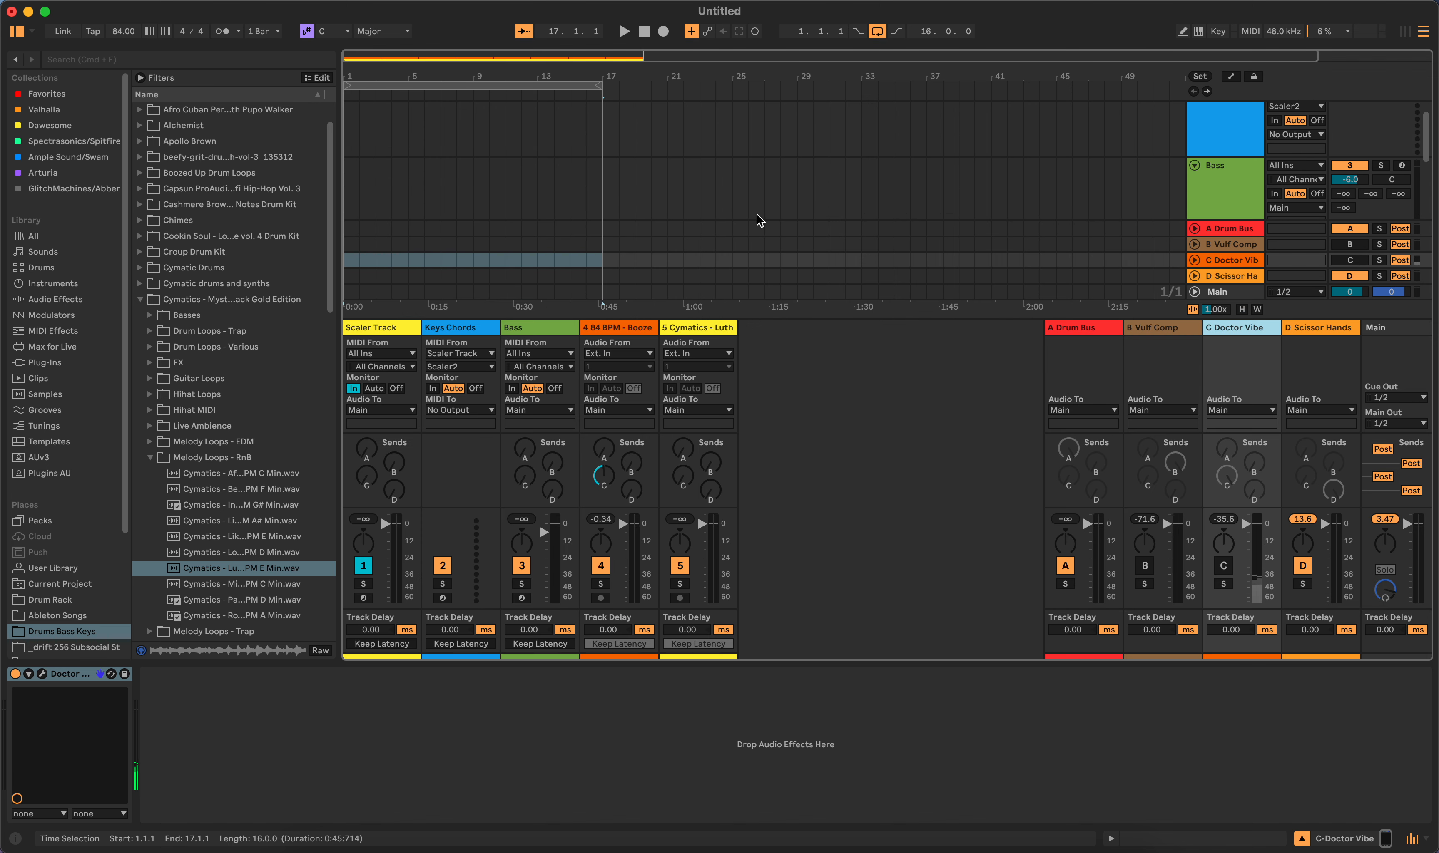
scroll(1034, 192, "up", 2)
left_click(1194, 124)
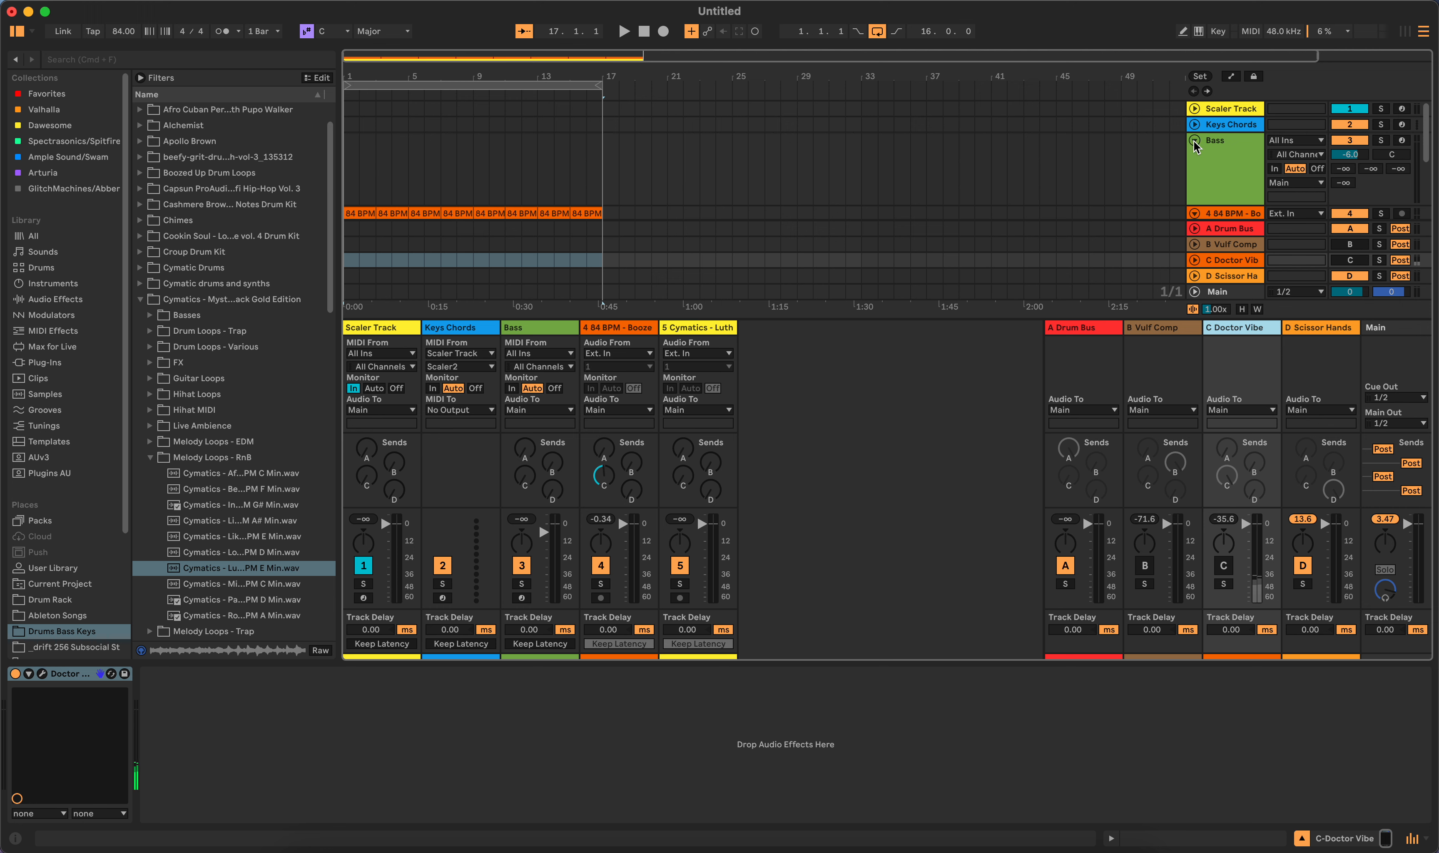
left_click(1194, 138)
scroll(898, 162, "down", 3)
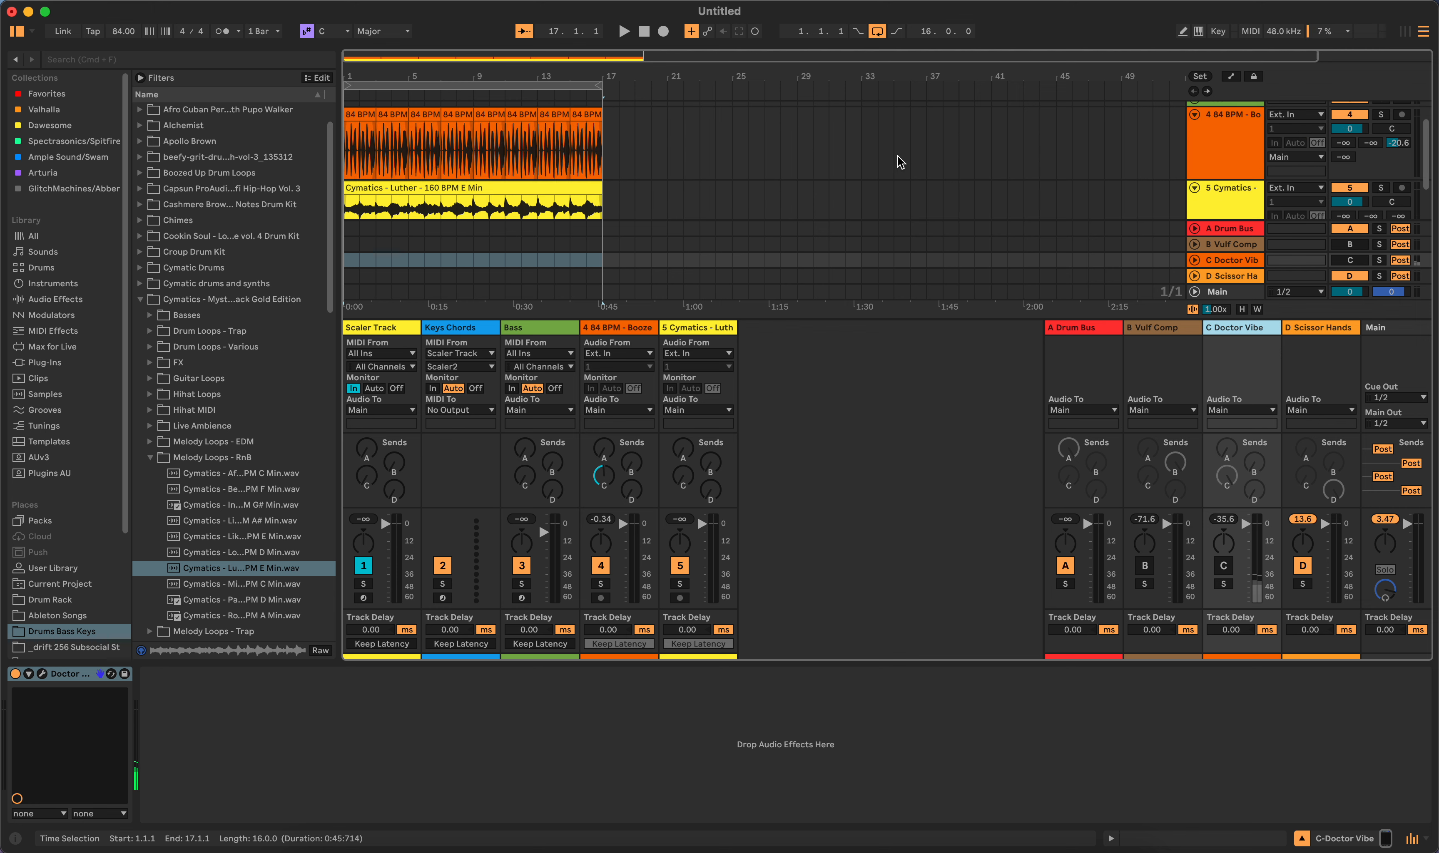
left_click(1194, 114)
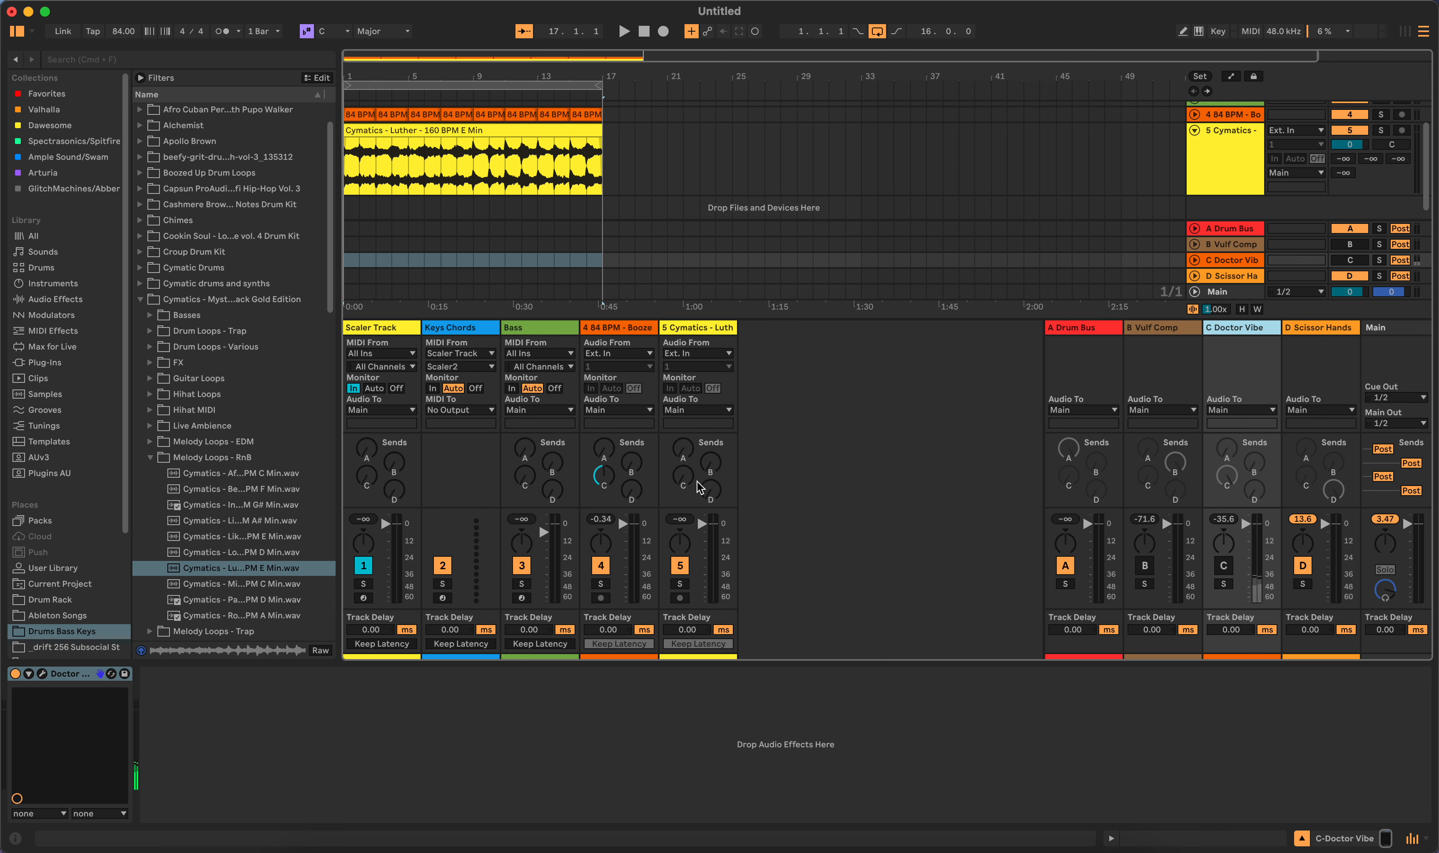
Step: Set the Cymatics melody track's Scissor Hands send to 0 dB and play the arrangement from the start
left_click_drag(705, 487, 705, 485)
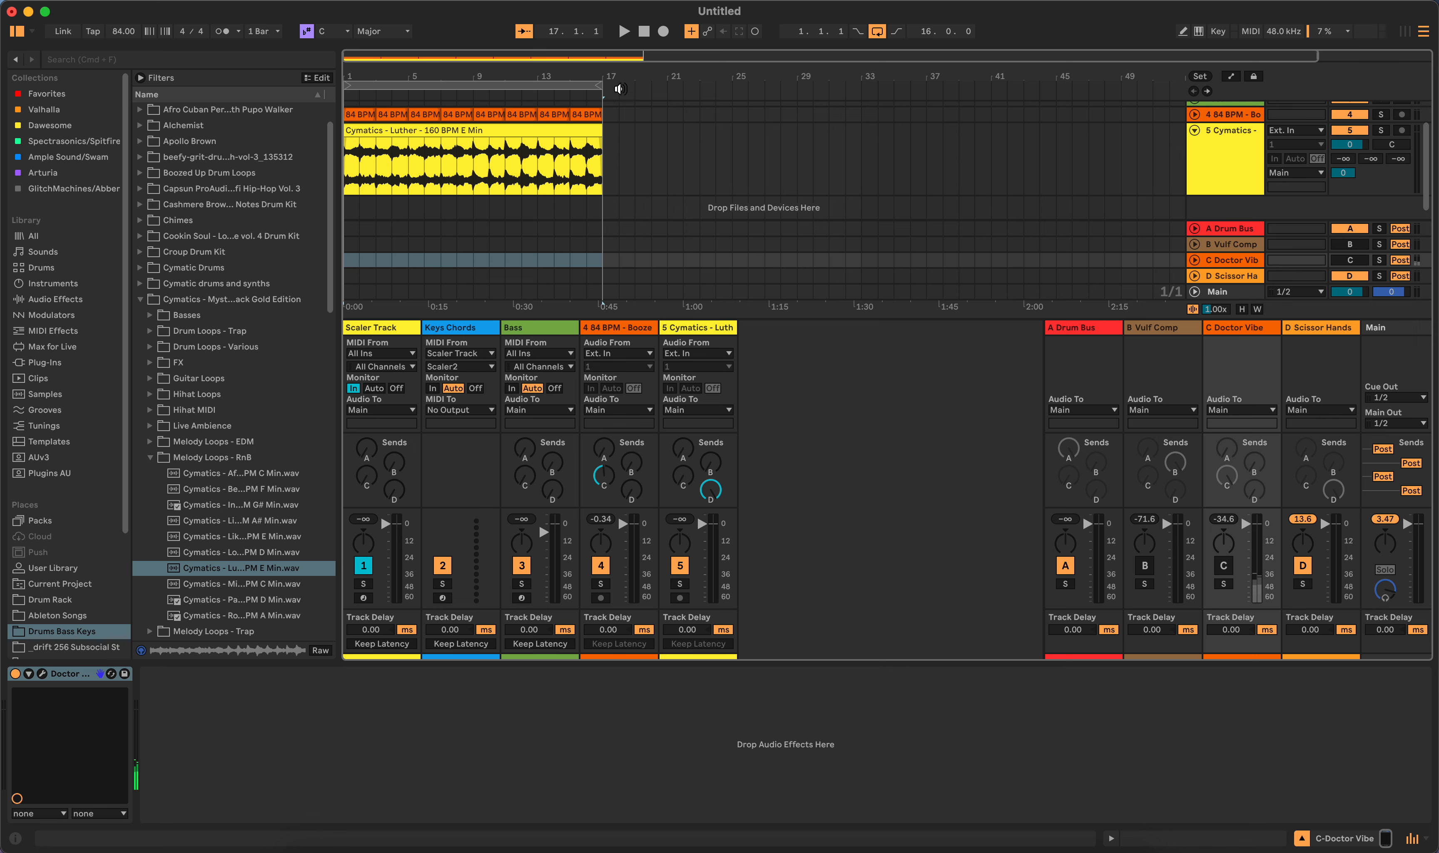
left_click(642, 31)
left_click(624, 31)
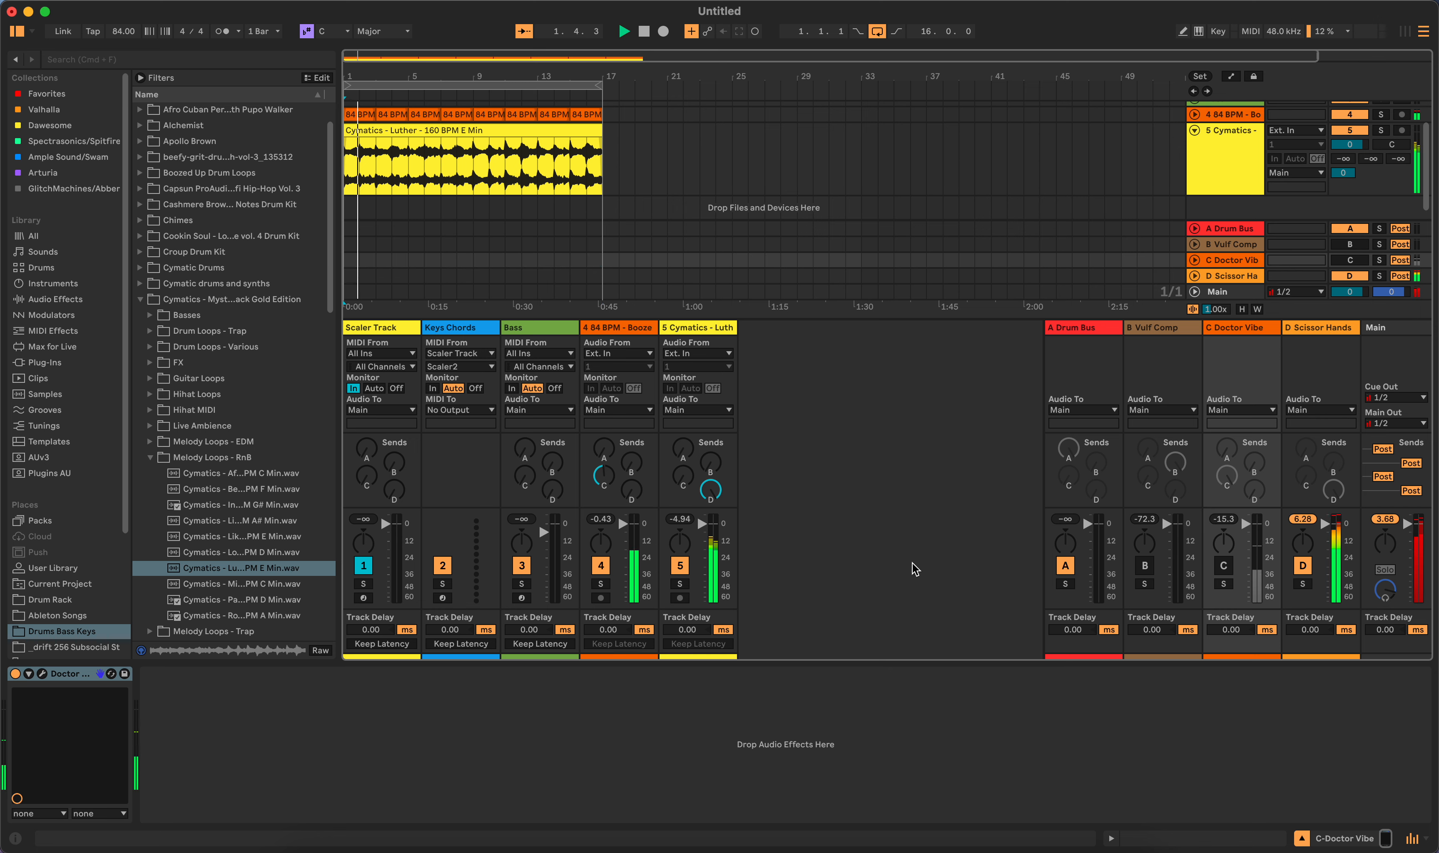
Step: Audition Doctor Vibe's Default Settings preset on return track C, reload the OG 303 preset and close the plug-in window
left_click(42, 674)
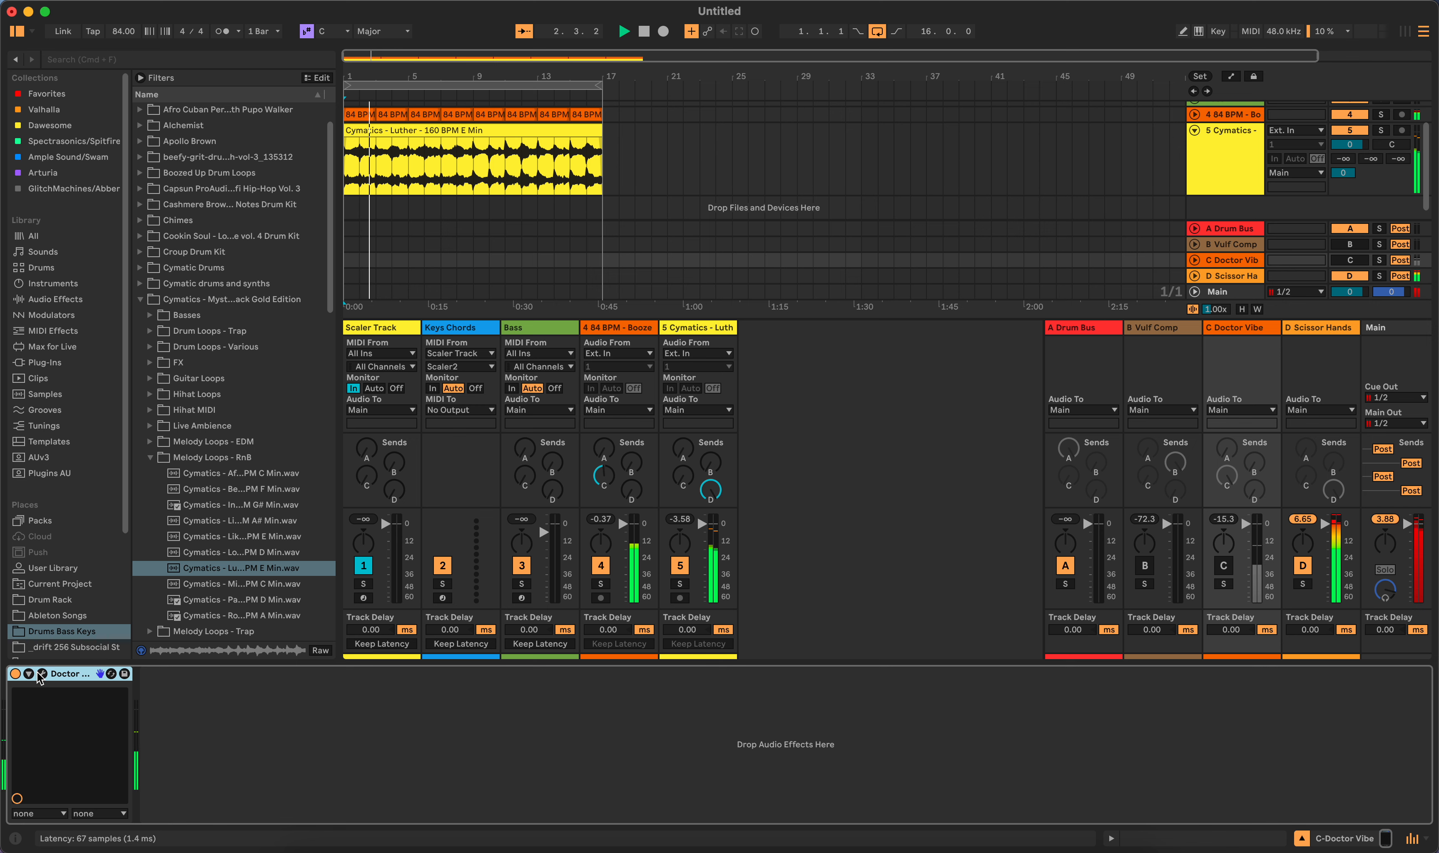
scroll(129, 211, "up", 3)
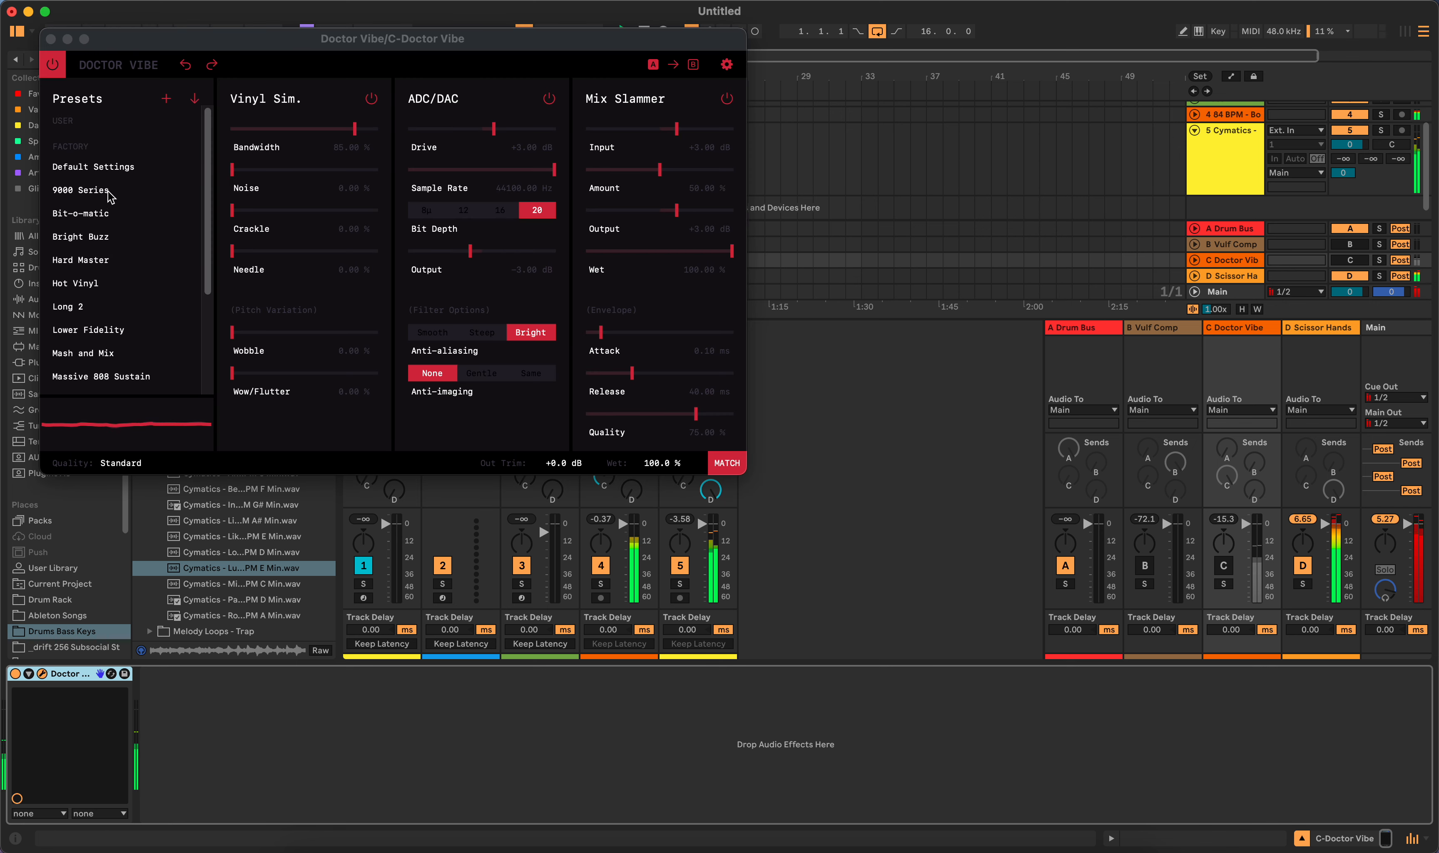
left_click(114, 168)
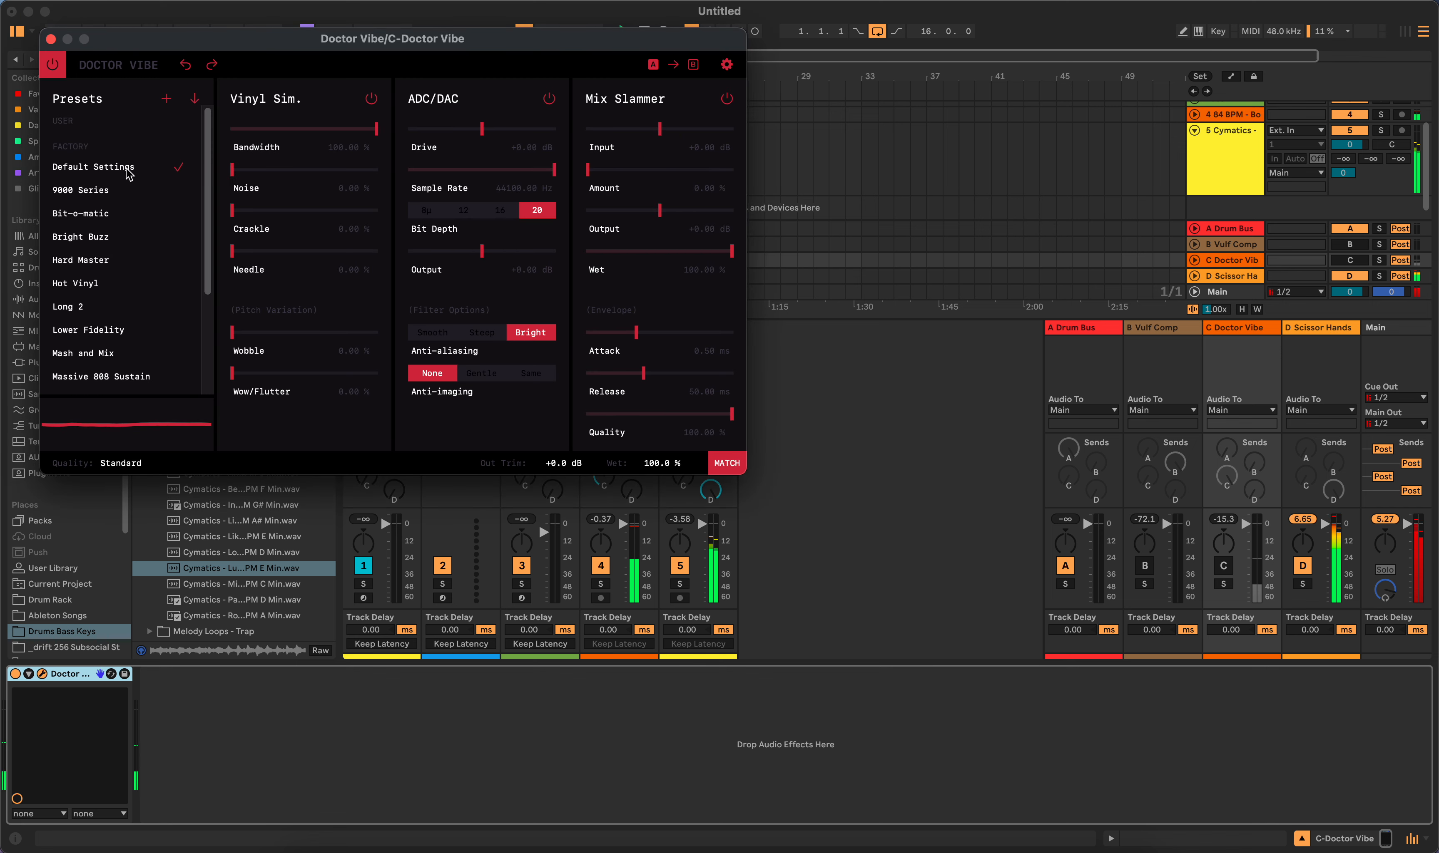
scroll(80, 121, "down", 3)
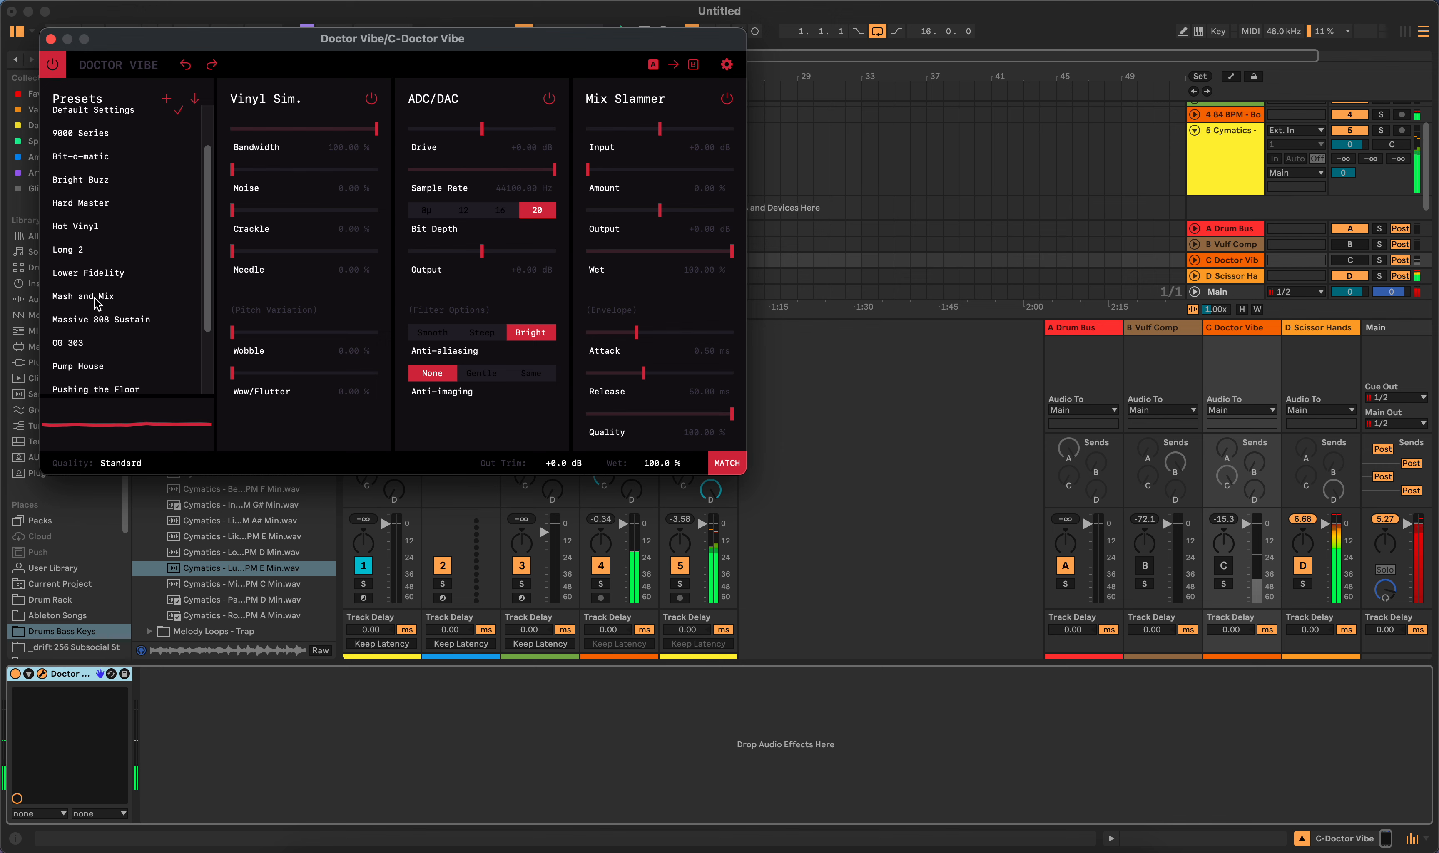
left_click(94, 301)
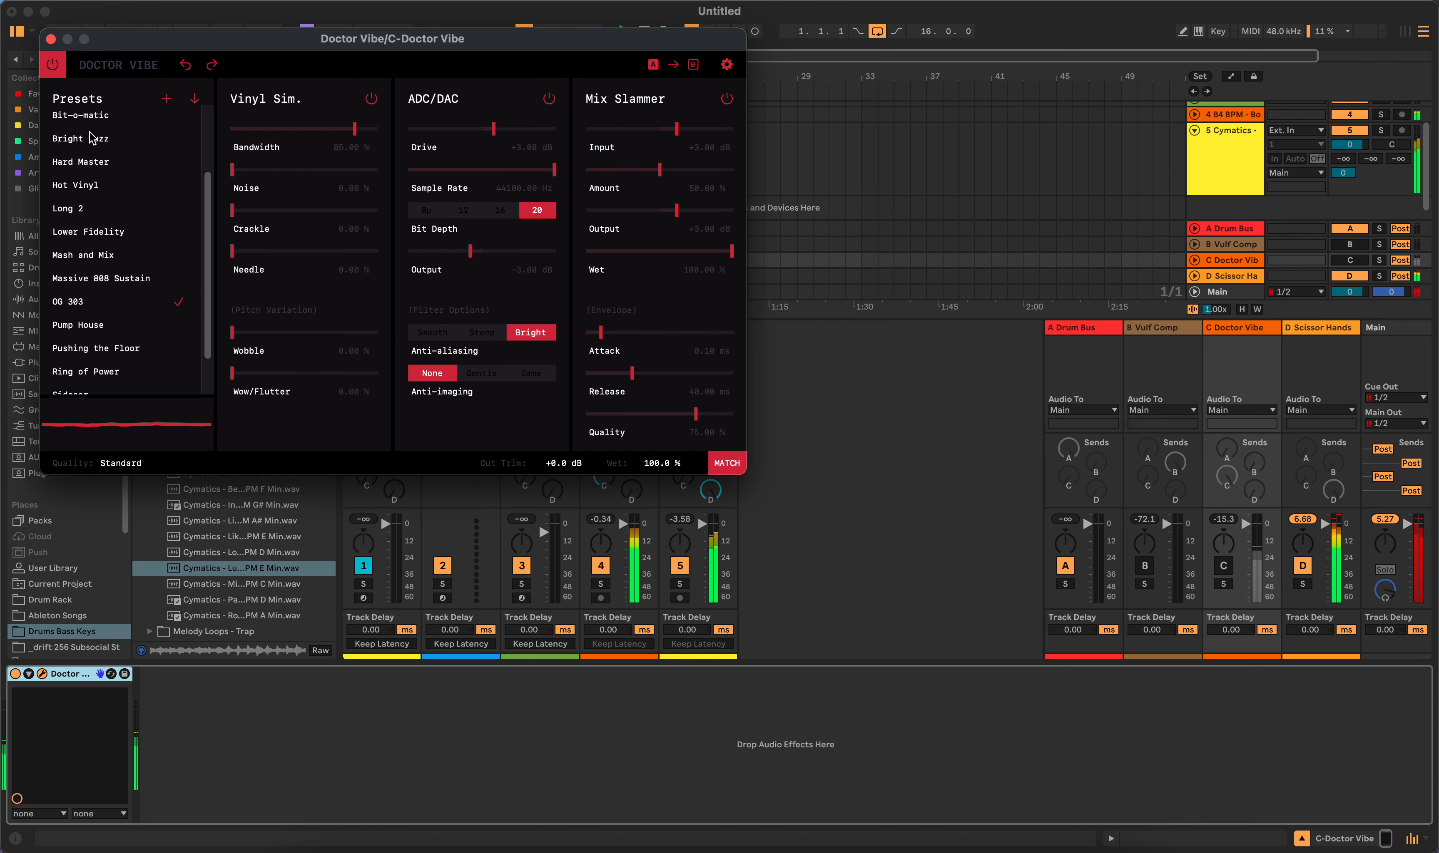
left_click(51, 39)
Step: Open Scissor Hands on return track D and load its Default Settings preset
left_click(1054, 275)
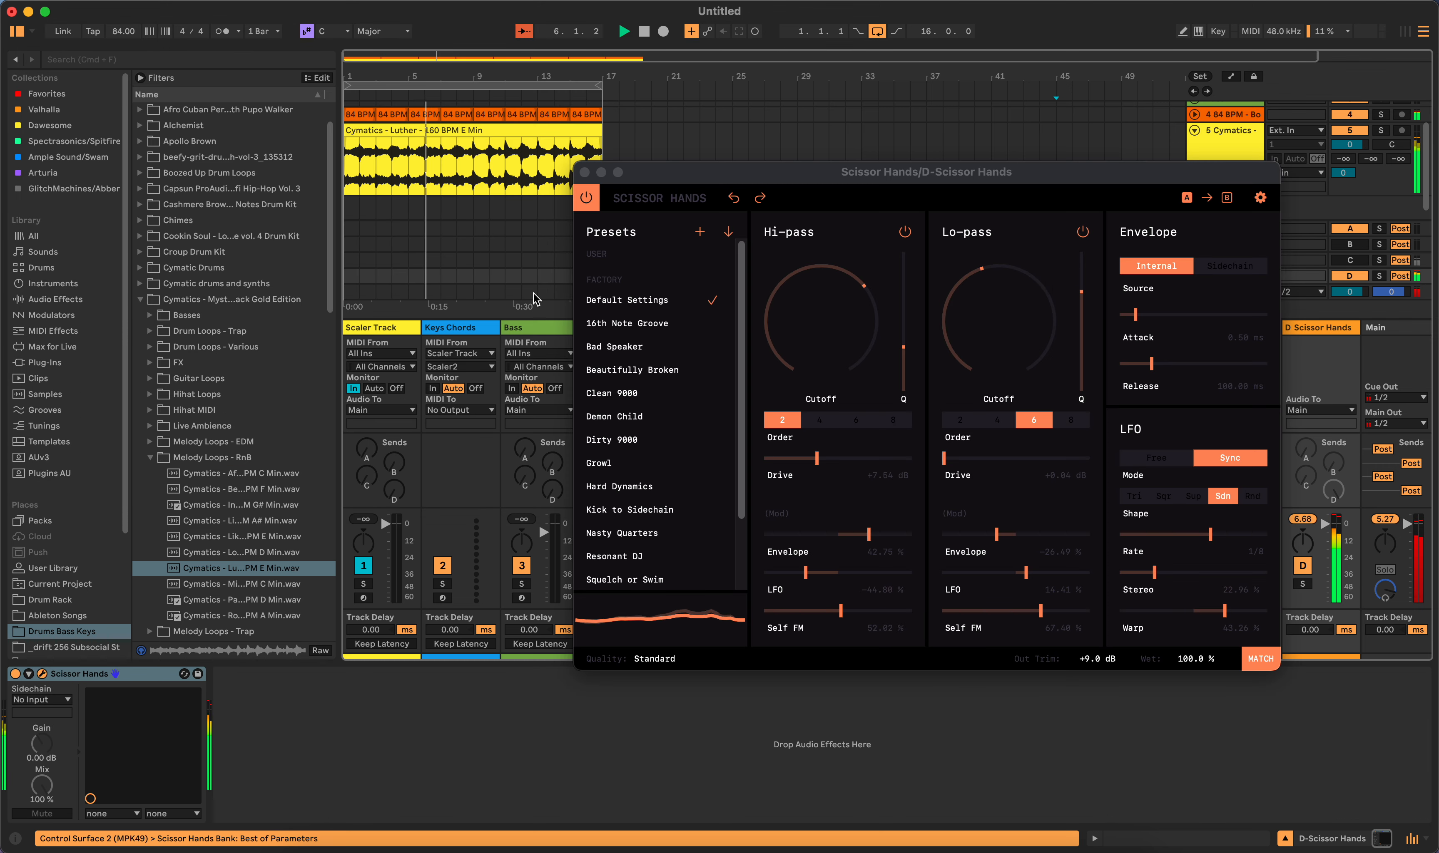
left_click(654, 301)
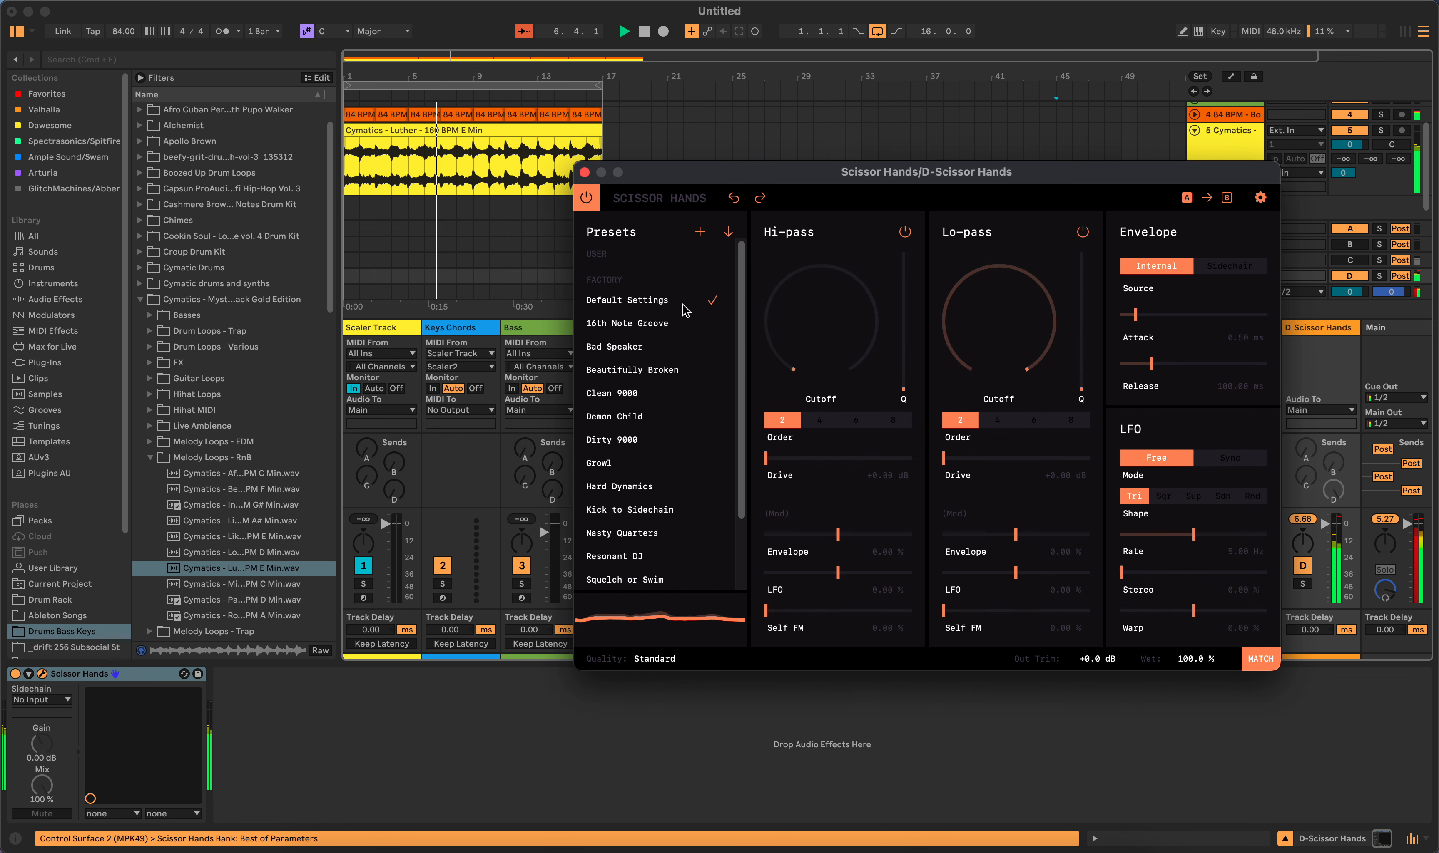
left_click_drag(670, 182, 614, 217)
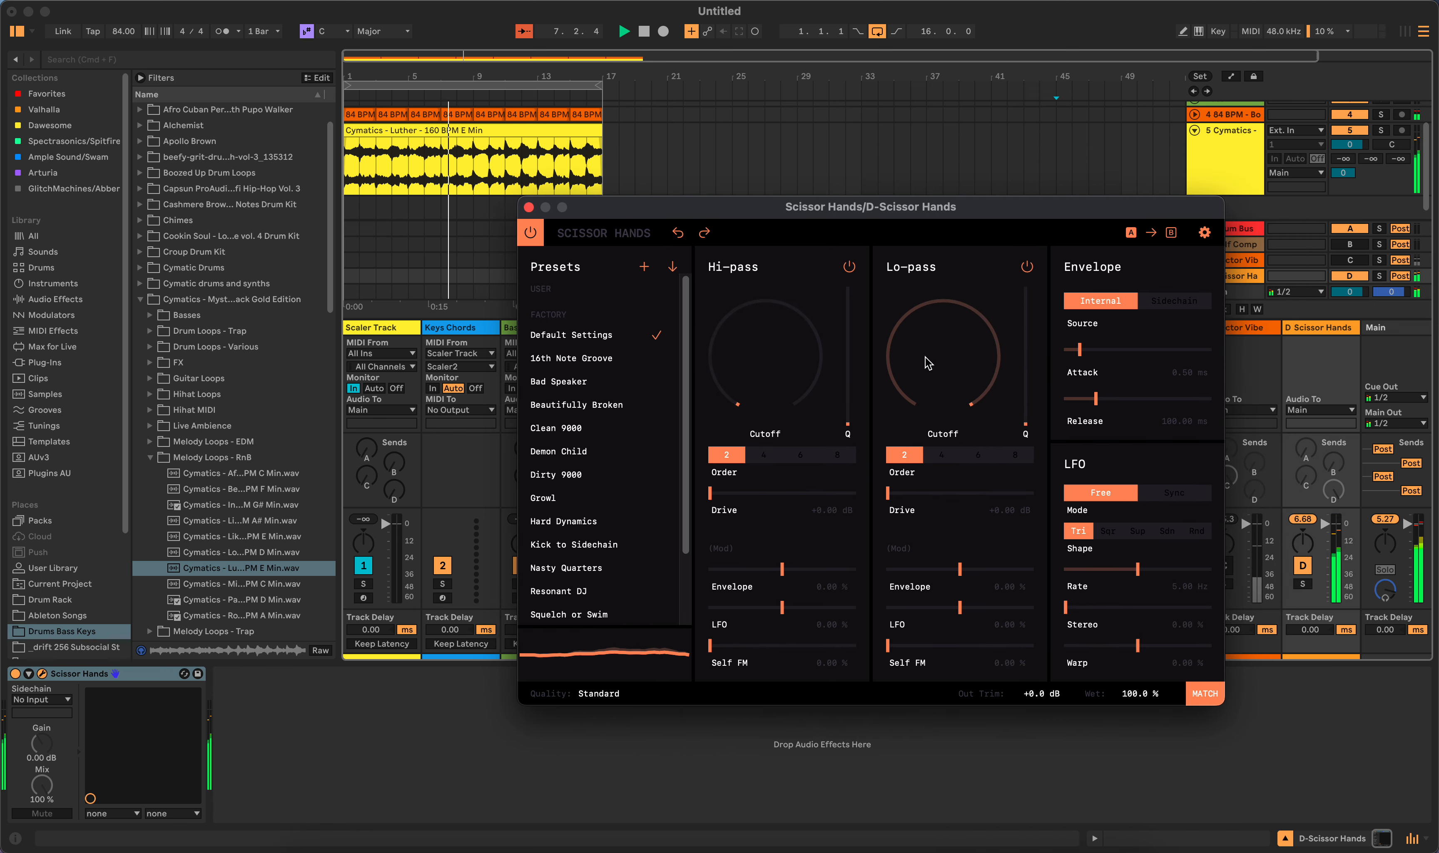
Step: Lower the Scissor Hands lo-pass cutoff with a raised Q, and mute the 84 BPM drum loop track
left_click_drag(927, 363, 934, 428)
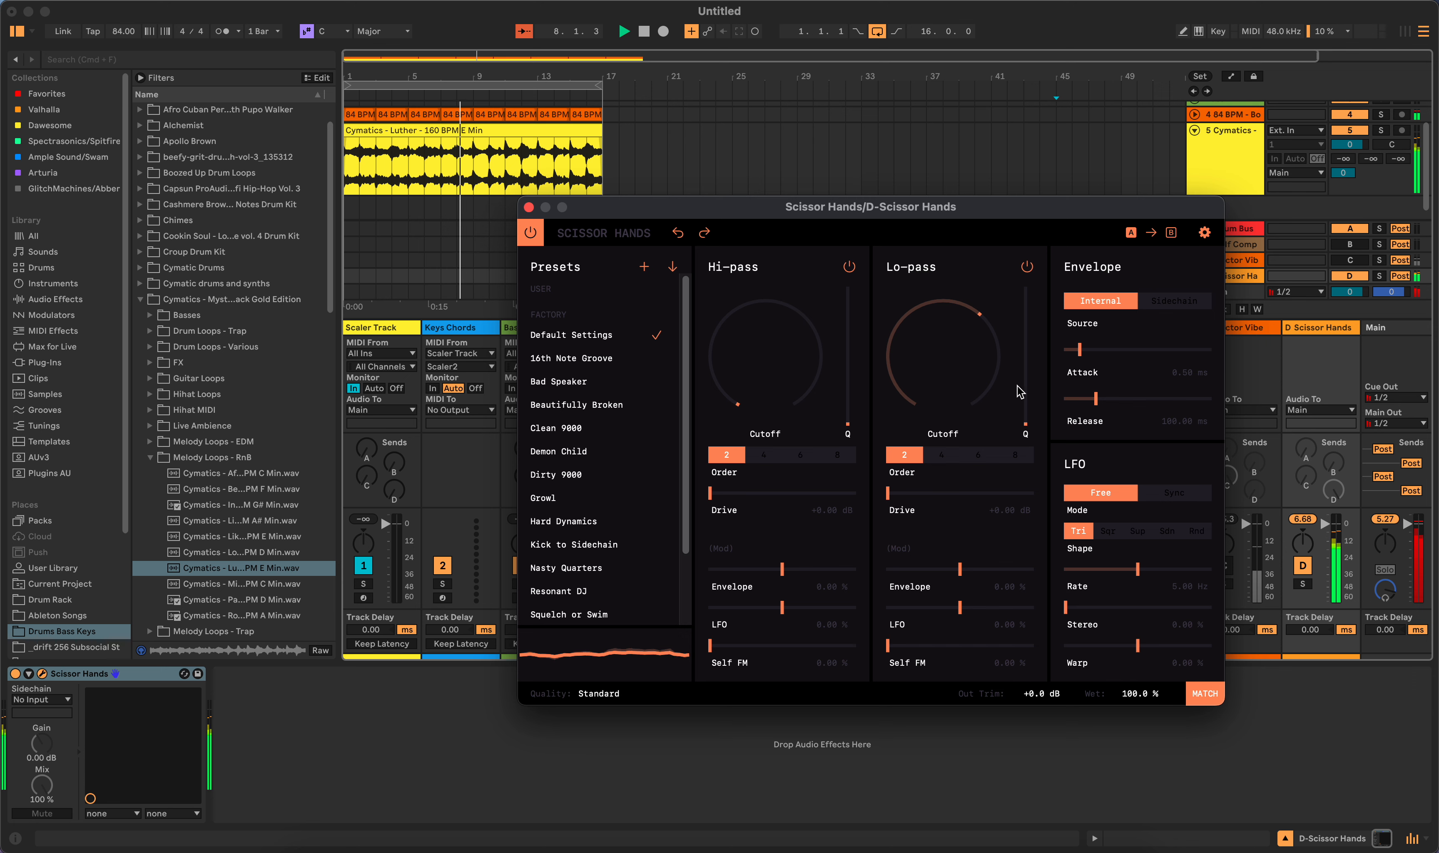
left_click_drag(1020, 391, 1036, 337)
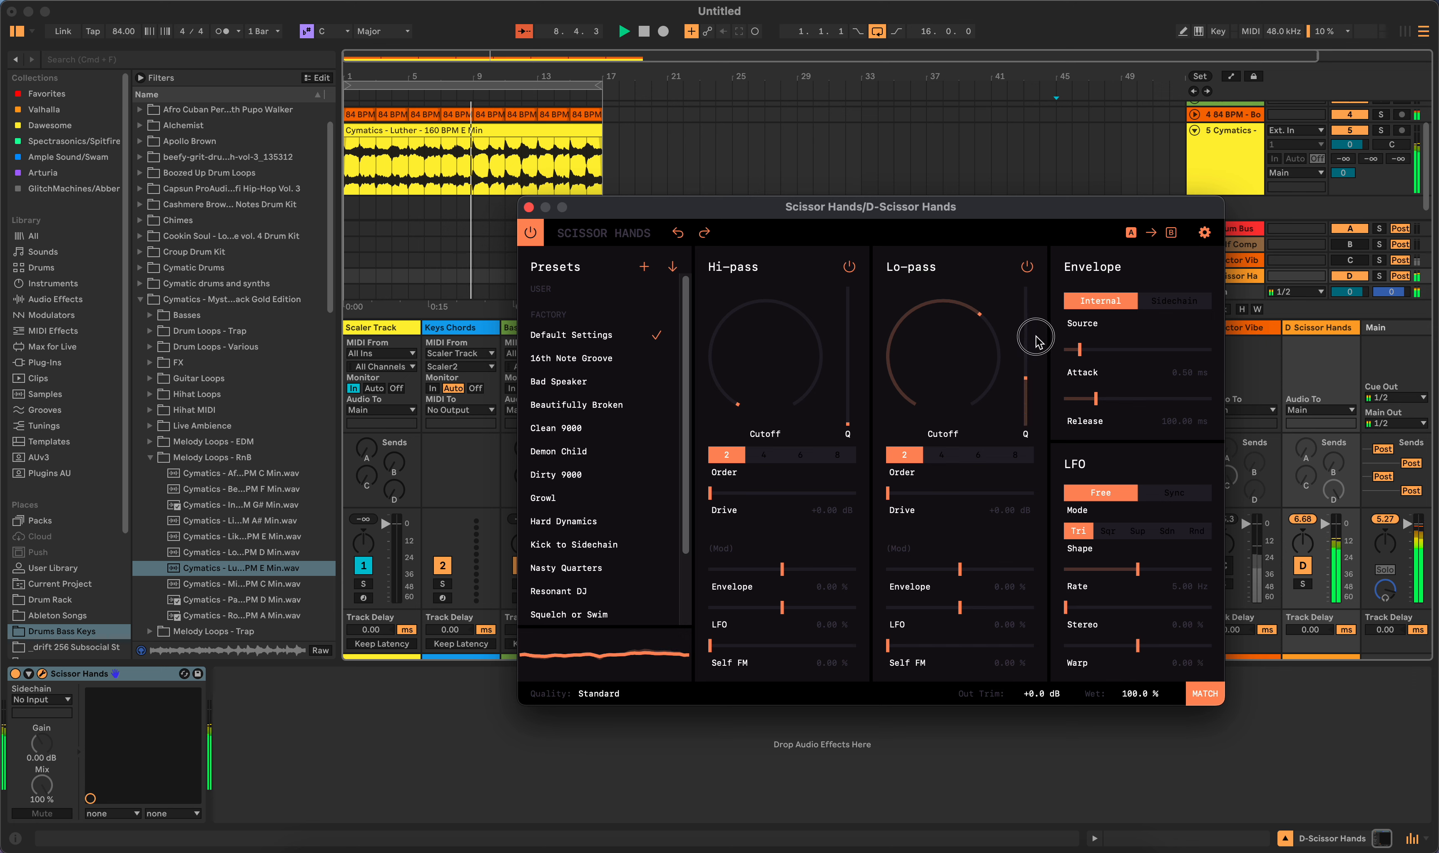
left_click_drag(939, 352, 944, 404)
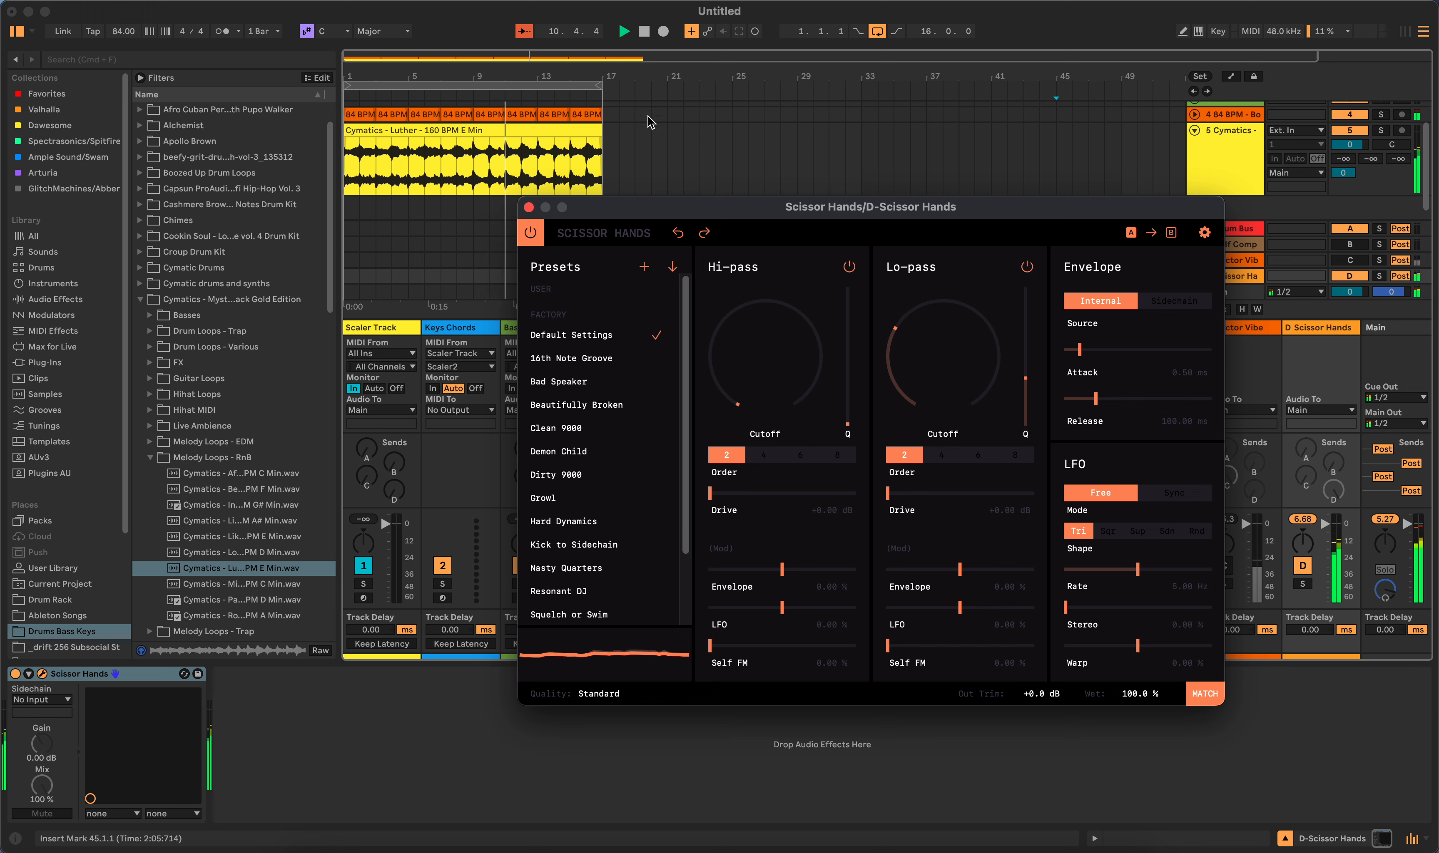
left_click(1259, 150)
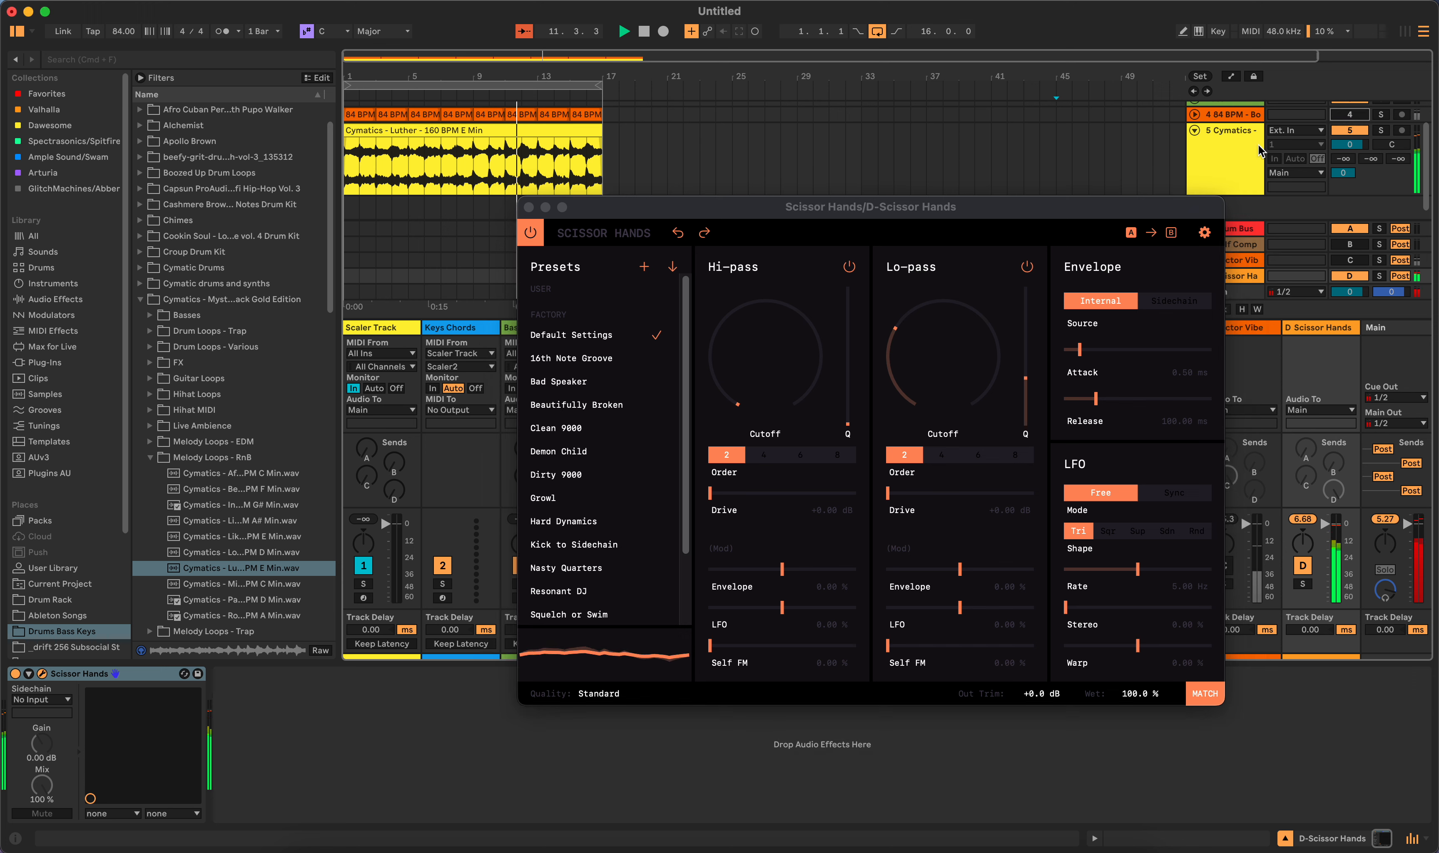
Step: Readjust the lo-pass cutoff and Q to let more highs through, and set the filter order to 6
left_click_drag(924, 346, 957, 291)
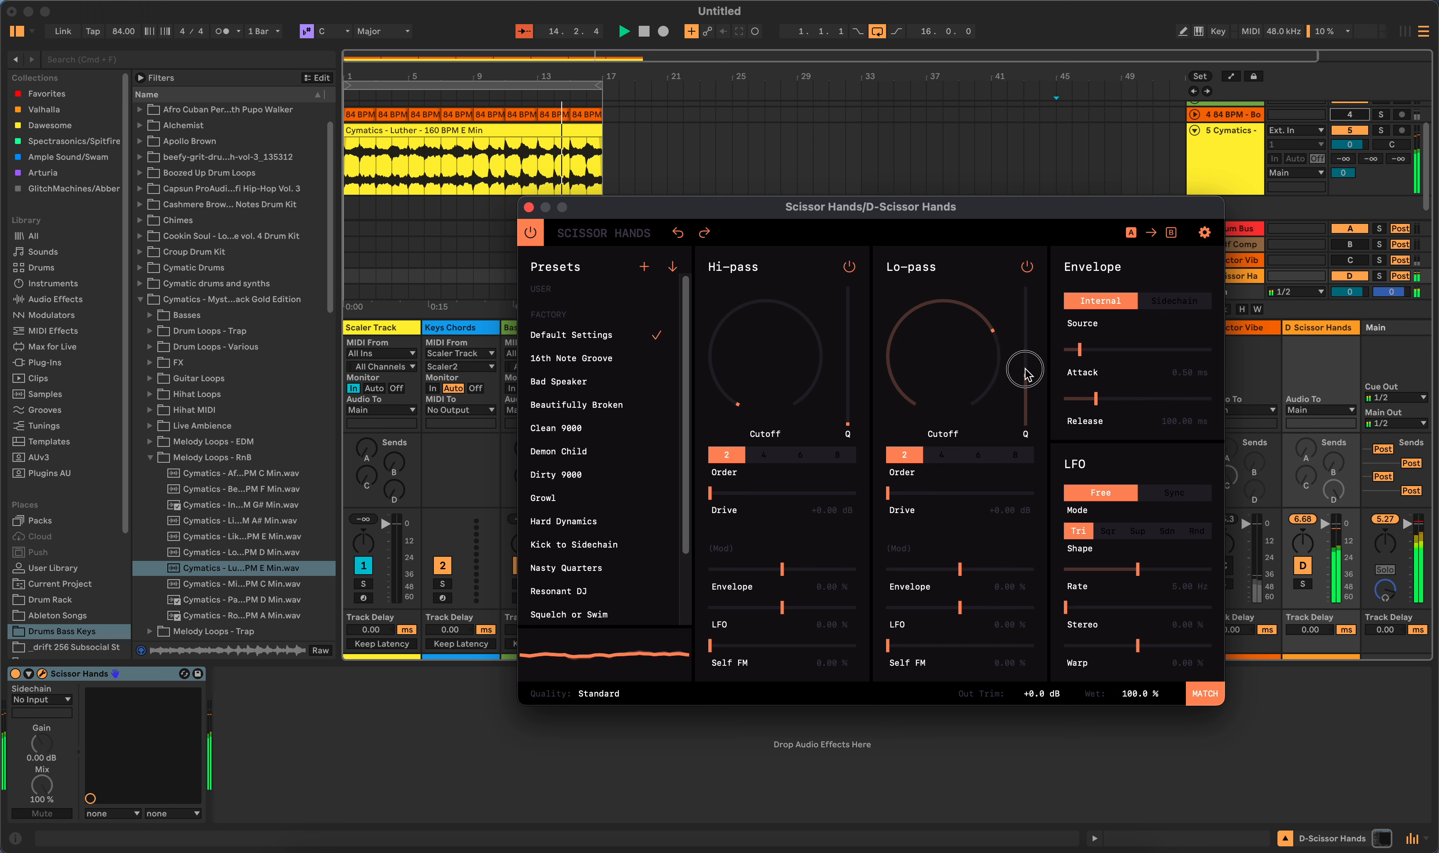
mouse_move(1025, 373)
left_mouse_down()
mouse_move(1024, 332)
mouse_move(1019, 366)
left_mouse_up()
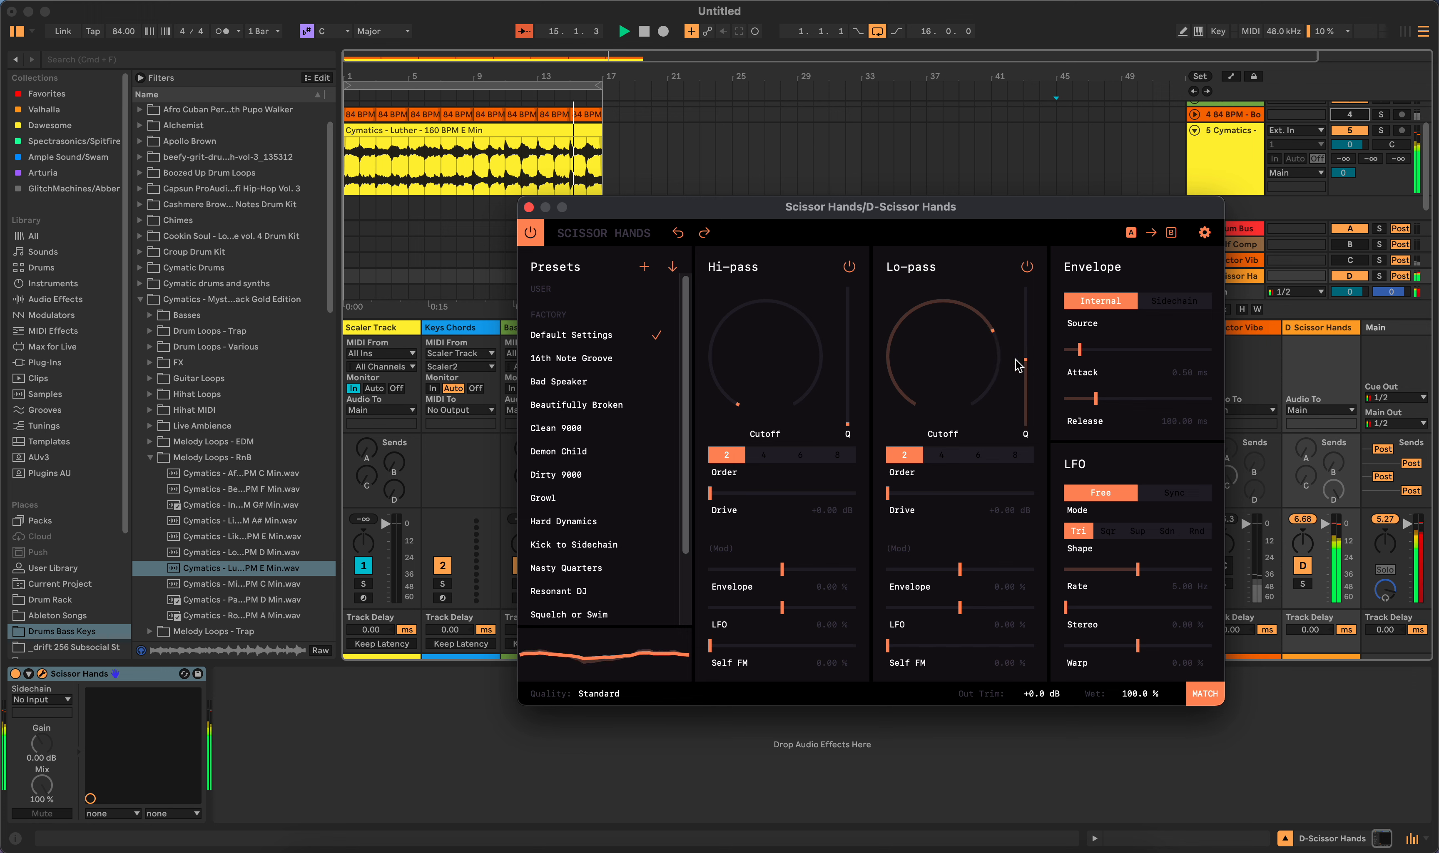
left_click(937, 459)
left_click(985, 462)
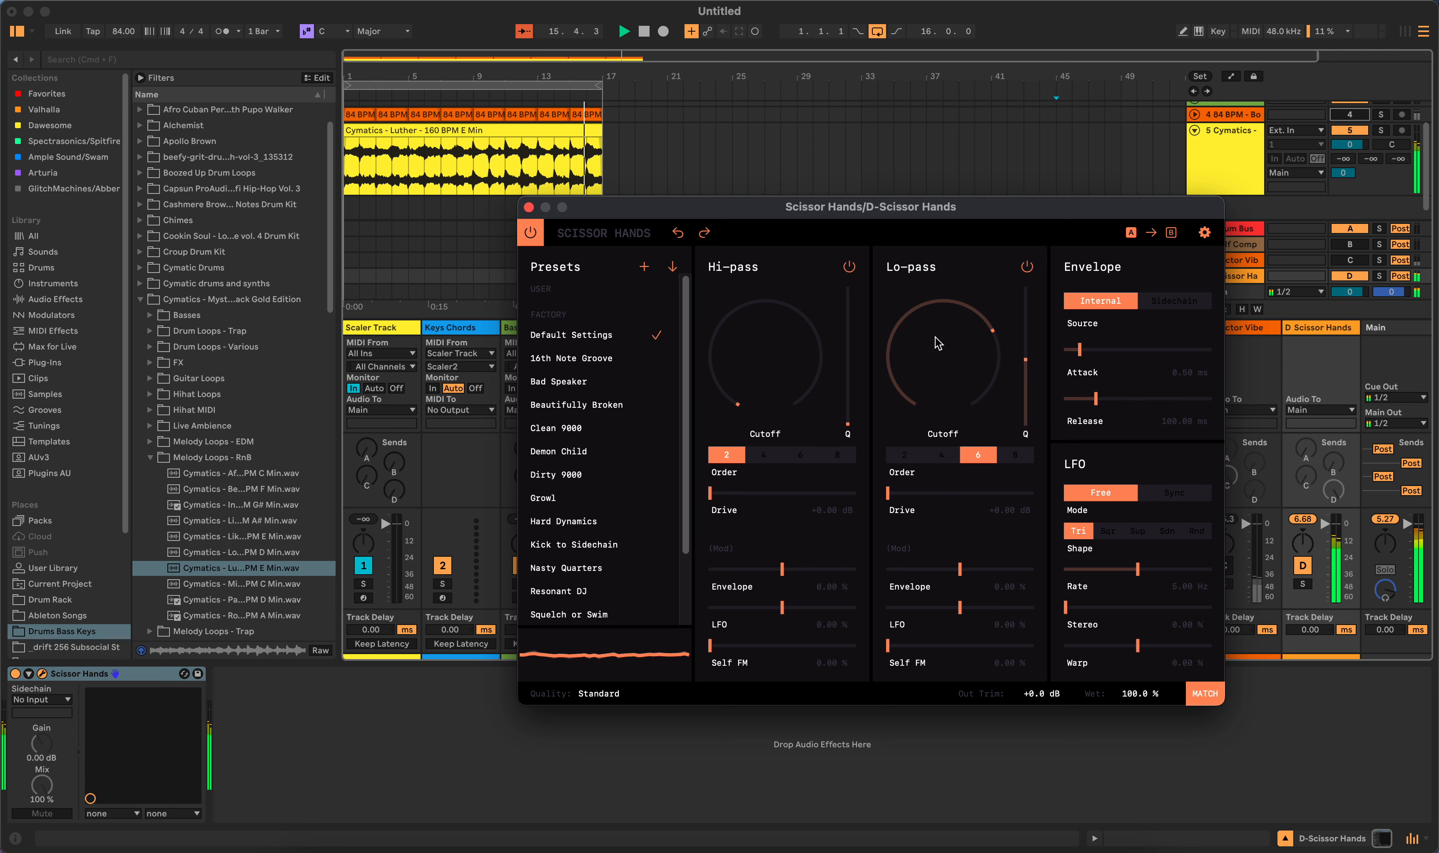
left_click_drag(937, 343, 938, 356)
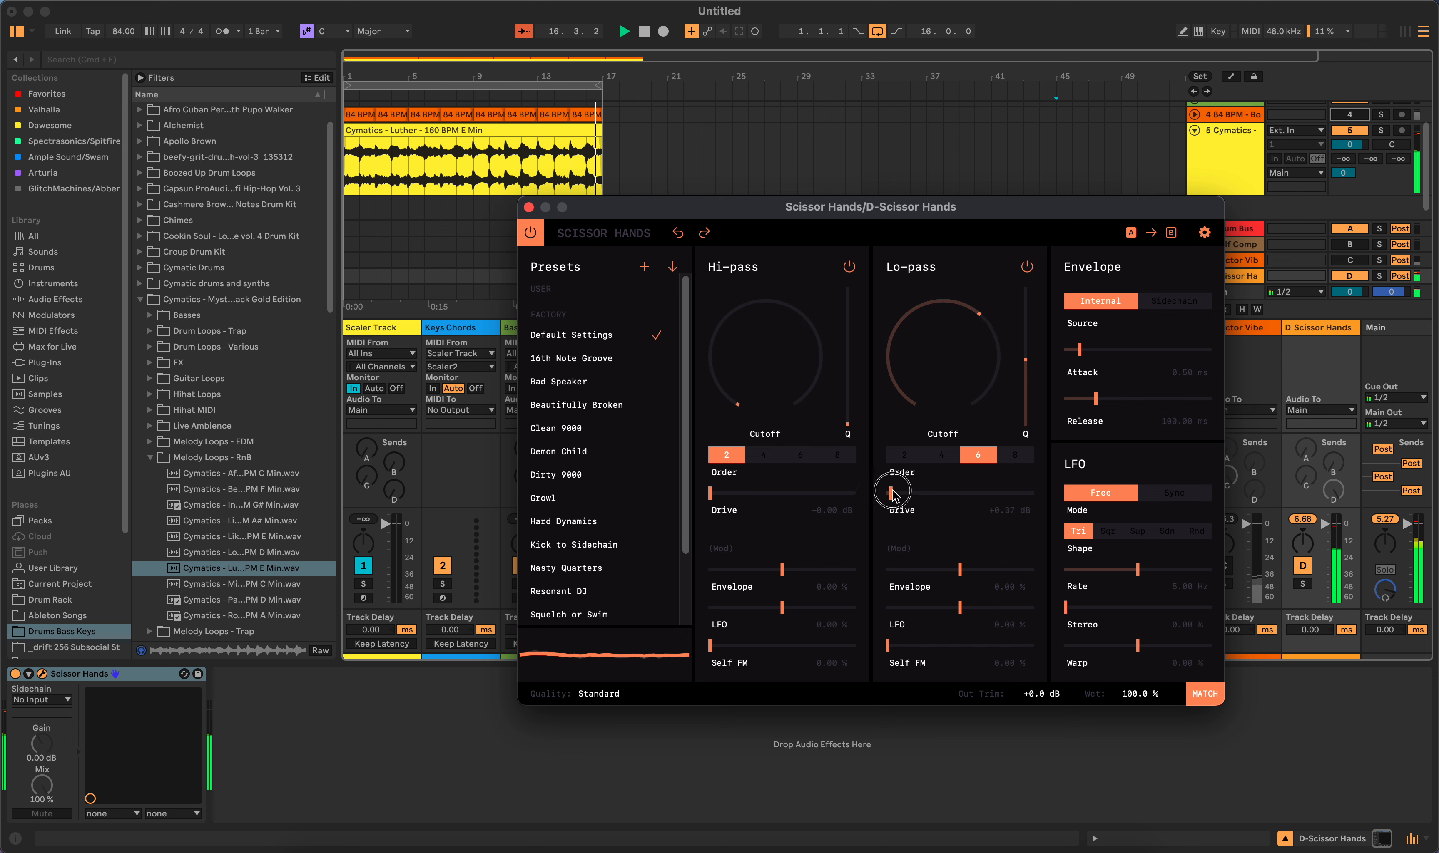
left_click_drag(892, 491, 883, 530)
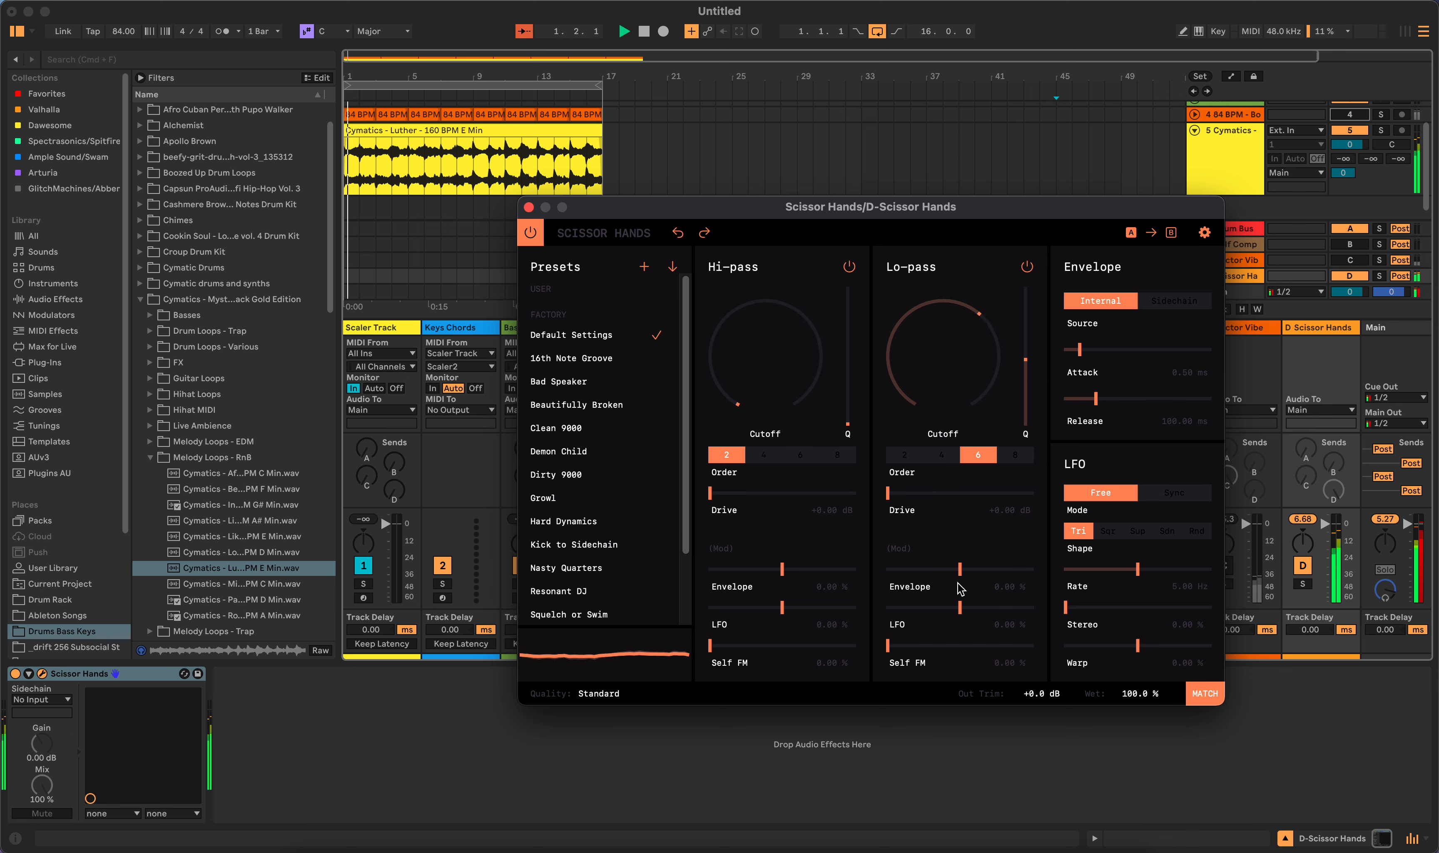
Step: Set the lo-pass Self FM to 22.69 %, trying its envelope and LFO modulation and resetting both to 0 %
left_click_drag(887, 646, 943, 630)
mouse_move(962, 576)
left_mouse_down()
mouse_move(972, 509)
mouse_move(968, 578)
left_mouse_up()
double_click(968, 572)
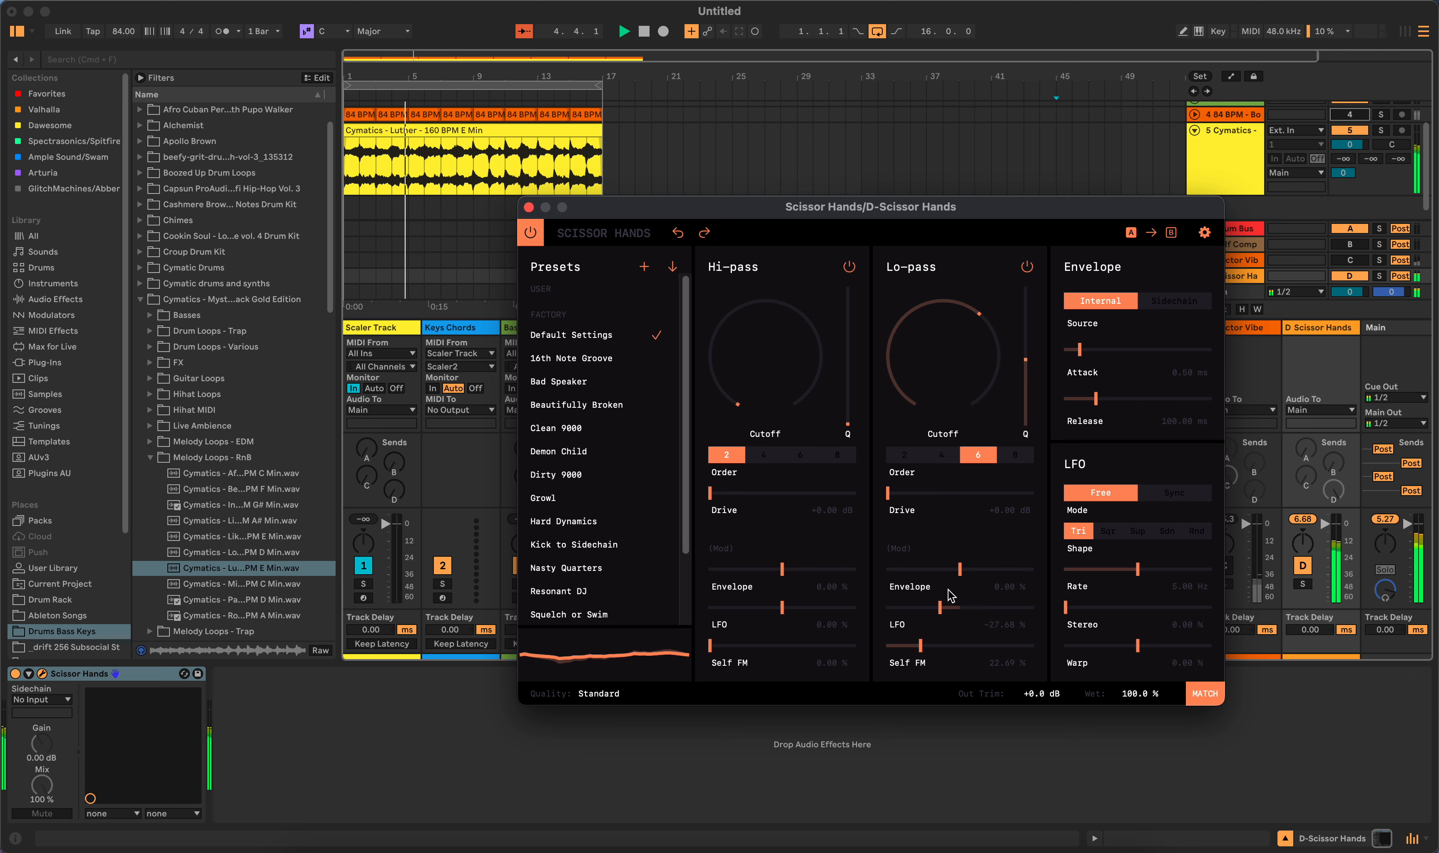
double_click(941, 609)
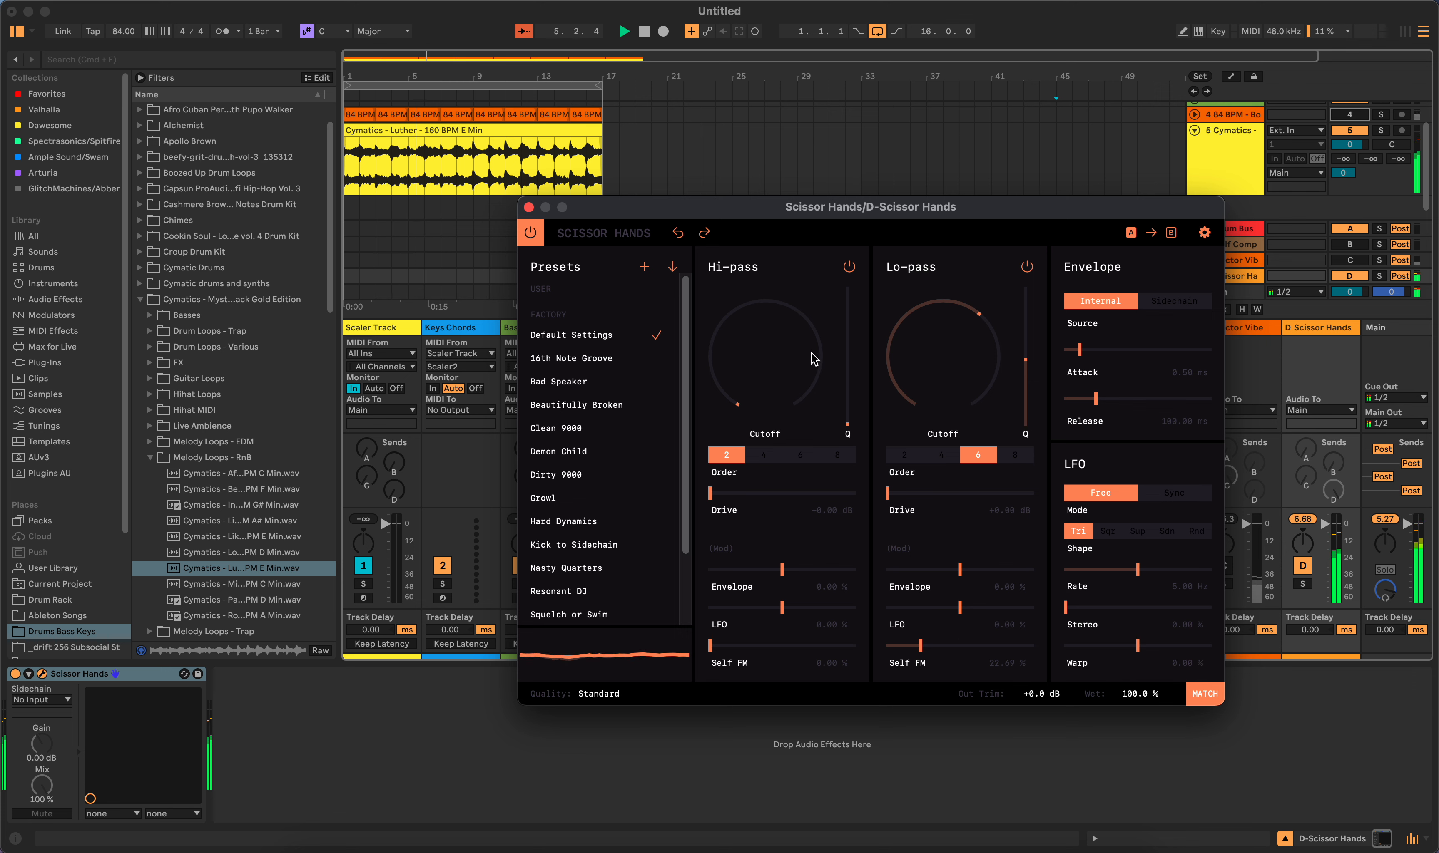
Step: Raise the hi-pass cutoff slightly and try filter order 4 before going back to order 2
mouse_move(771, 340)
left_mouse_down()
mouse_move(777, 300)
mouse_move(770, 343)
left_mouse_up()
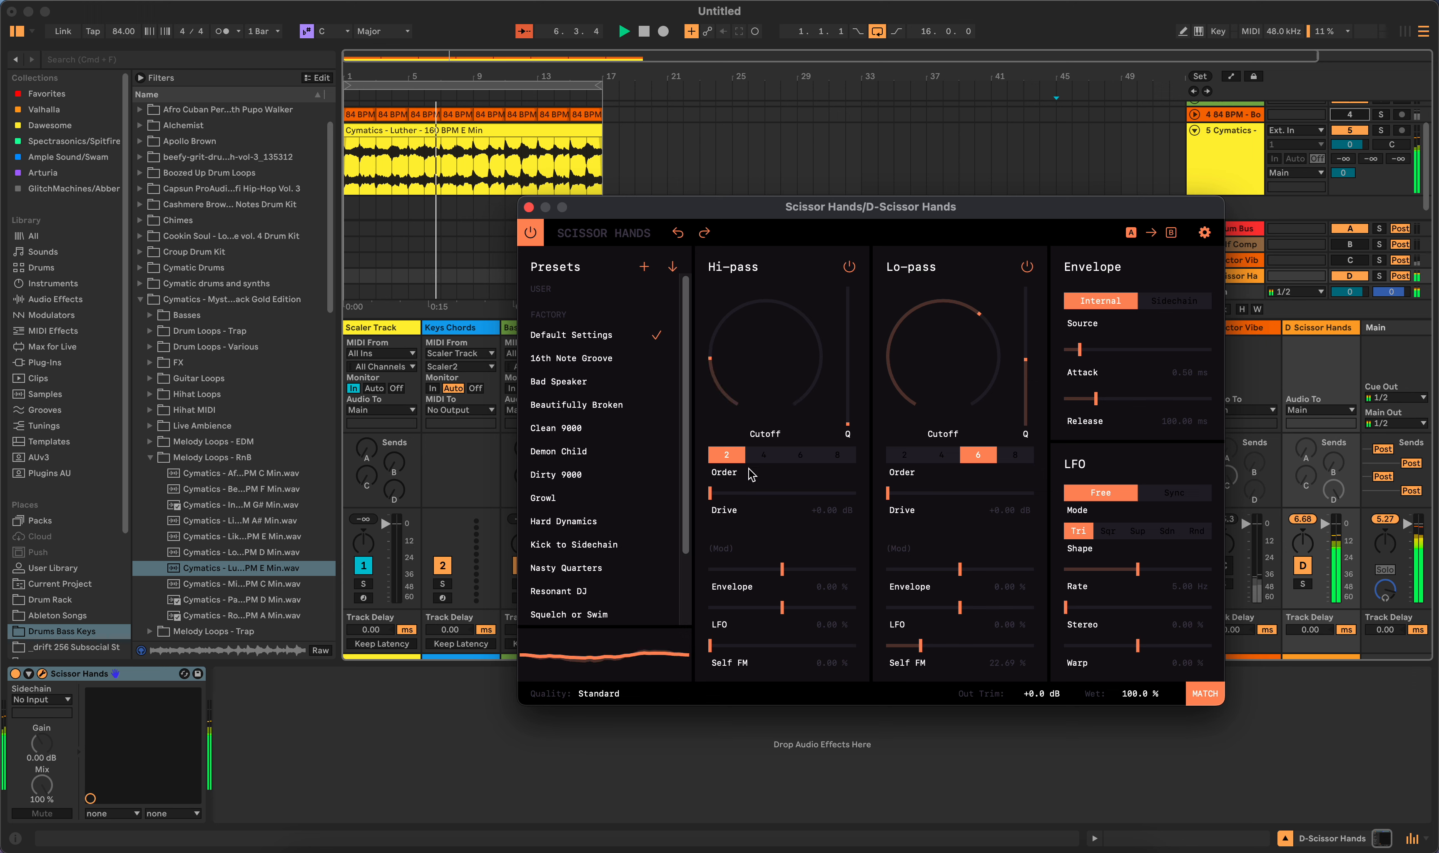
left_click(765, 454)
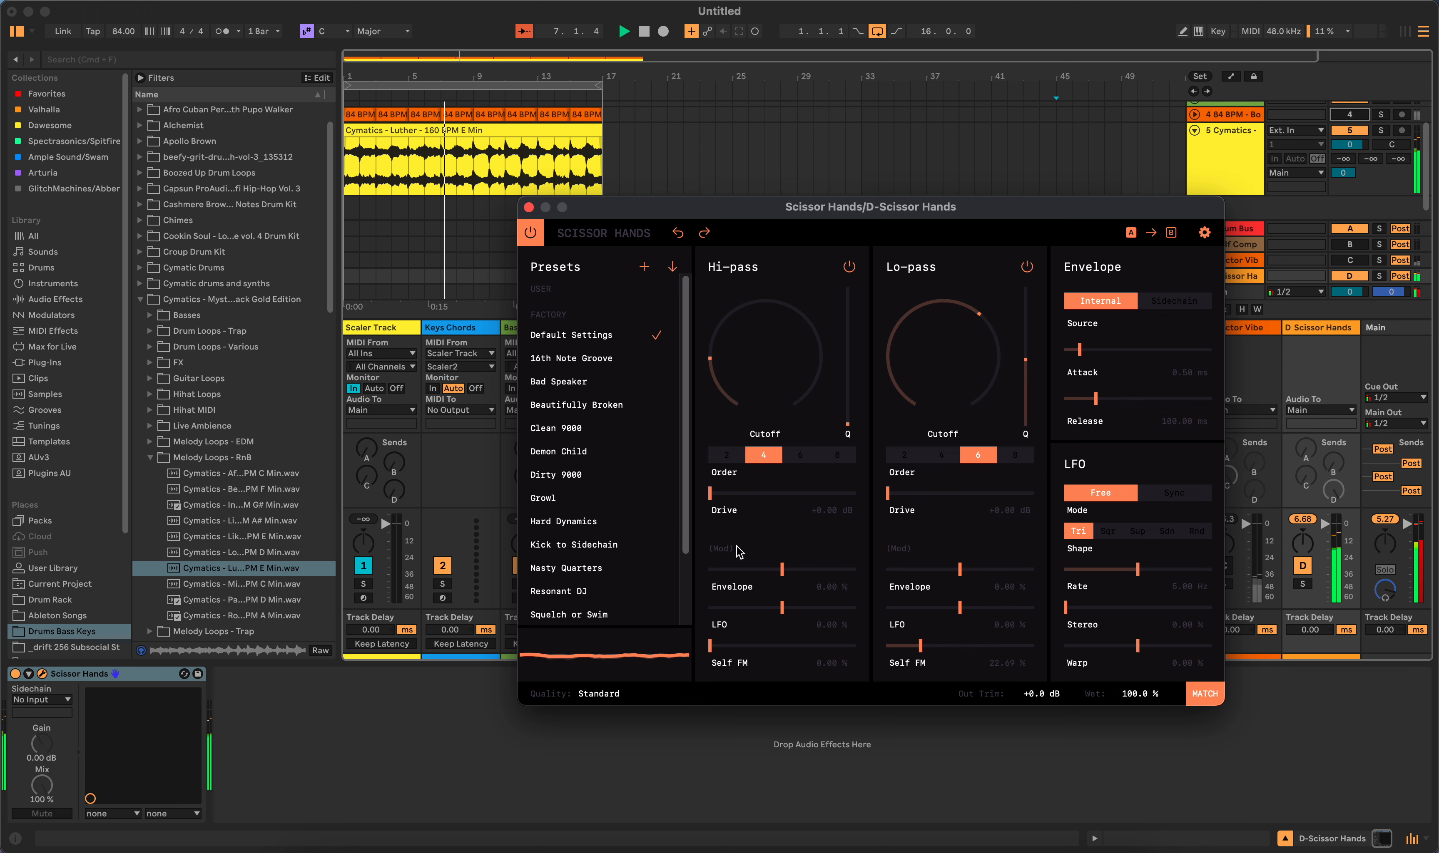
left_click(738, 455)
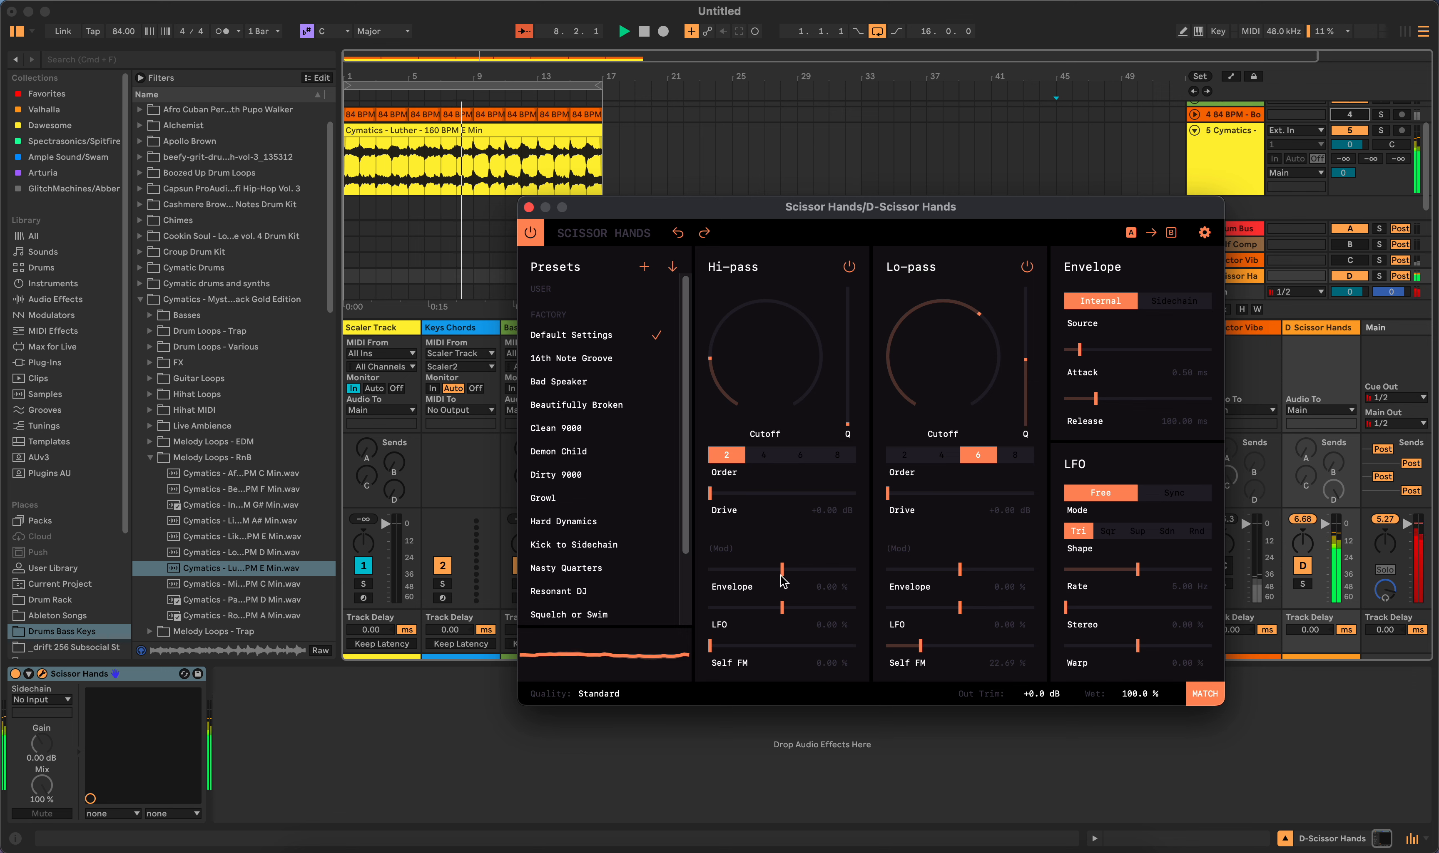
Step: Set the hi-pass Self FM to 68.99 % and experiment with the hi-pass cutoff and Q
left_click_drag(723, 649, 819, 592)
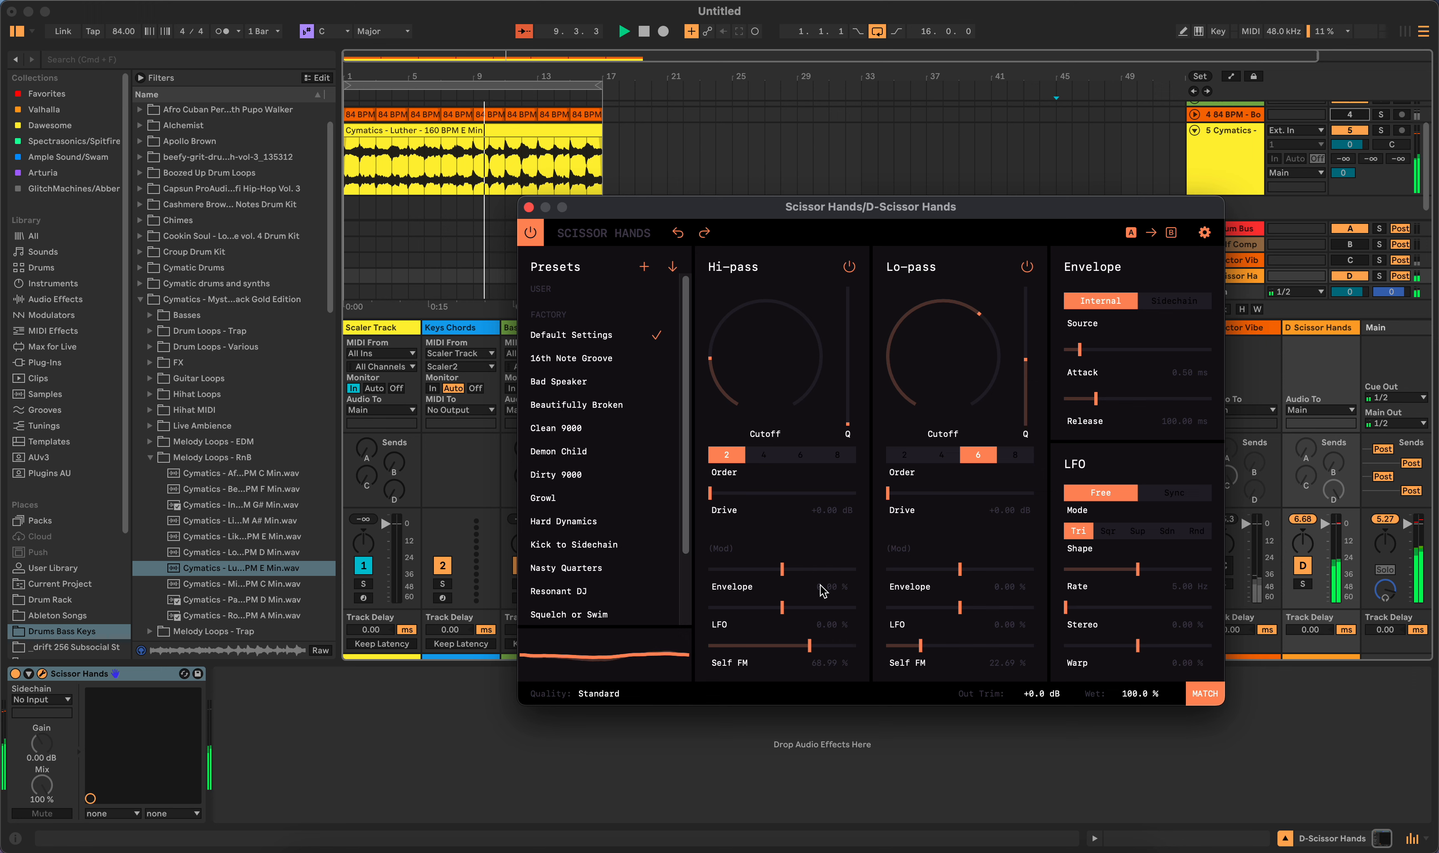
left_click_drag(748, 392, 753, 401)
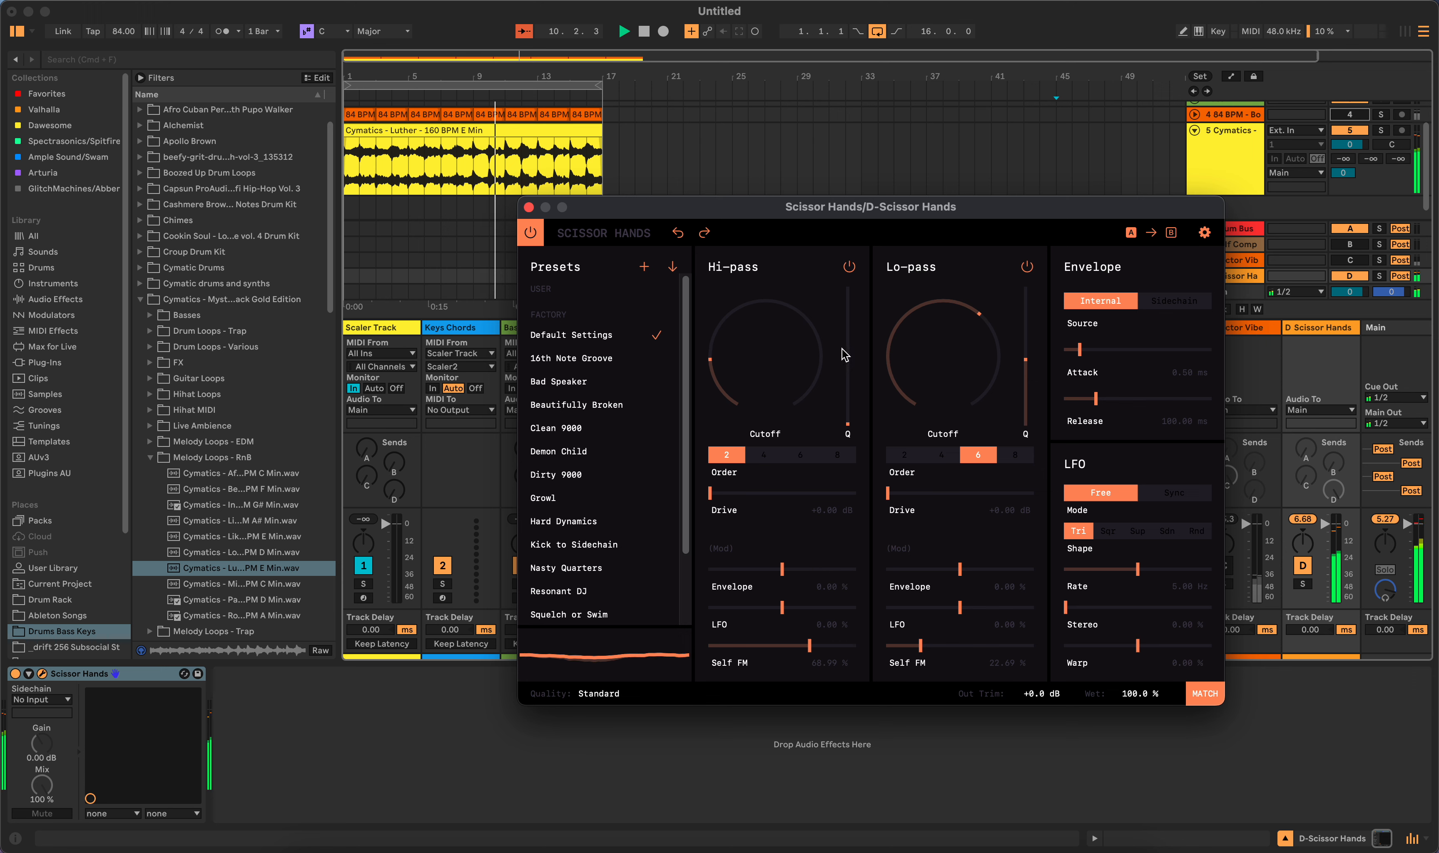
mouse_move(852, 346)
left_mouse_down()
mouse_move(851, 289)
mouse_move(855, 354)
left_mouse_up()
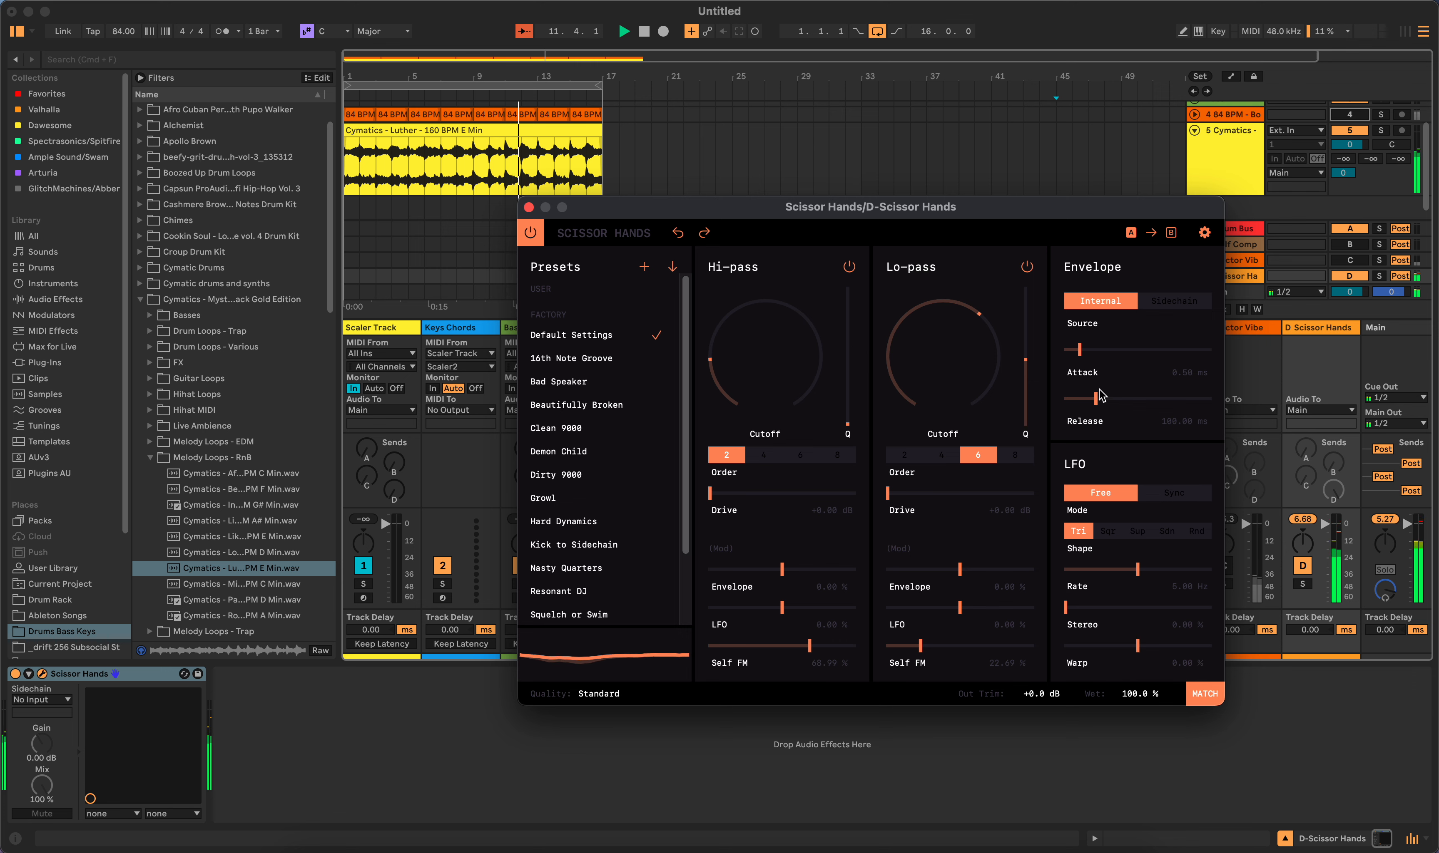
Step: Set the LFO shape to Rnd with 17.76 % warp and match the output level of Scissor Hands
left_click(1137, 531)
left_click(1198, 533)
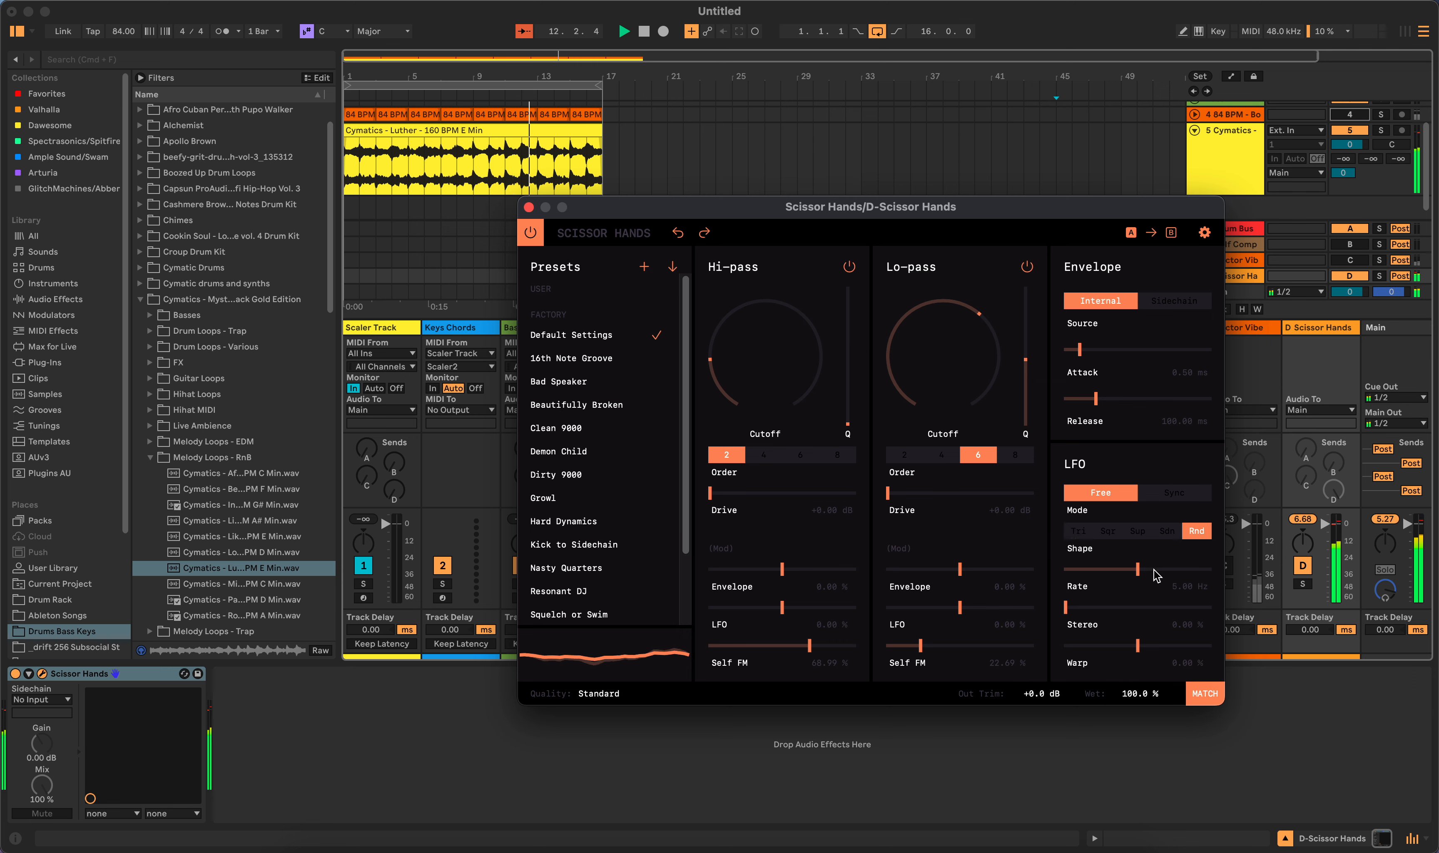
left_click_drag(1147, 647, 1169, 642)
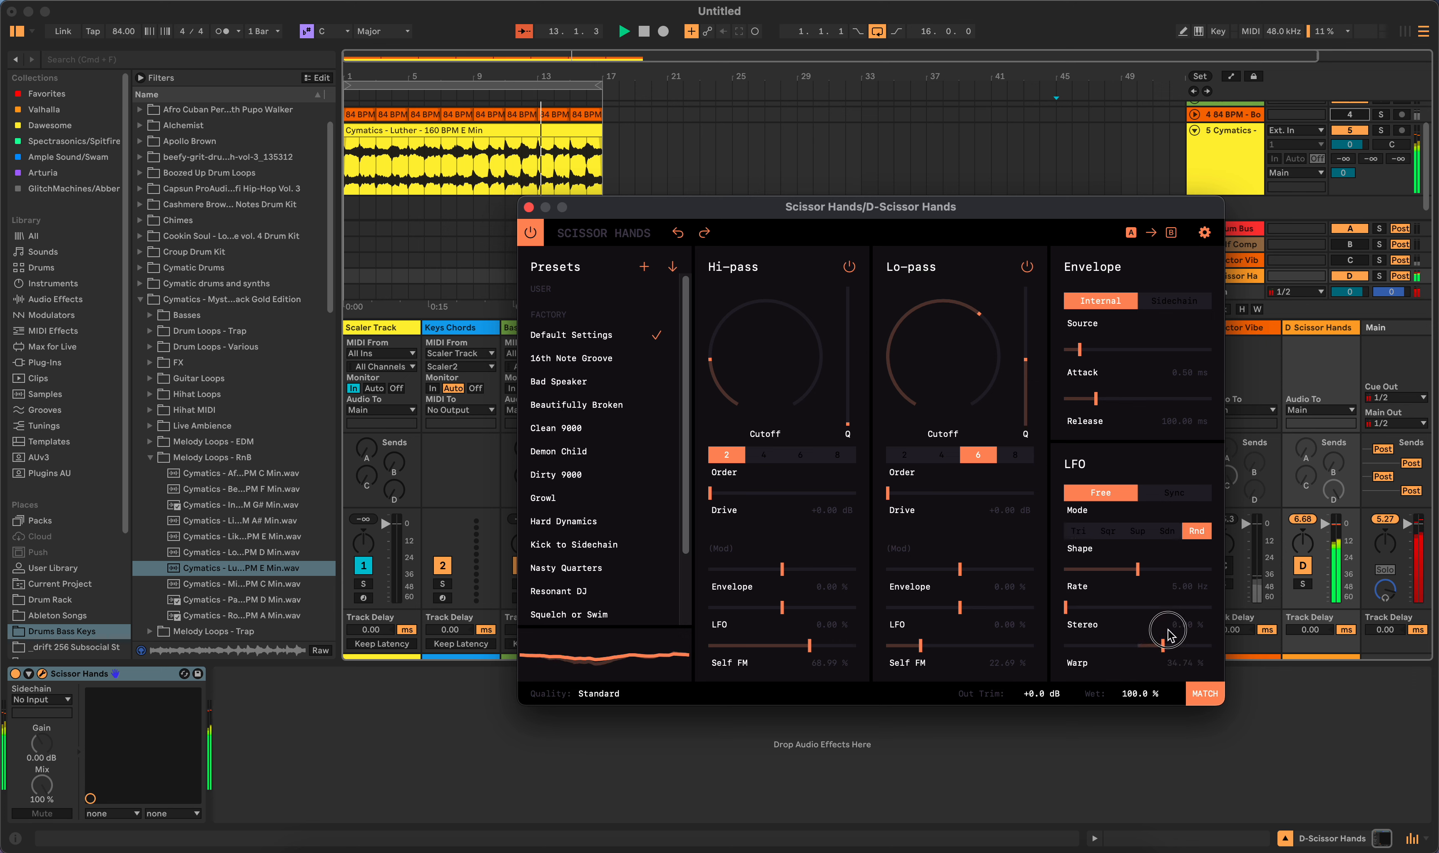
left_click(1200, 693)
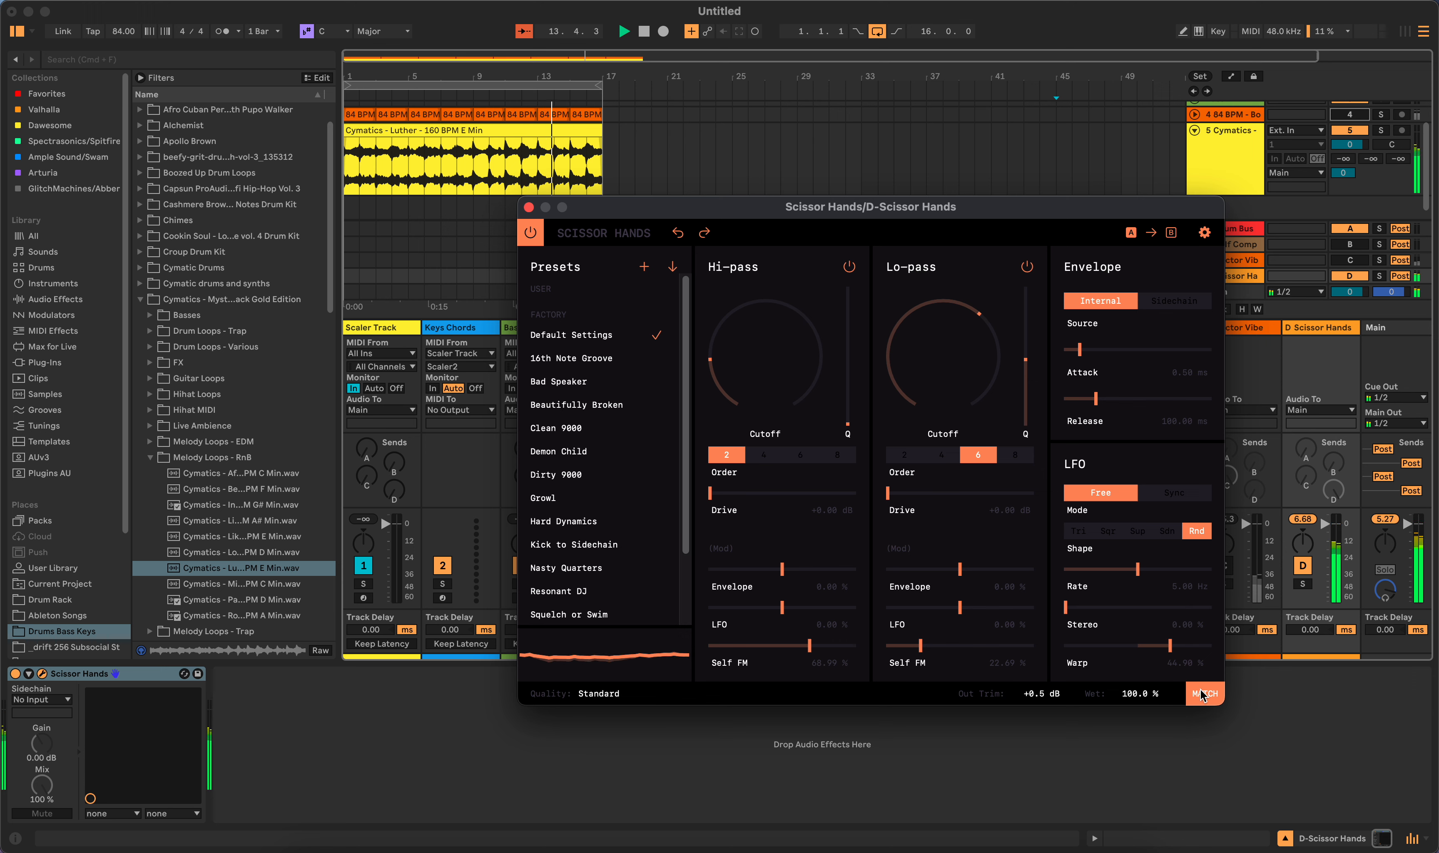
left_click_drag(1169, 645, 1148, 664)
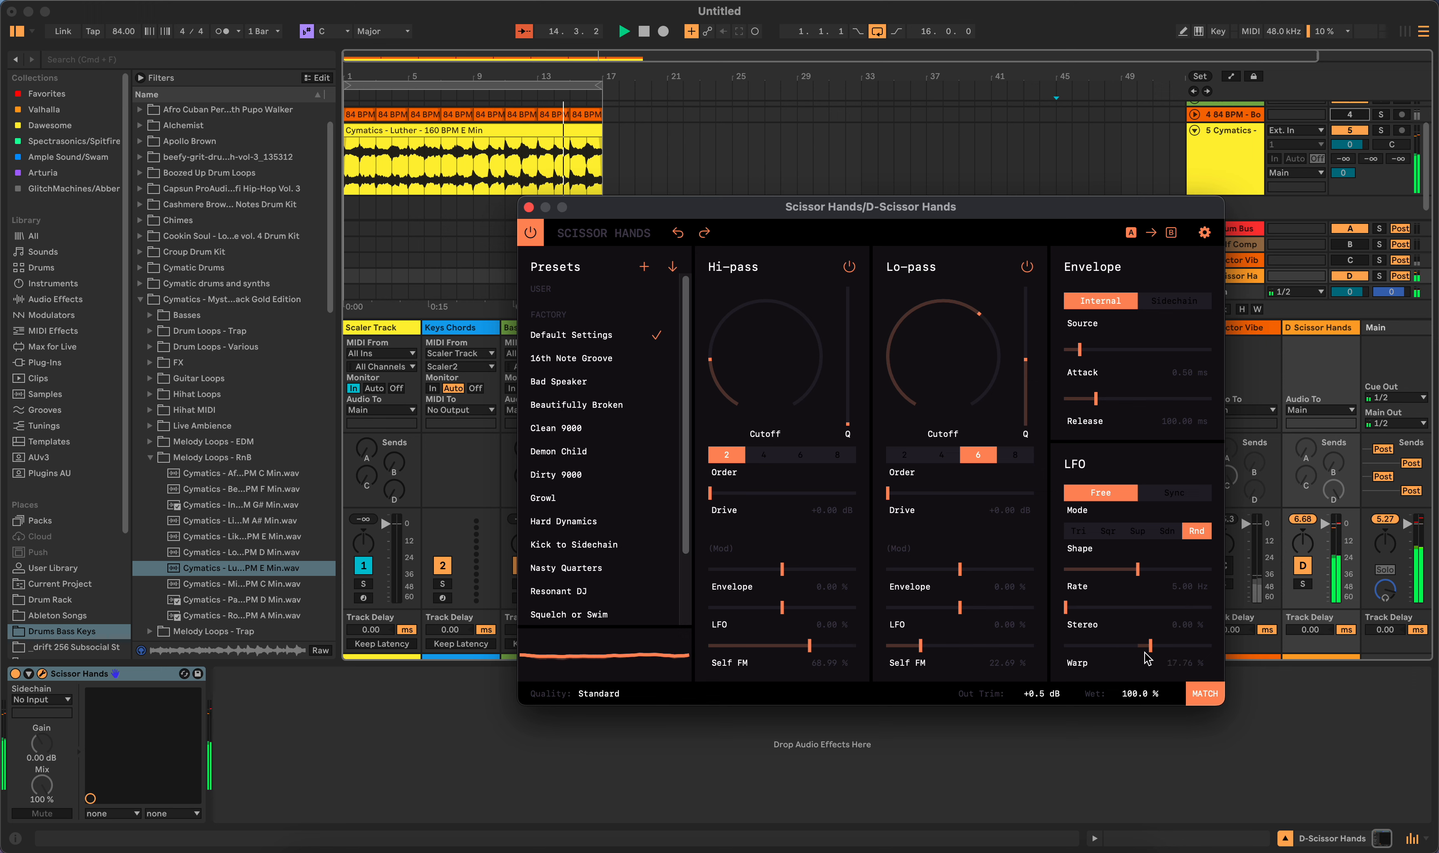
Step: Set the LFO stereo to 13.77 % with no warp, and try the Sqr shape before choosing Sup
mouse_move(1072, 611)
left_mouse_down()
mouse_move(1184, 606)
mouse_move(1096, 626)
left_mouse_up()
left_click(1107, 531)
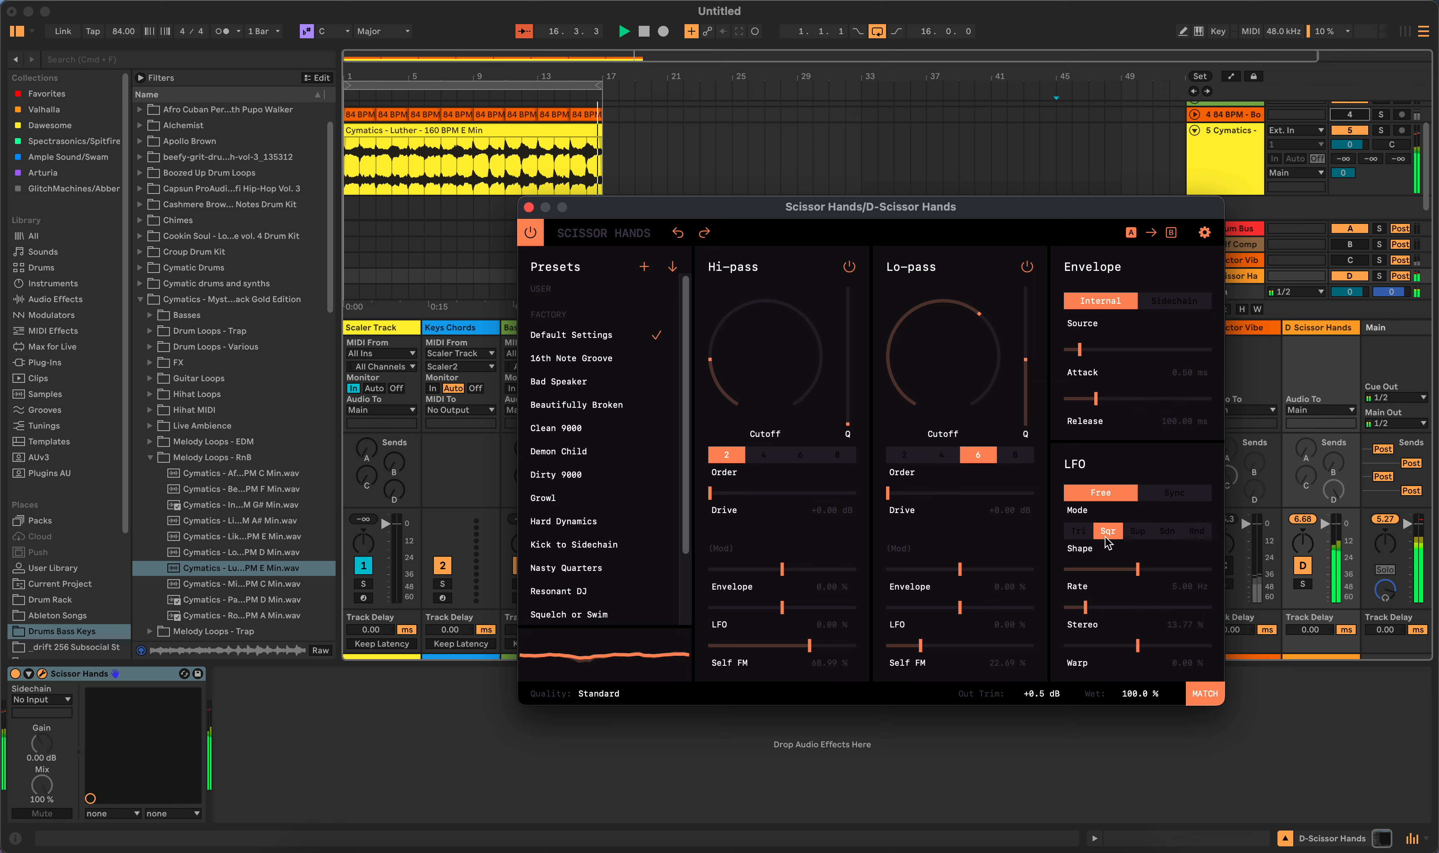
left_click(1143, 532)
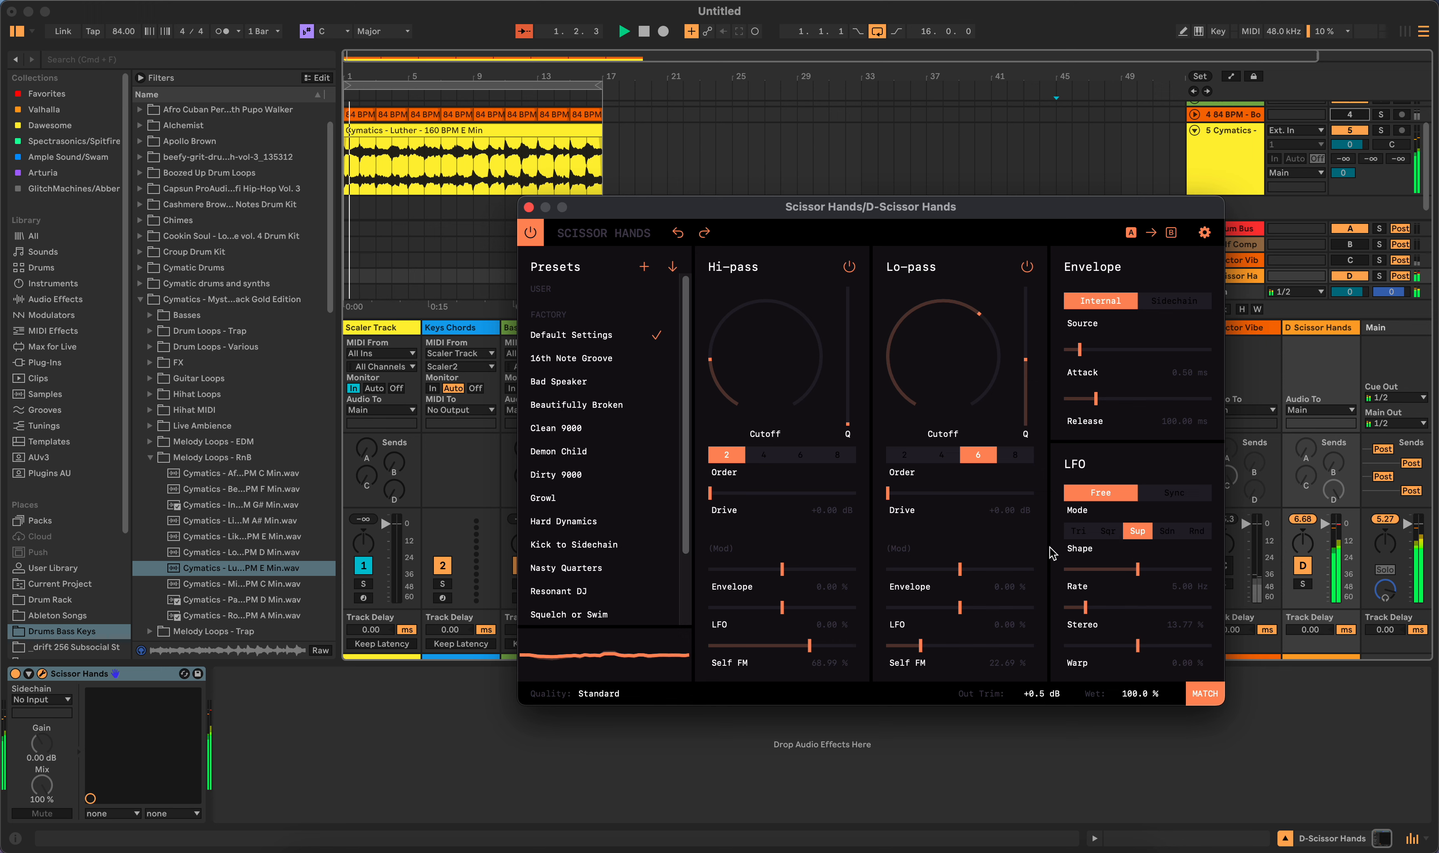
Step: Lower the lo-pass cutoff with a higher Q, and set hi-pass envelope to about -50 %, LFO to about -18 % and Self FM to 0 %
left_click_drag(1011, 393, 951, 372)
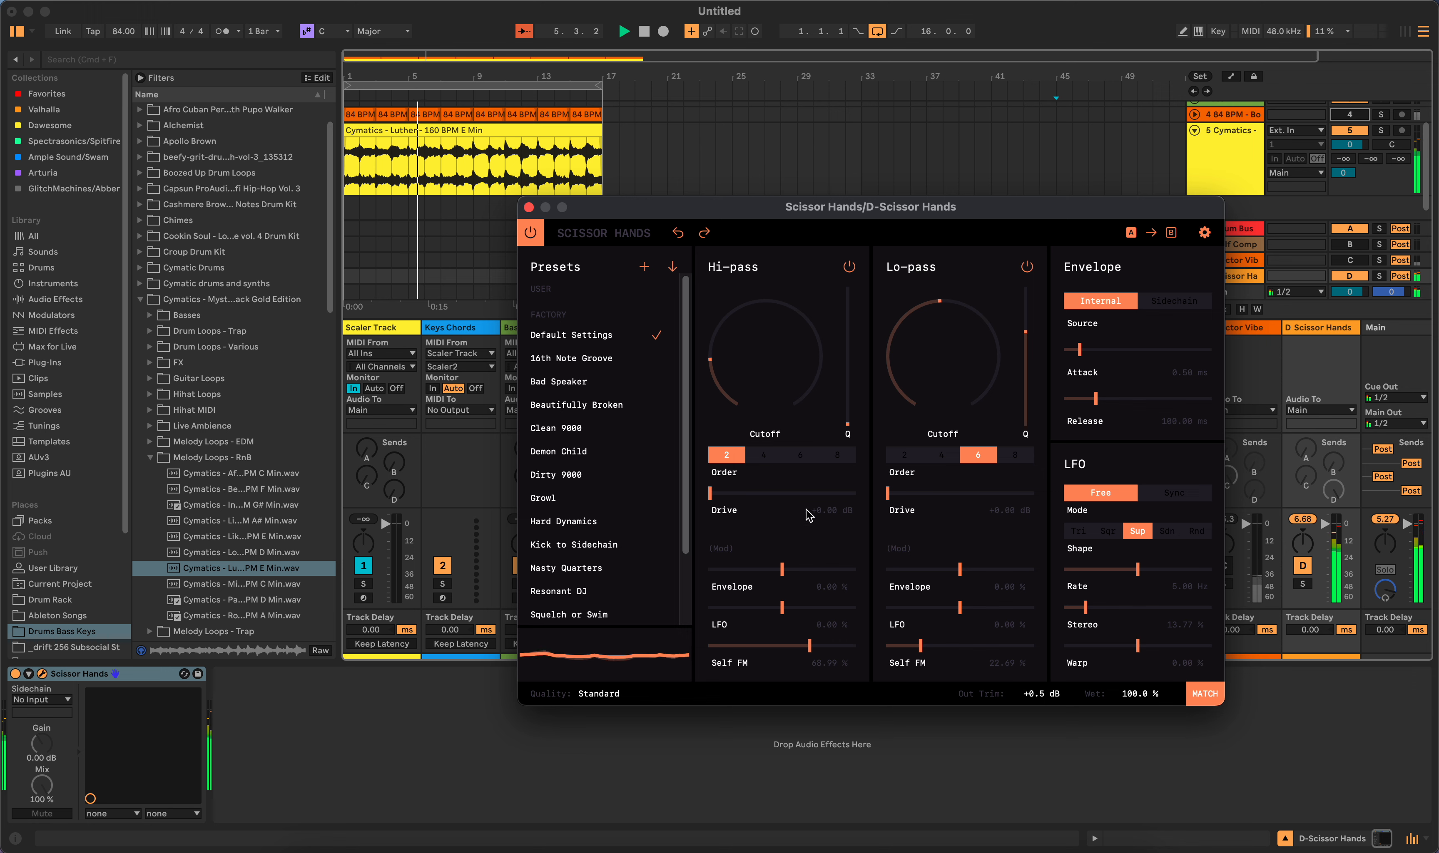
left_click_drag(776, 576, 743, 674)
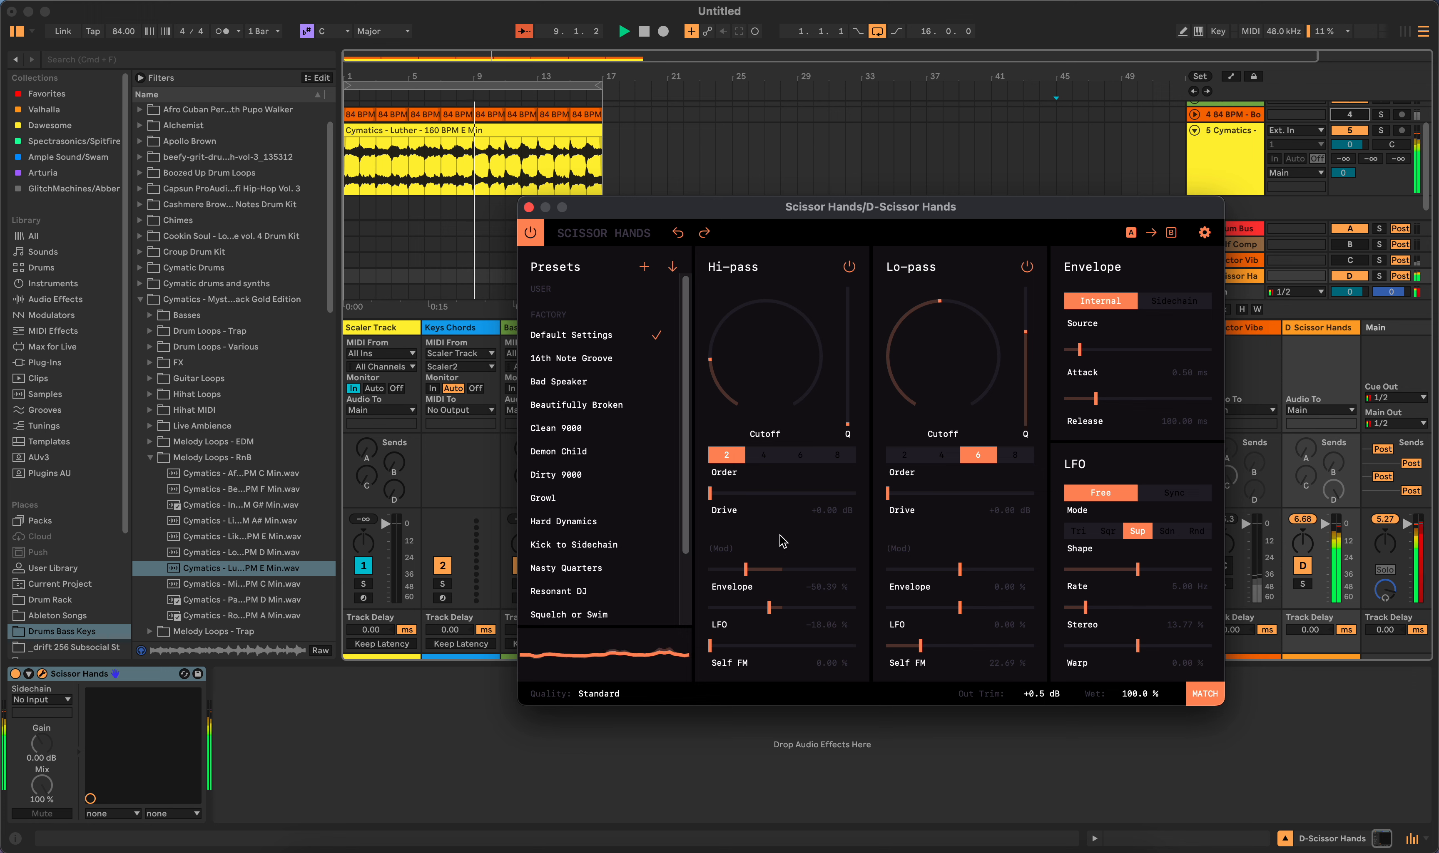
Step: Audition the Scissor Hands factory presets Demon Child, Dirty 9000, Growl and Hard Dynamics
left_click(581, 451)
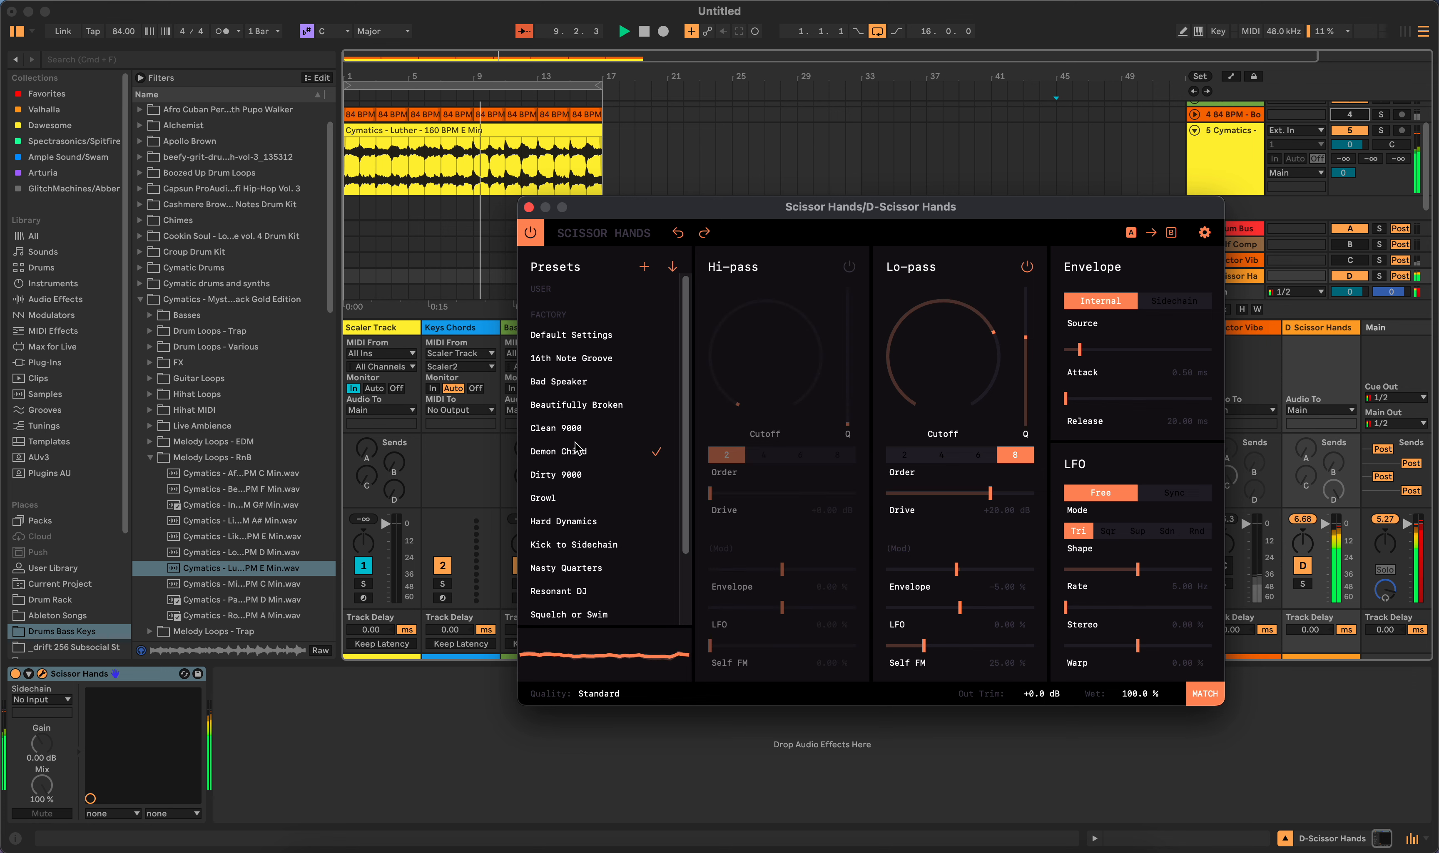
left_click(602, 405)
left_click(579, 498)
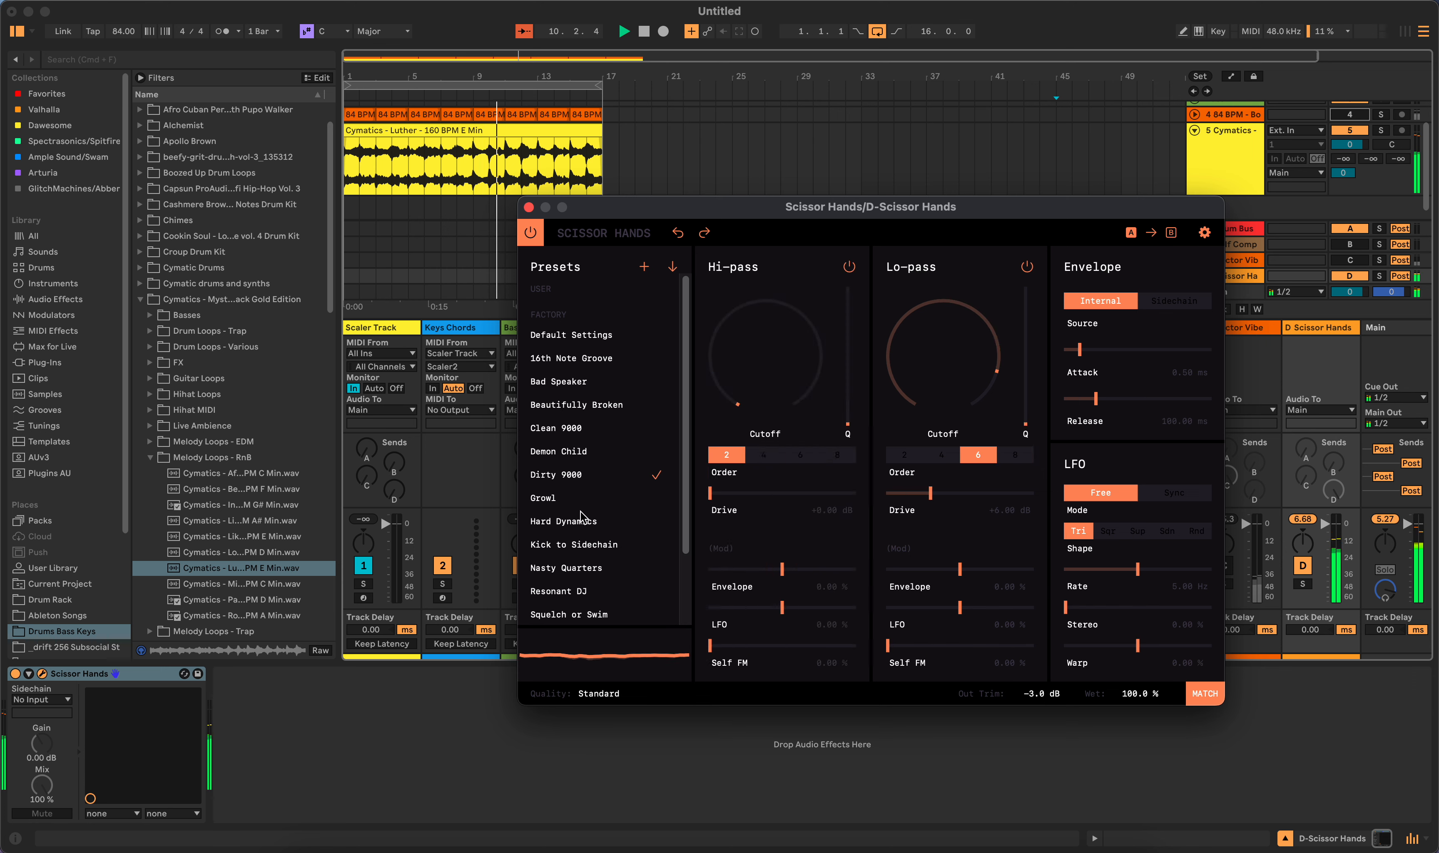
scroll(601, 534, "down", 2)
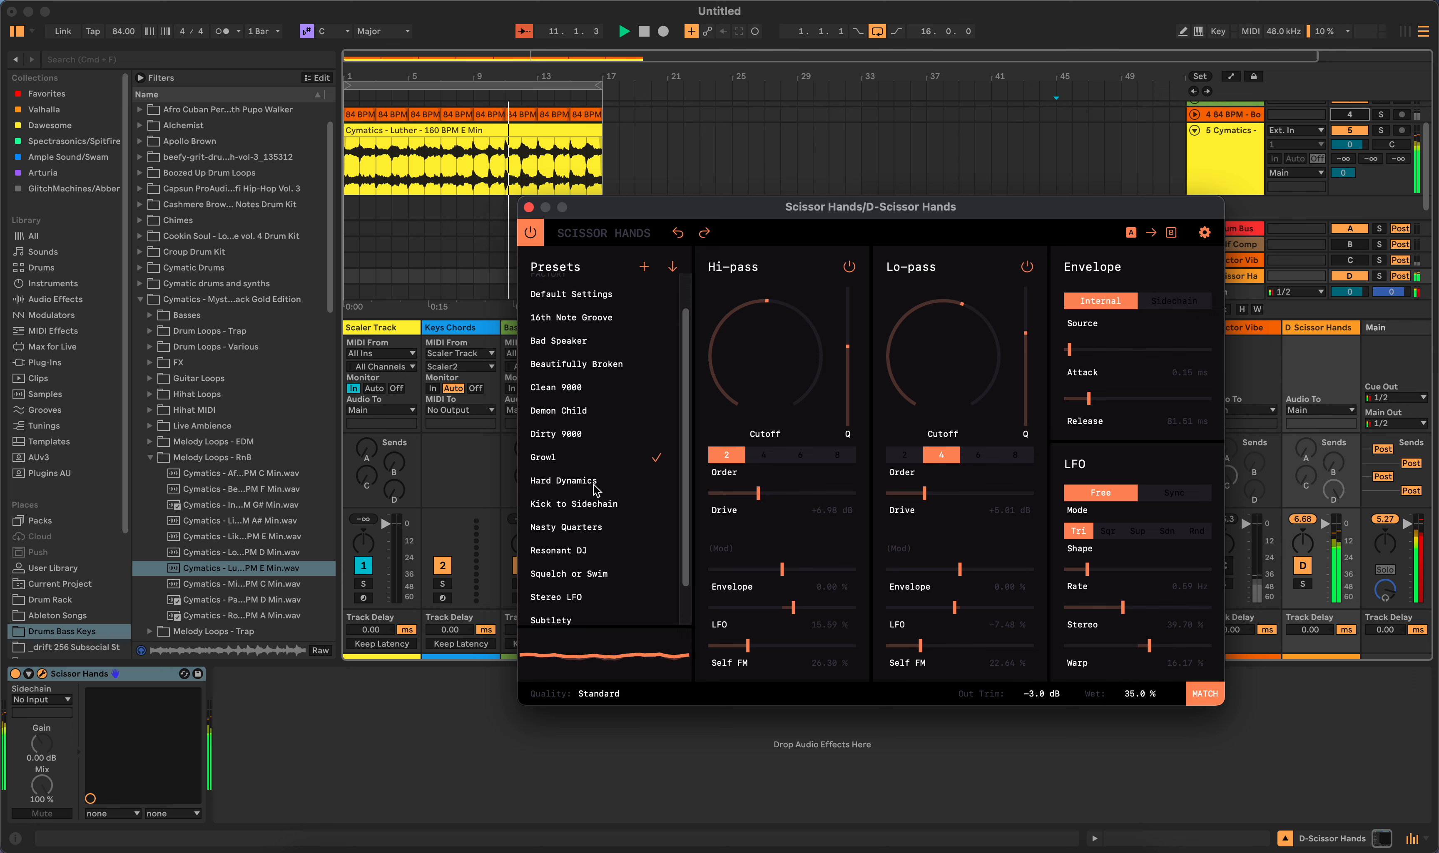
left_click(596, 482)
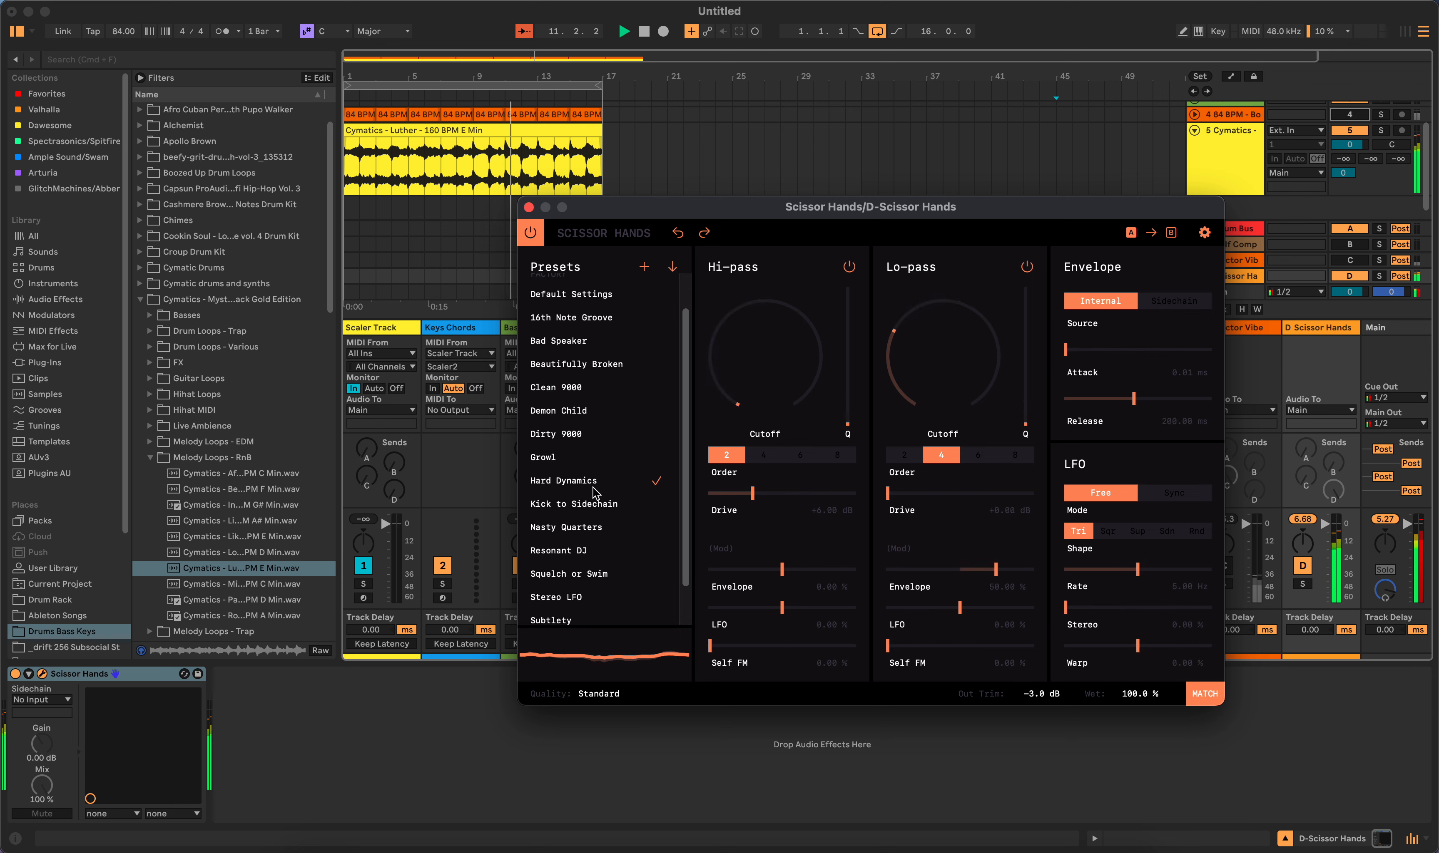
Step: Audition the Resonant DJ, Stereo LFO, Subtlety and Squelch or Swim presets on the melody loop
left_click(594, 550)
left_click(582, 596)
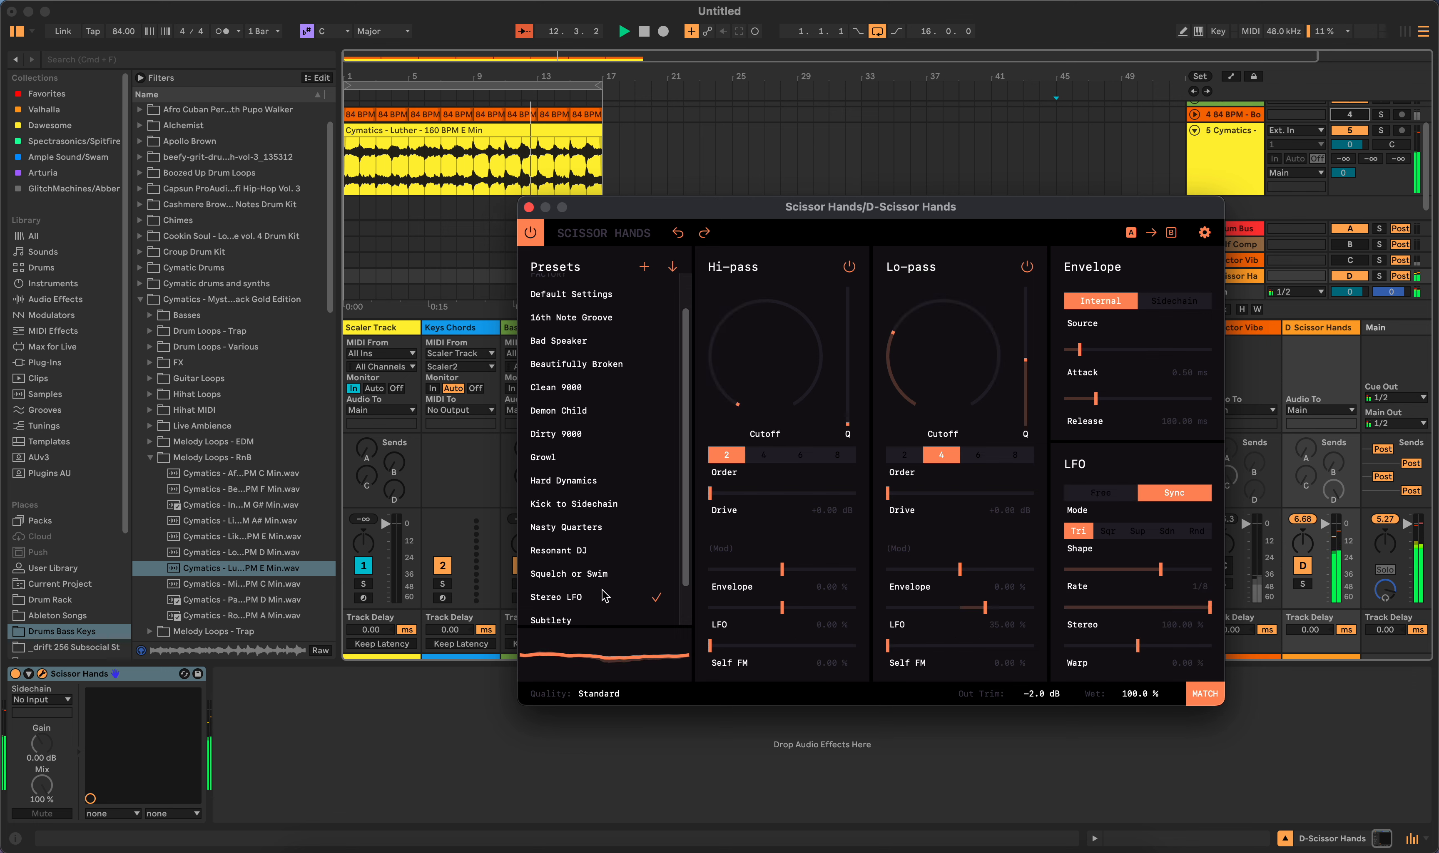
scroll(608, 589, "down", 2)
left_click(584, 577)
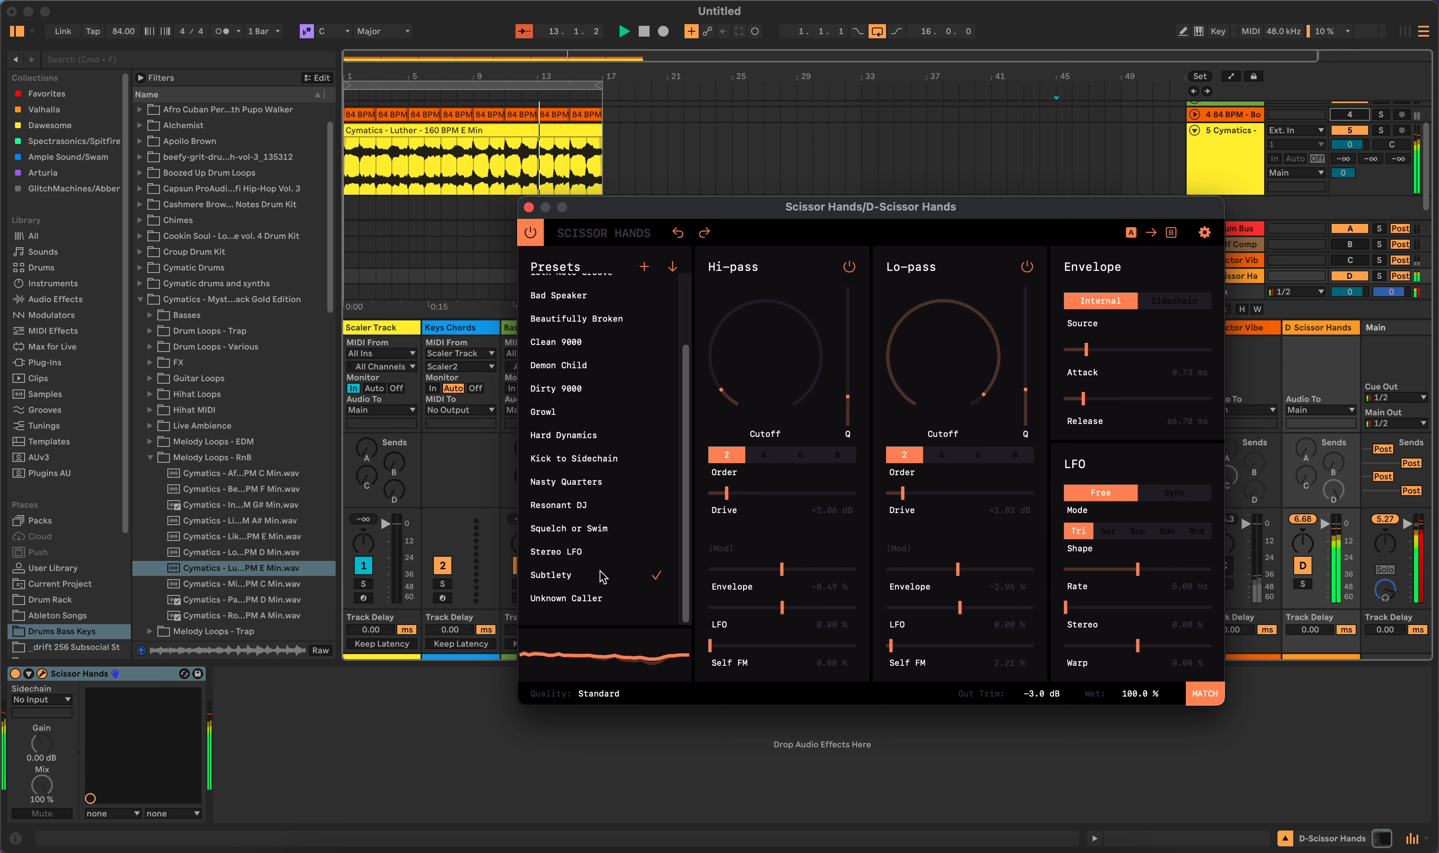
left_click(600, 528)
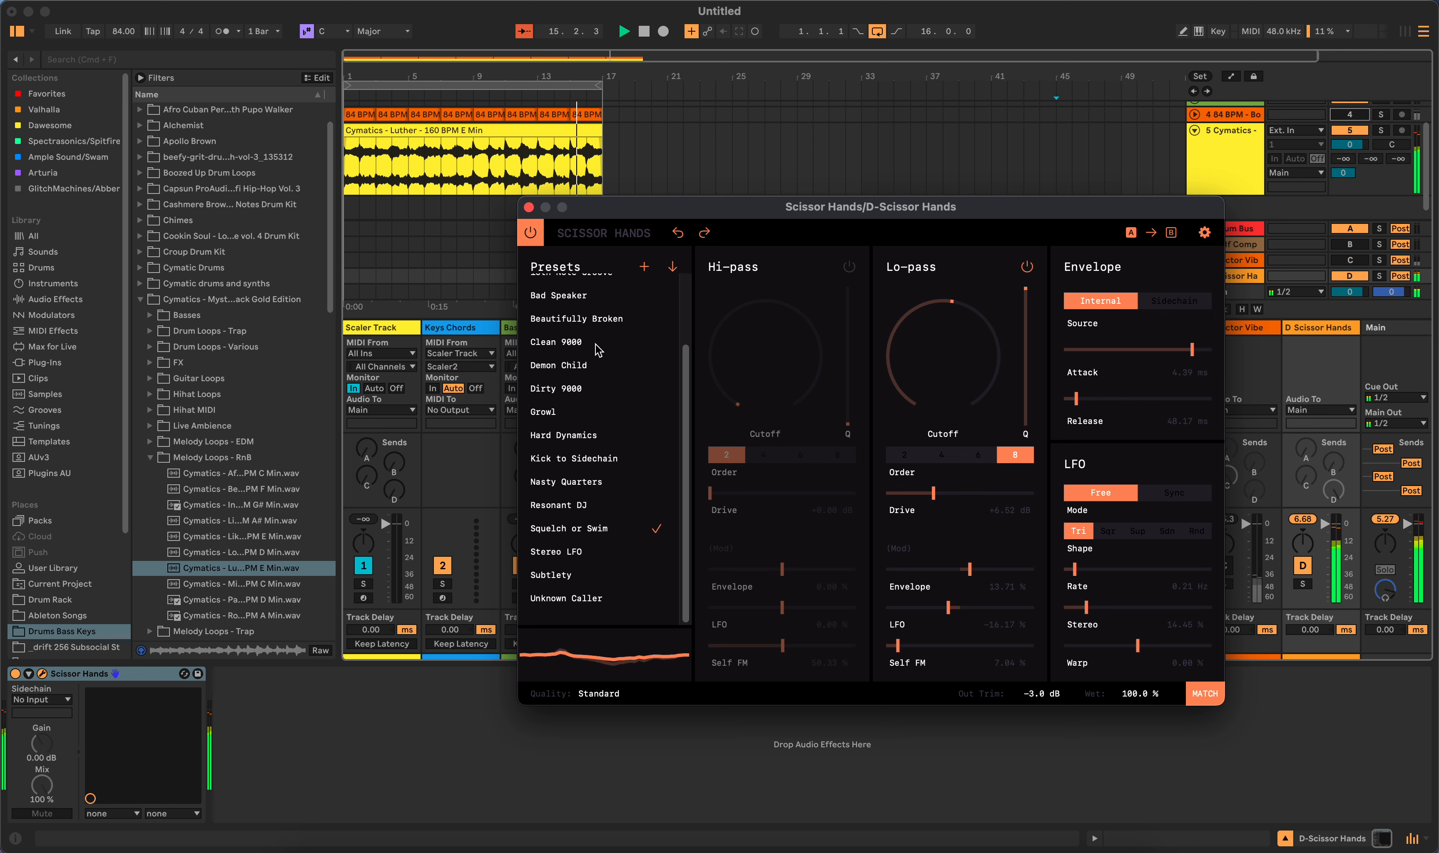
Step: Load the Beautifully Broken preset and sync its LFO at a 1/4 T rate, keeping the envelope source on Internal
scroll(593, 409, "up", 3)
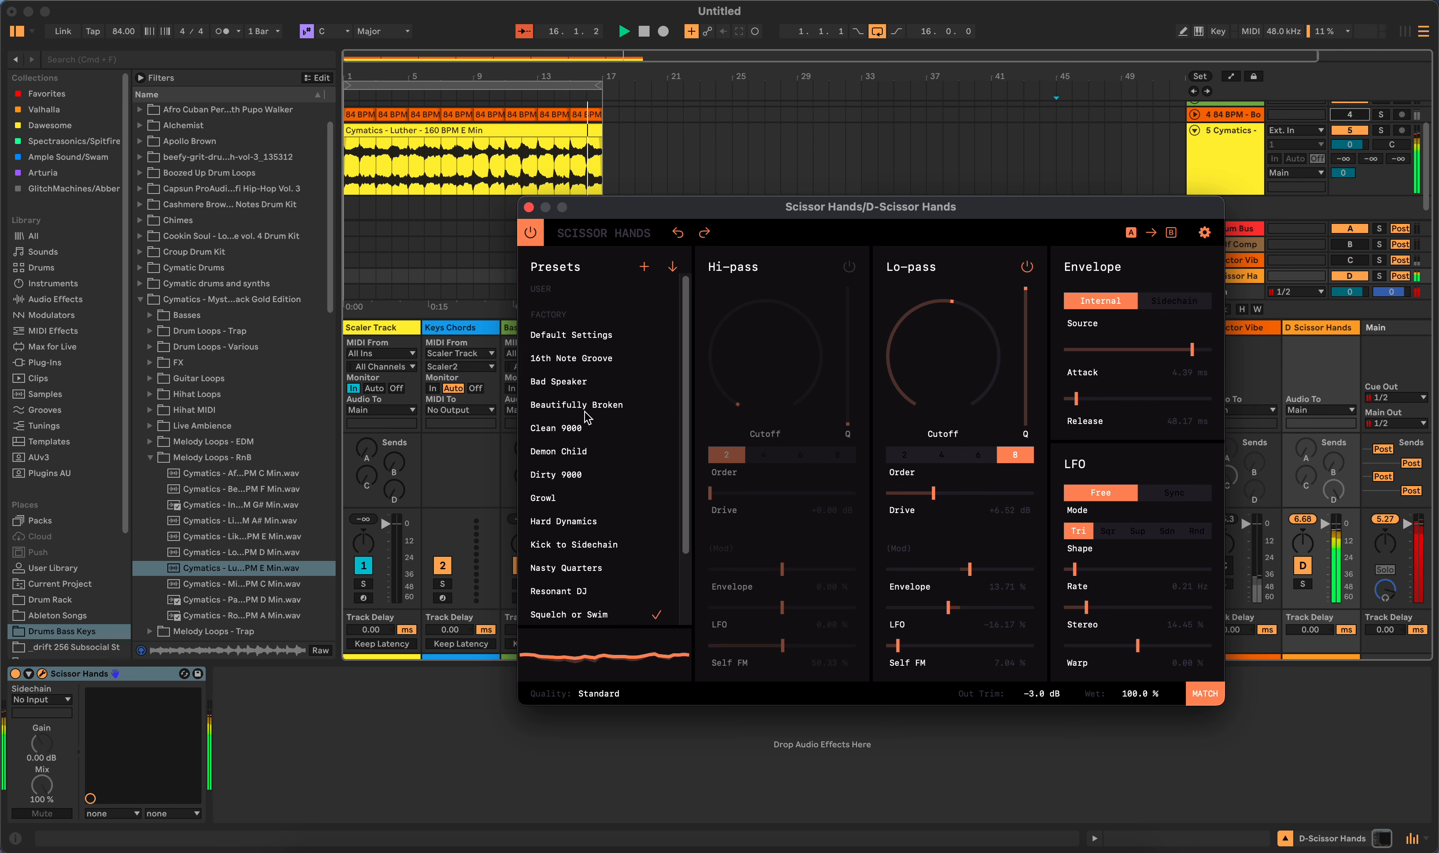
left_click(586, 409)
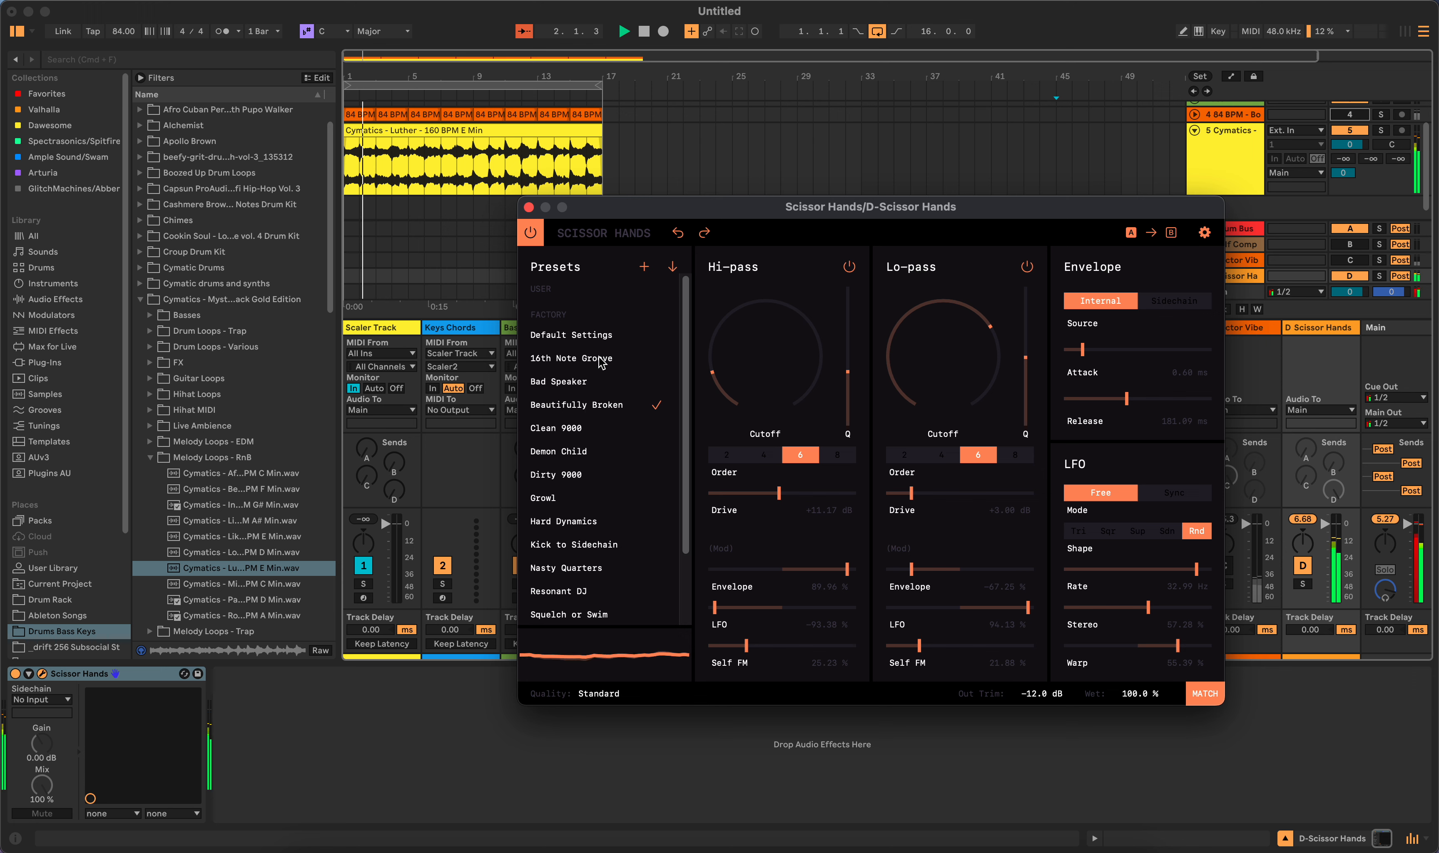
left_click(1179, 496)
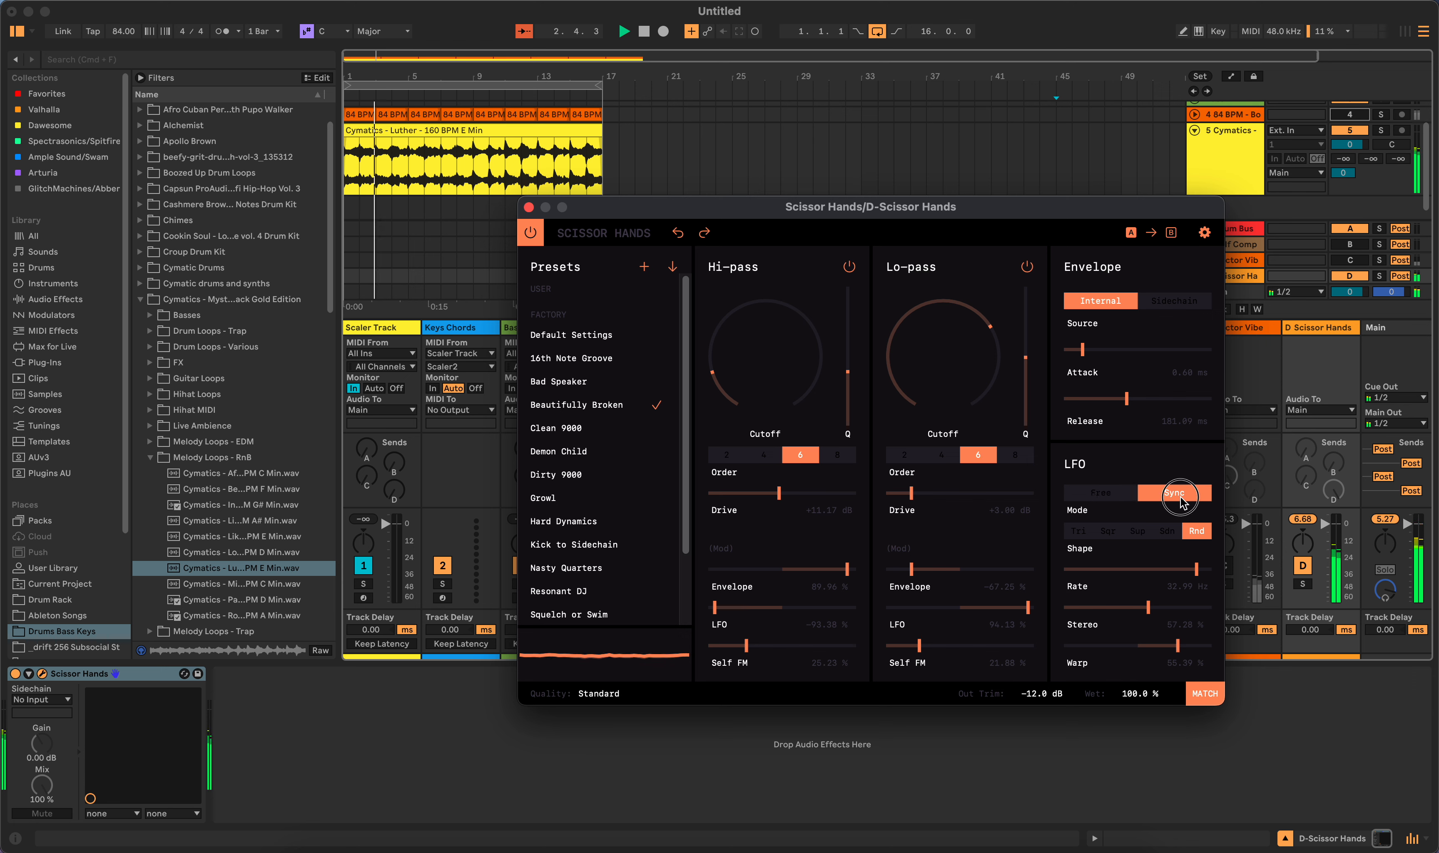
left_click_drag(1175, 579, 1145, 592)
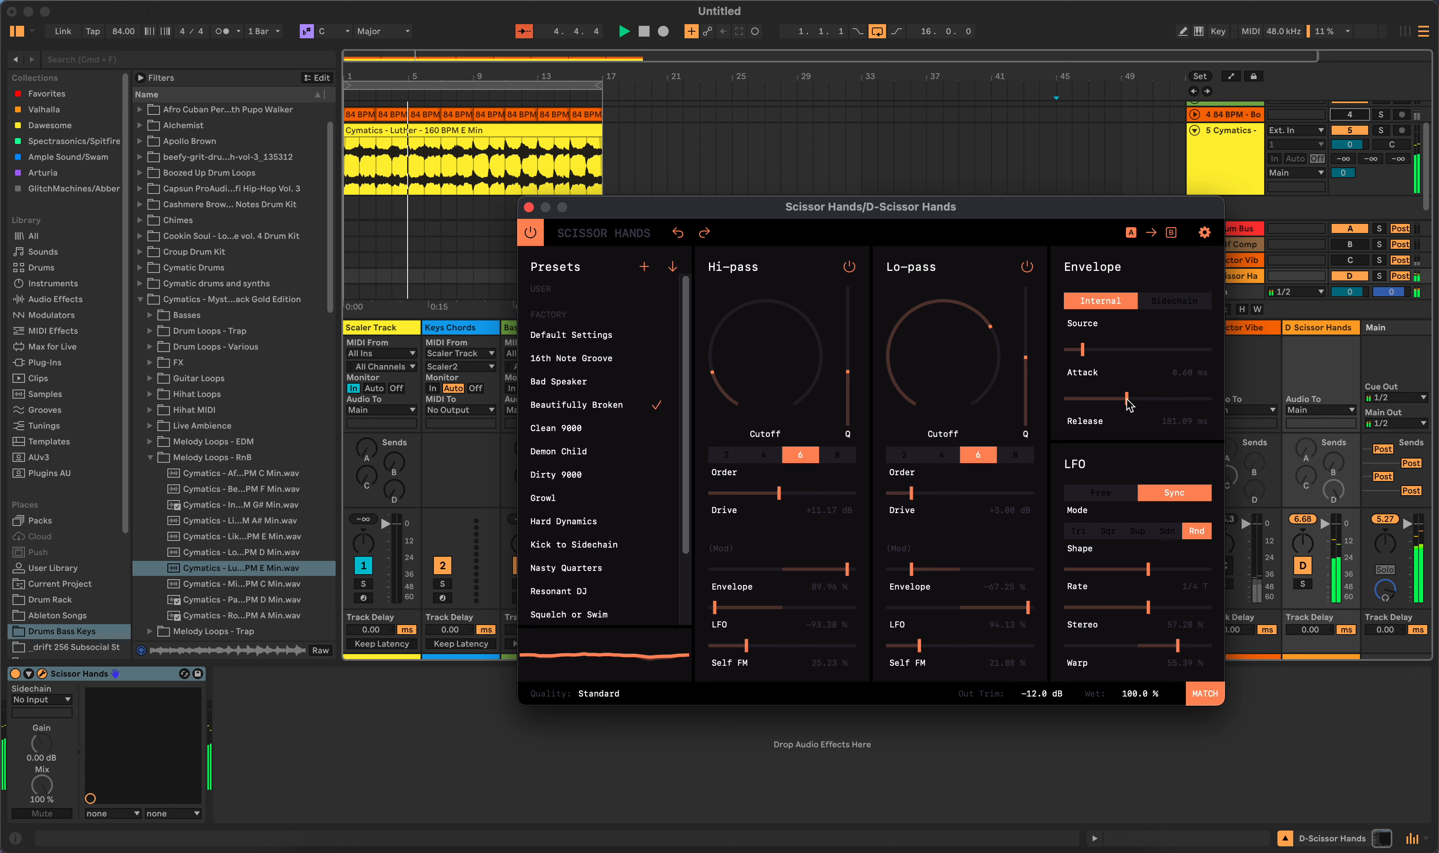
left_click(1161, 310)
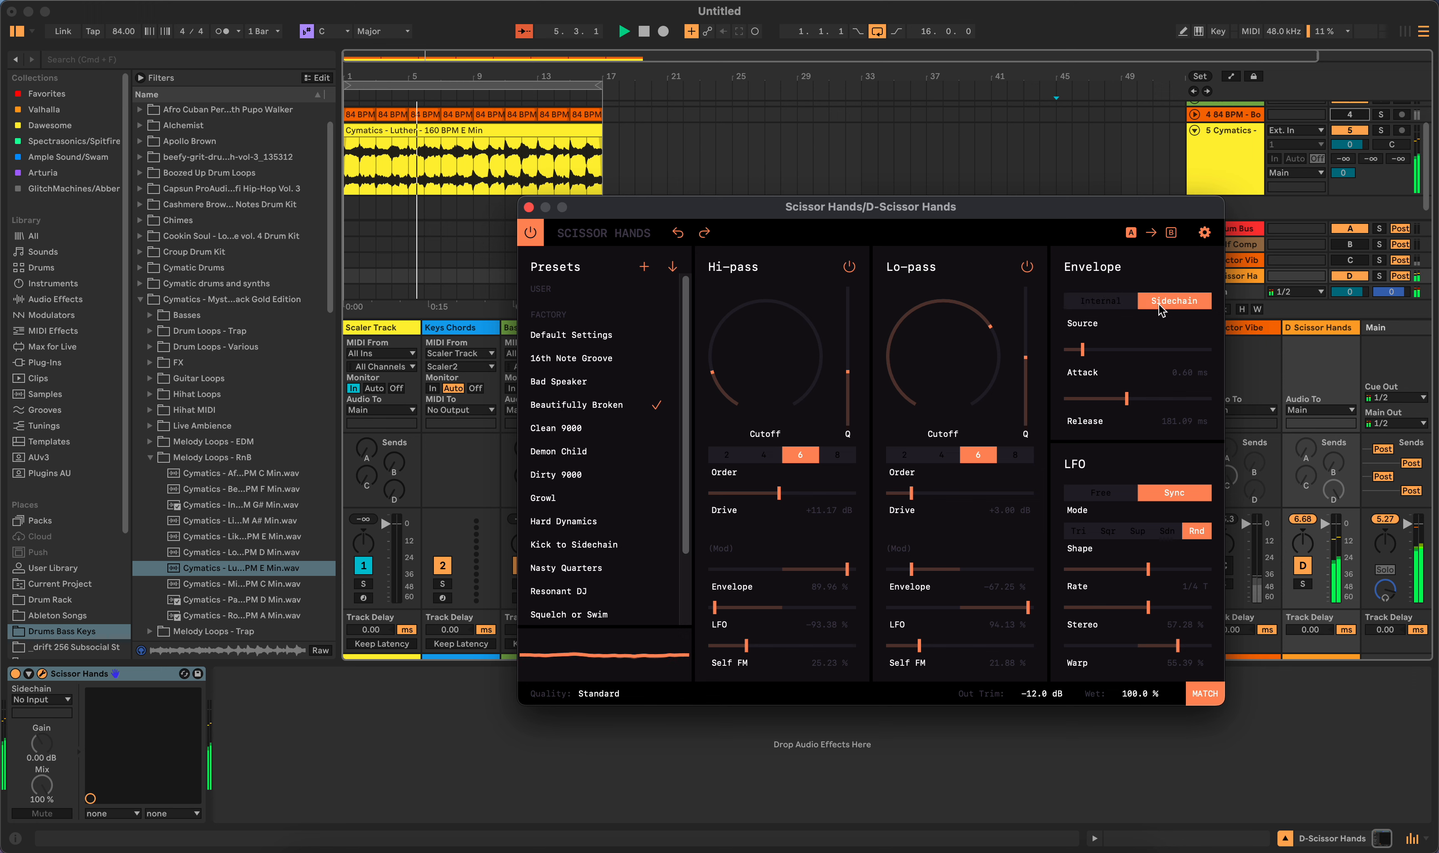
left_click(1119, 304)
Step: Raise the lo-pass cutoff slightly with order 8, and set the drive to +7.93 dB on lo-pass and +5.44 dB on hi-pass
left_click_drag(981, 343, 951, 314)
left_click(905, 455)
left_click(942, 456)
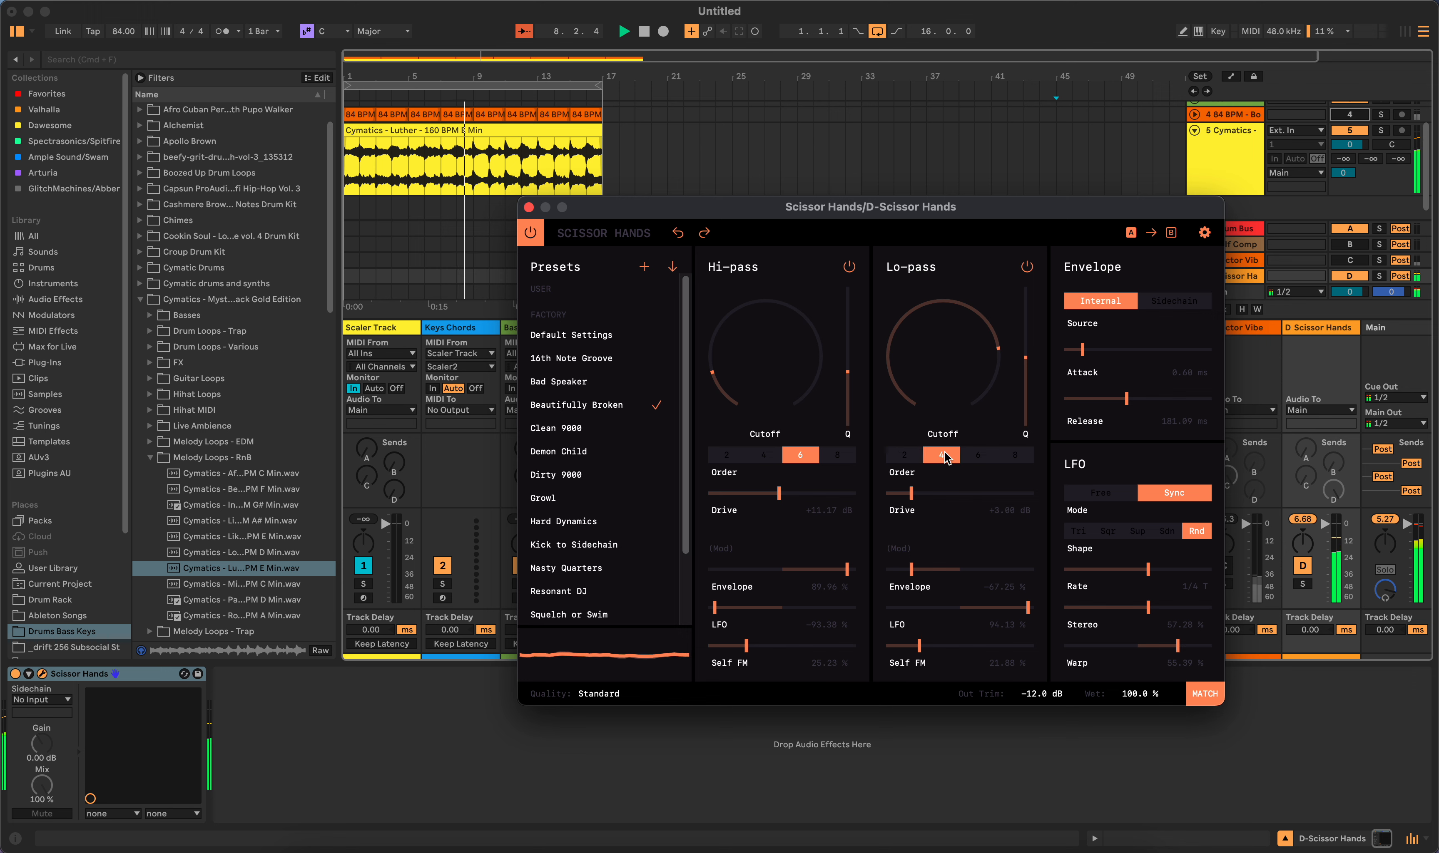
left_click(1015, 456)
left_click_drag(910, 495, 941, 493)
left_click_drag(779, 493, 755, 510)
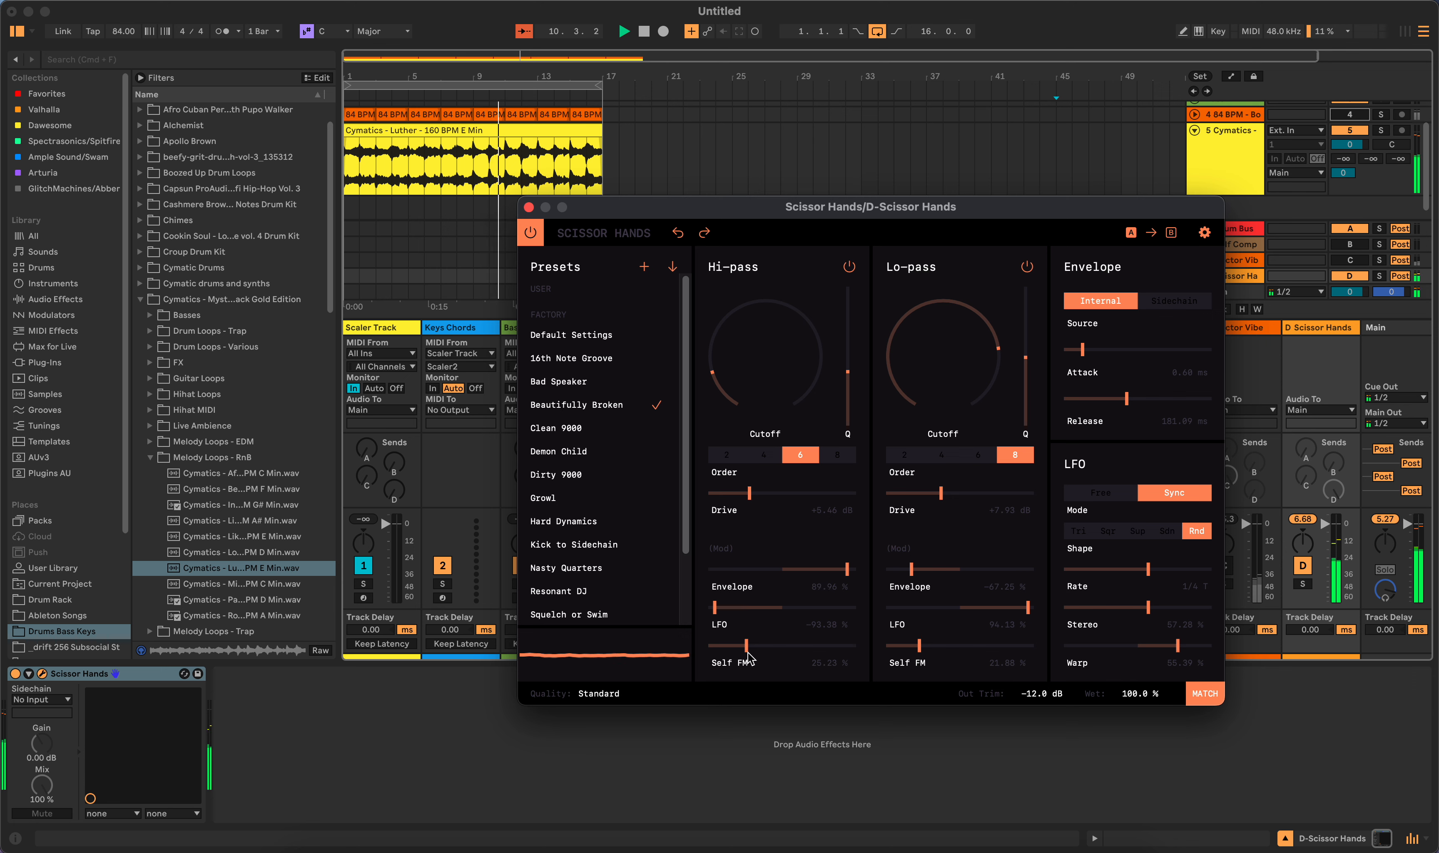
Step: Set the hi-pass Self FM to 29.57 % and reset the lo-pass envelope, LFO and Self FM modulation to 0 %
left_click_drag(746, 646, 753, 646)
left_click_drag(932, 636, 977, 623)
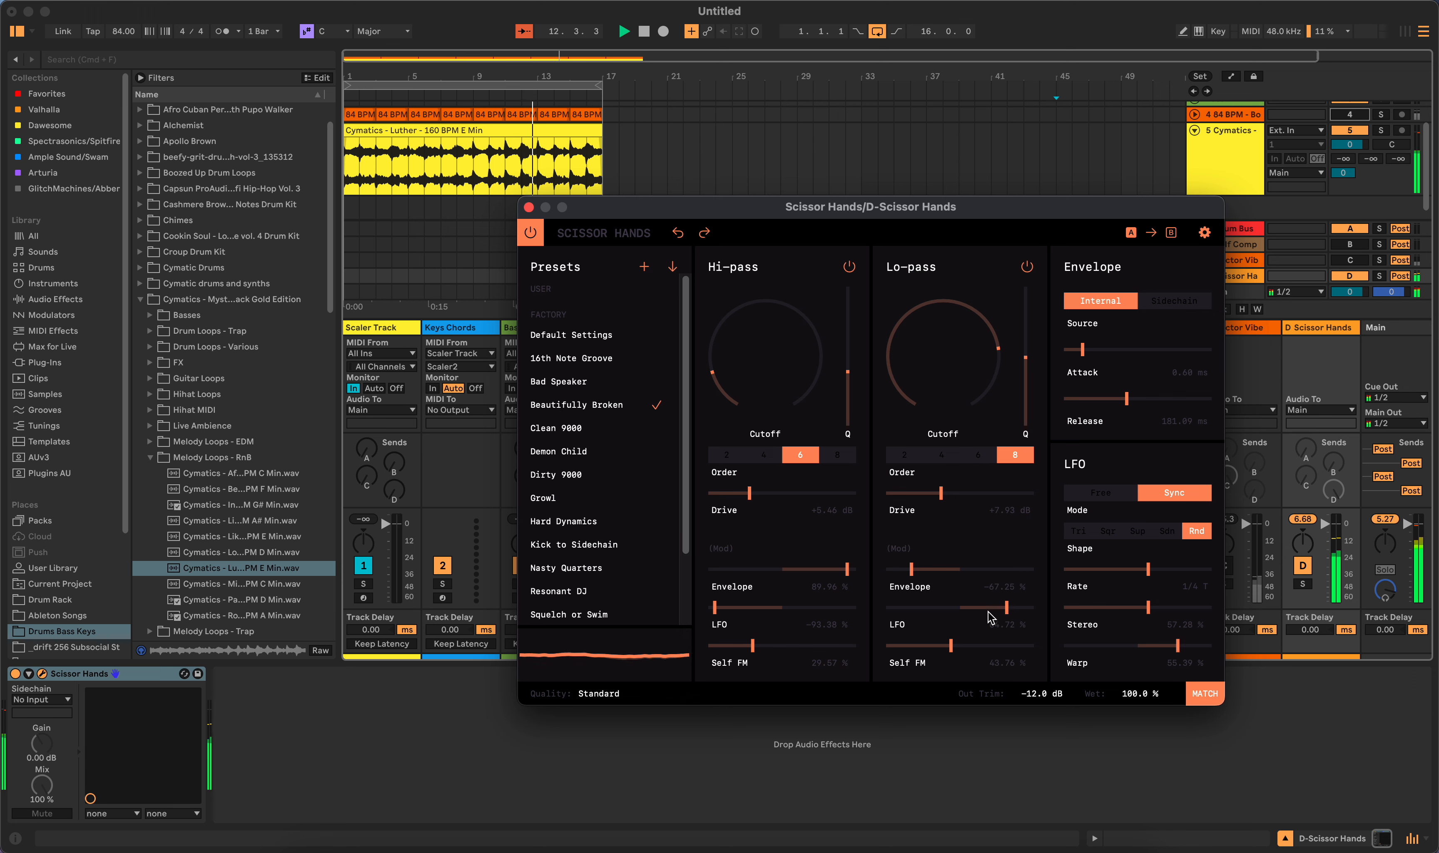
left_click_drag(1007, 610, 876, 647)
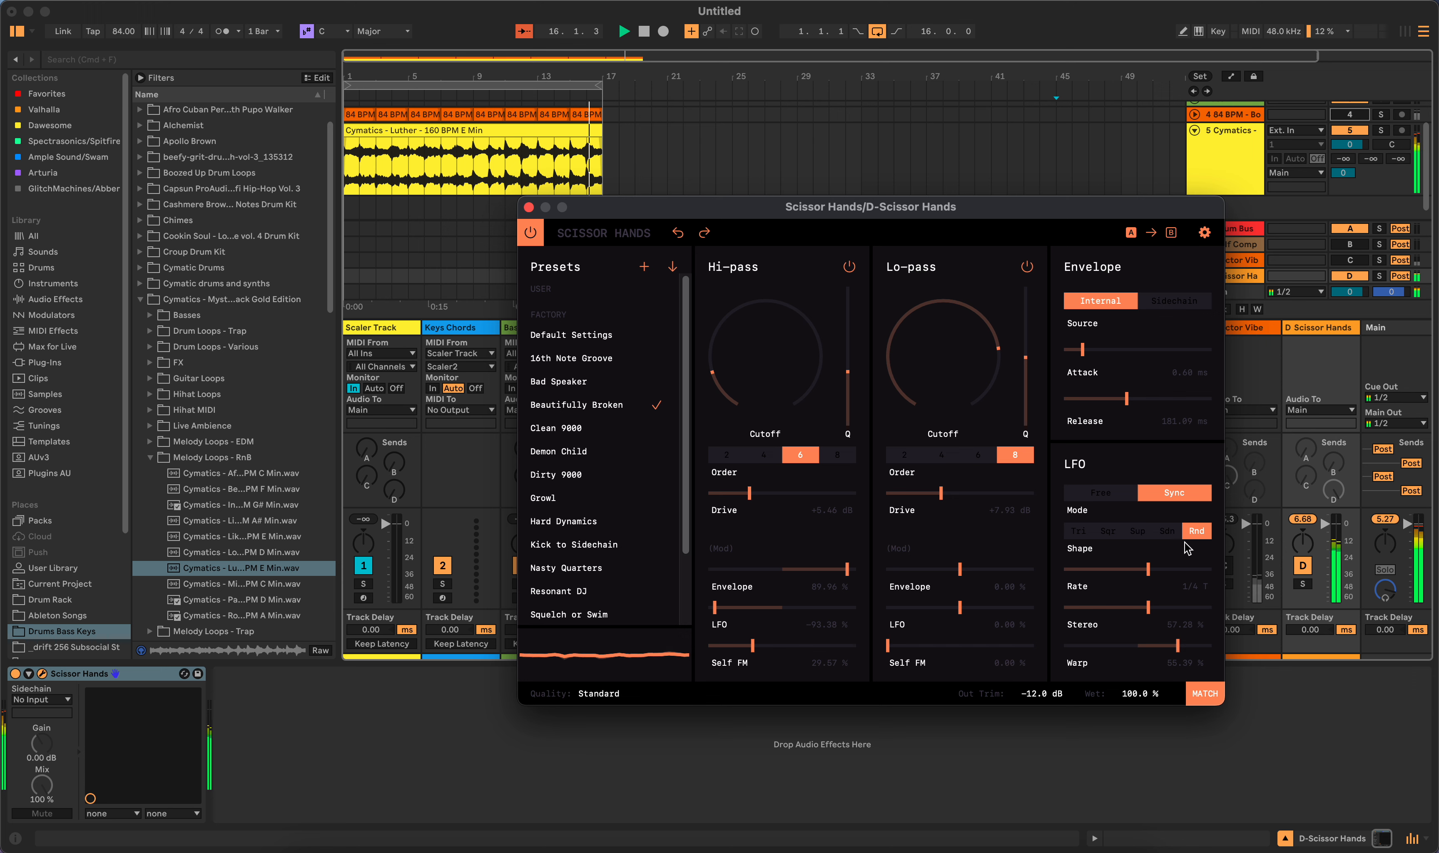
Step: Set the LFO shape to Tri in Sync mode and raise the output trim to -8.0 dB
left_click(1077, 530)
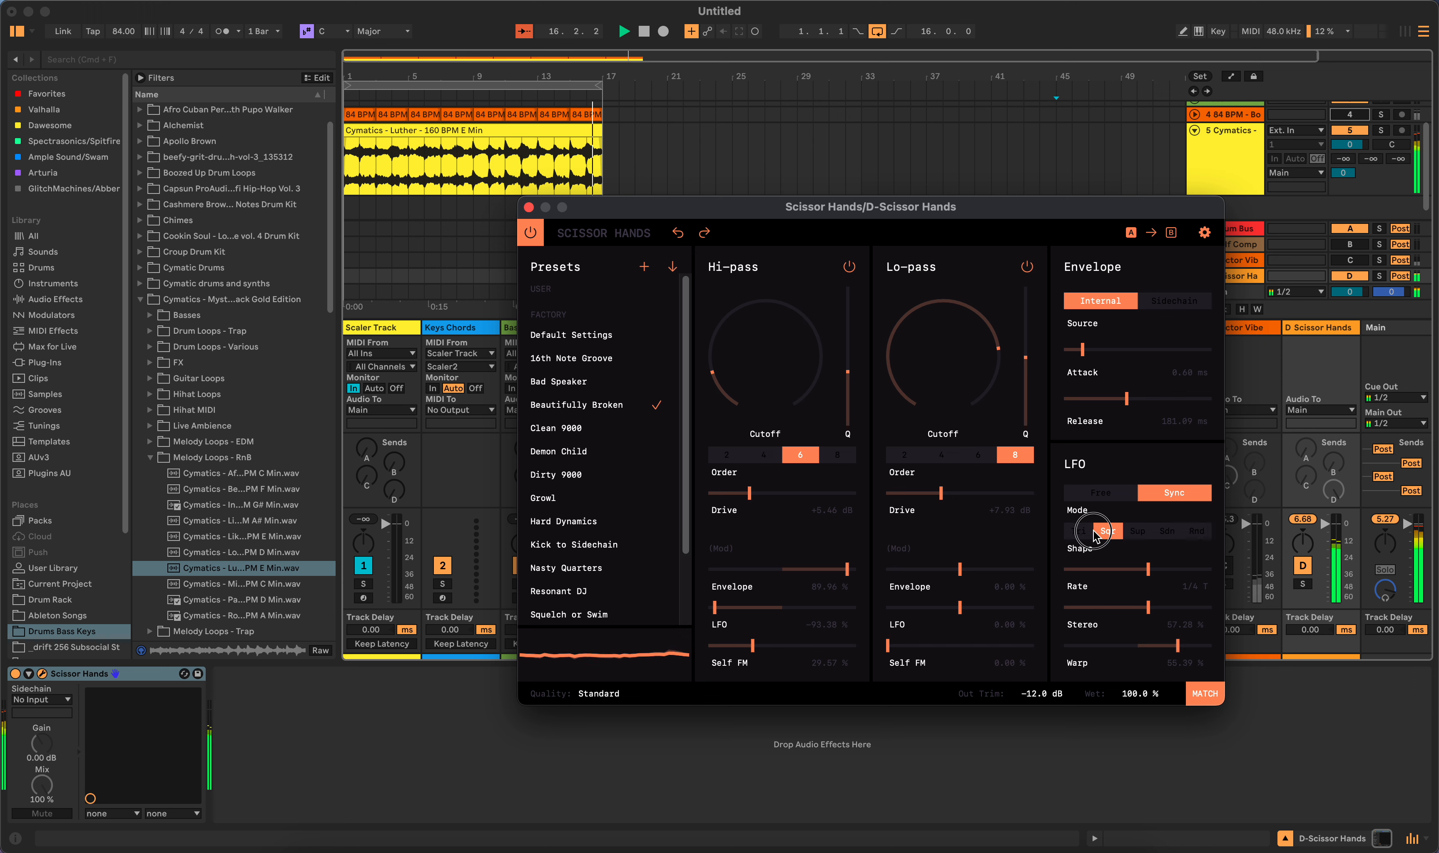
left_click(1123, 500)
left_click(1164, 495)
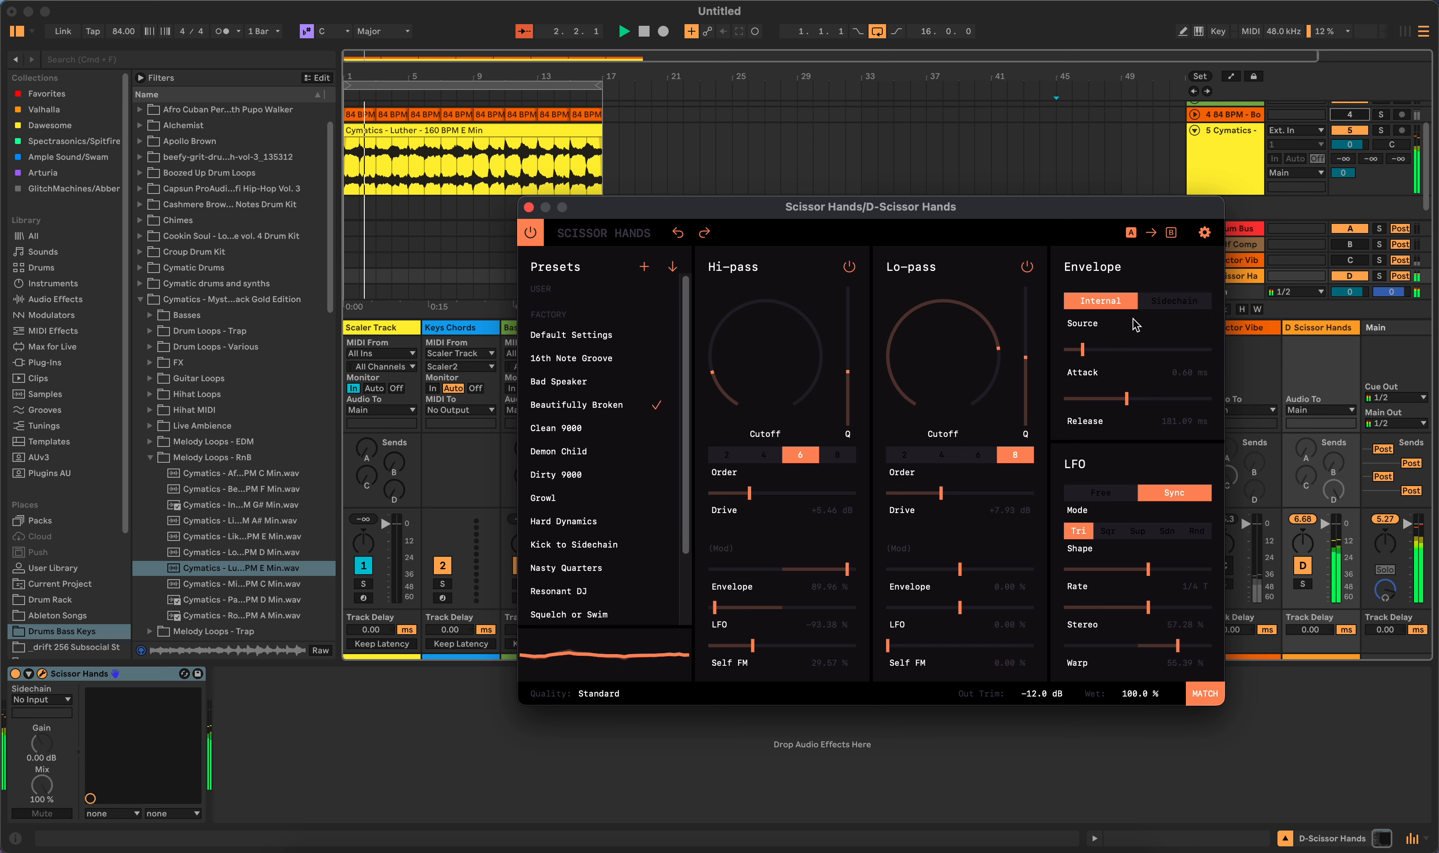
left_click_drag(1127, 698, 1159, 698)
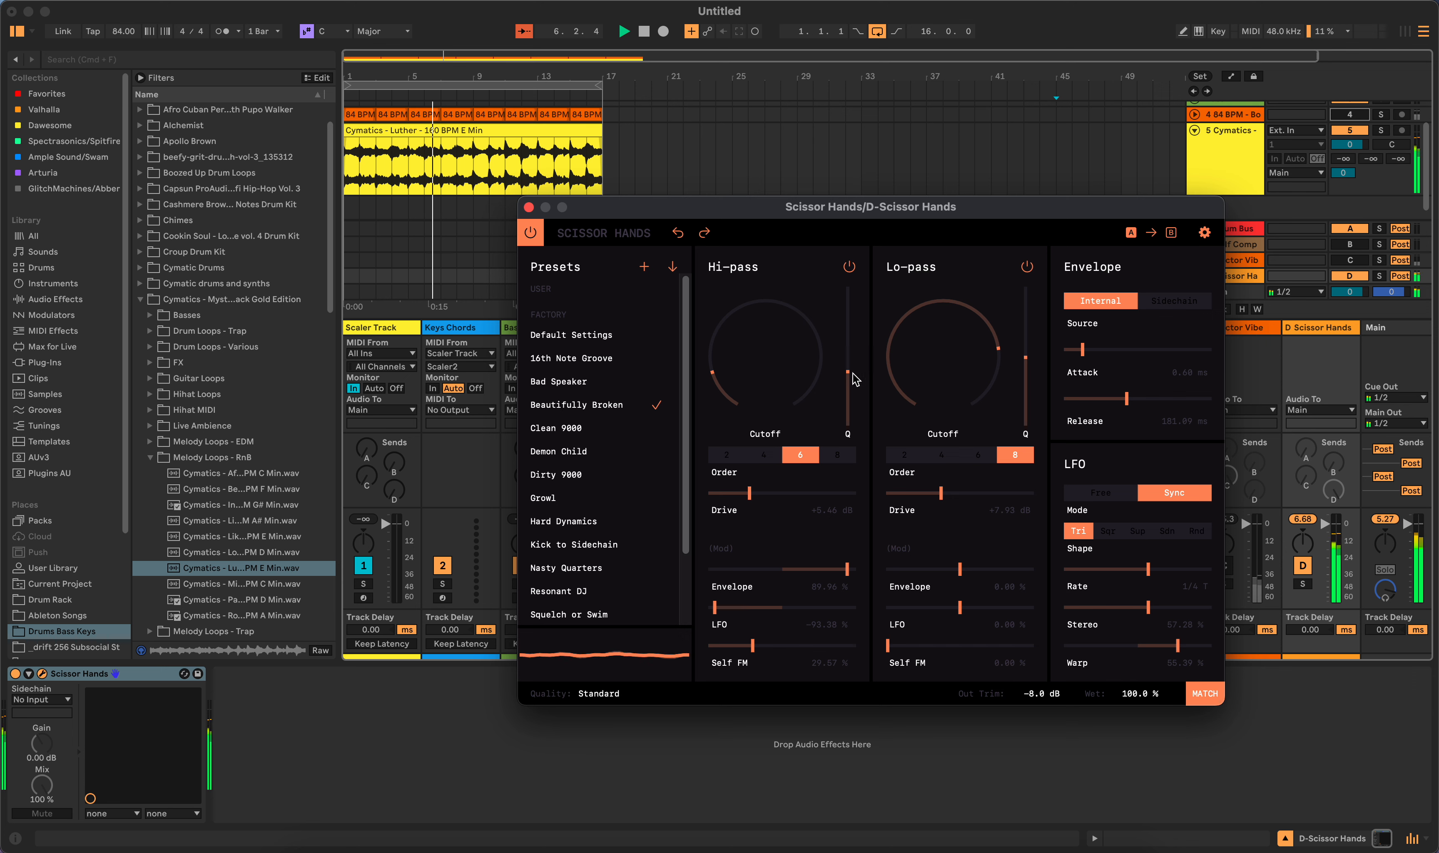
Step: Stop playback, load the Unknown Caller preset, and play the loop from the start
left_click(644, 32)
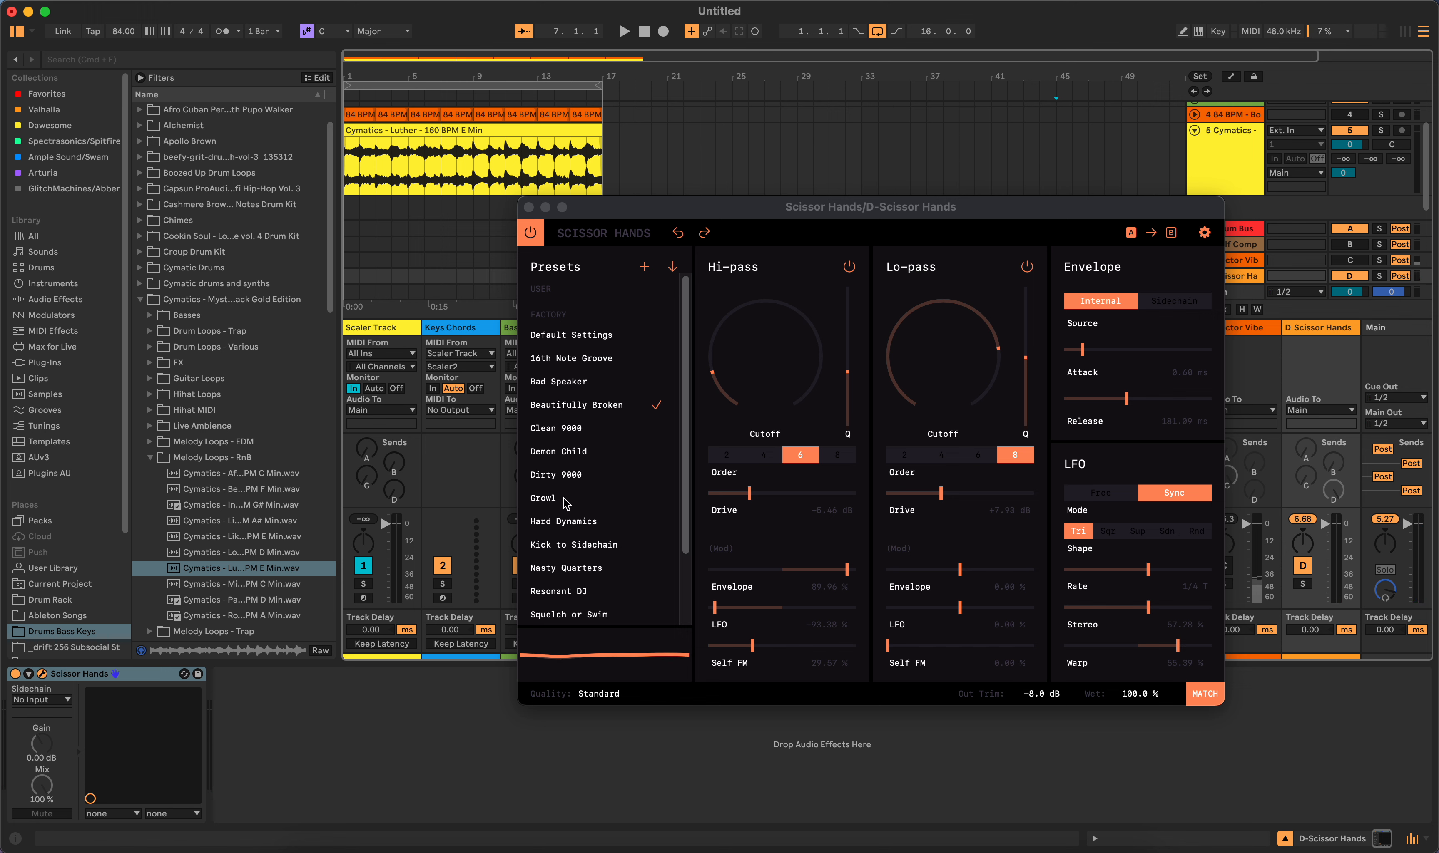
scroll(594, 520, "down", 3)
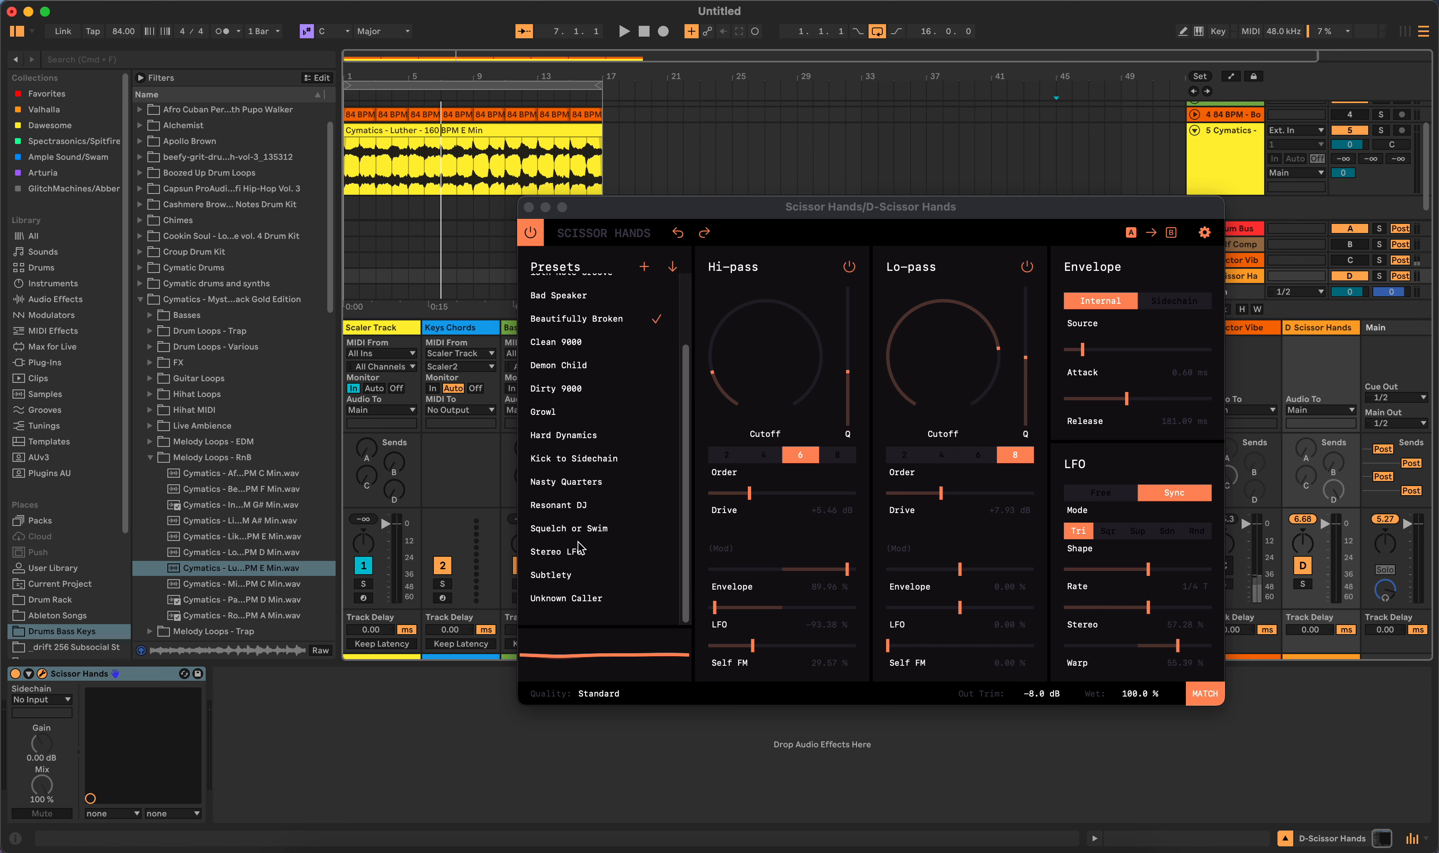
left_click(592, 600)
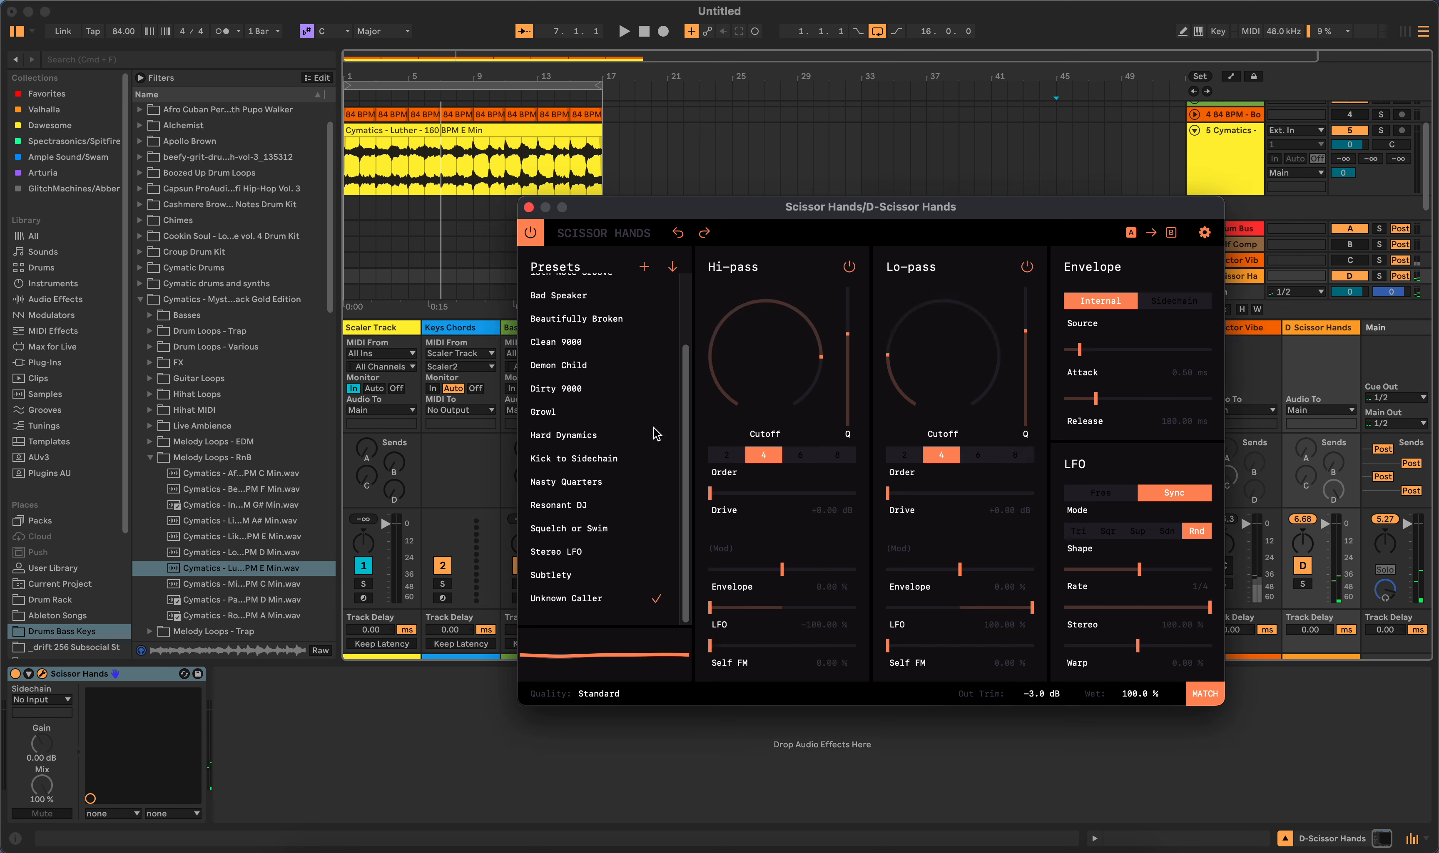
left_click(626, 31)
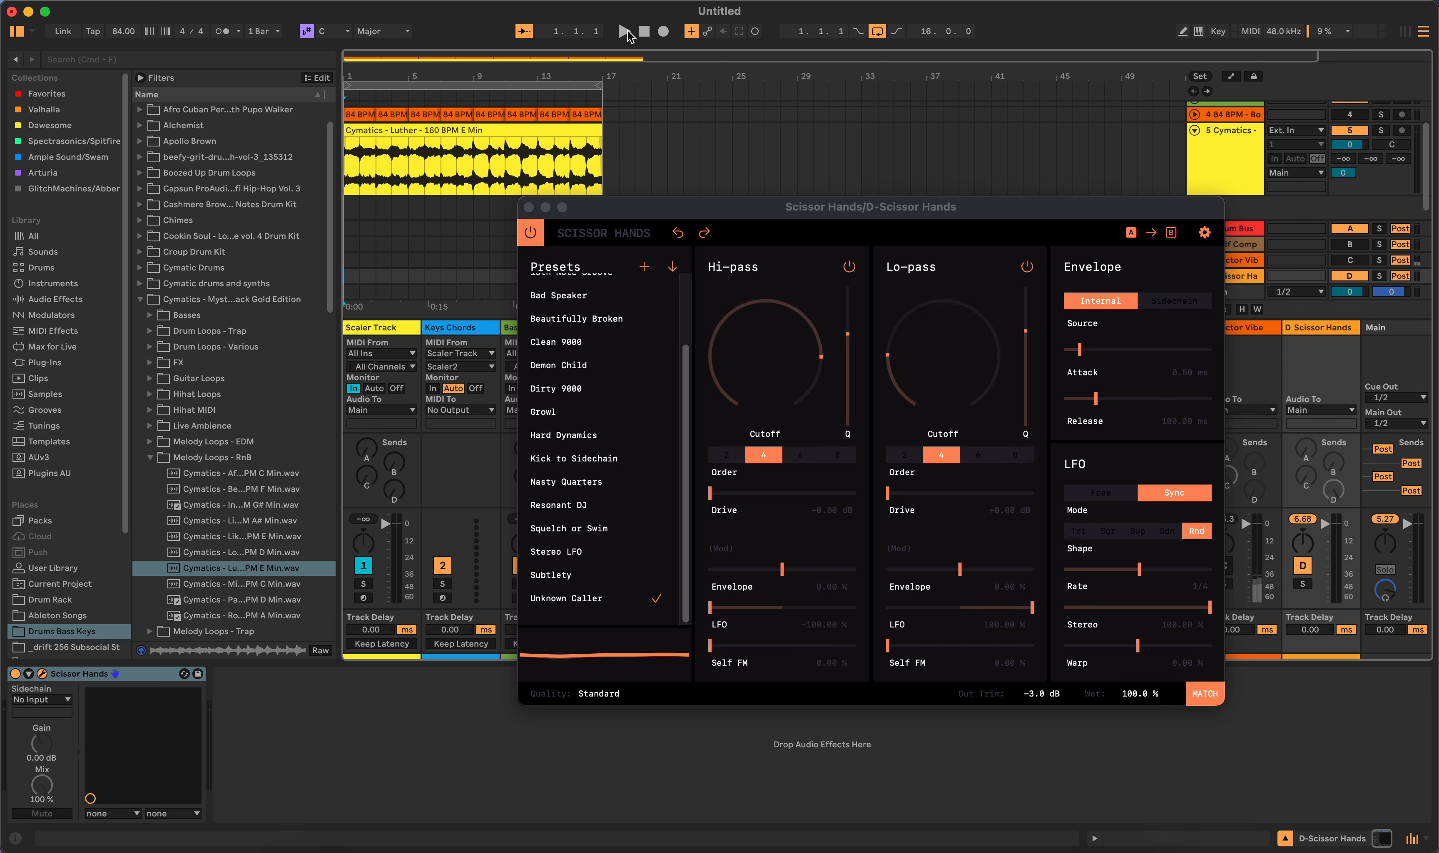
left_click(625, 32)
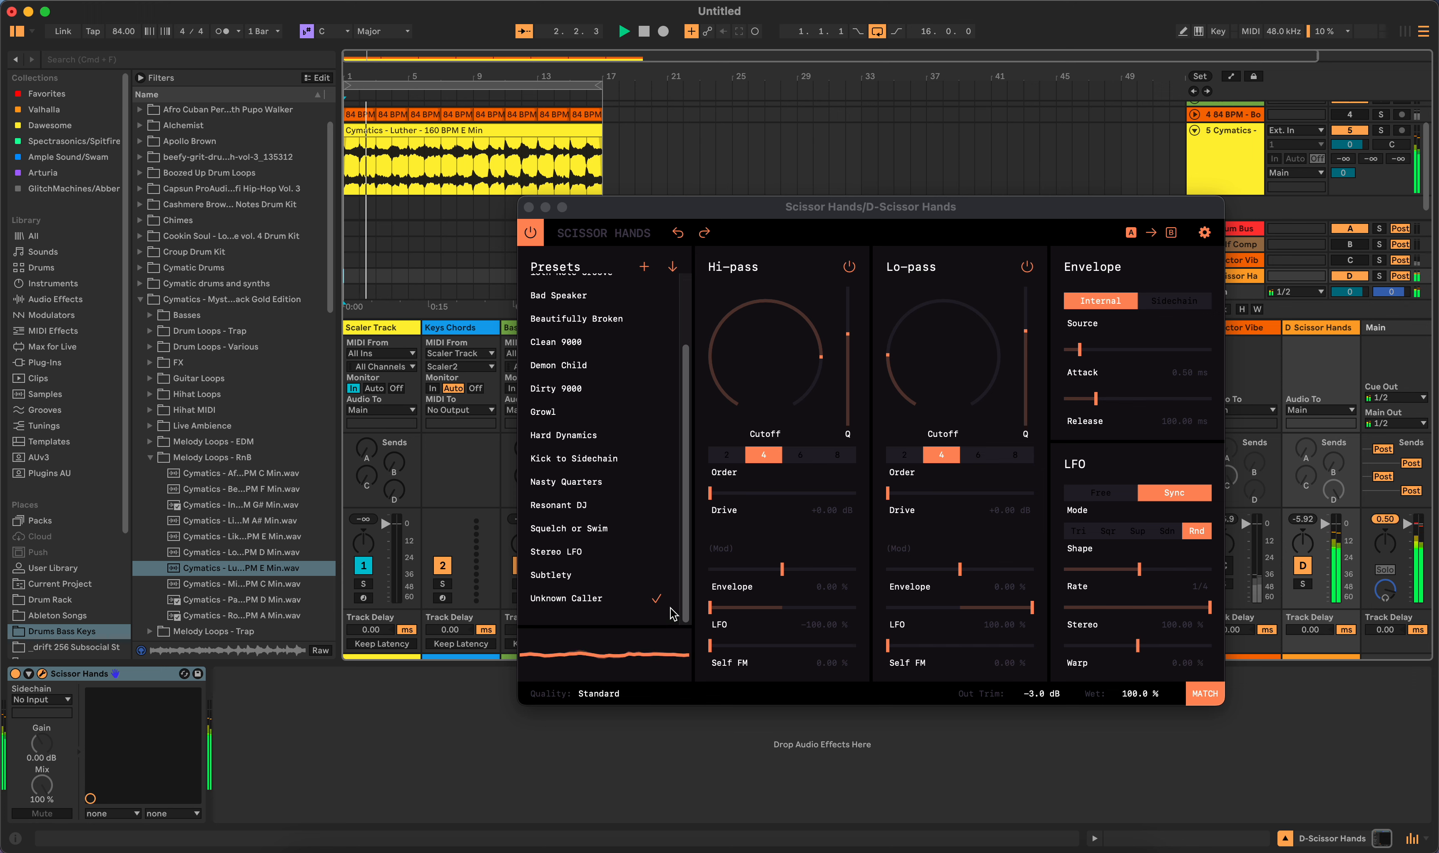
Step: Set the hi-pass order to 8 with a lower cutoff and 0 dB drive, and raise the lo-pass cutoff with a lower Q
left_click(846, 459)
left_click_drag(798, 351, 798, 383)
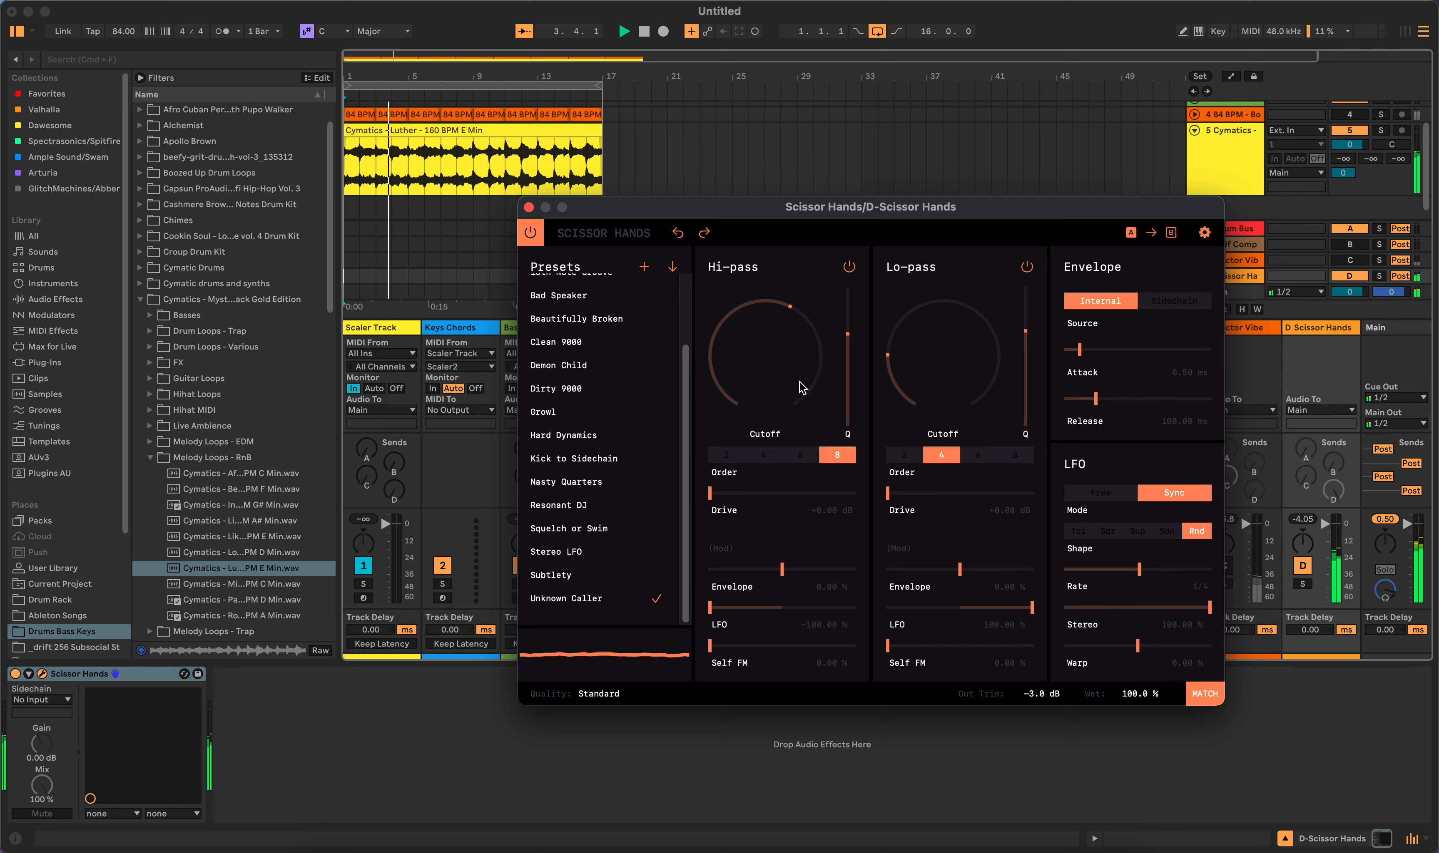
mouse_move(908, 359)
left_mouse_down()
mouse_move(925, 282)
mouse_move(937, 326)
left_mouse_up()
left_click_drag(1027, 348, 1031, 382)
mouse_move(850, 341)
left_mouse_down()
mouse_move(847, 359)
mouse_move(848, 345)
left_mouse_up()
mouse_move(748, 340)
left_mouse_down()
mouse_move(753, 379)
mouse_move(759, 318)
left_mouse_up()
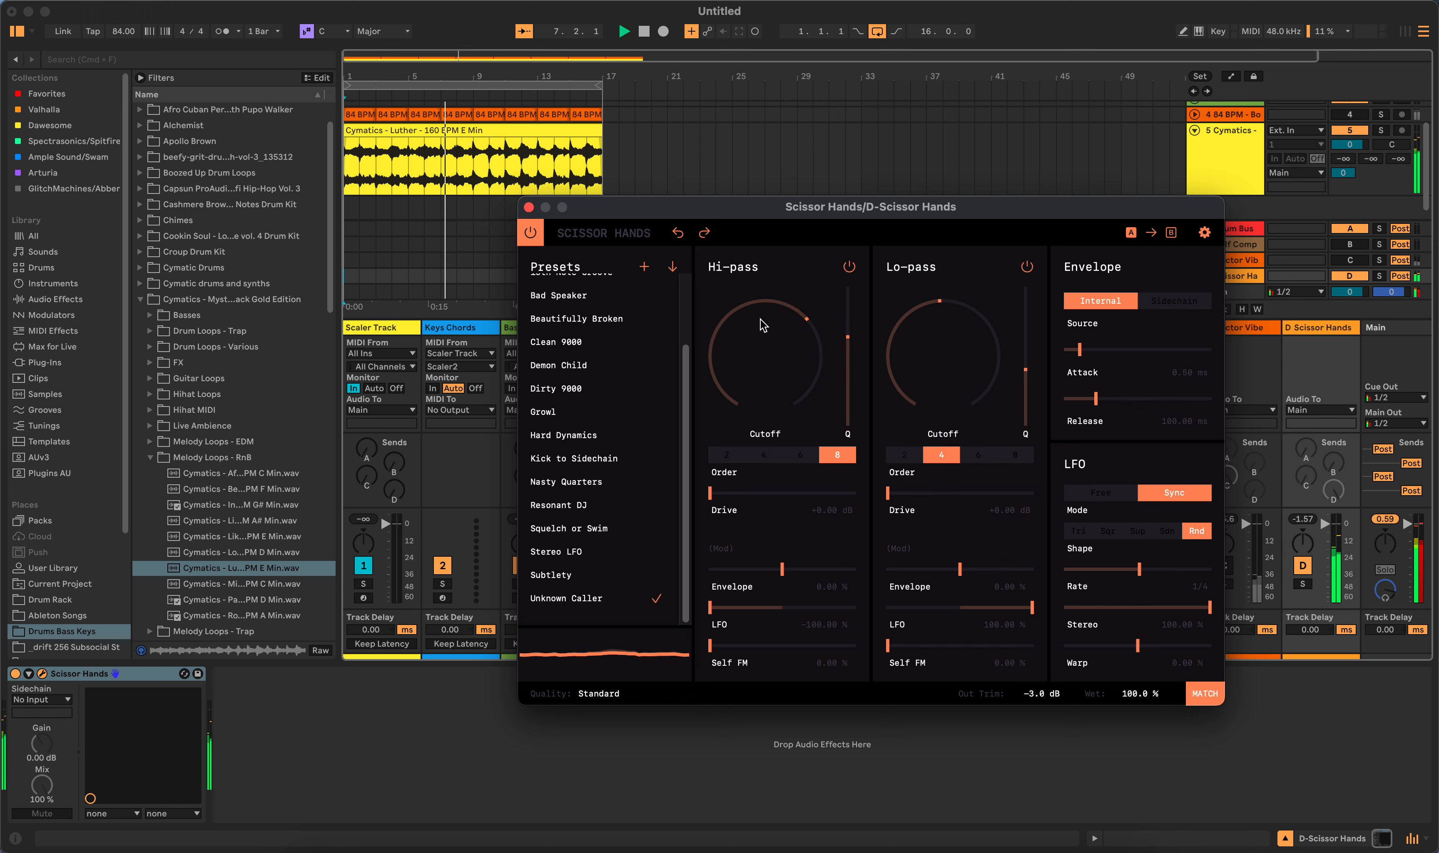
mouse_move(710, 494)
left_mouse_down()
mouse_move(759, 498)
mouse_move(686, 497)
left_mouse_up()
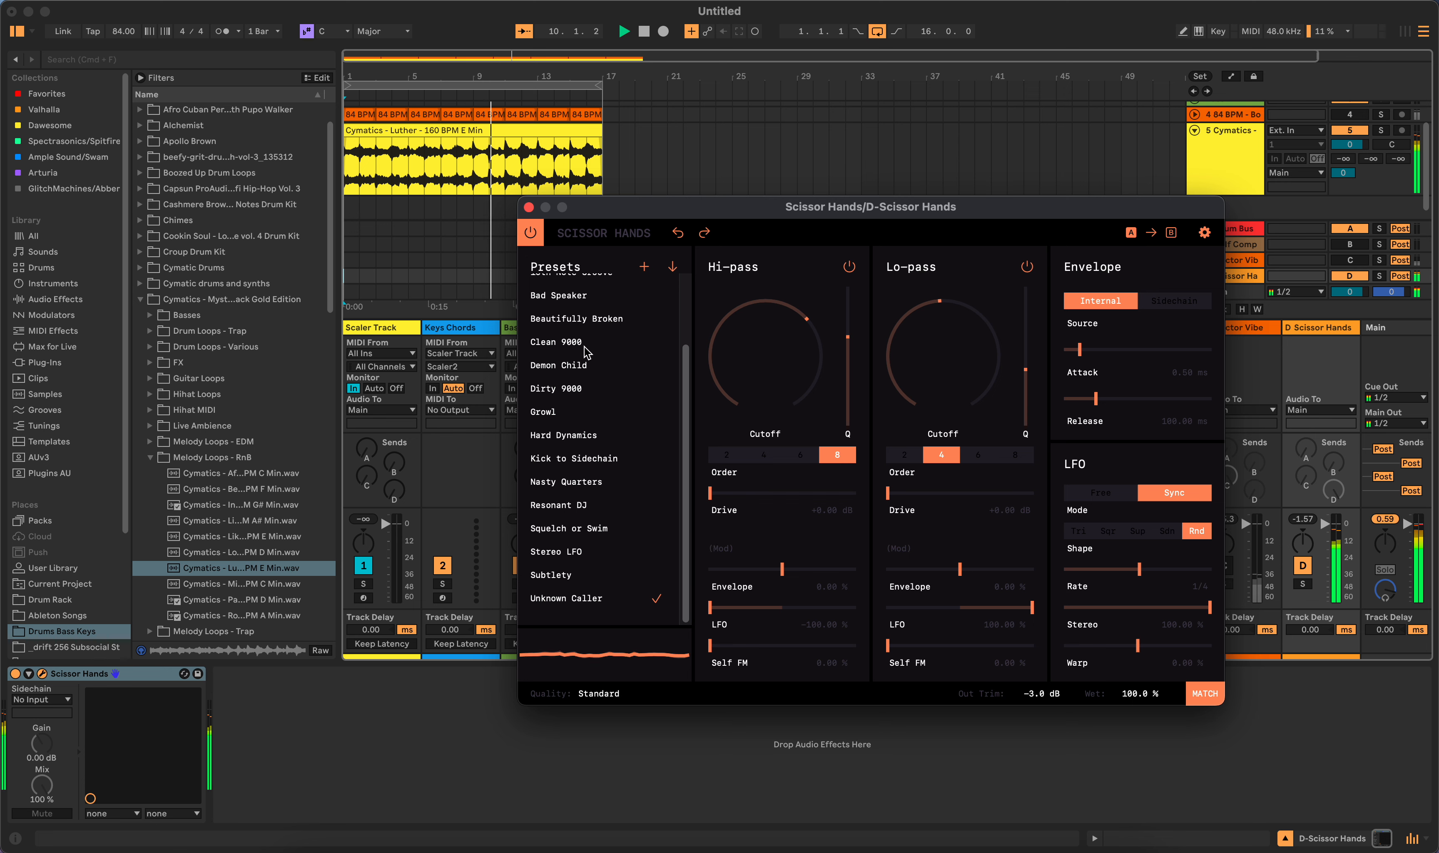
Step: Close the Scissor Hands window, stop playback, and hide the mixer to enlarge the arrangement
left_click(529, 207)
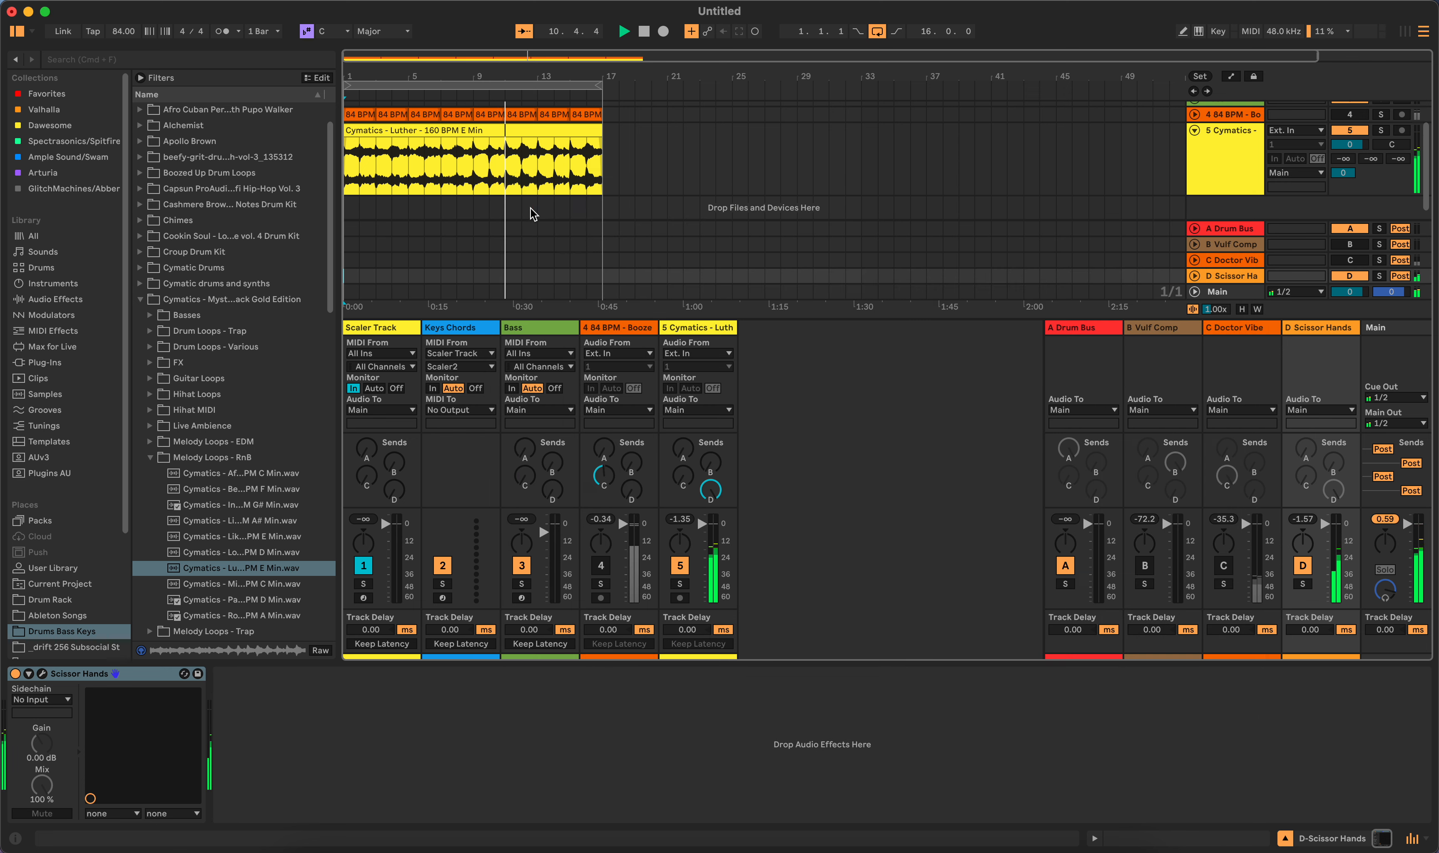
left_click(644, 33)
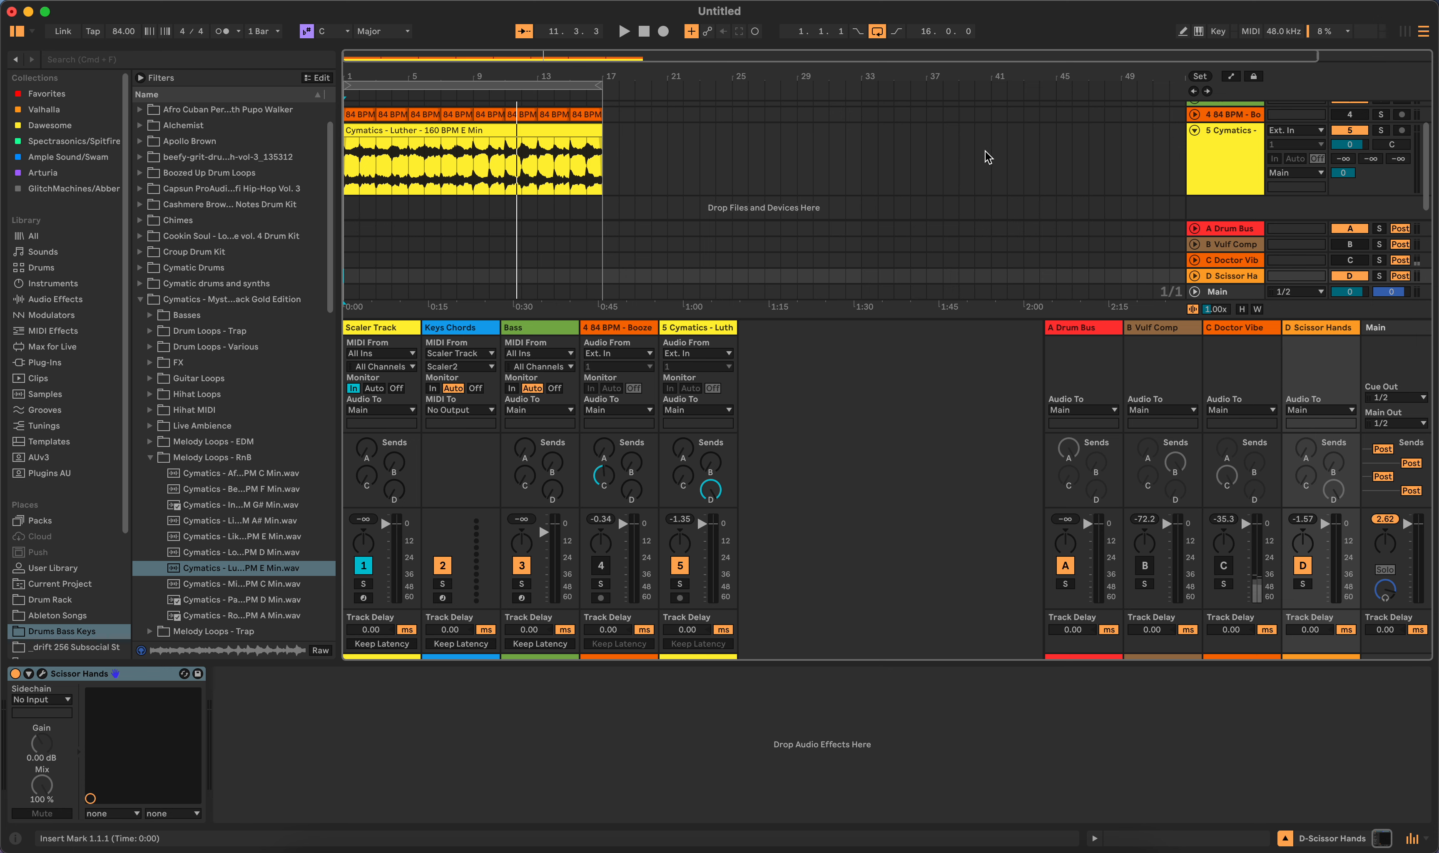
scroll(985, 150, "down", 1)
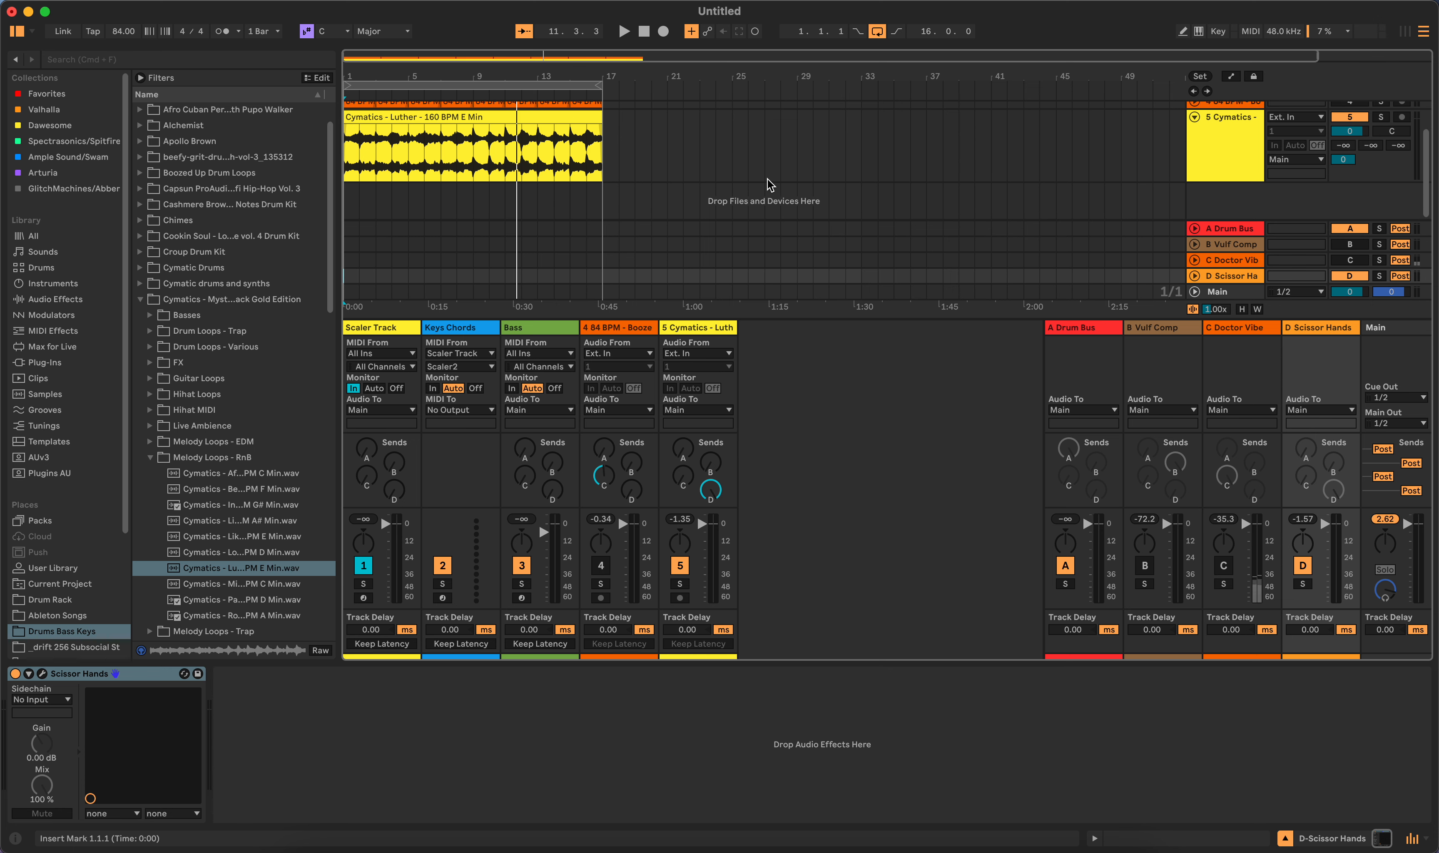
left_click(1412, 839)
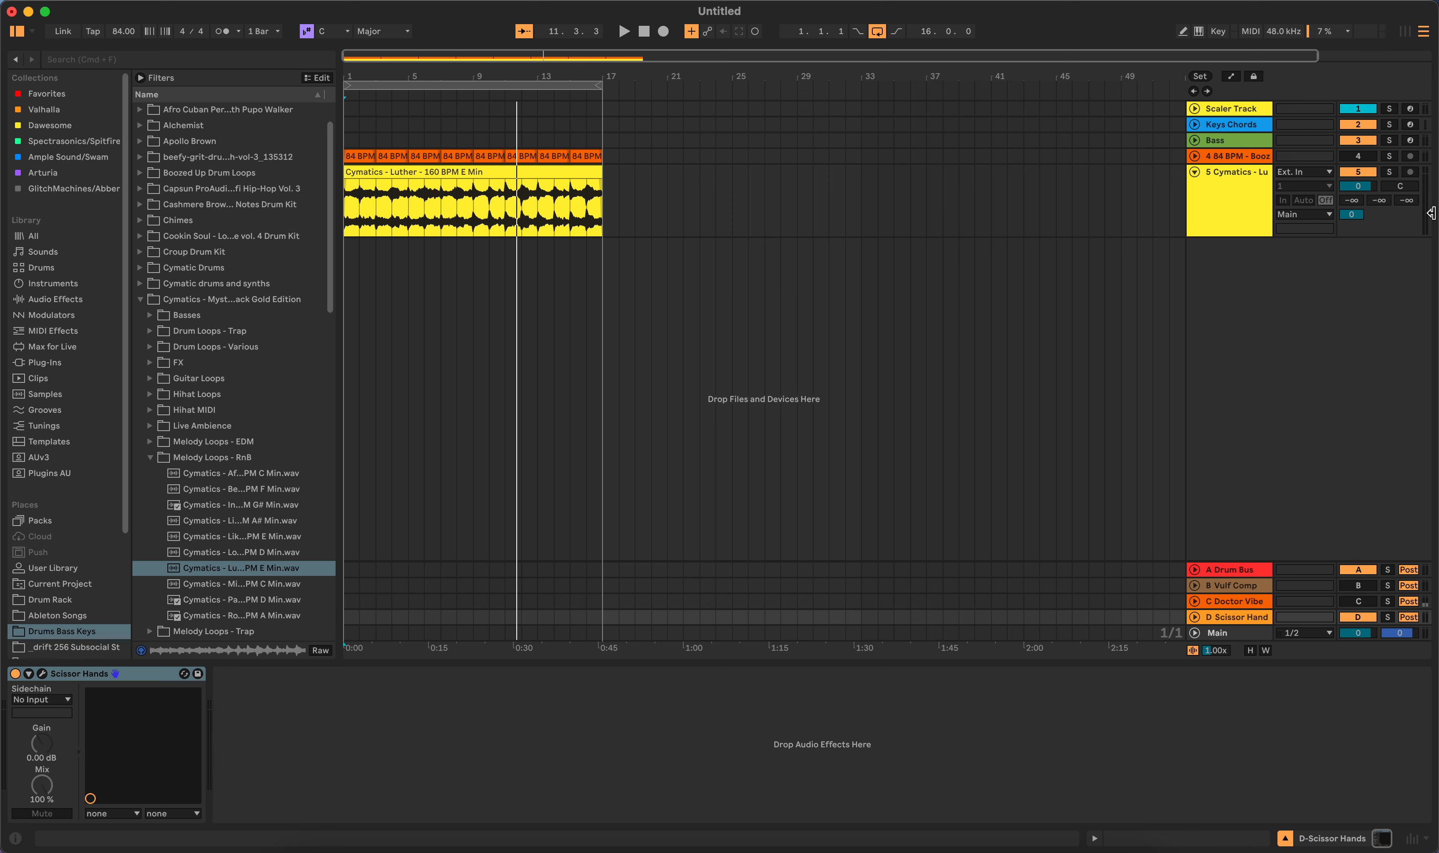
Step: Activate the 84 BPM drum loop track and play it together with the Cymatics - Luther loop from the start
left_click(1366, 159)
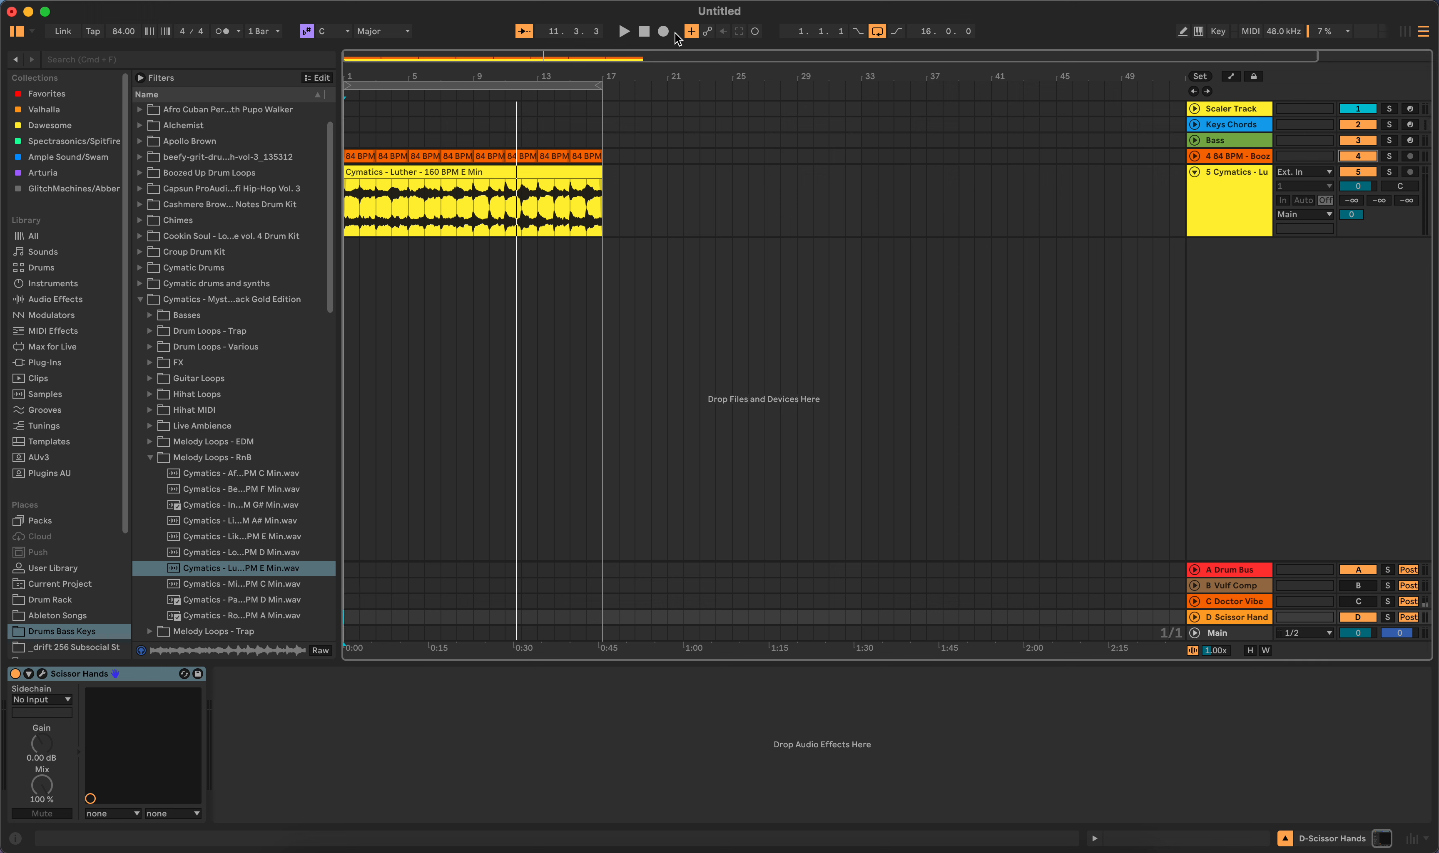
left_click(644, 32)
left_click(624, 32)
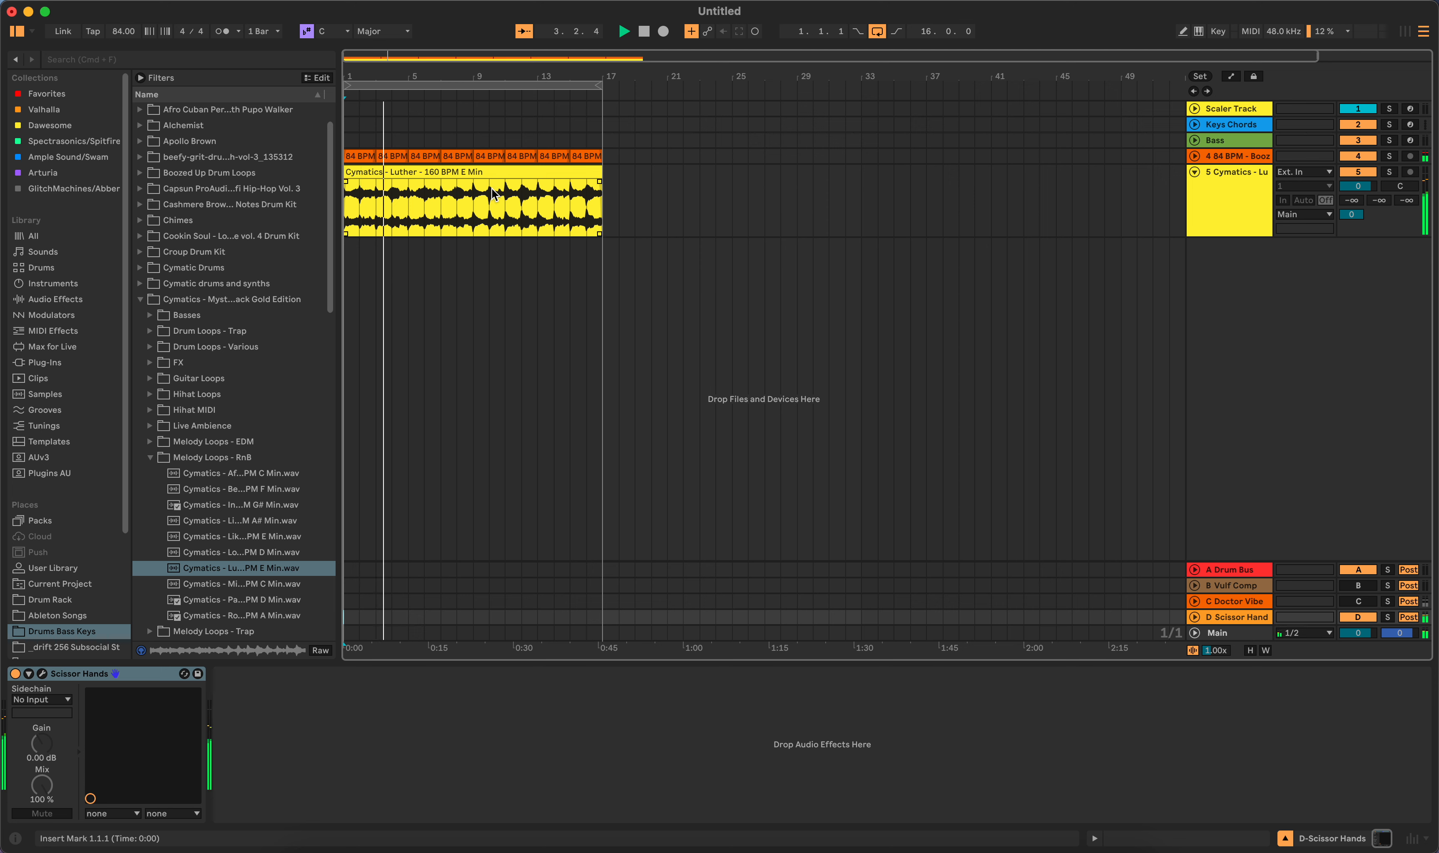
Step: Stop playback and reverse bar 4 and bar 8 of the Cymatics - Luther loop
left_click(644, 32)
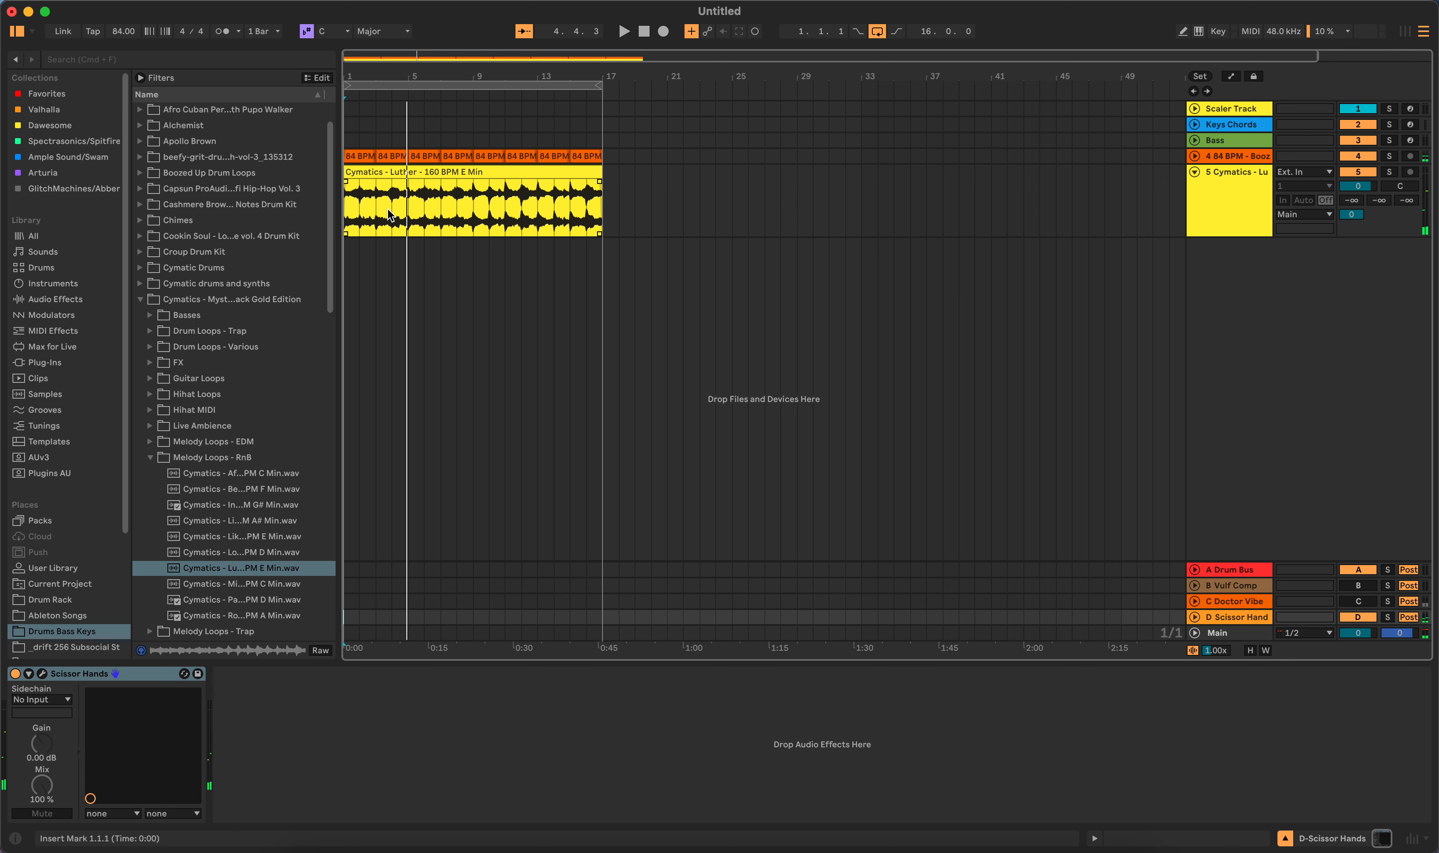
left_click_drag(390, 216, 414, 221)
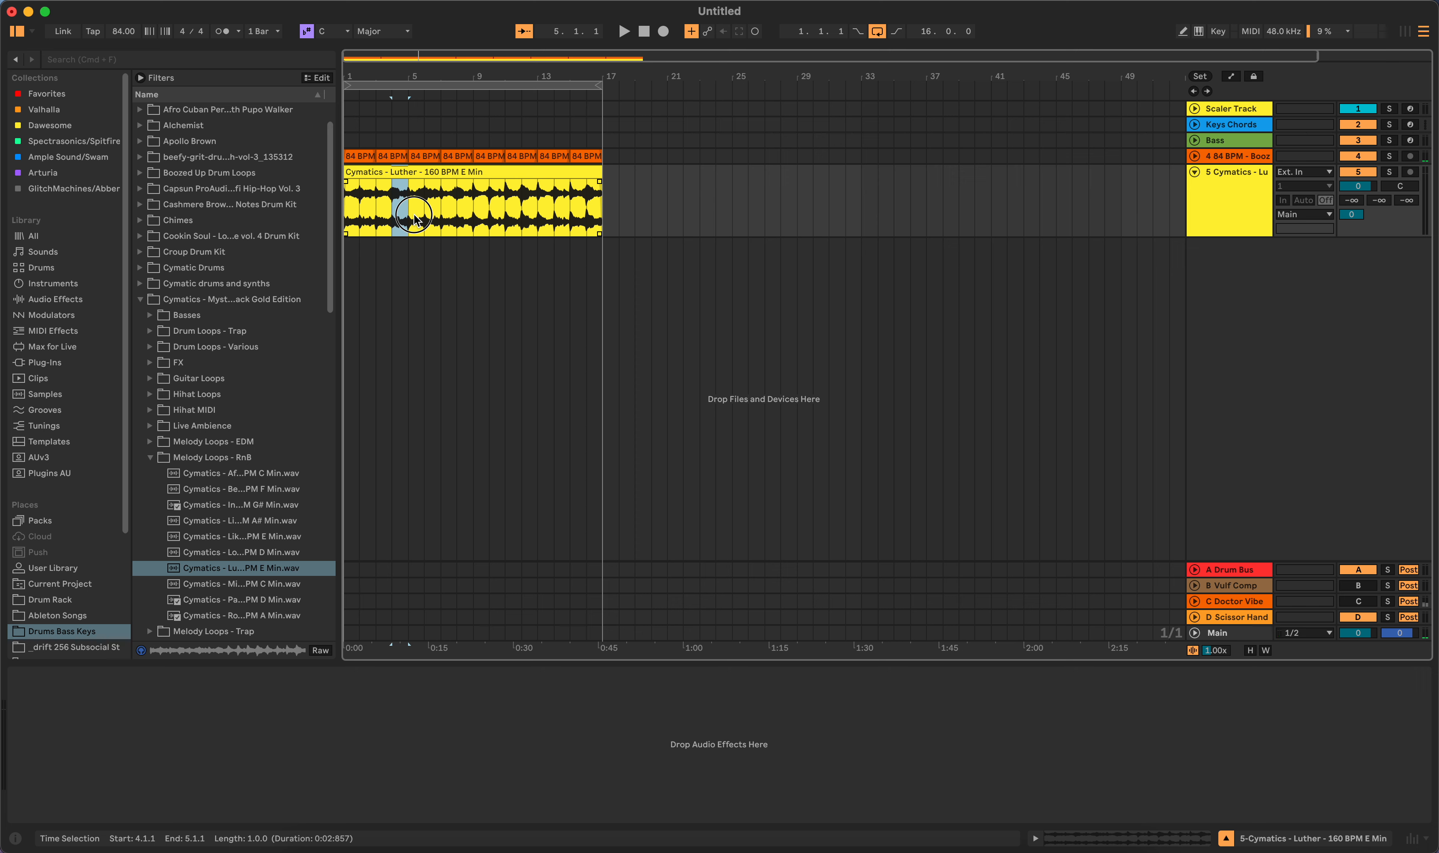
right_click(396, 200)
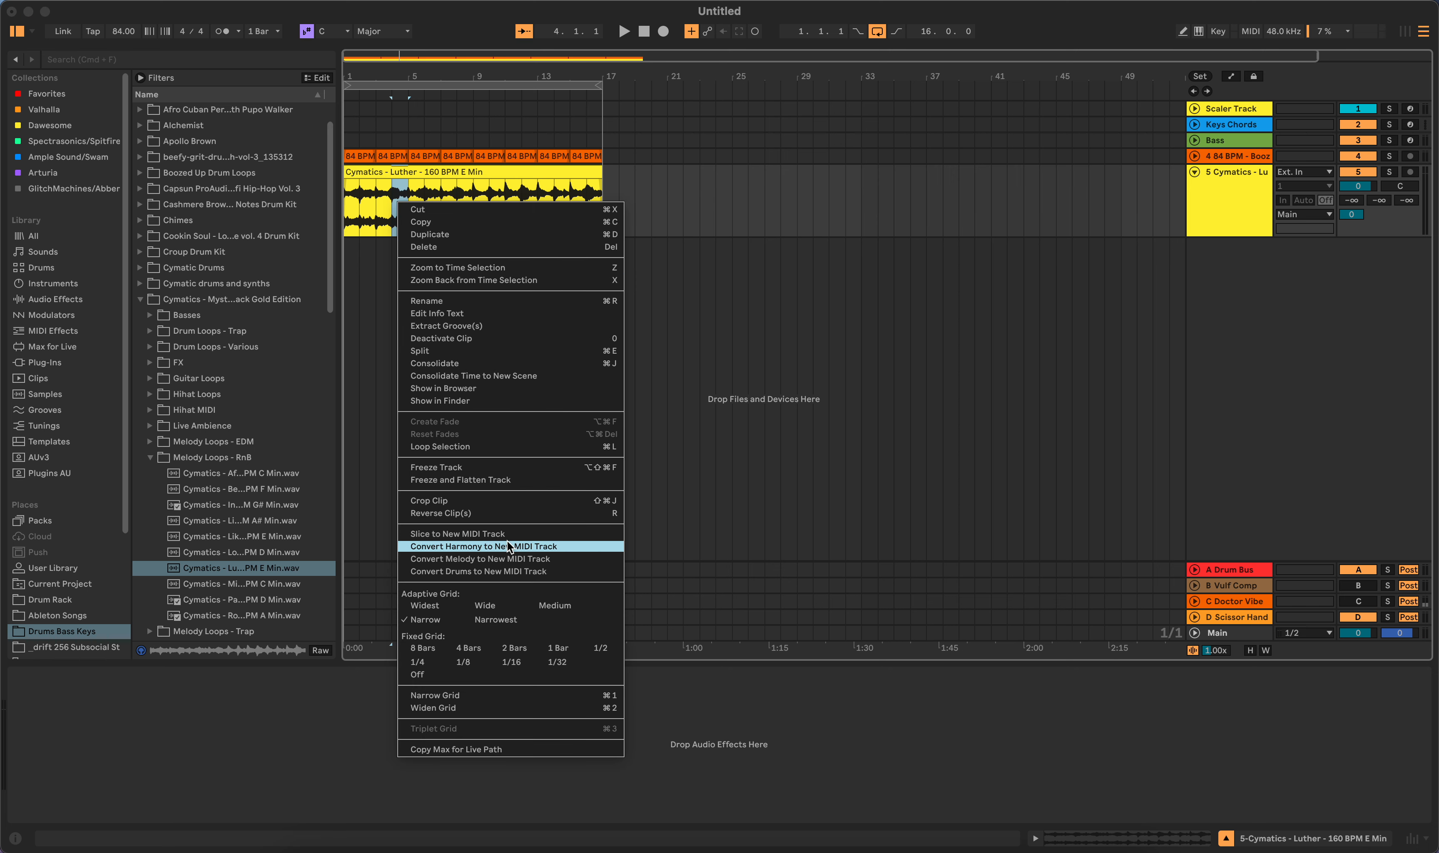
left_click(470, 514)
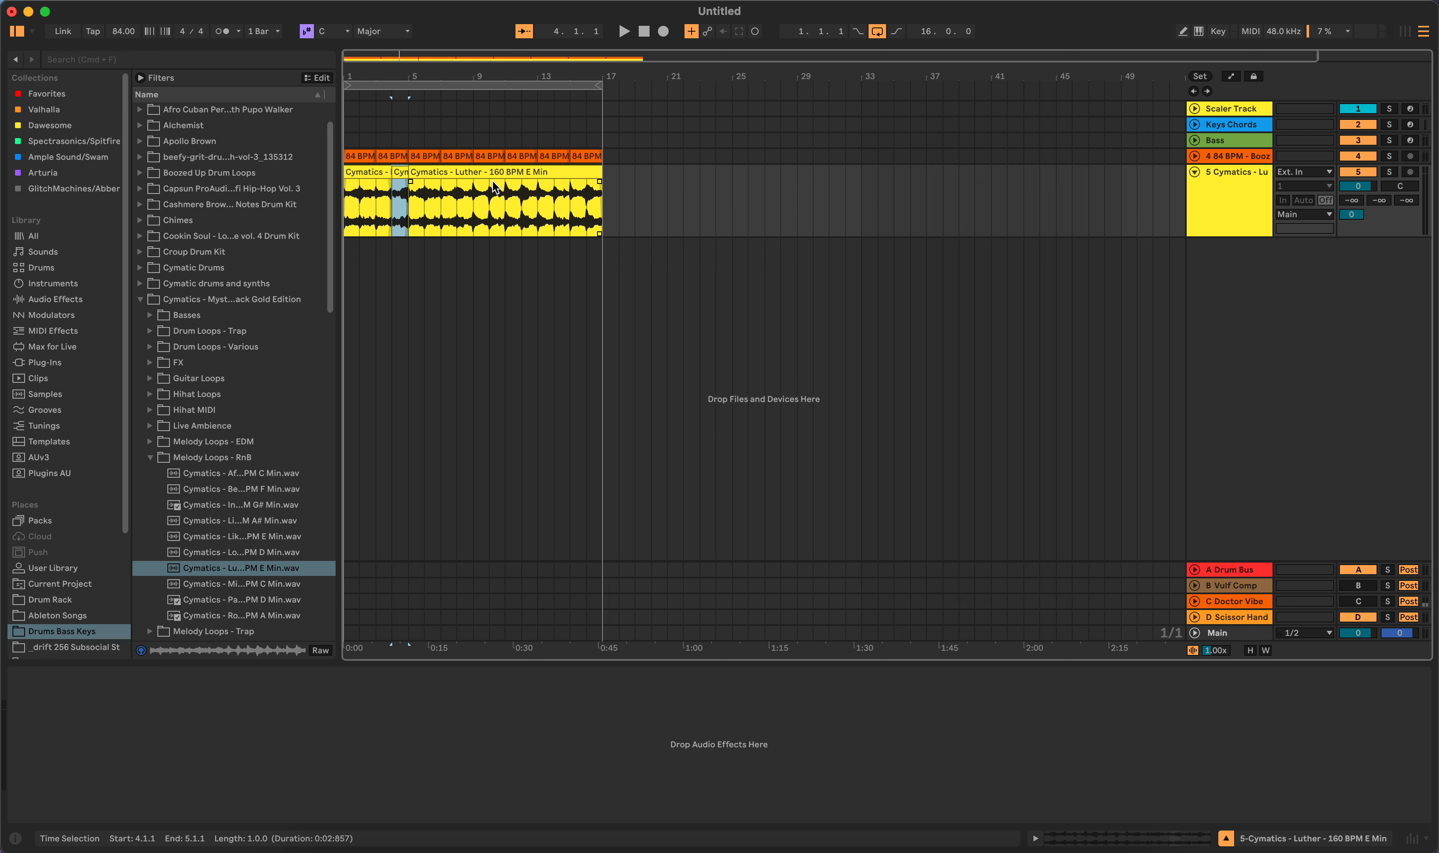
left_click_drag(456, 188, 465, 189)
right_click(465, 189)
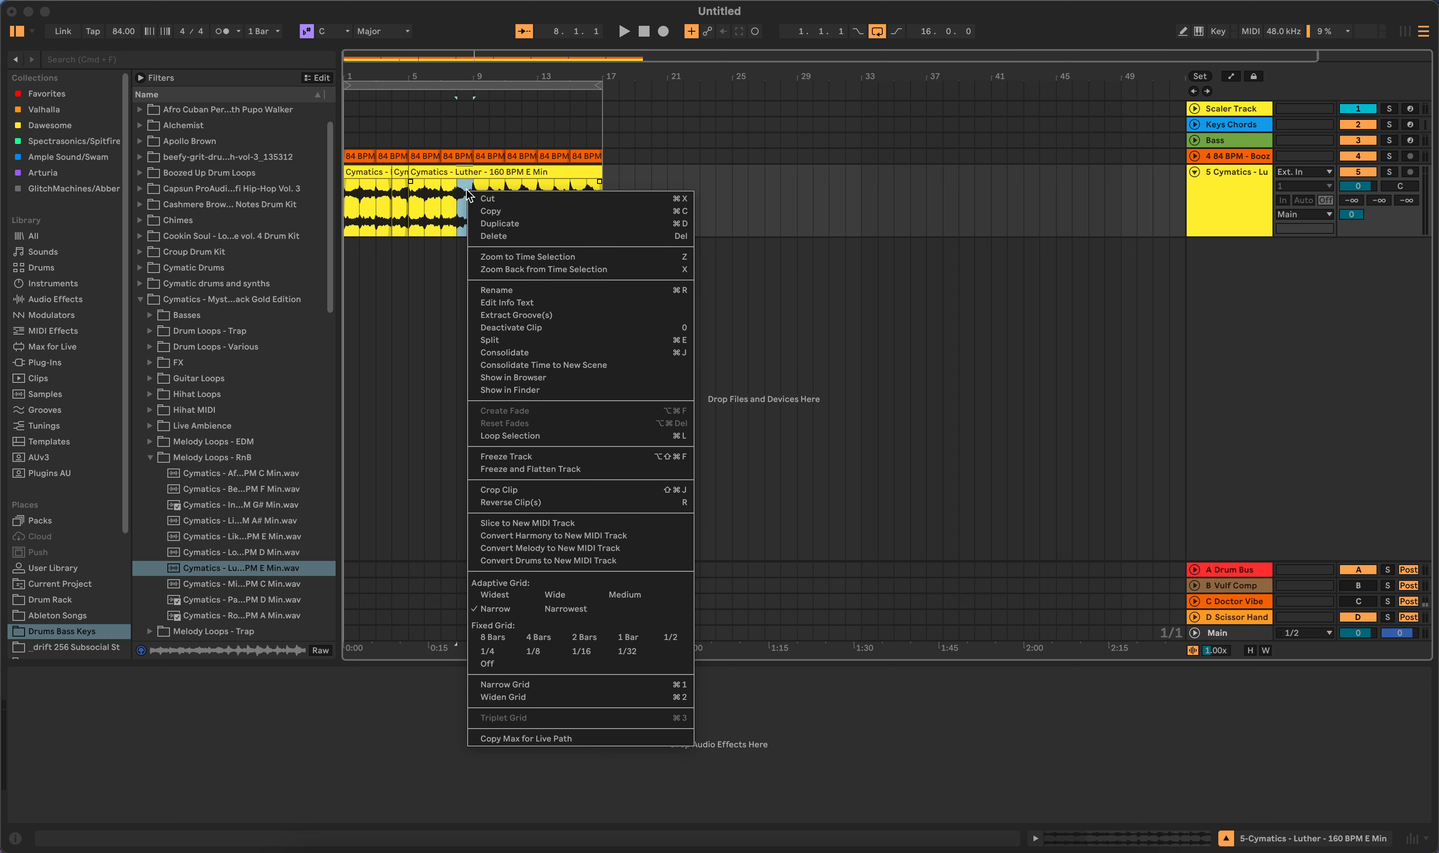
left_click(518, 502)
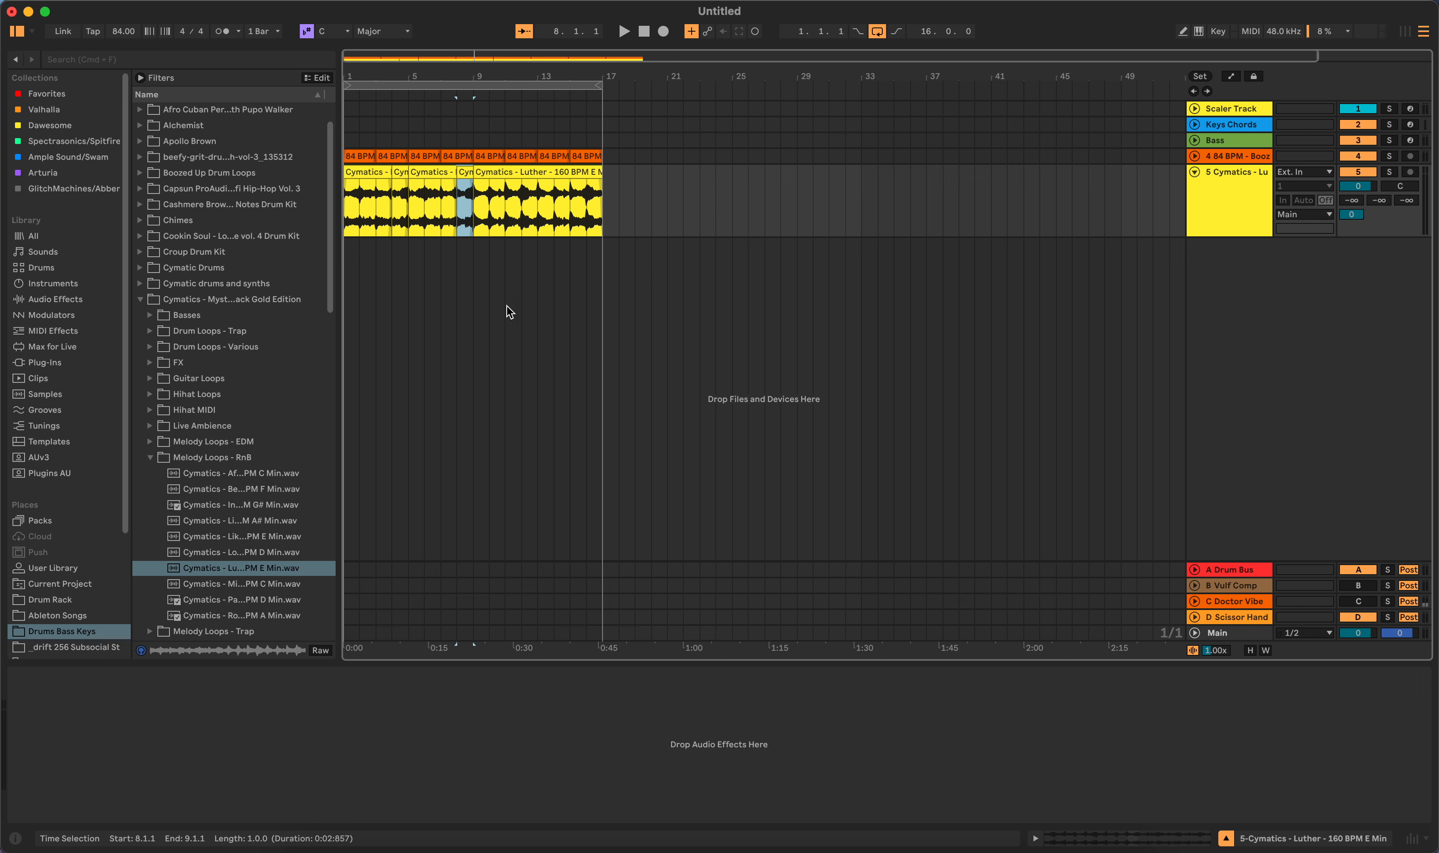
Step: Reverse bar 12 and bar 16 of the Cymatics - Luther loop
left_click_drag(522, 201, 536, 202)
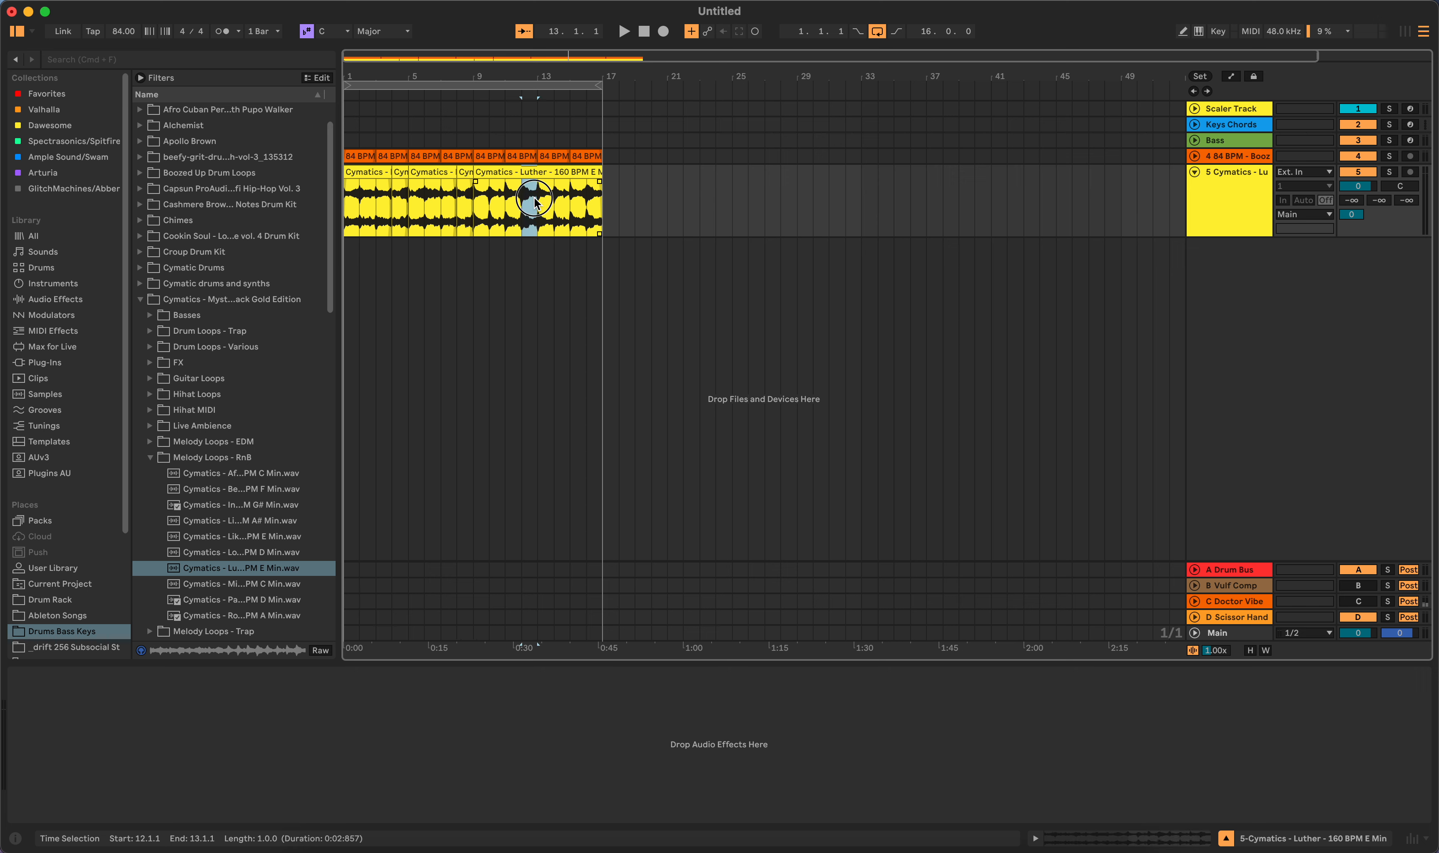
right_click(536, 202)
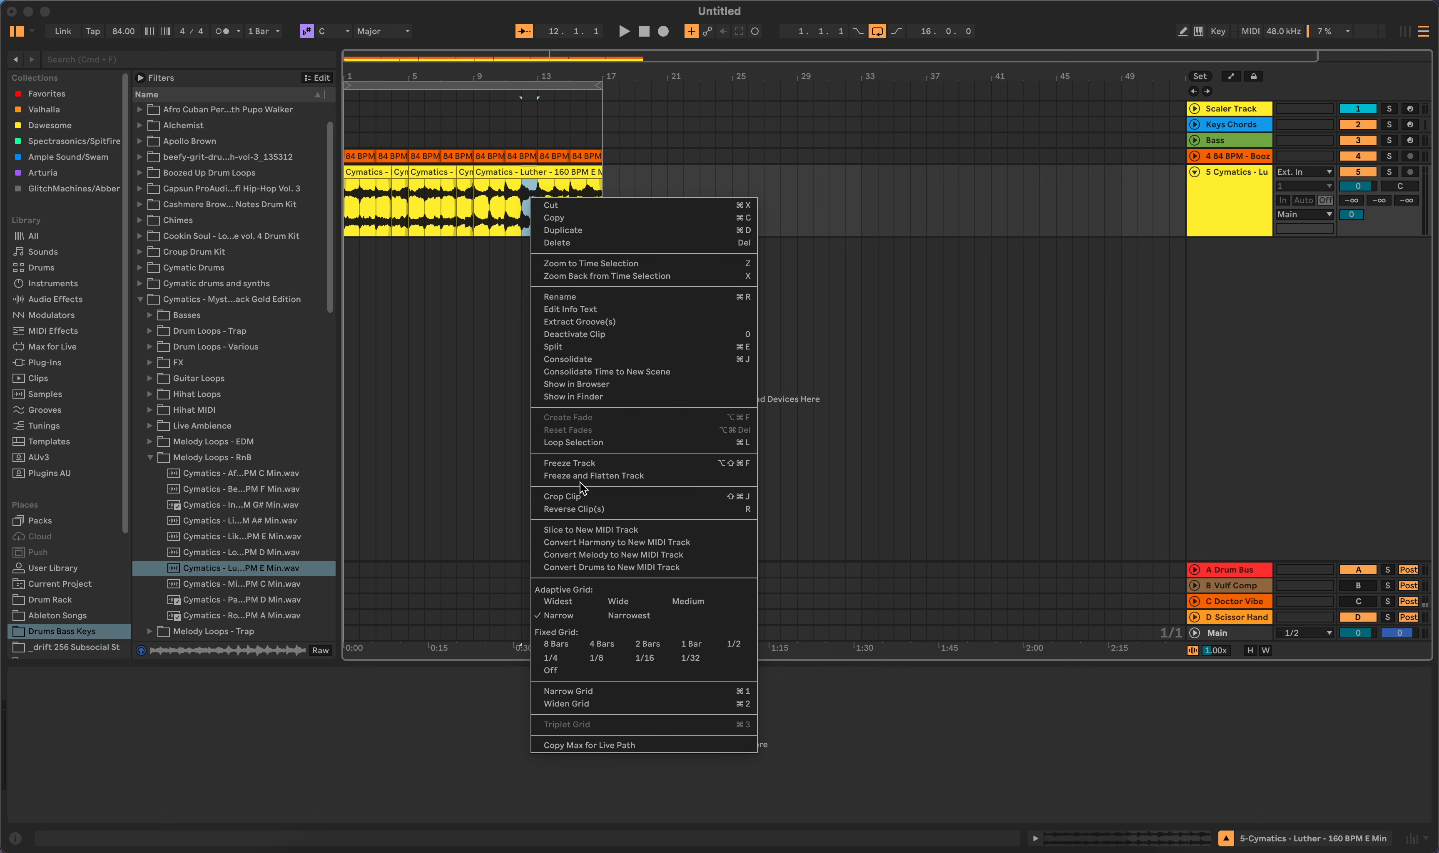
left_click(586, 509)
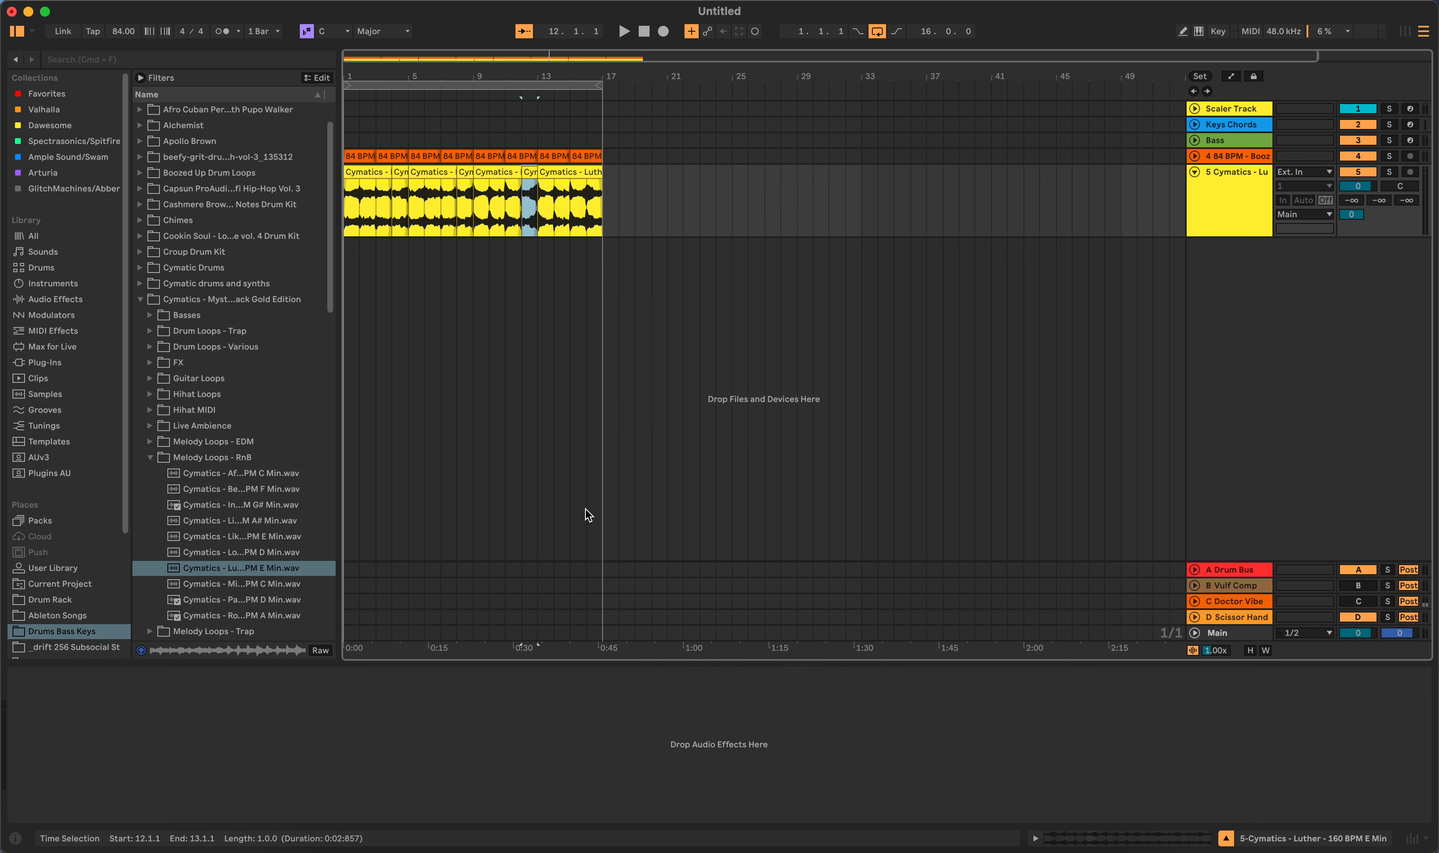
left_click_drag(586, 211, 602, 210)
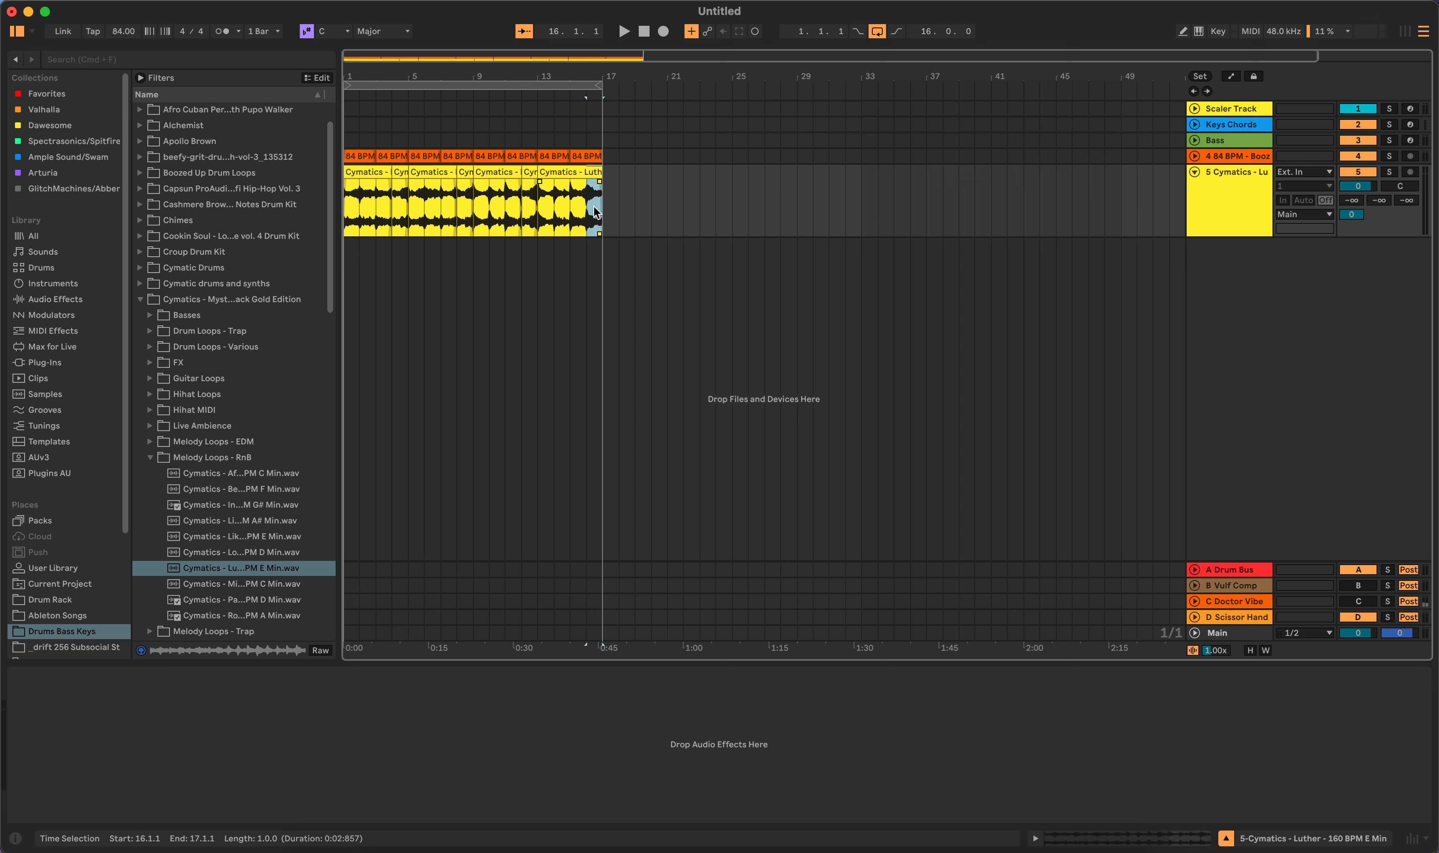
right_click(594, 208)
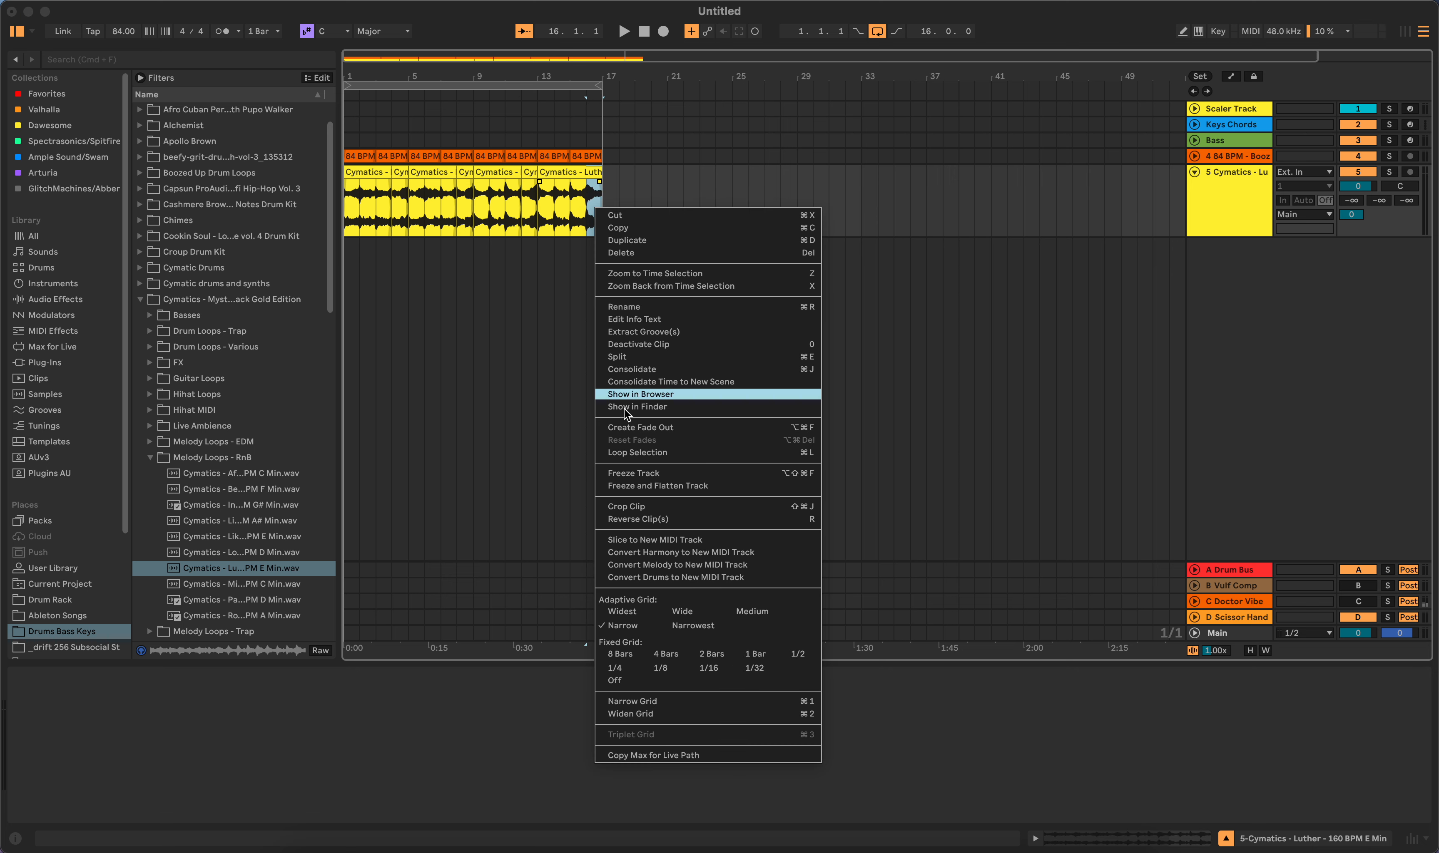
left_click(636, 517)
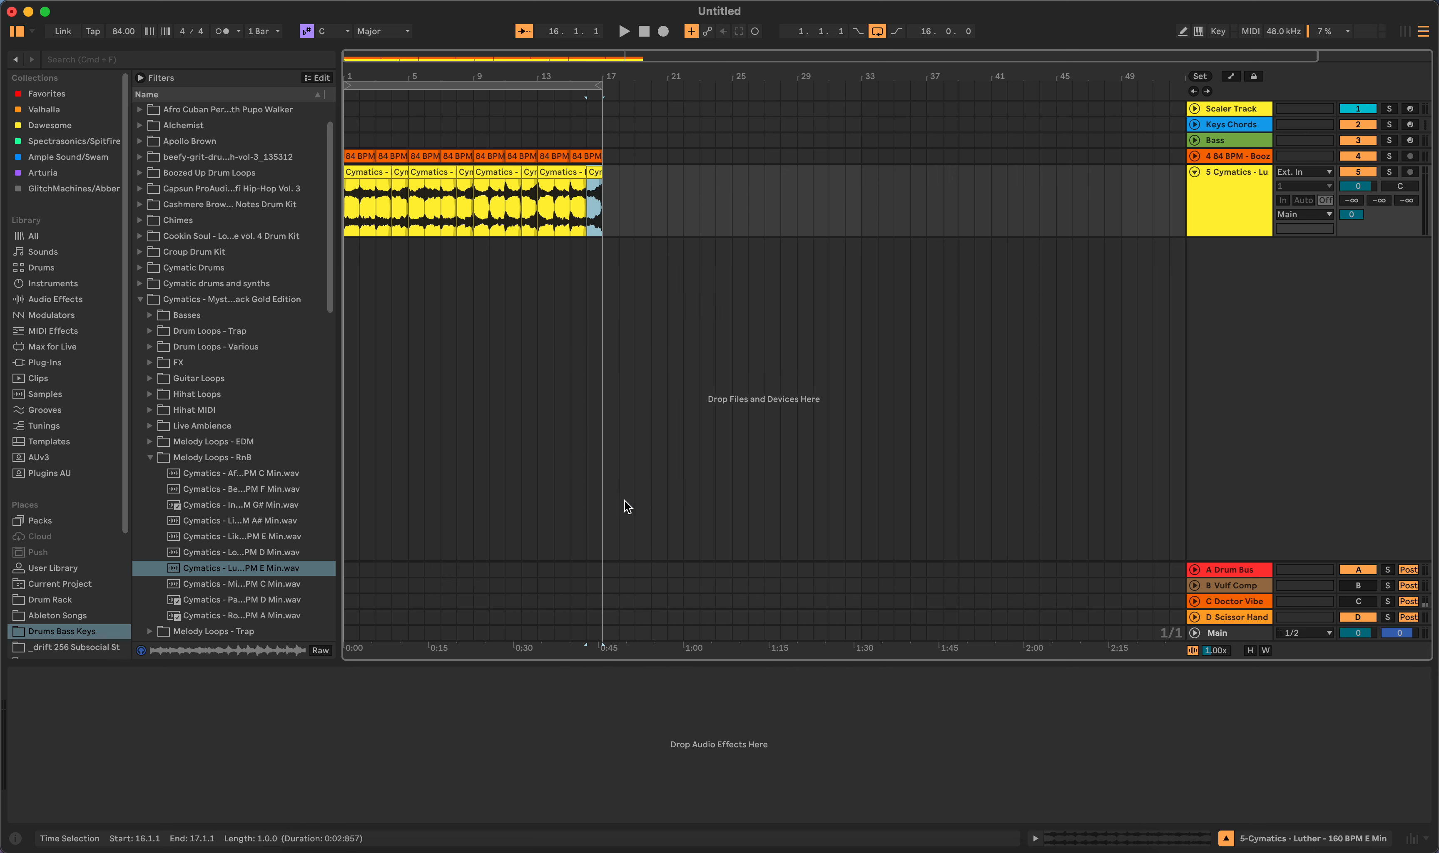
Step: Play the loops from just before the first reversed bar, set the Cymatics - Luther track volume to -3.0 dB, and stop playback back at the start
left_click(393, 97)
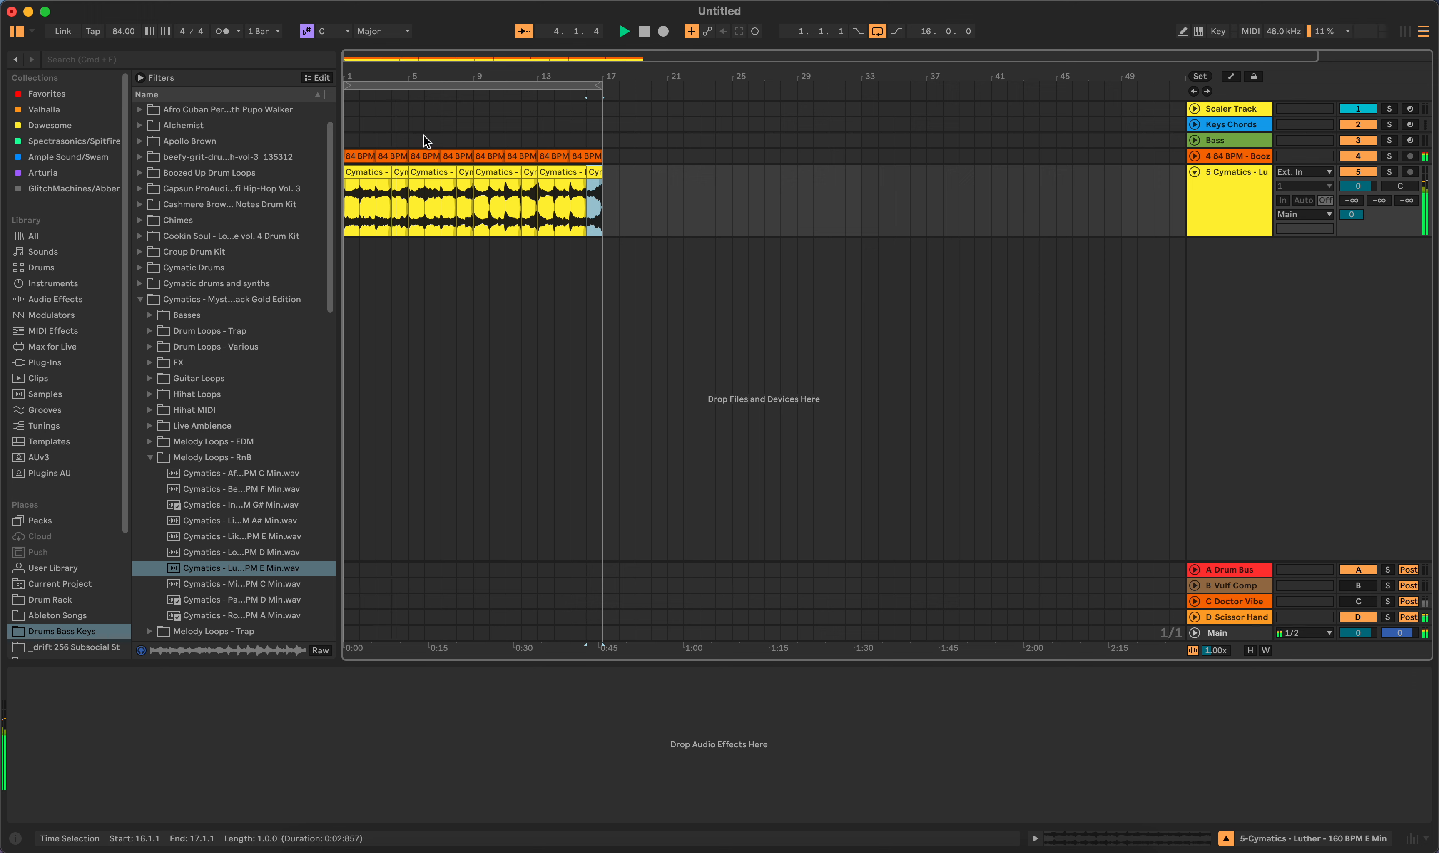
left_click(380, 99)
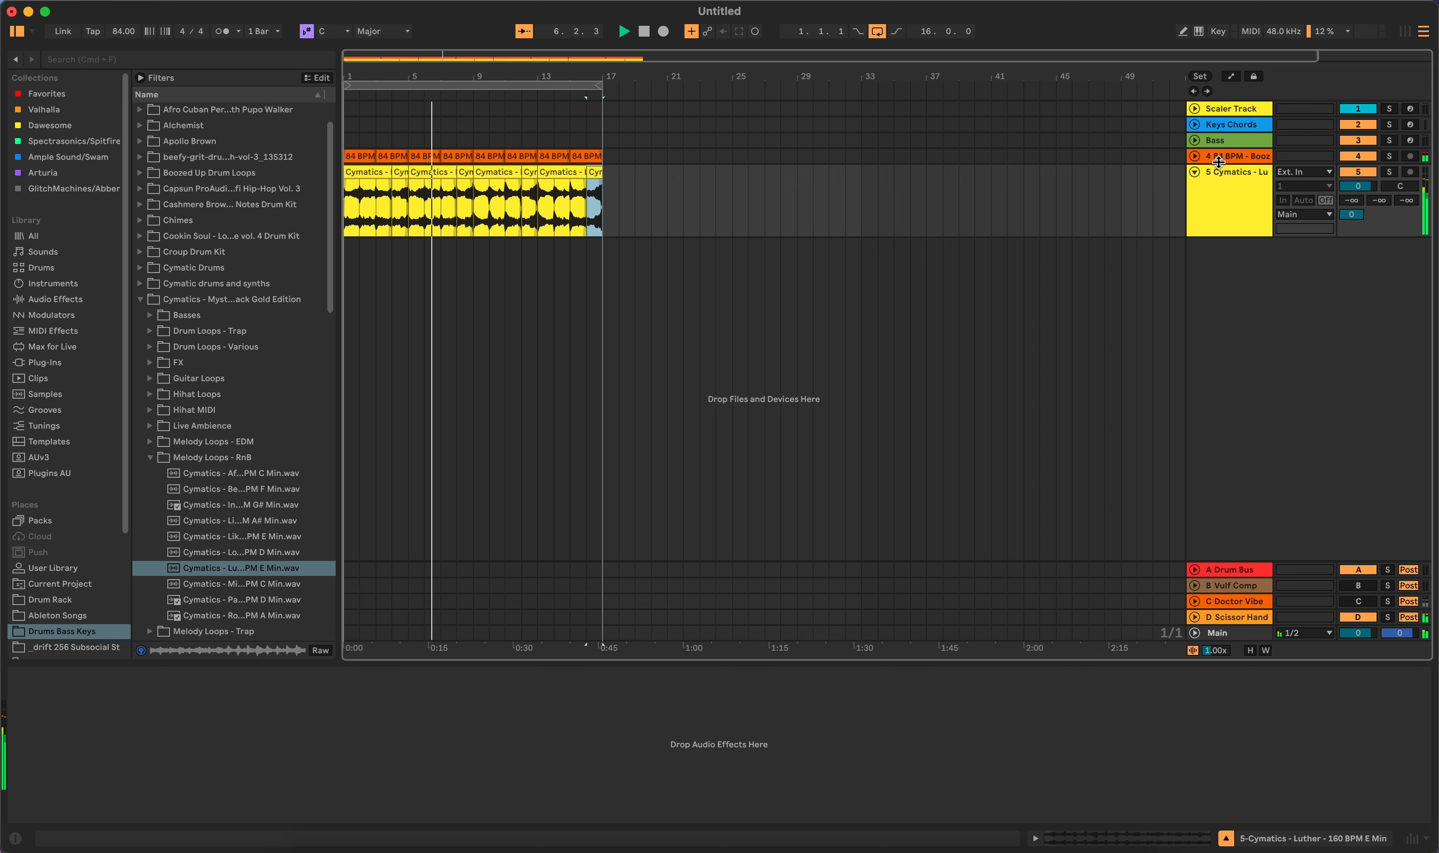
left_click_drag(1357, 186, 1358, 193)
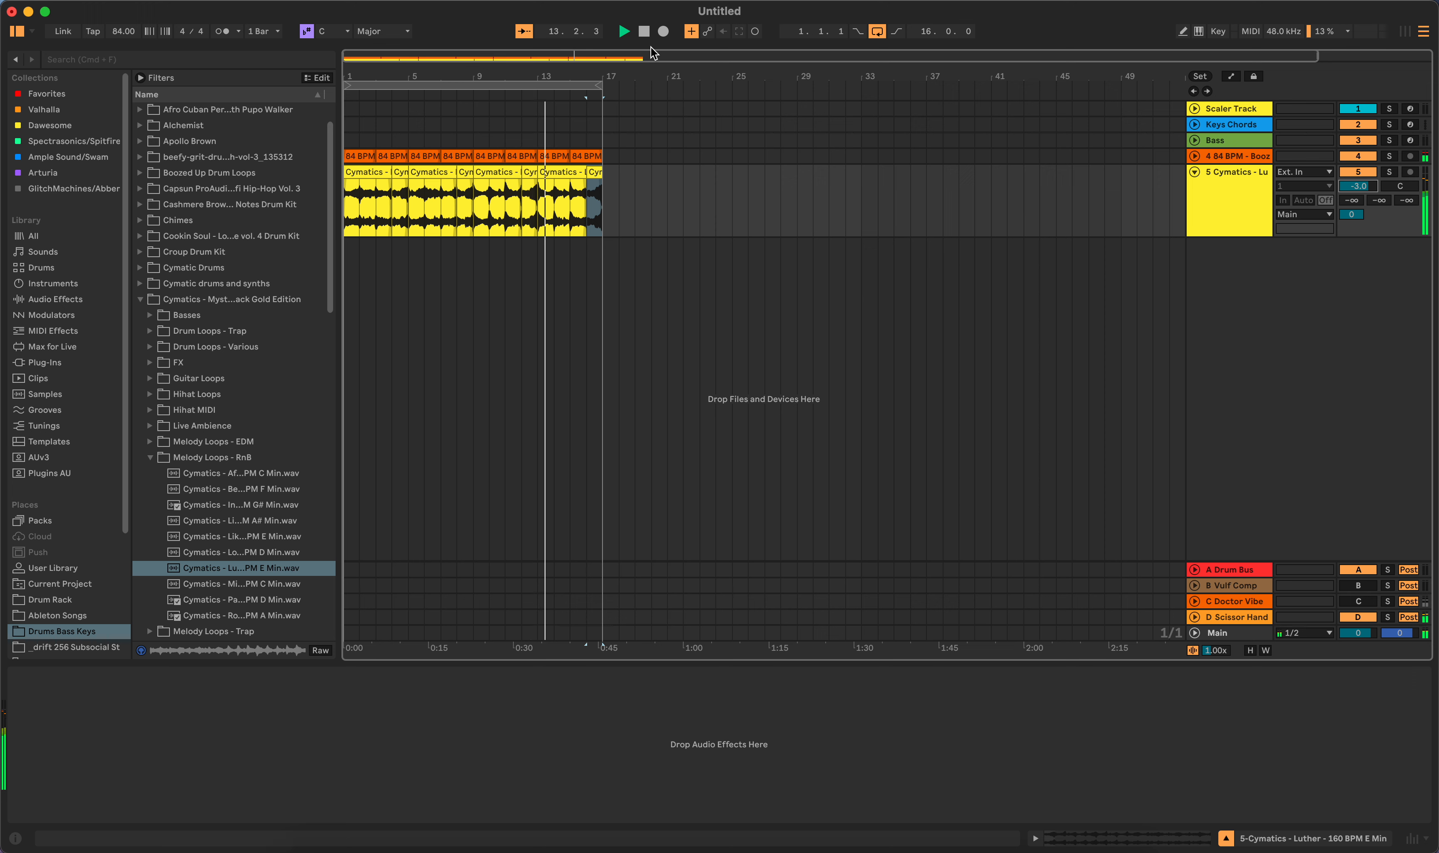
left_click(644, 32)
left_click(644, 33)
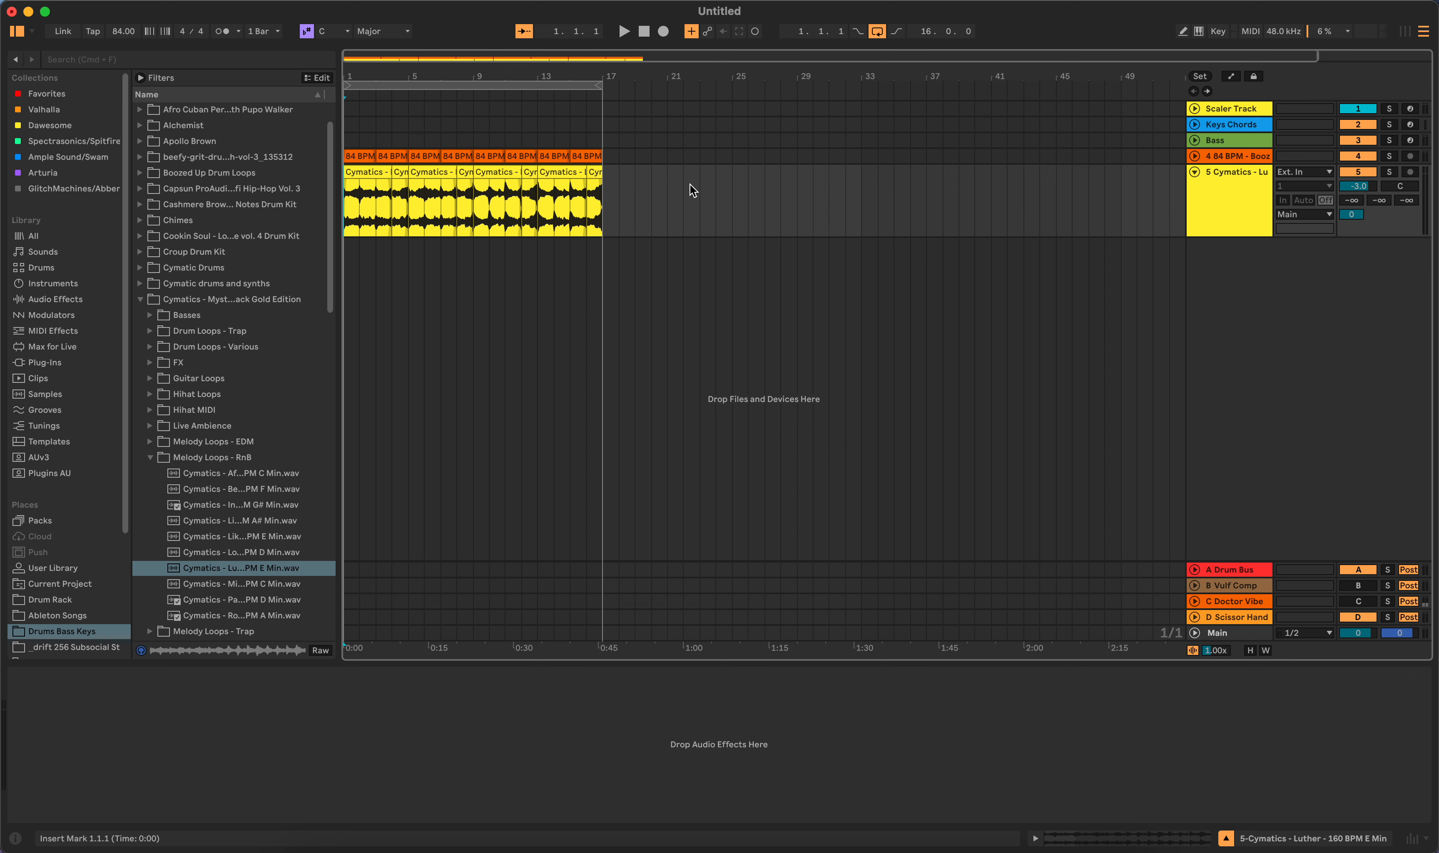
Step: Open the Scissor Hands window from return track D, look at its settings, and close the settings
left_click(942, 618)
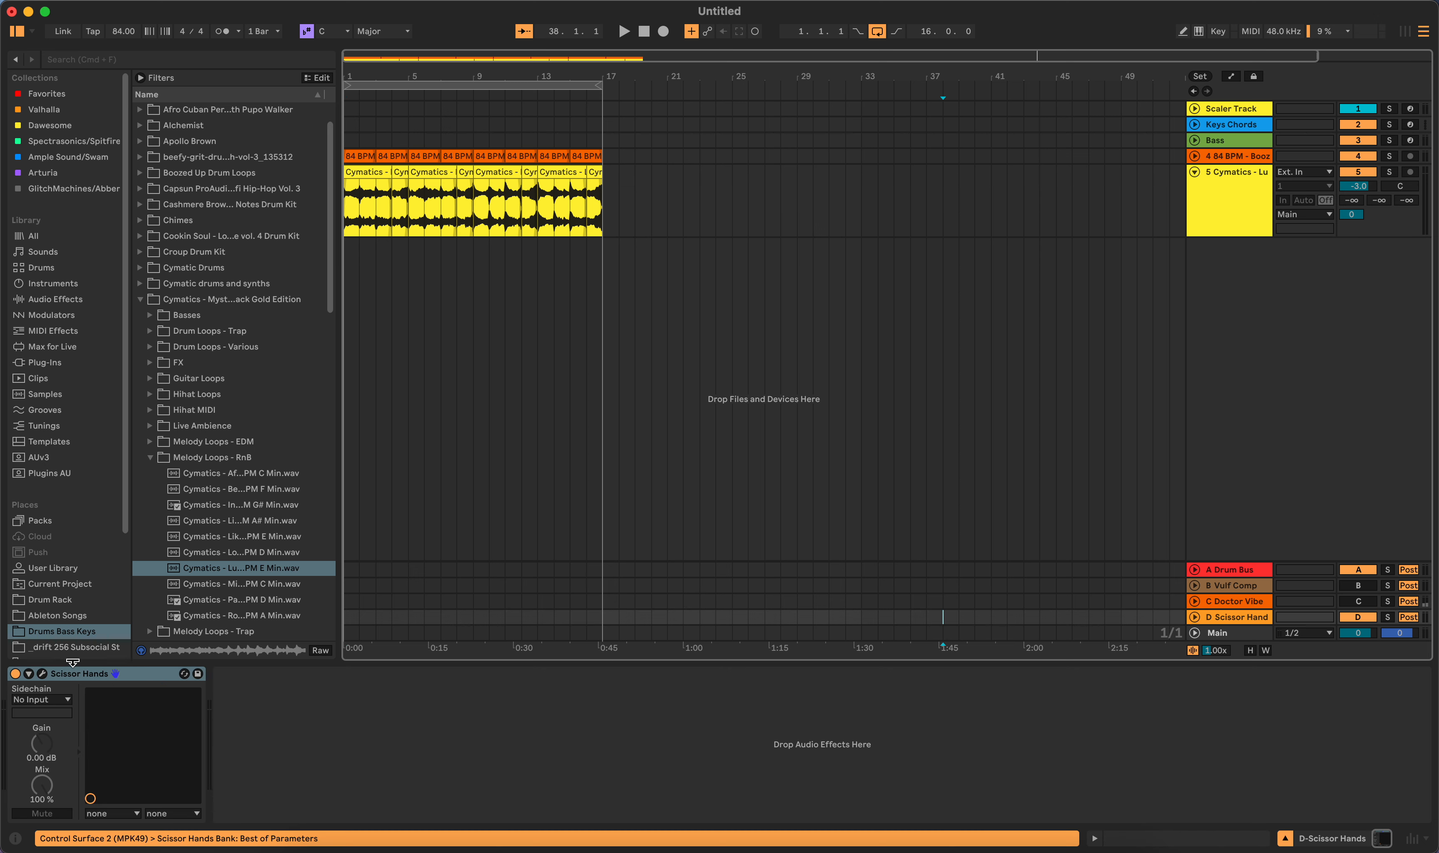
left_click(42, 674)
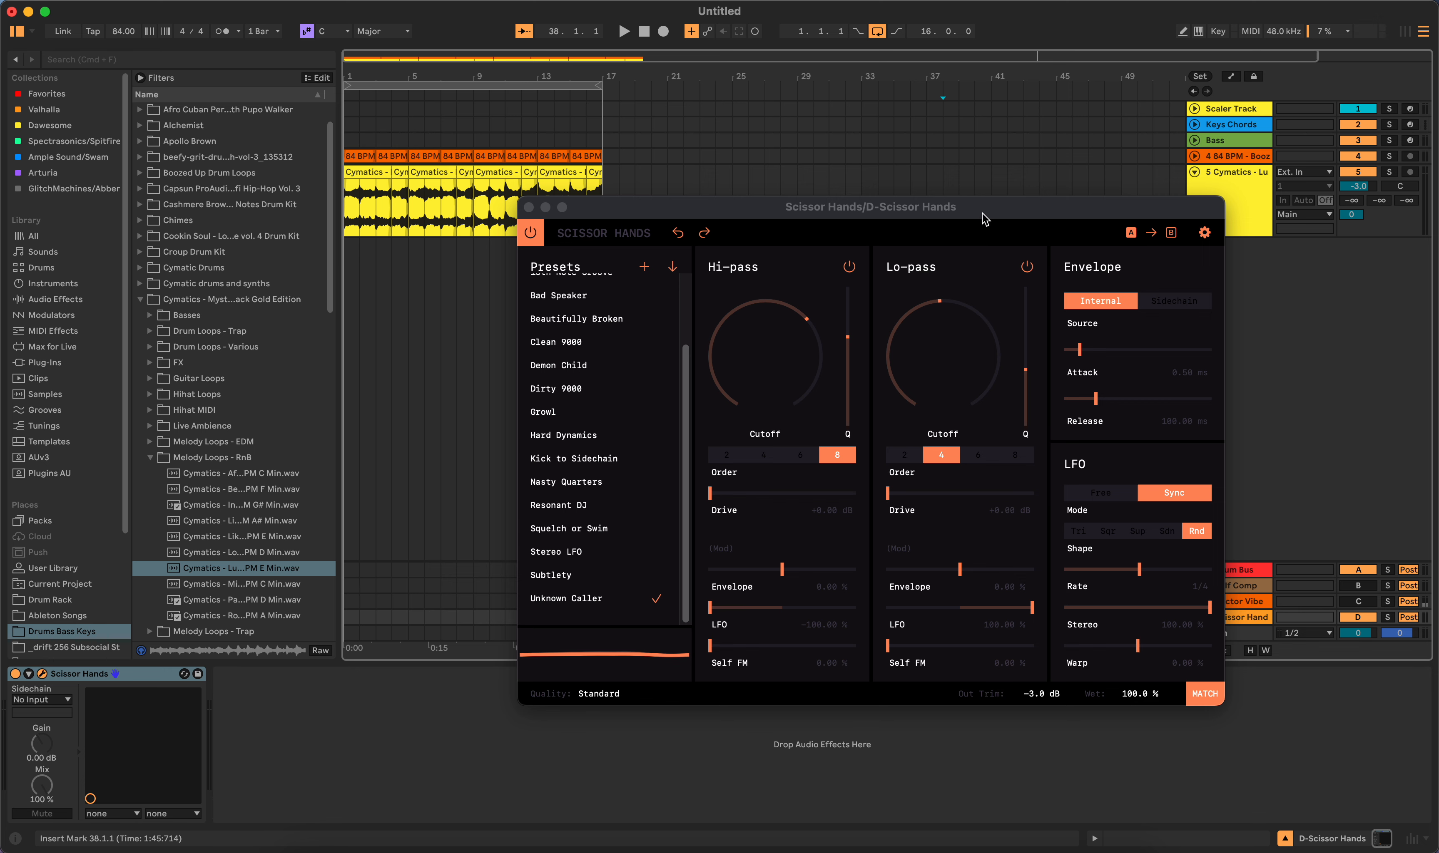
left_click_drag(983, 215, 931, 157)
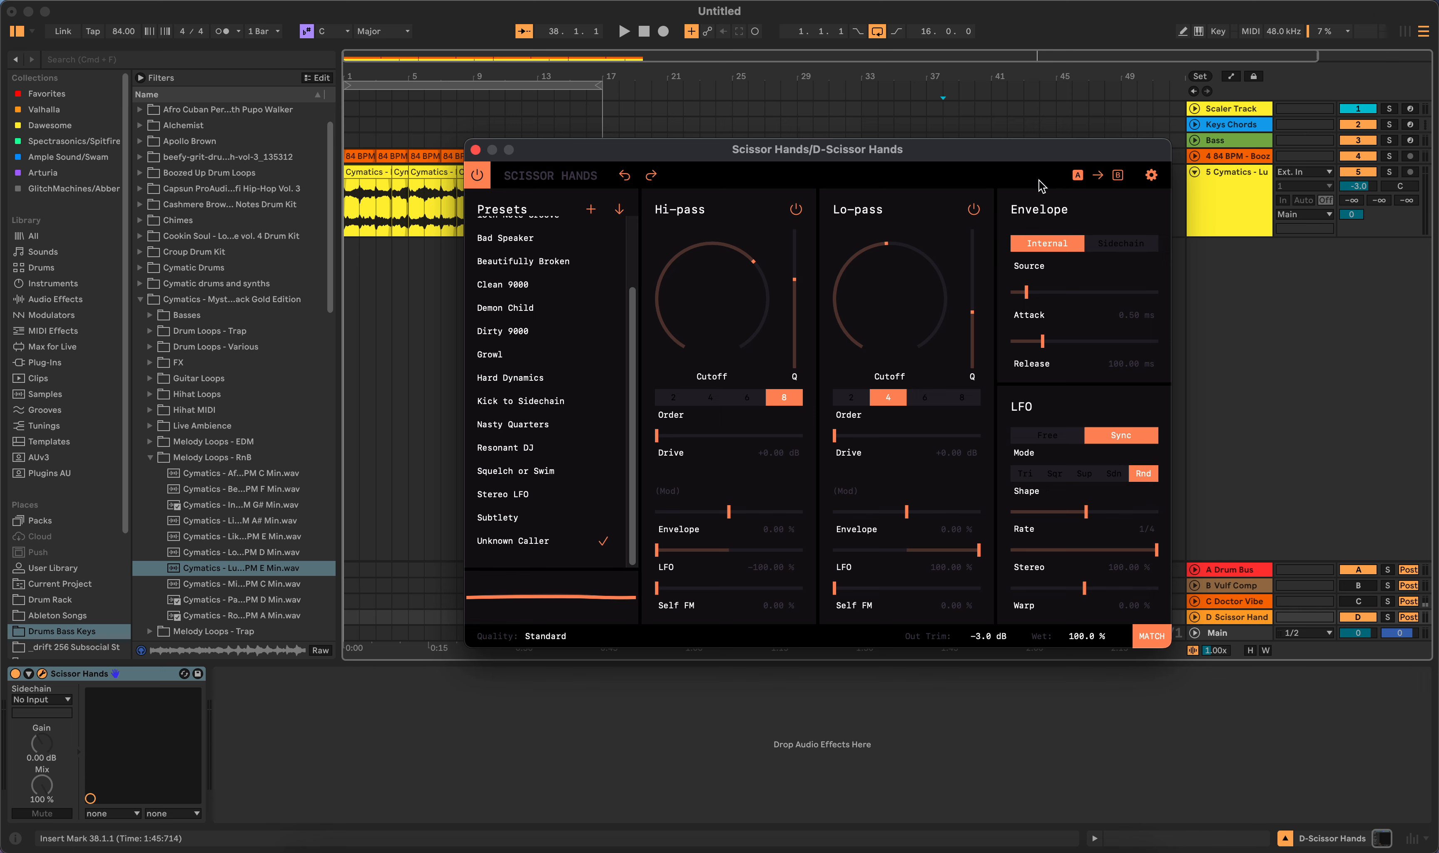
left_click(1151, 175)
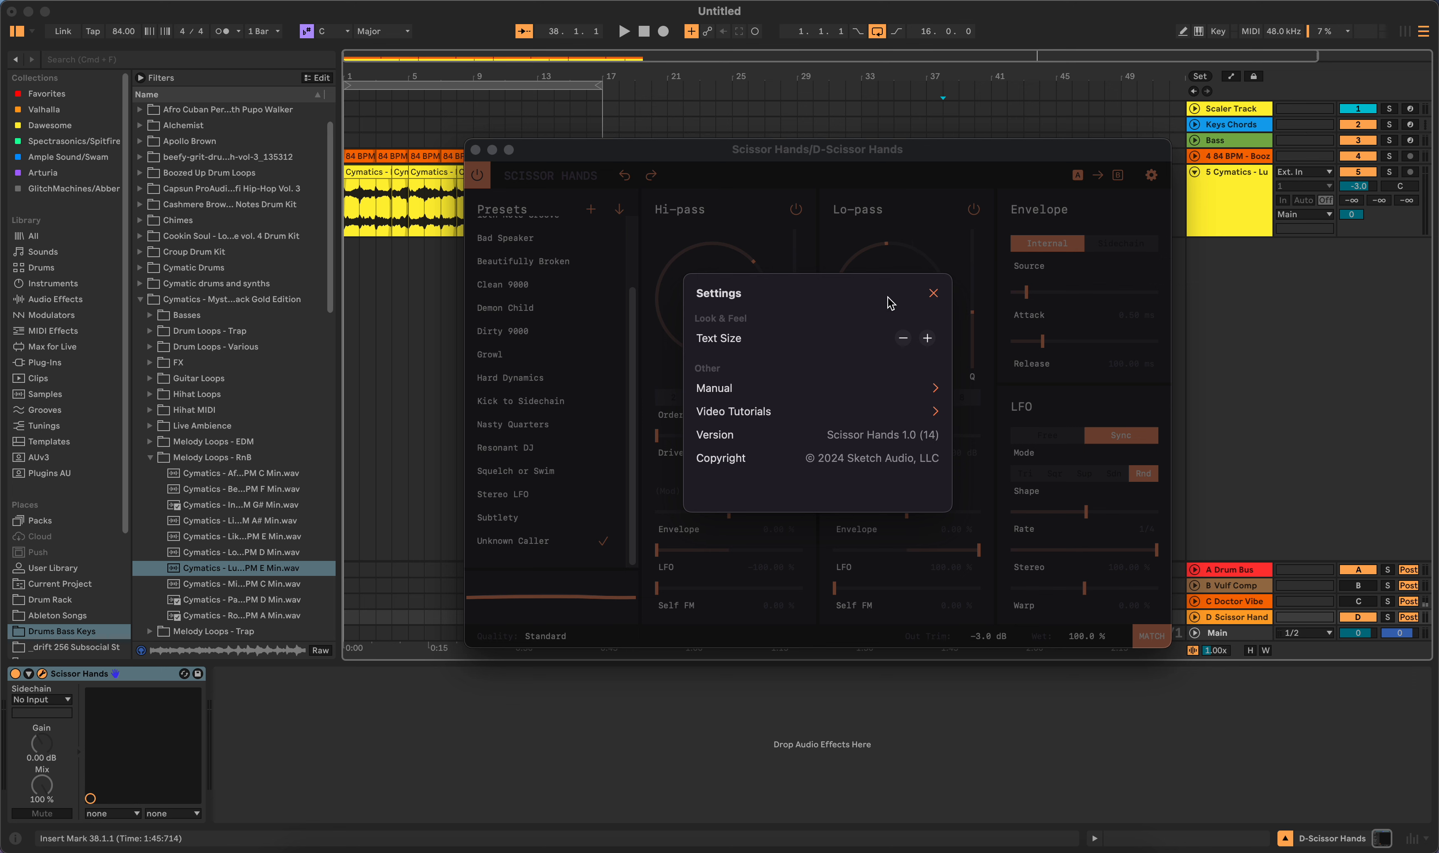
left_click(933, 294)
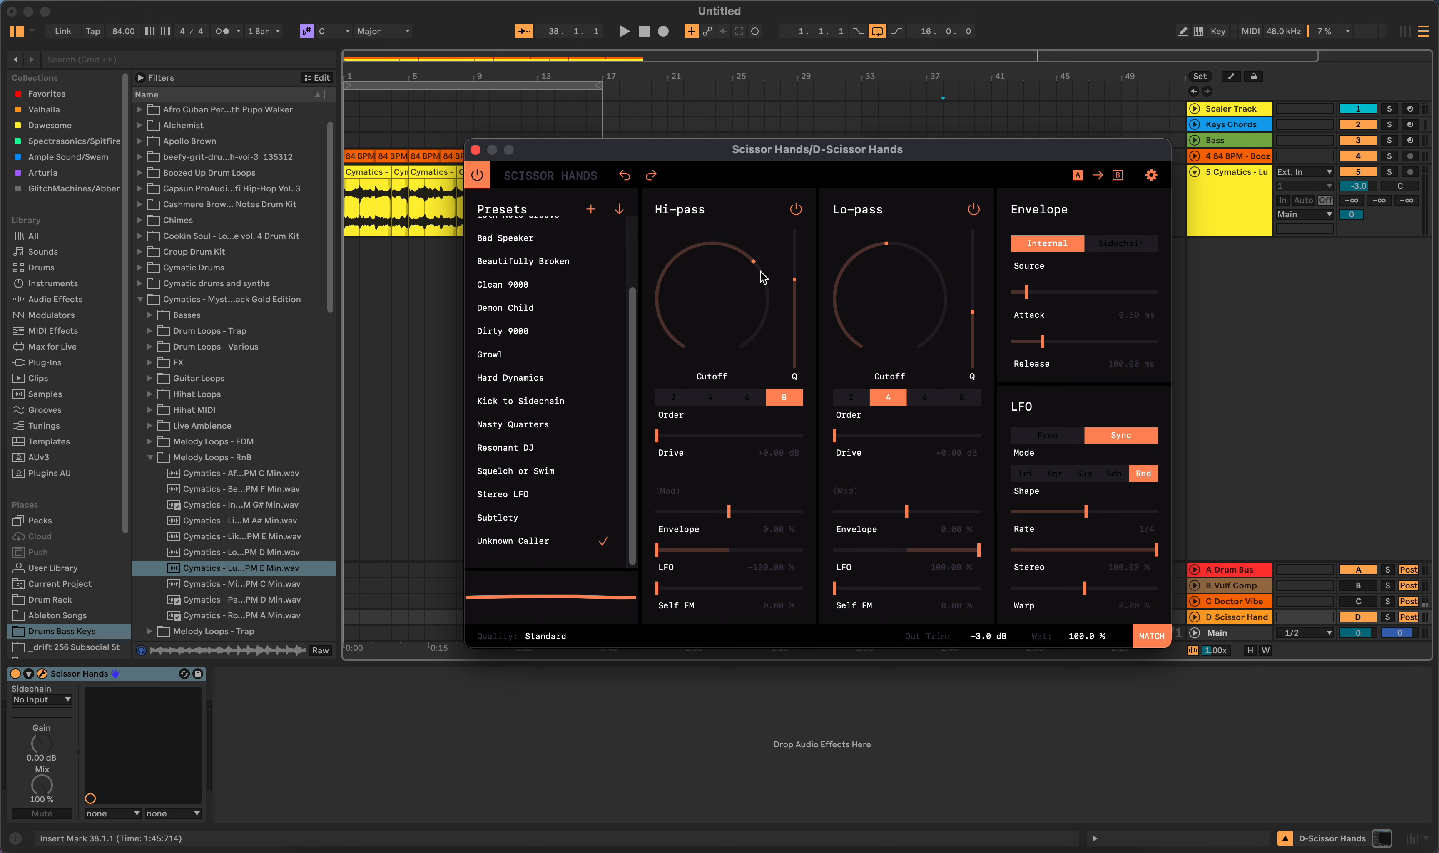
Step: Cycle through the Quality options of Scissor Hands, ending on Standard, and reposition the plug-in window
scroll(543, 320, "up", 3)
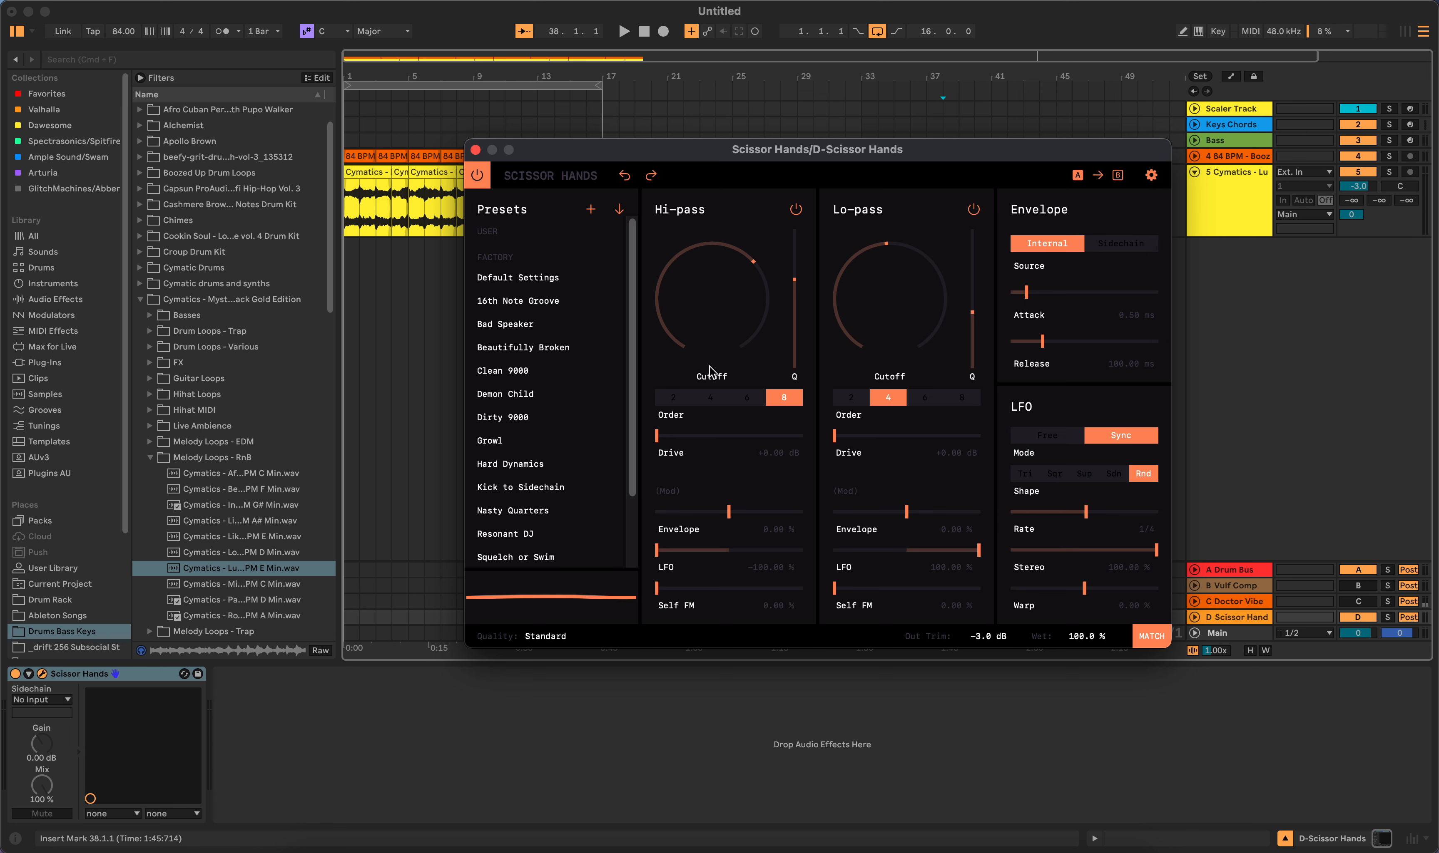
left_click(554, 640)
left_click(542, 638)
left_click(548, 639)
left_click(544, 639)
left_click(546, 638)
left_click(554, 640)
left_click_drag(628, 155, 553, 120)
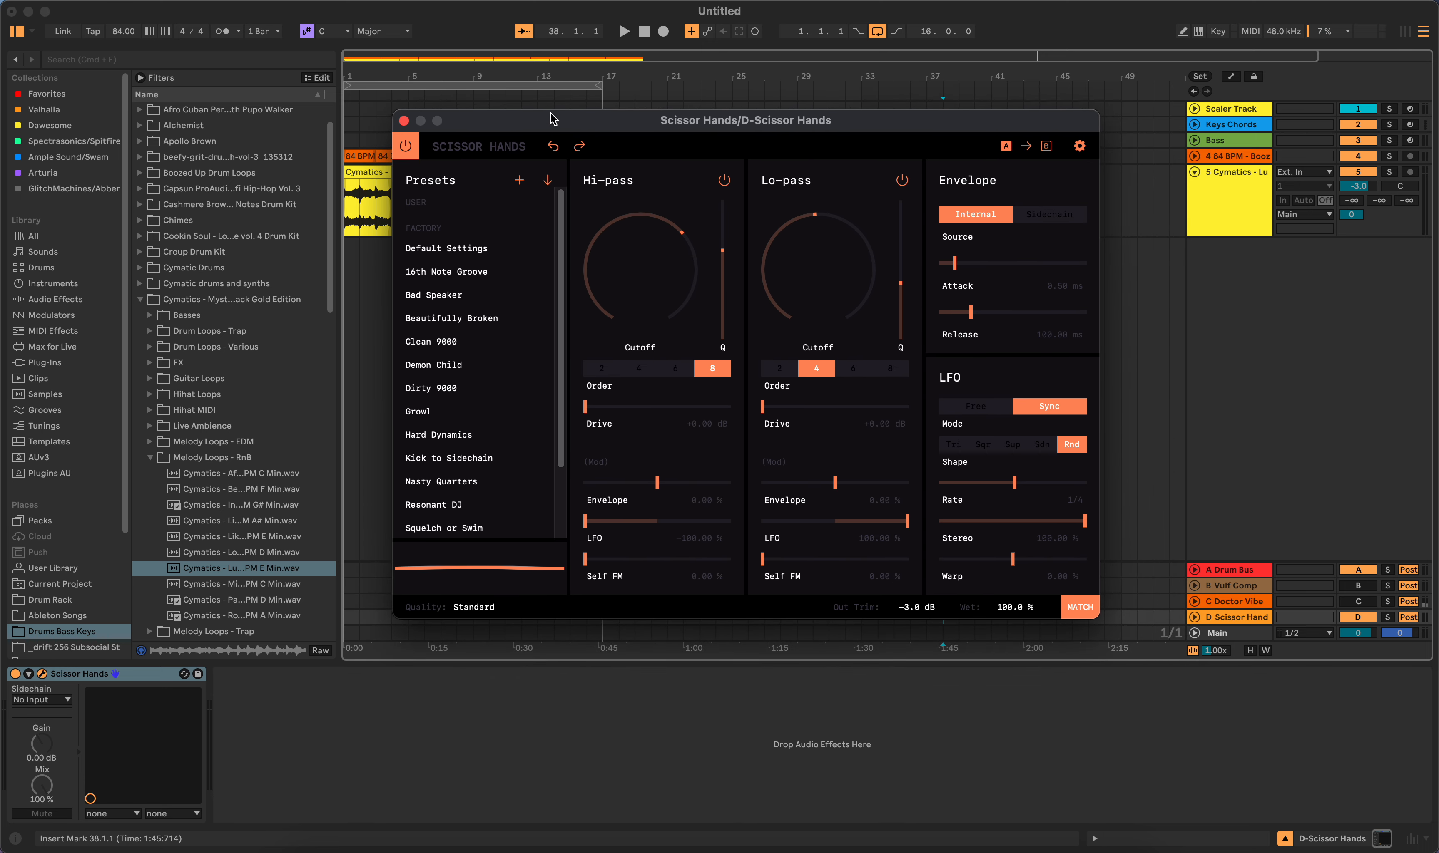